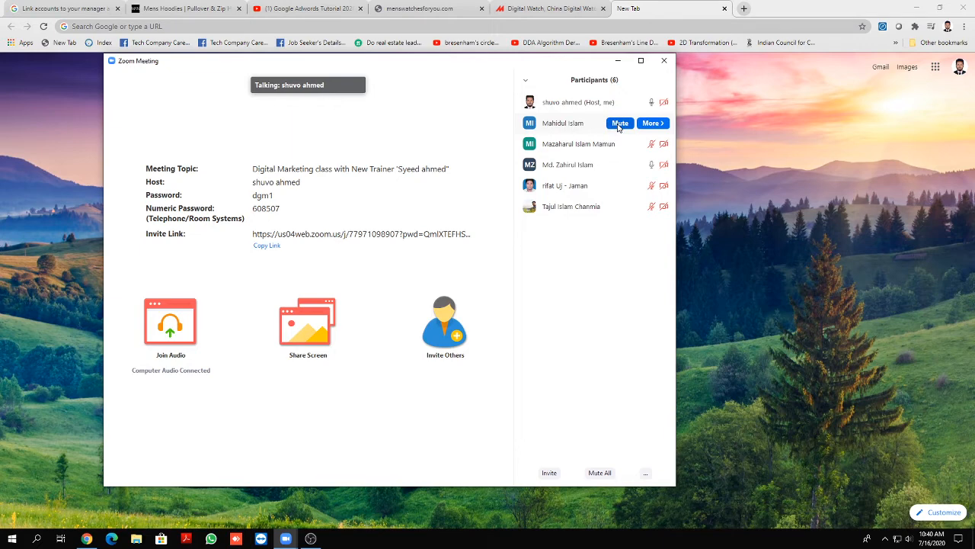
Step: Set the speaker volume to 23 and minimize the Zoom meeting window
click(909, 539)
drag(850, 515, 854, 517)
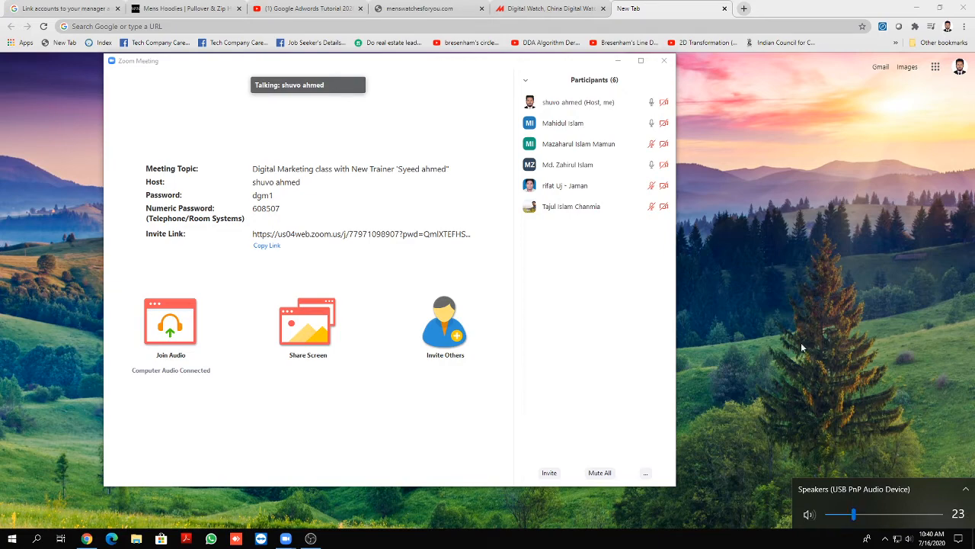
click(618, 60)
Step: Open ads.google.com in the empty browser tab and sign in to Google Ads
click(501, 29)
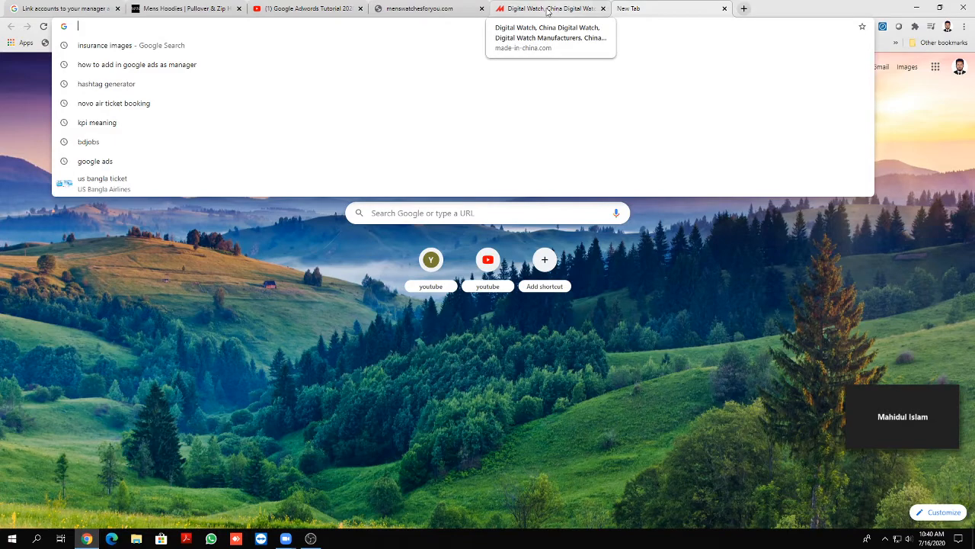
text(ads)
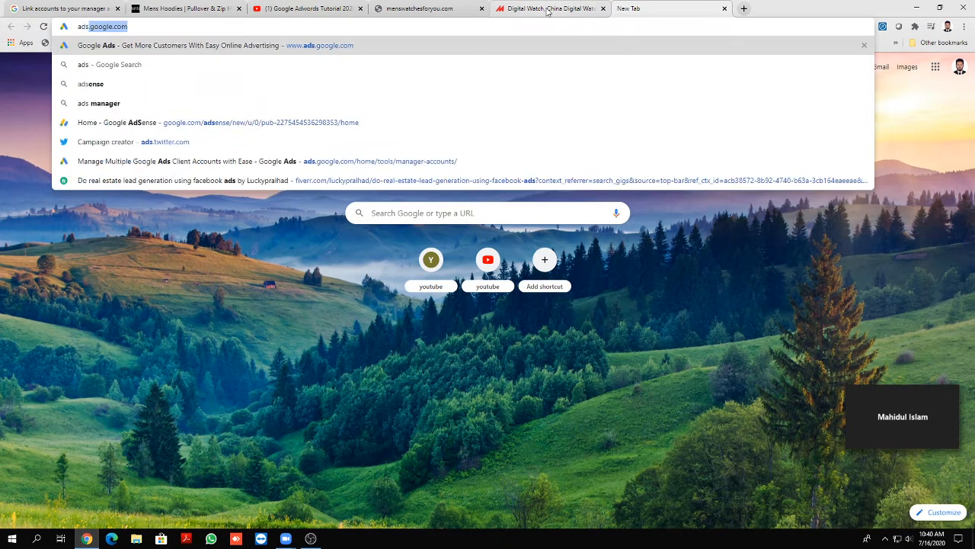
key(Return)
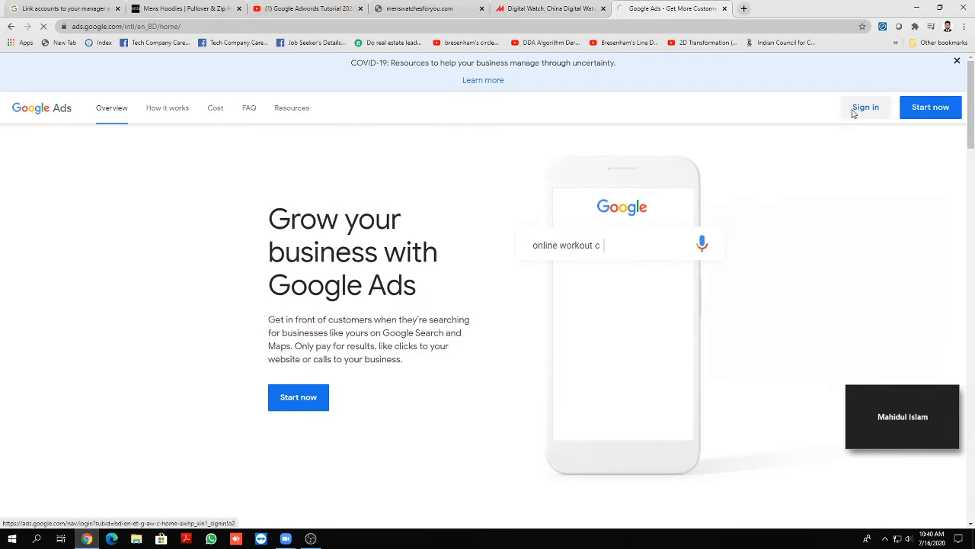
click(855, 112)
Step: Restore the Zoom meeting window and share the entire screen with the participants
click(946, 441)
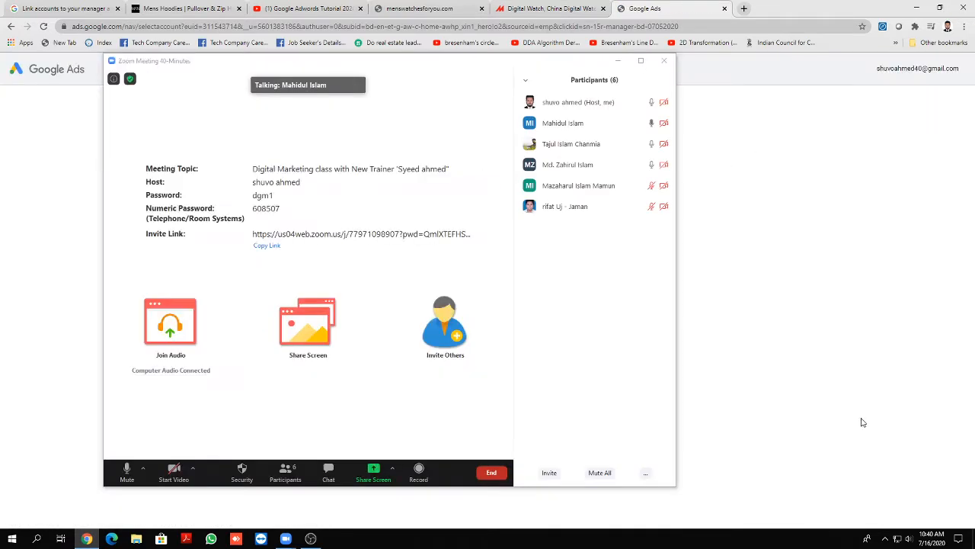
click(374, 473)
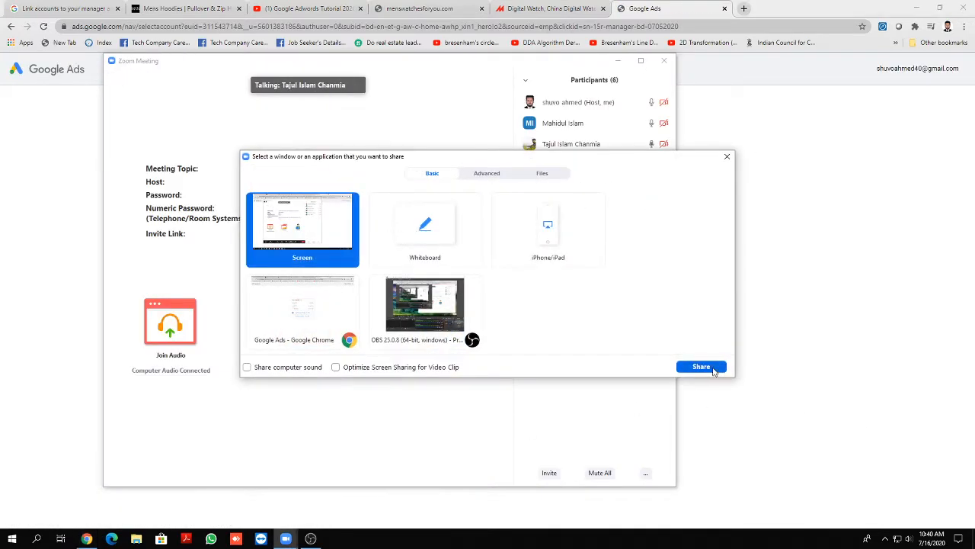
click(701, 367)
Step: Mute the other meeting participants from the participant list and minimize that list
click(718, 512)
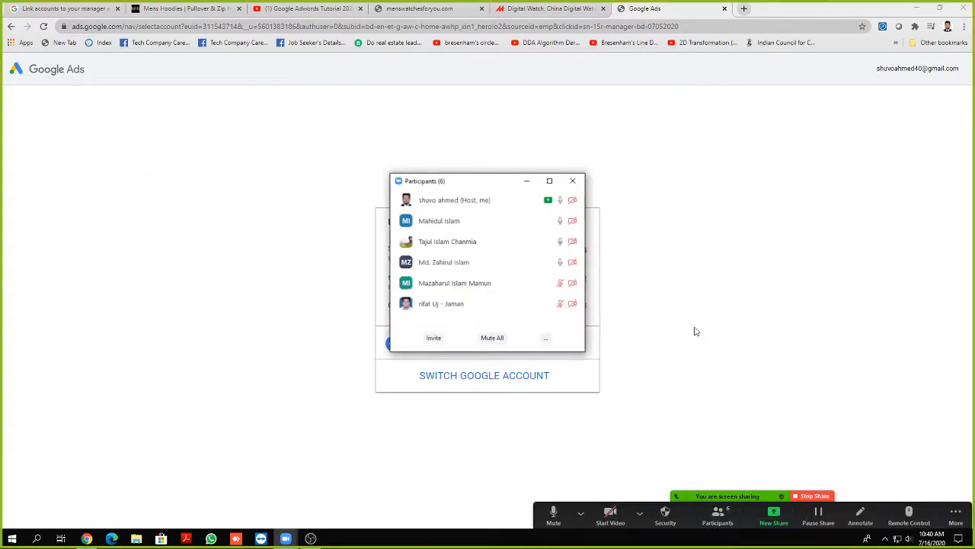
click(539, 241)
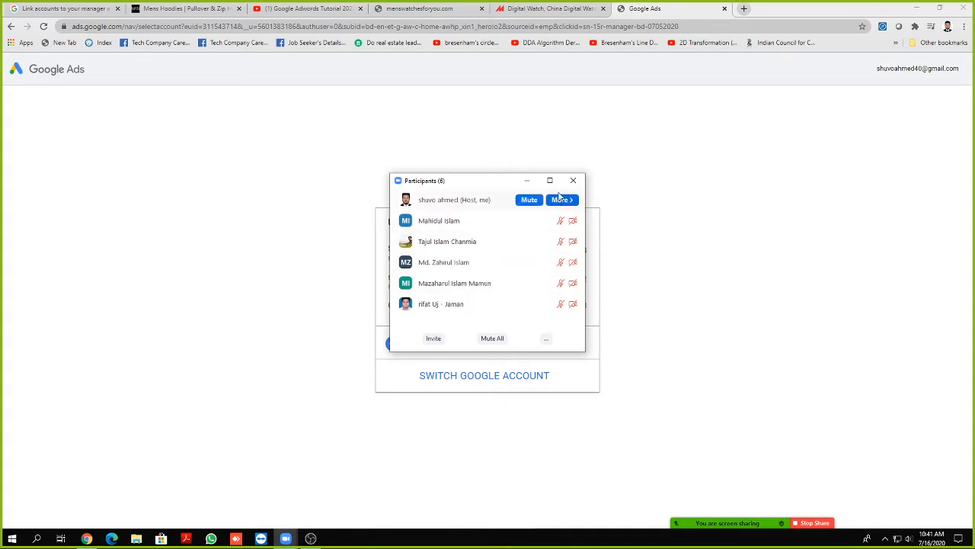
click(527, 181)
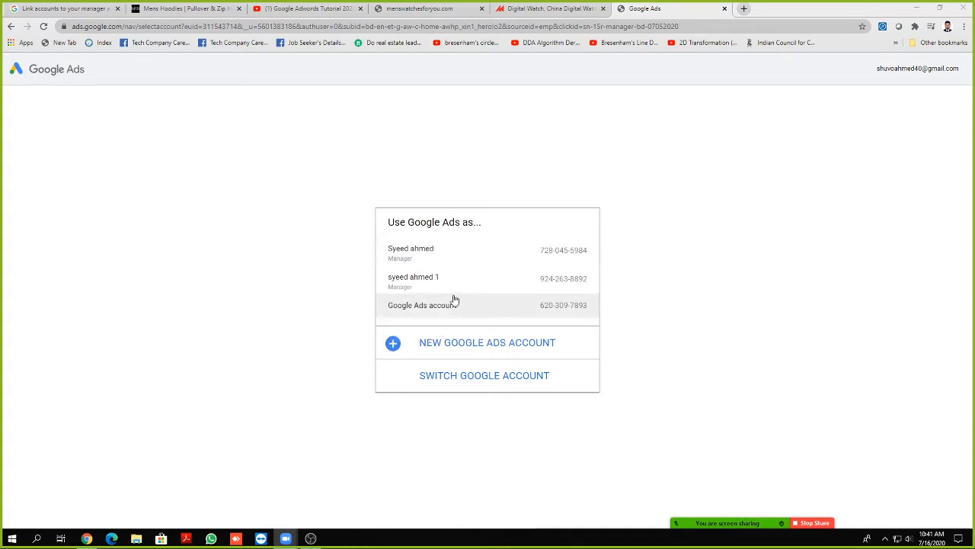
Step: Reload ads.google.com in the browser, sign in again, and enter the non-manager account named Google Ads account
click(160, 26)
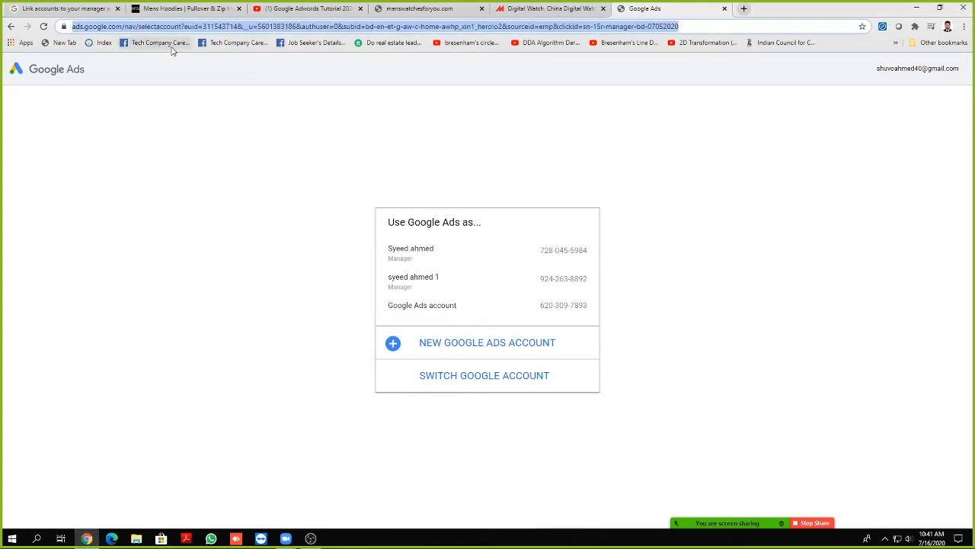
text(ads)
key(Return)
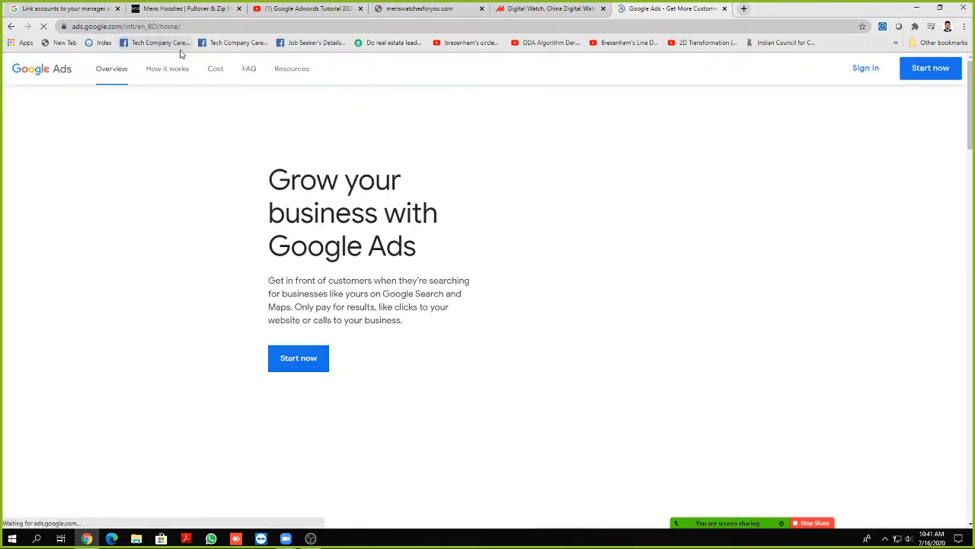
click(846, 114)
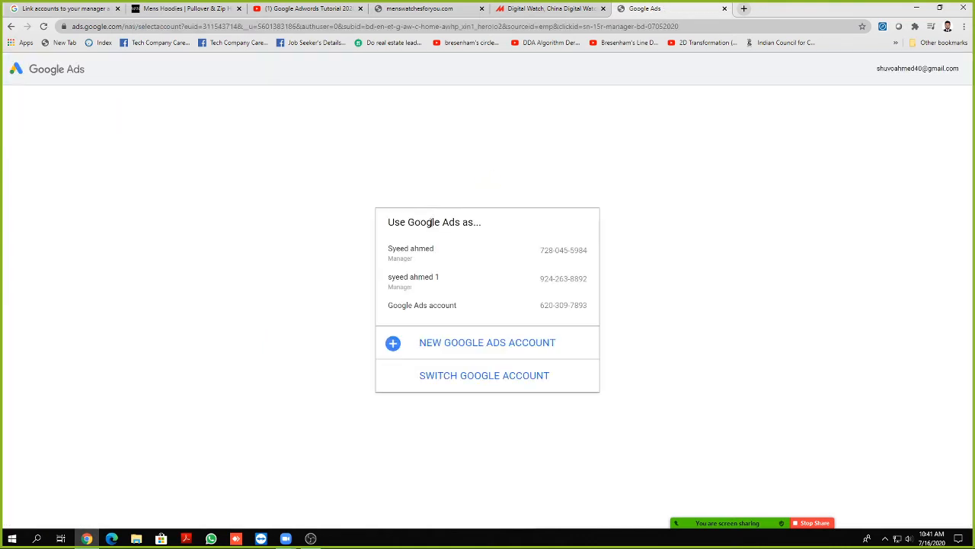
click(449, 306)
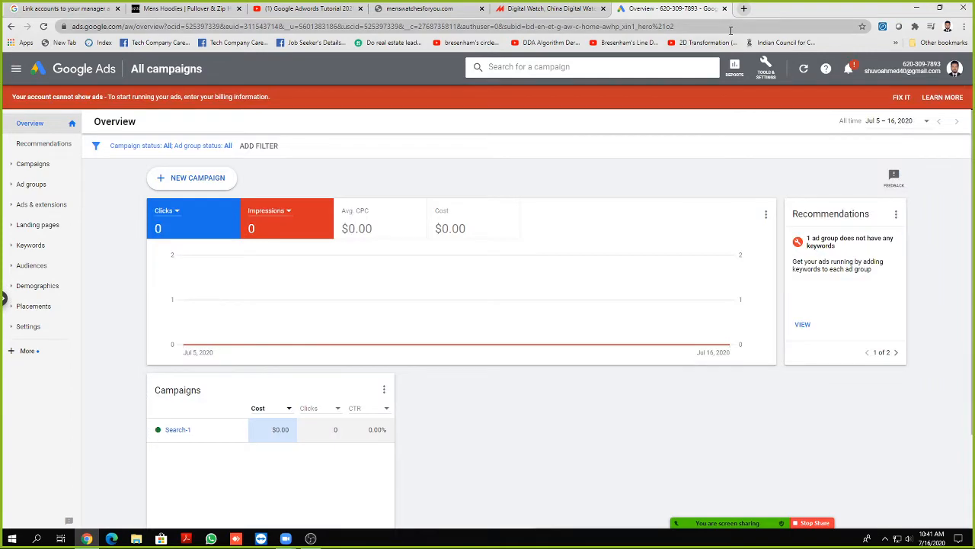
Step: Search Google for "mens hoodies in london" in a new browser tab
click(744, 9)
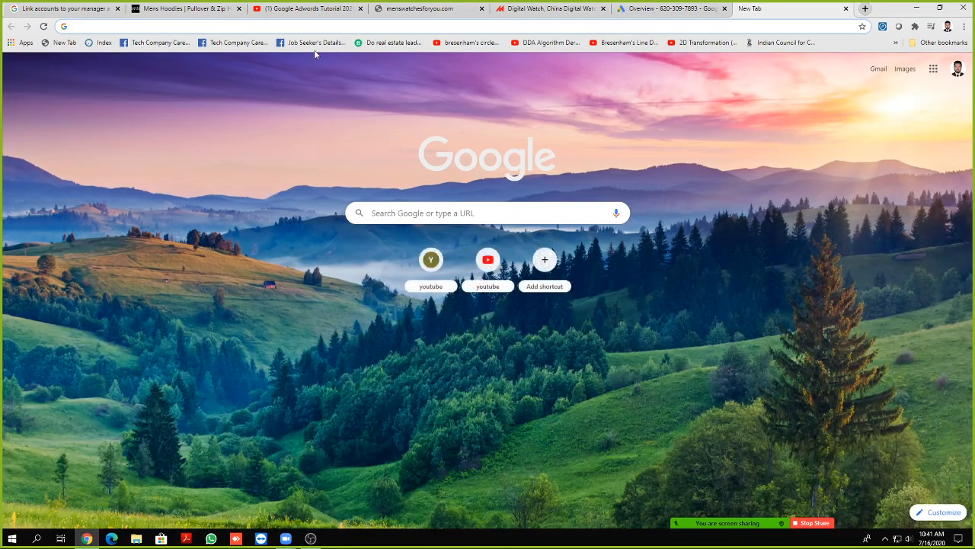
click(254, 31)
text(mens )
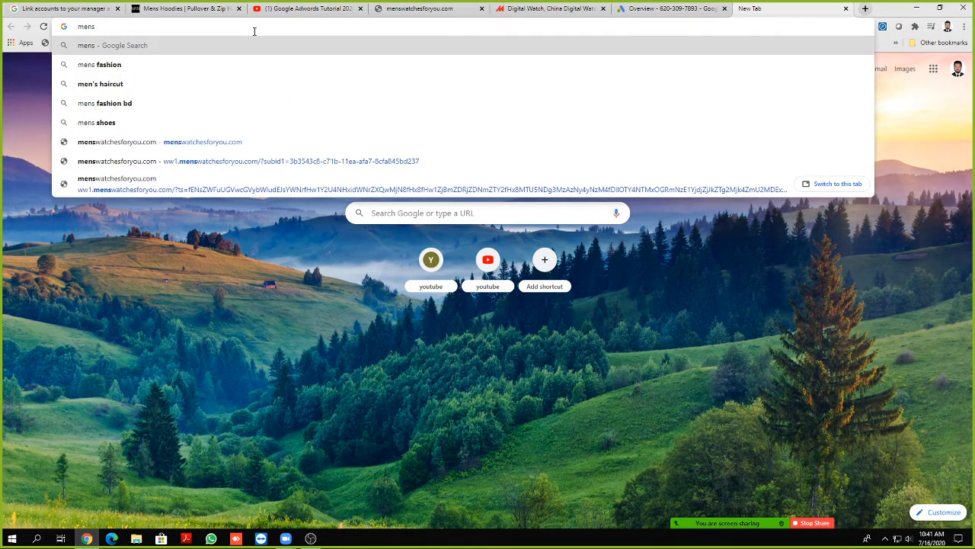
text(hood)
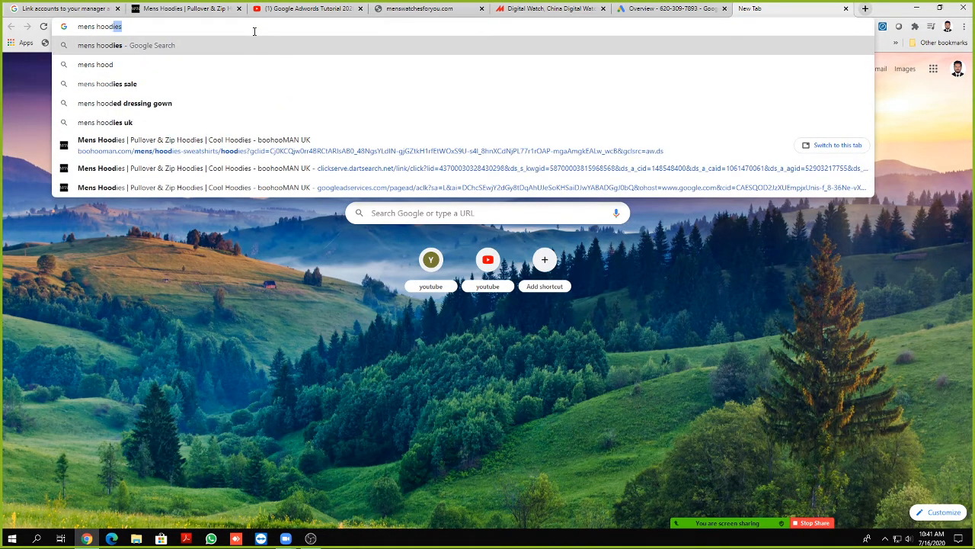
text(ies in )
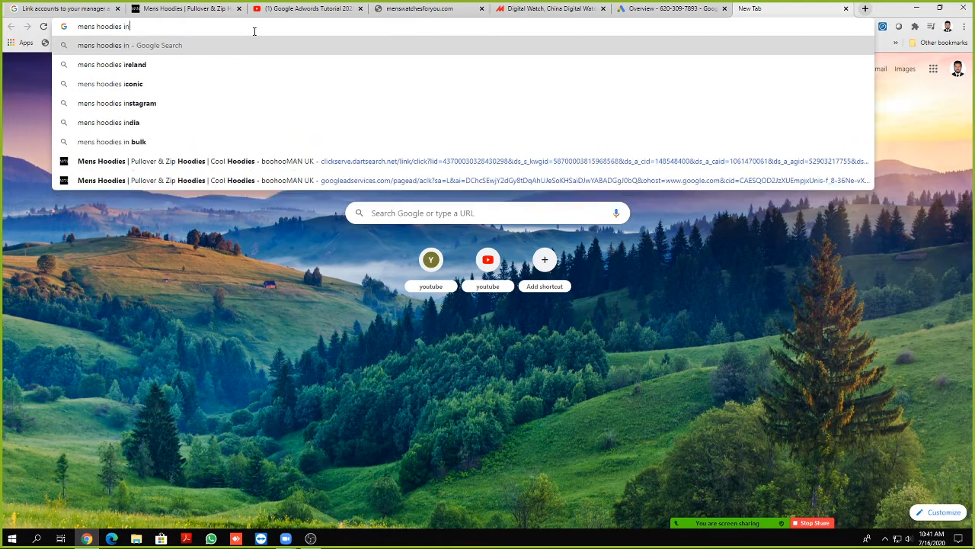
text(london)
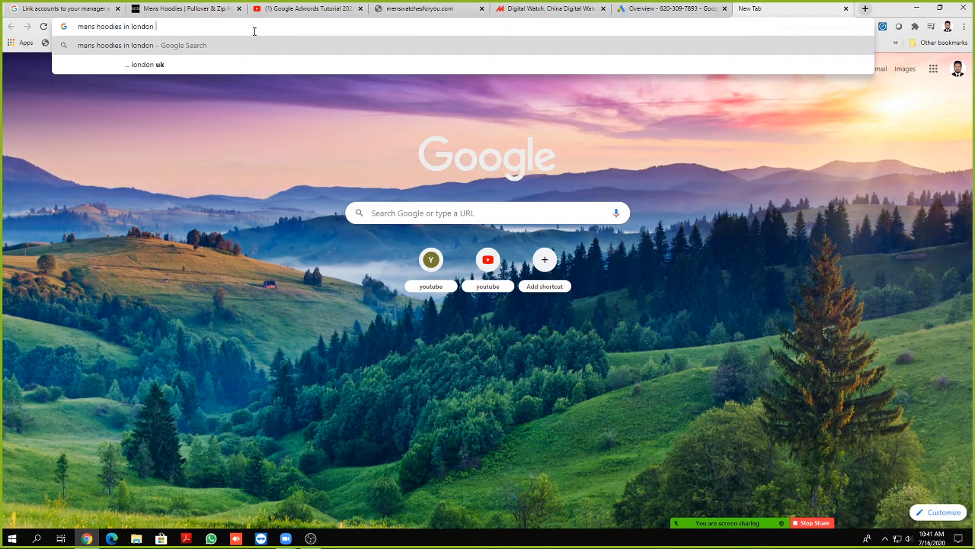
key(Return)
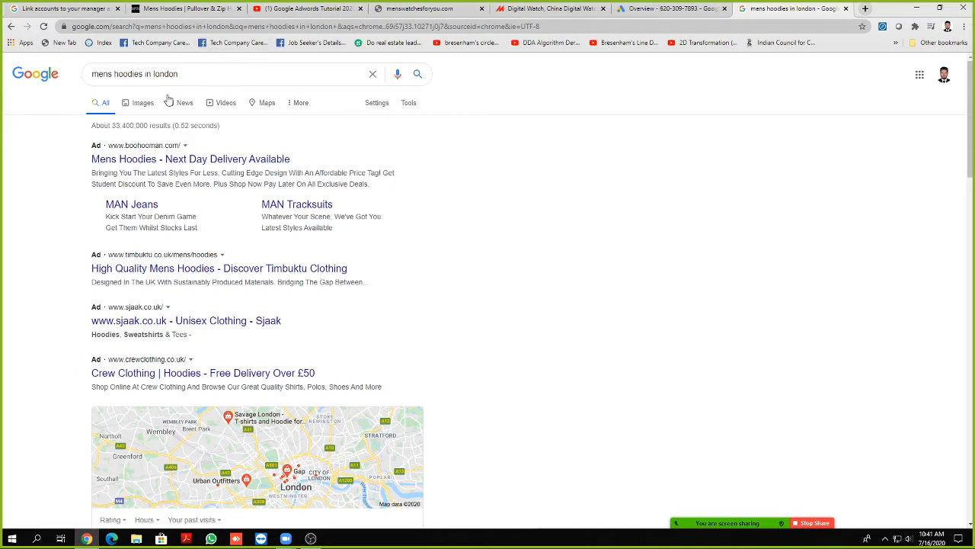
Step: Examine the search query and how paid ads and organic listings are placed on the "mens hoodies in london" results page
drag(181, 78, 76, 76)
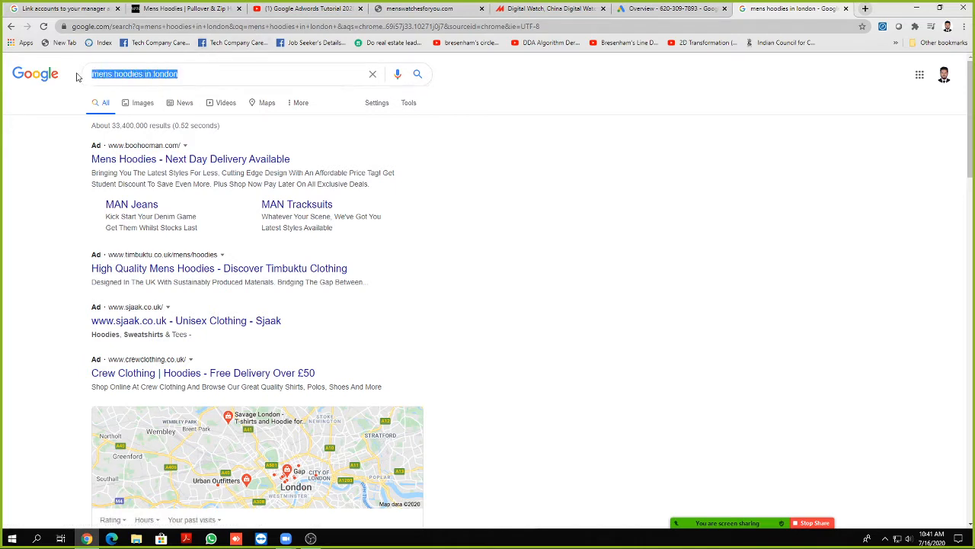
click(55, 124)
scroll(66, 146, down, 1)
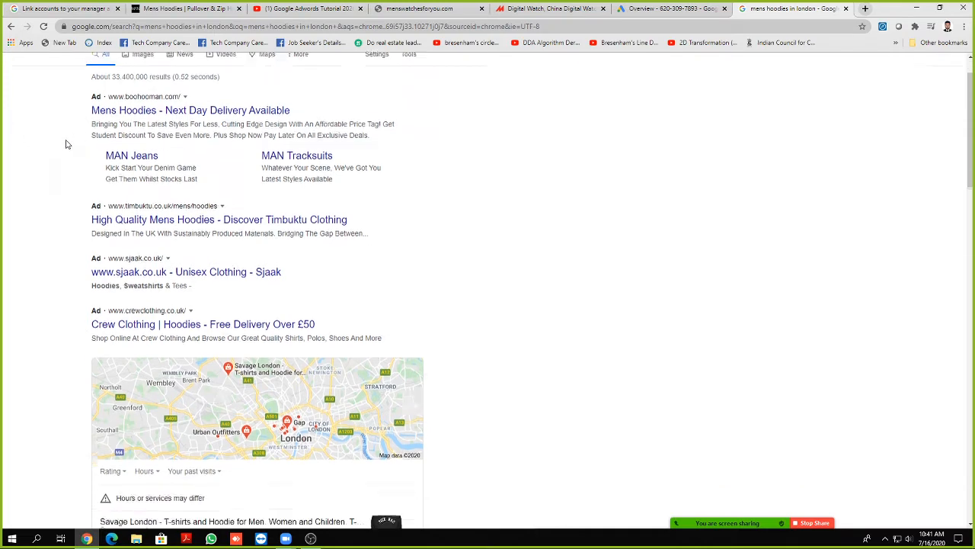
scroll(65, 141, up, 1)
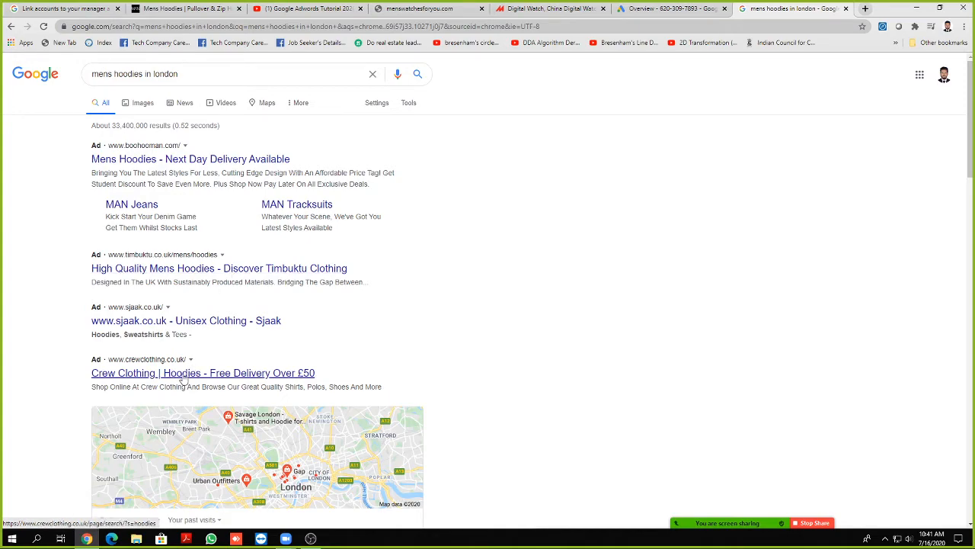
scroll(194, 375, down, 15)
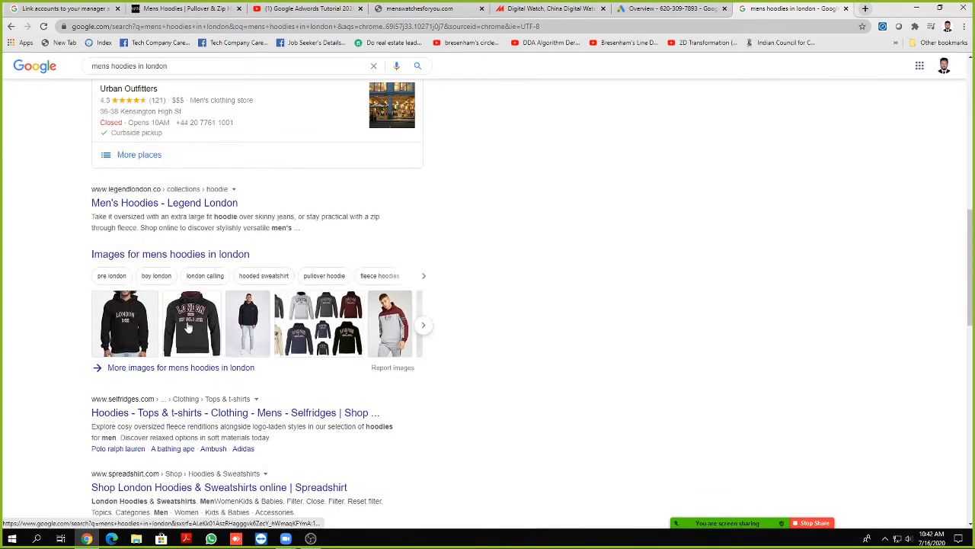
scroll(190, 324, down, 5)
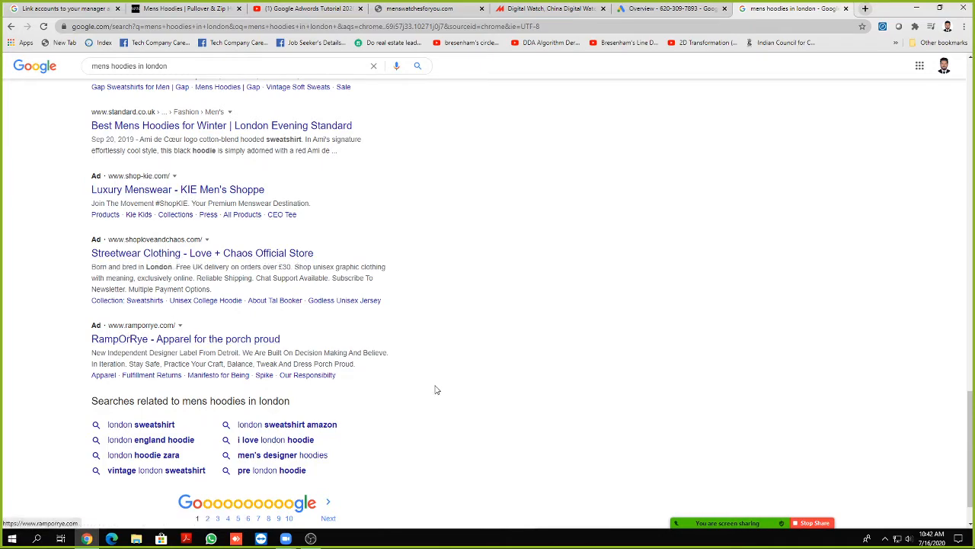
scroll(441, 387, up, 10)
scroll(442, 382, up, 10)
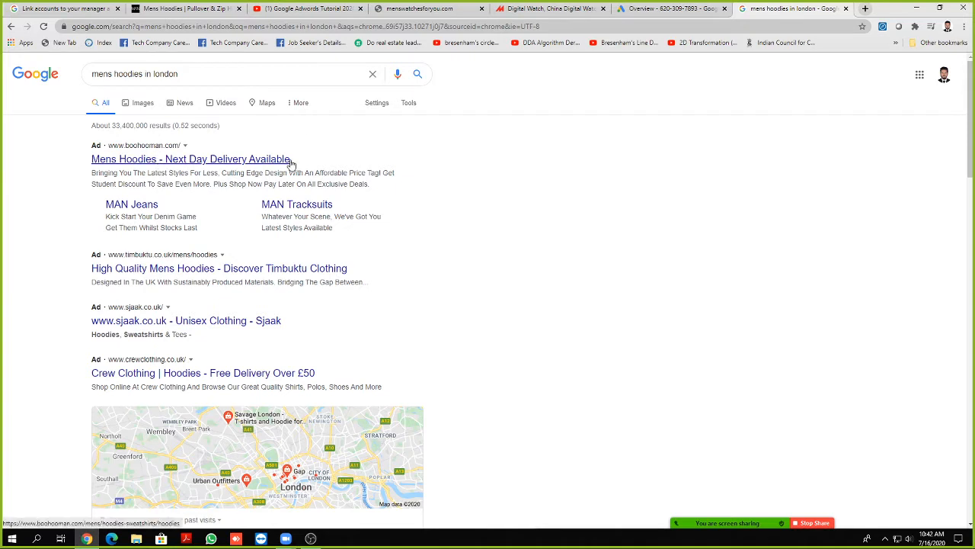
Step: Start a new Google Ads campaign without a goal's guidance and choose Search as the campaign type
click(639, 11)
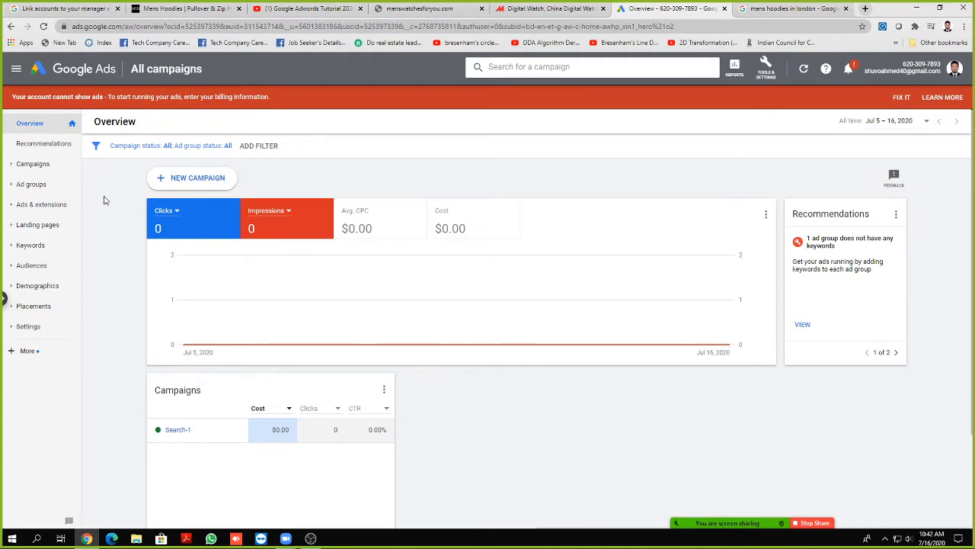
click(179, 179)
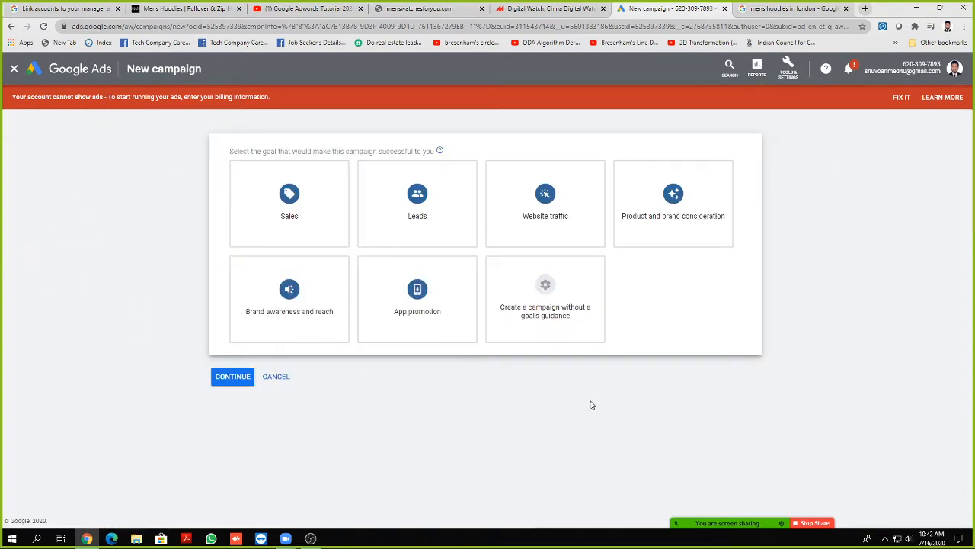
click(548, 283)
scroll(423, 297, down, 1)
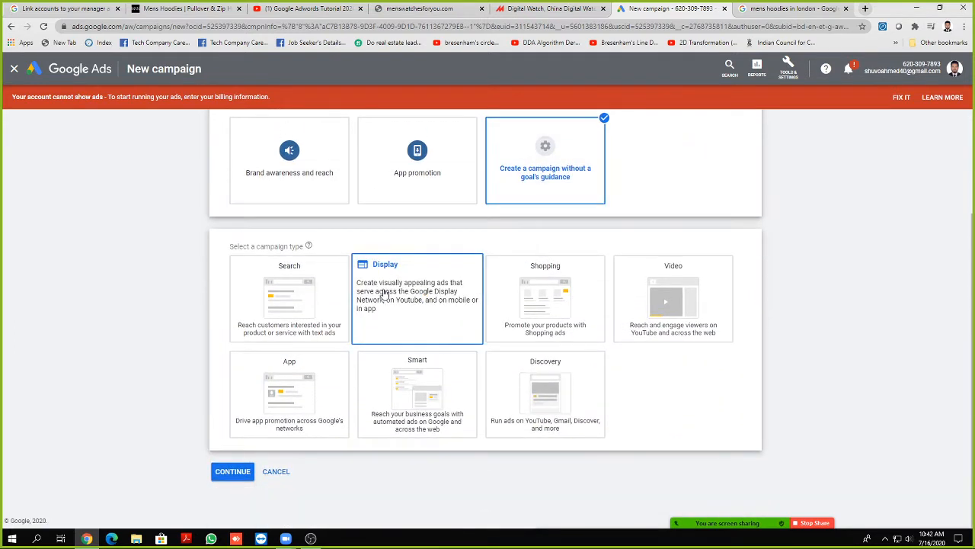
click(283, 300)
scroll(113, 296, down, 2)
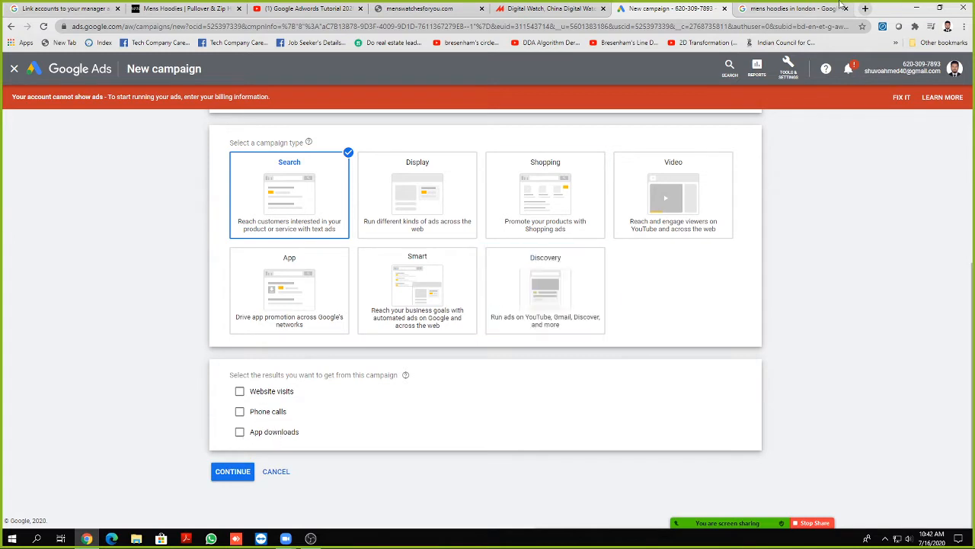
Step: Review the search ads on the hoodie results page and select Website visits as the campaign's desired result
click(813, 7)
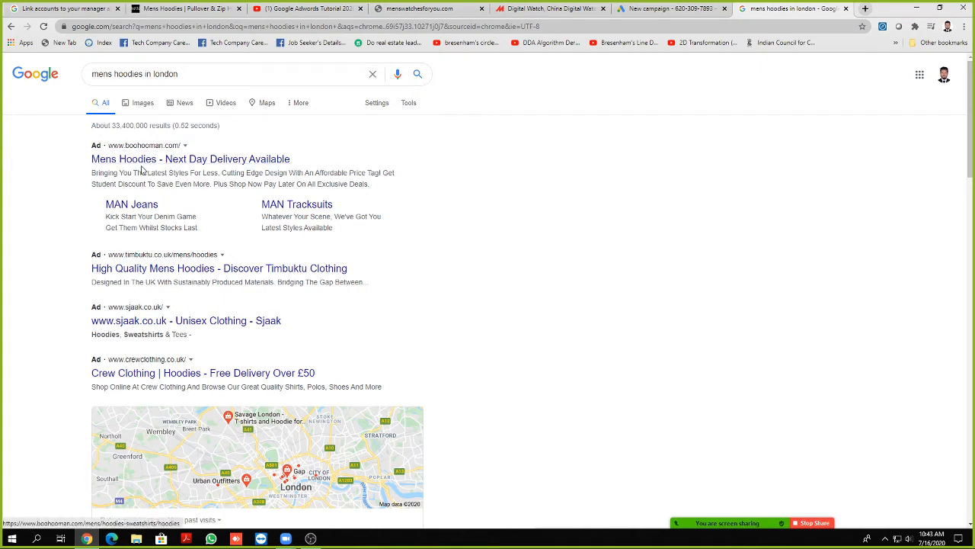
click(665, 7)
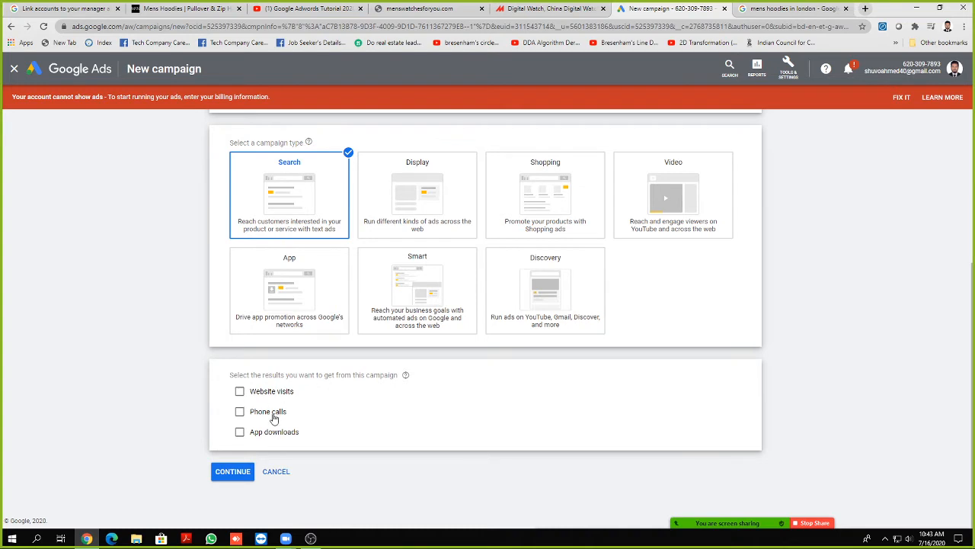
click(240, 394)
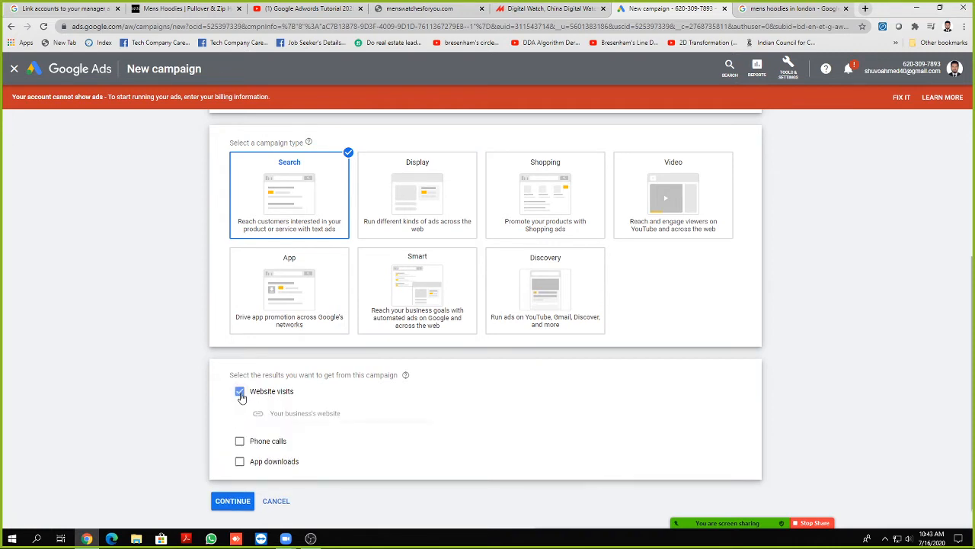
scroll(232, 386, down, 1)
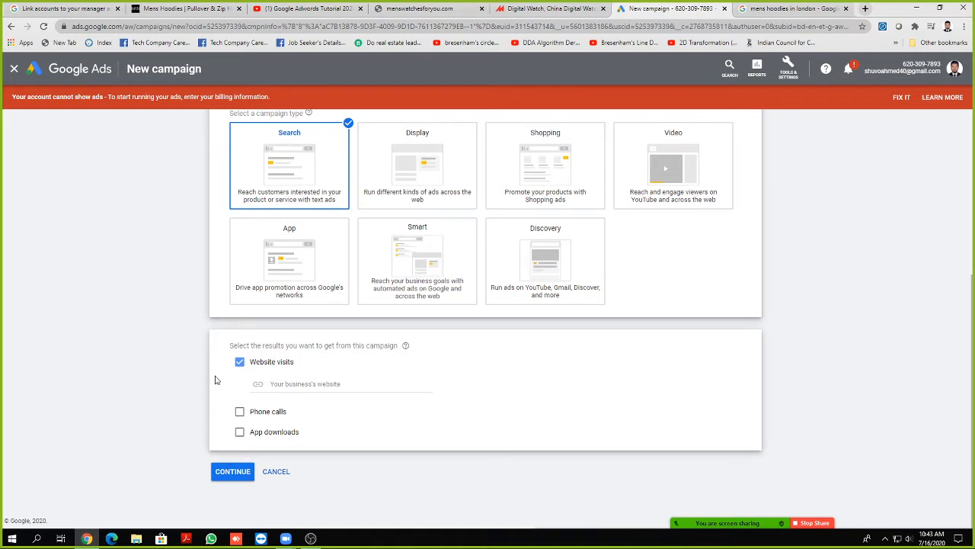
Step: Open the boohooMAN ad from the hoodie search results and shorten the page address to the boohooman.com homepage
click(304, 384)
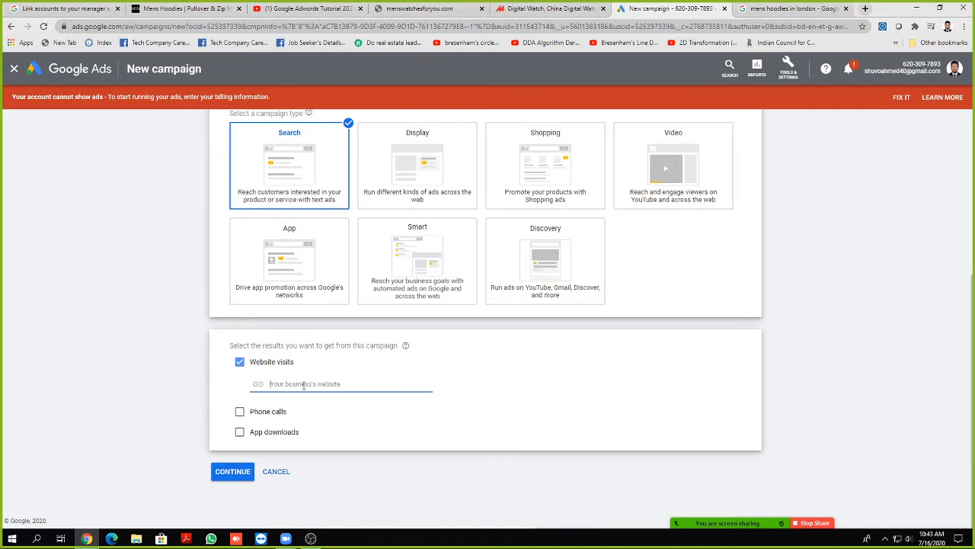
click(746, 9)
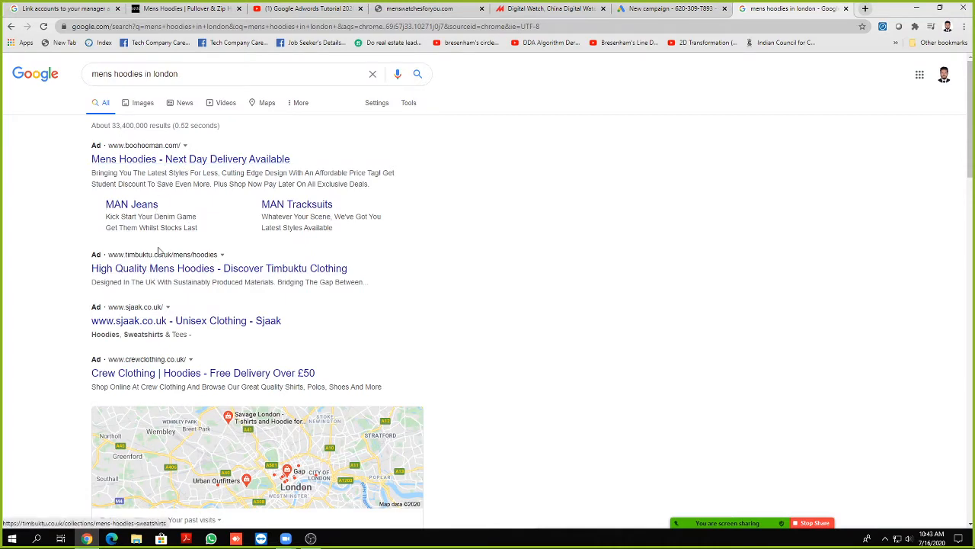
click(176, 161)
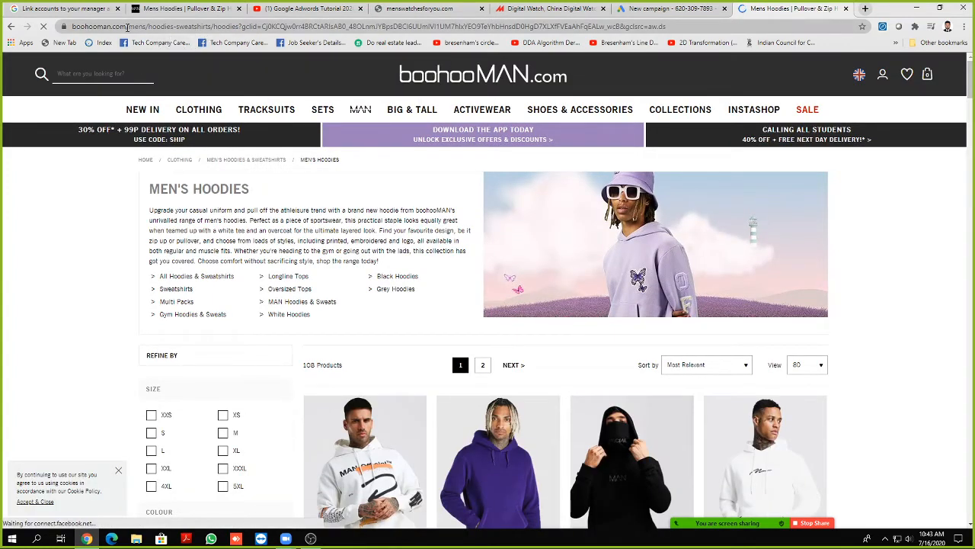
drag(129, 28, 709, 38)
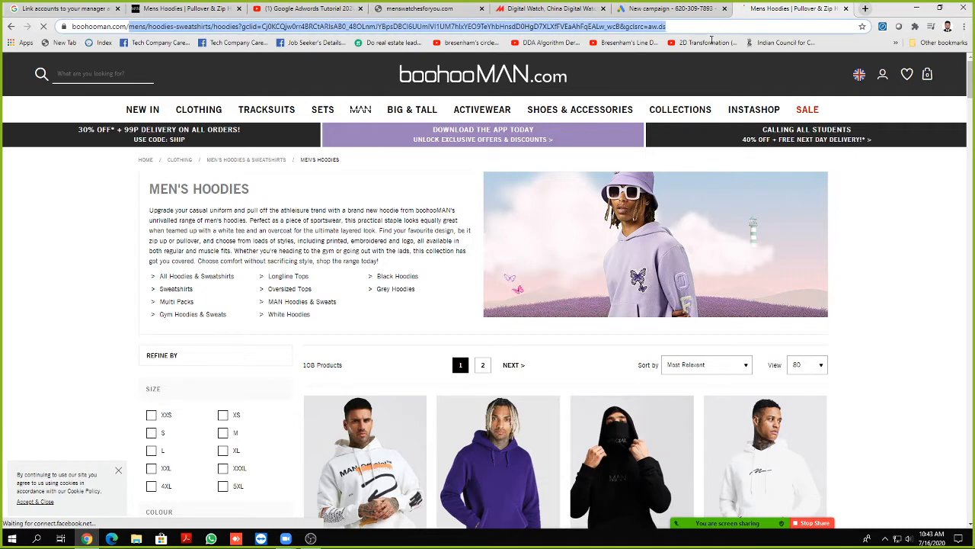
key(BackSpace)
key(Return)
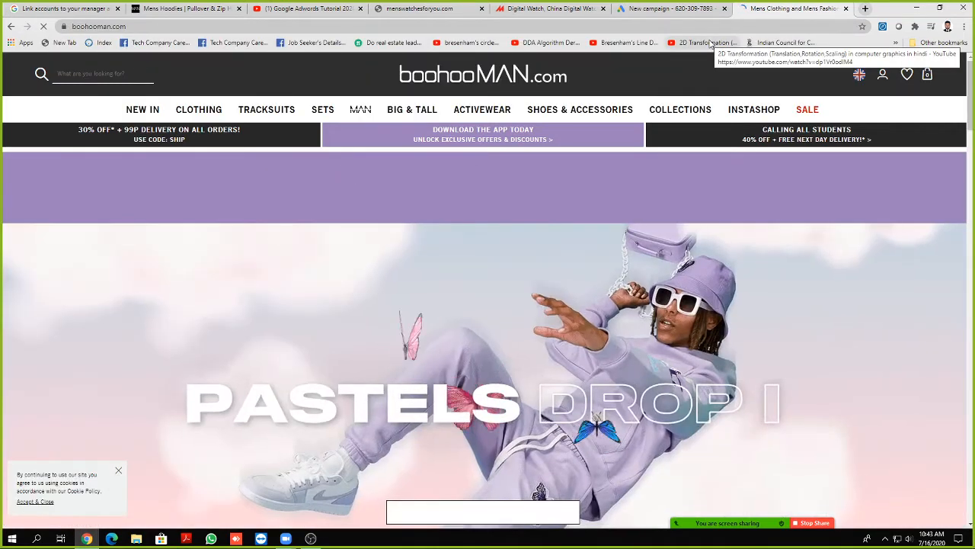
click(178, 26)
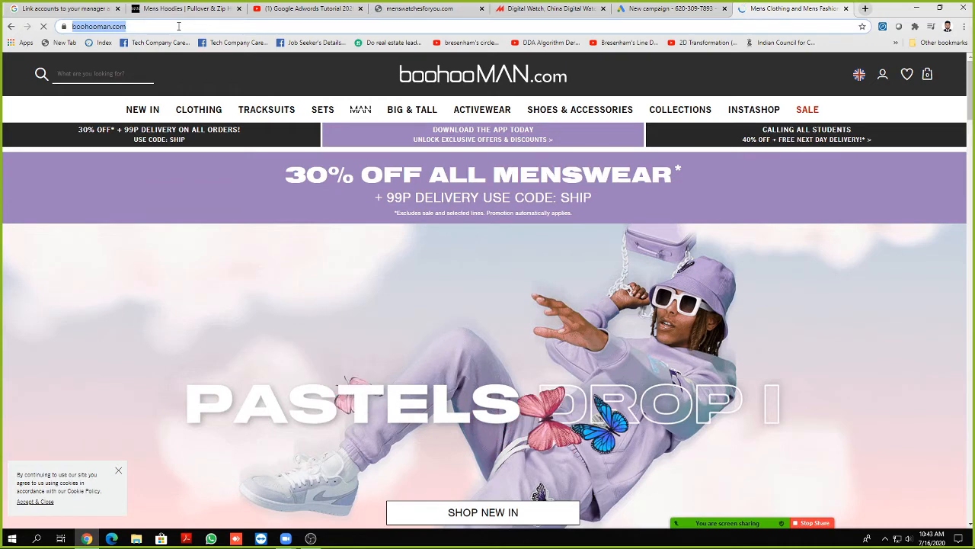
click(671, 9)
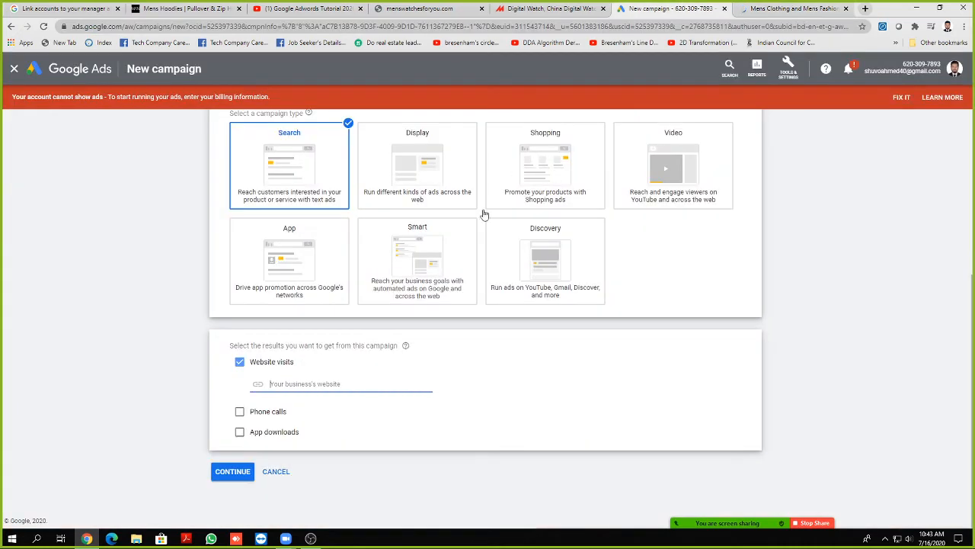
click(495, 384)
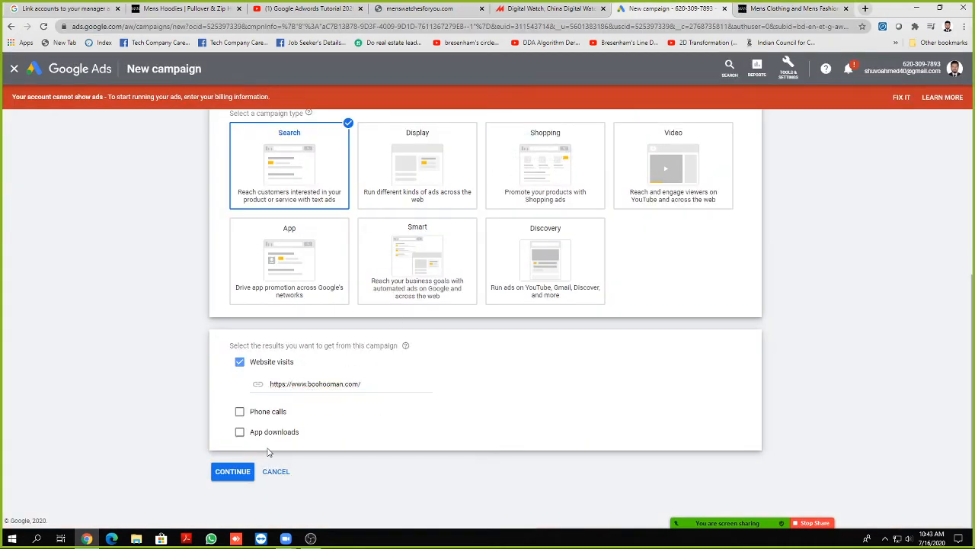
Step: Continue to the campaign settings and name the campaign Search-Hoodies
click(232, 471)
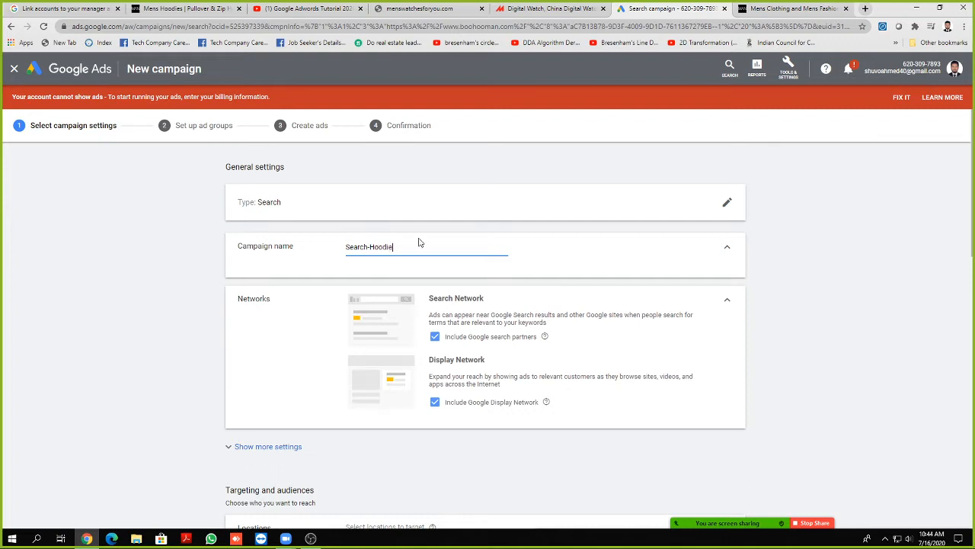
scroll(415, 238, down, 1)
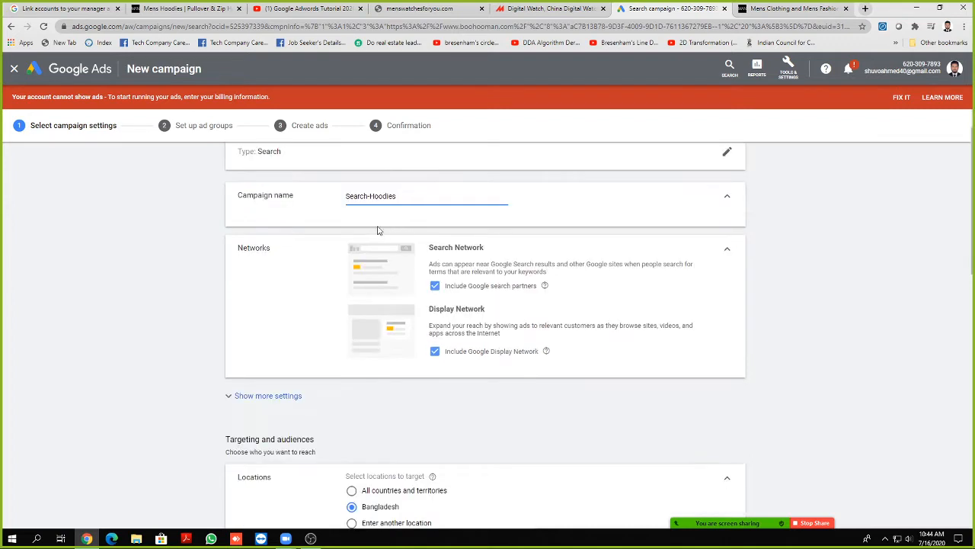
click(166, 256)
Step: Visit daraz.com.bd in a new browser tab, look over its homepage promotions, and close the site again
click(796, 8)
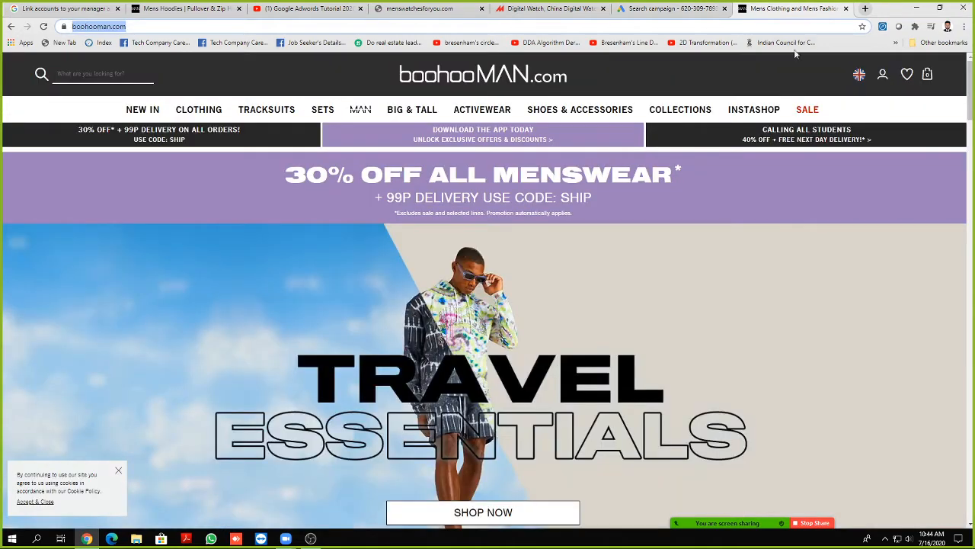
click(866, 9)
text(daraz.com.bd)
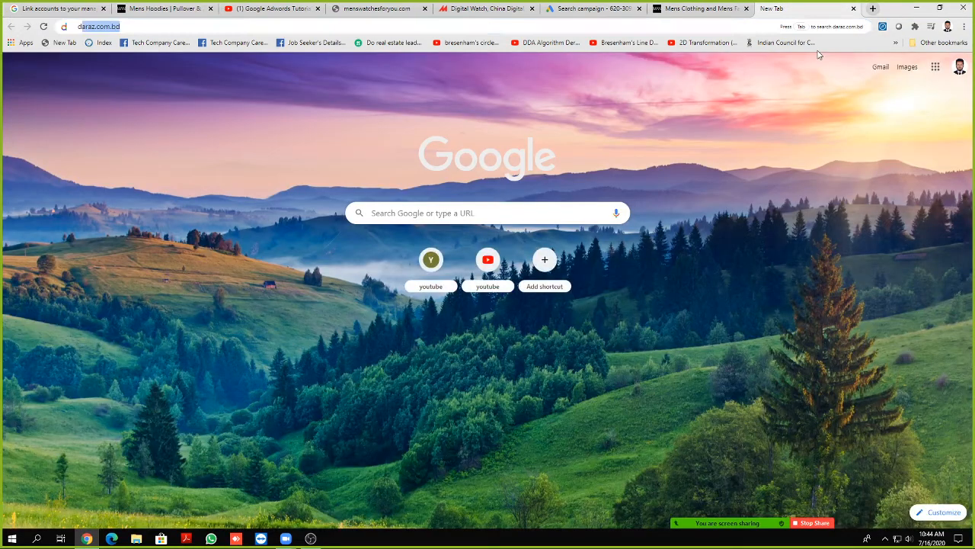
key(Return)
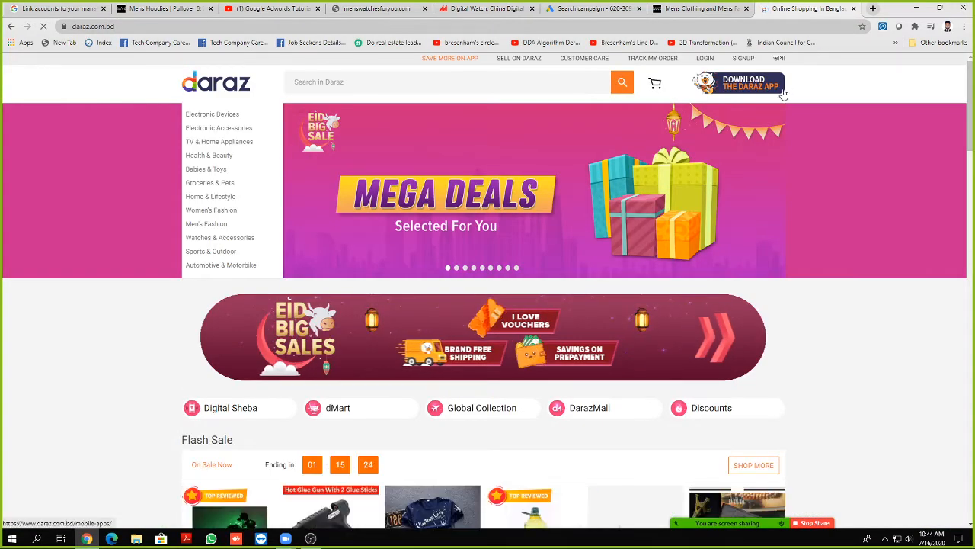
scroll(578, 246, down, 3)
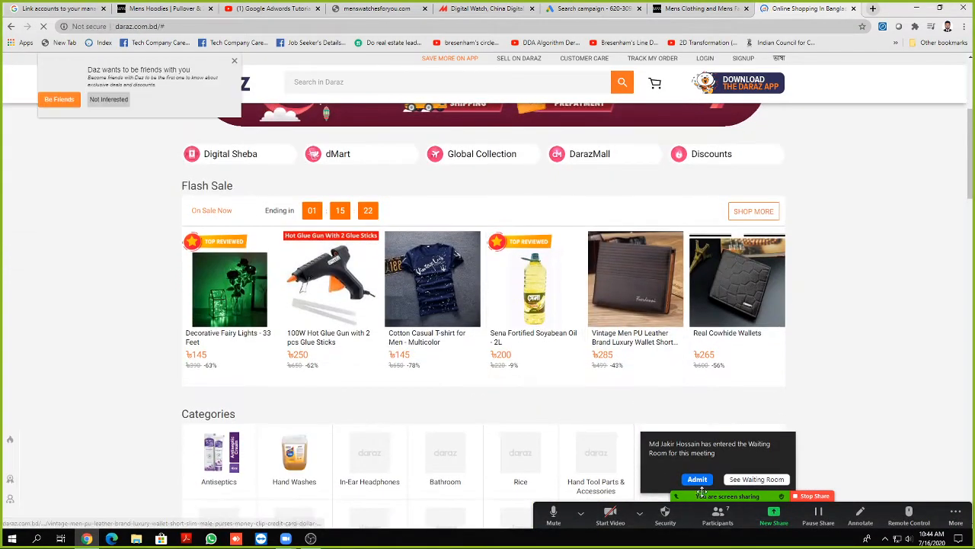
scroll(723, 346, up, 3)
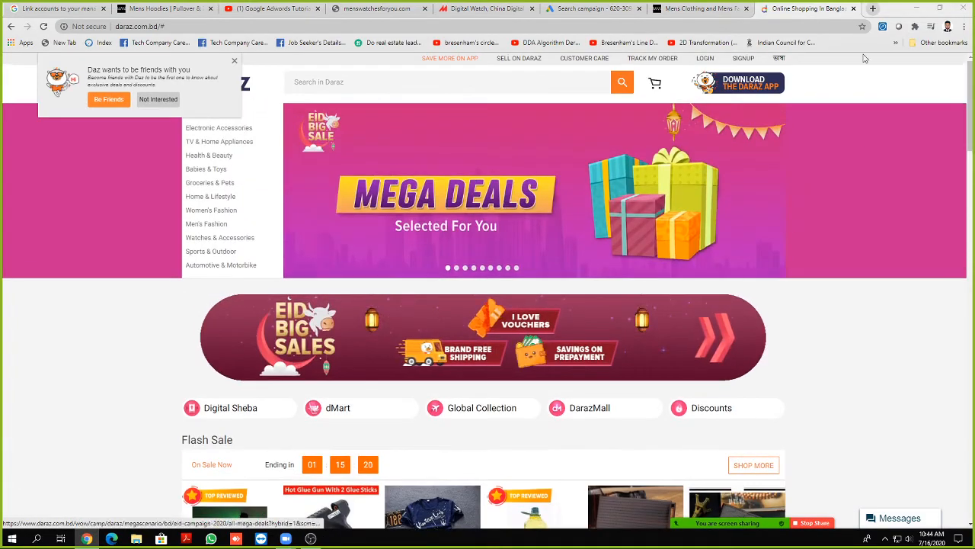
click(854, 8)
Step: Open prothomalo.com in a new browser tab and examine the banner ads placed throughout its homepage
click(864, 10)
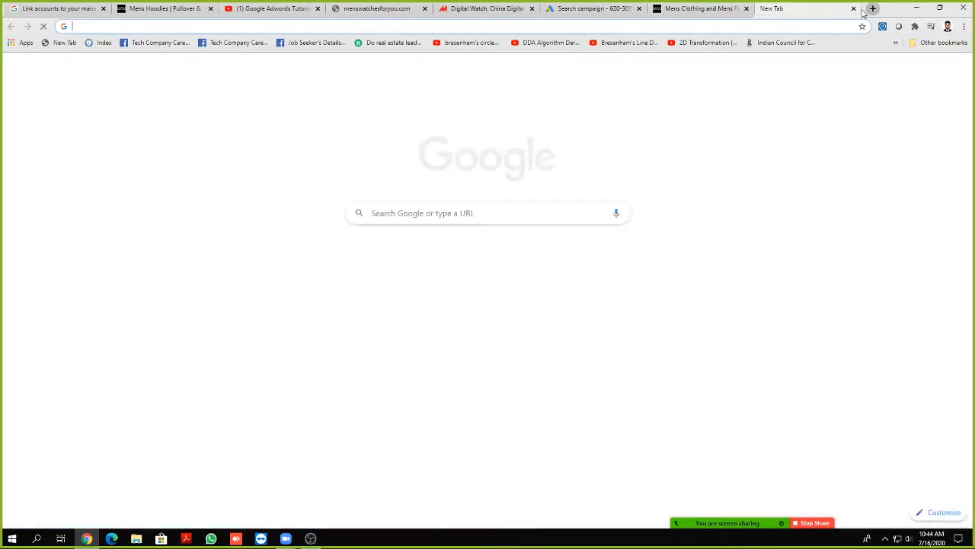
text(pro)
key(Return)
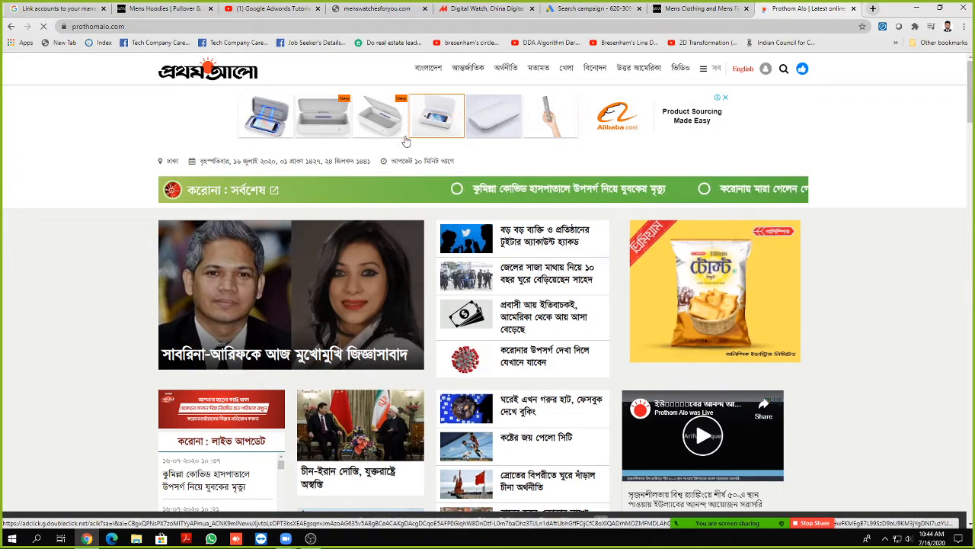
scroll(487, 137, down, 1)
scroll(499, 136, down, 15)
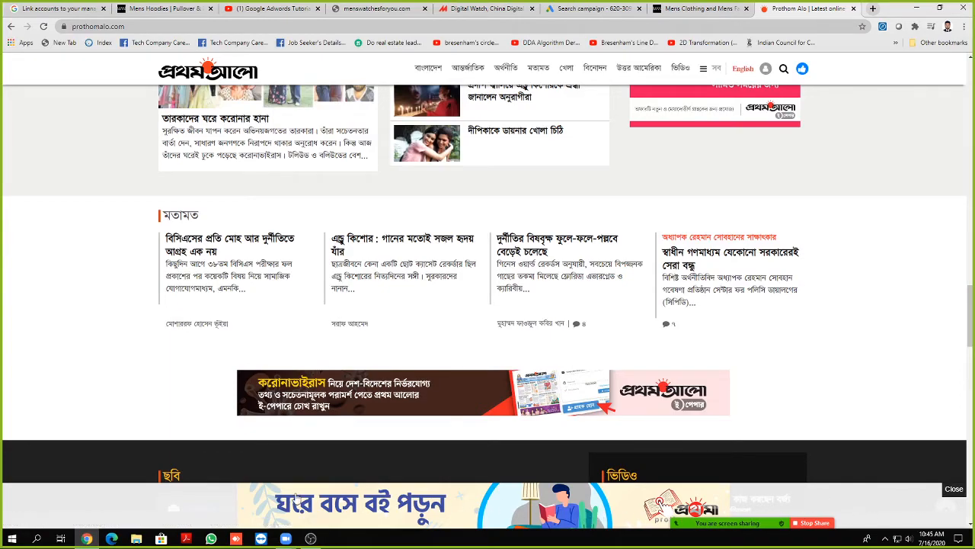
scroll(776, 330, down, 5)
scroll(770, 332, up, 10)
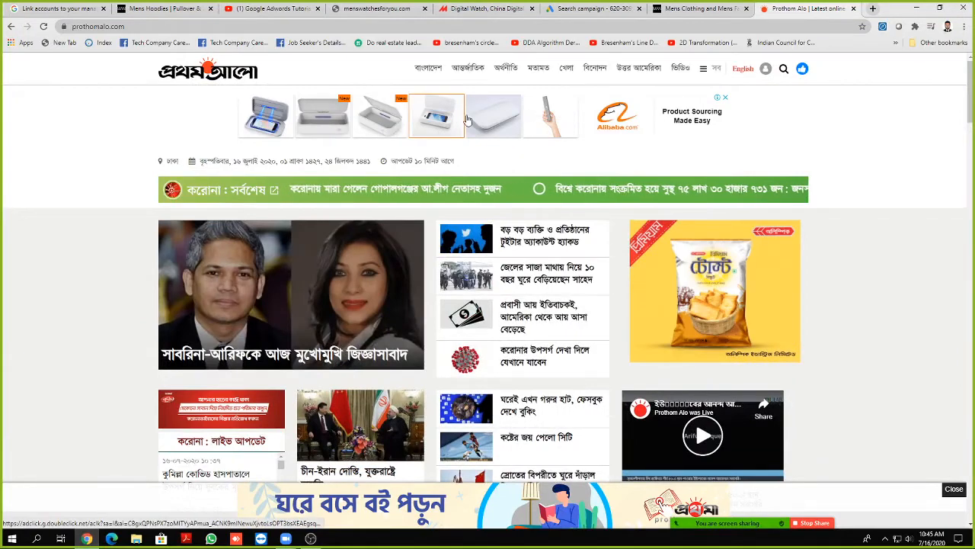
Step: Revisit the boohooMAN homepage and the campaign settings, and close the Google Ads Help and Prothom Alo pages
click(683, 8)
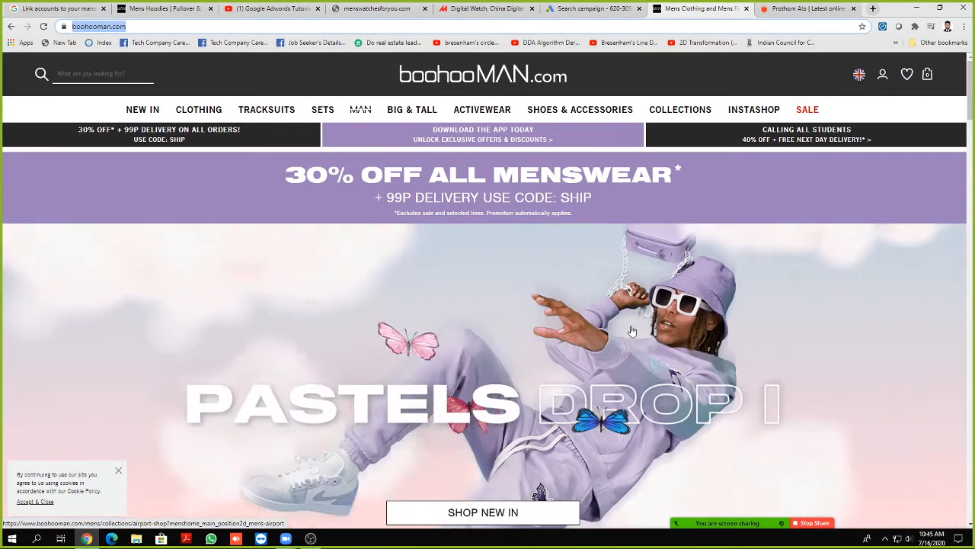
click(574, 8)
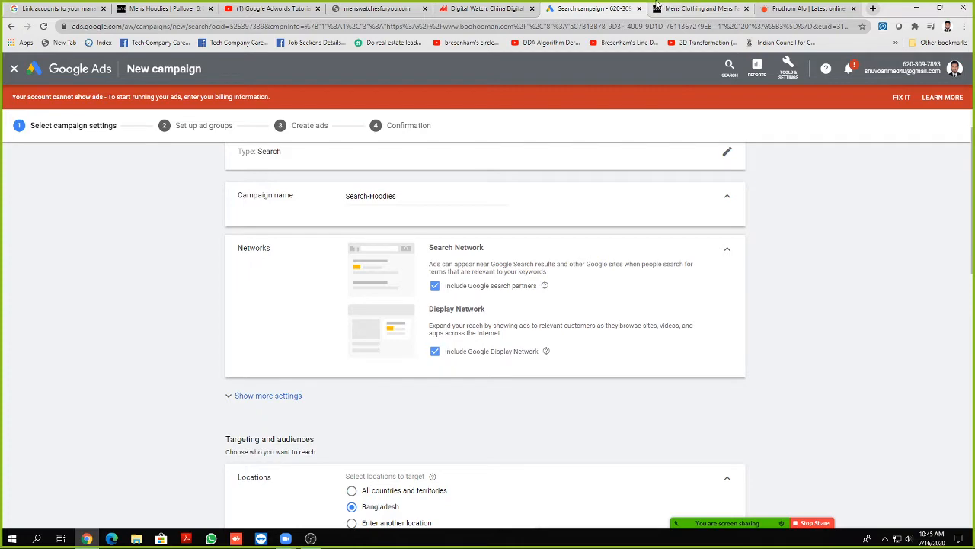
click(15, 7)
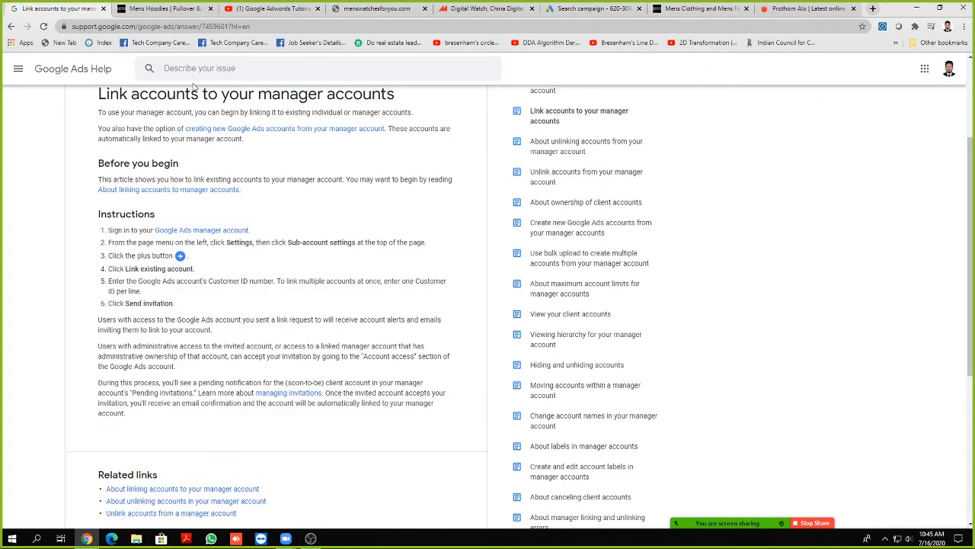
click(105, 9)
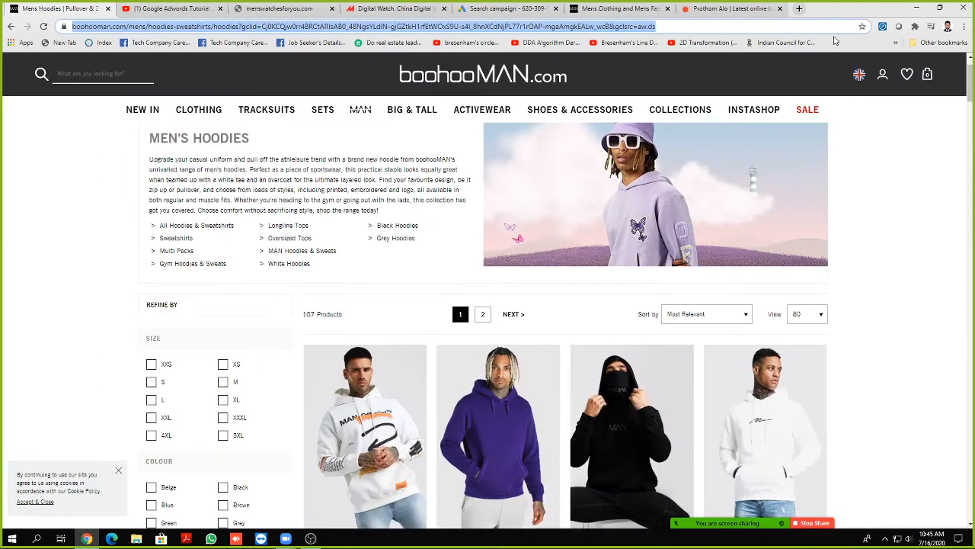
click(804, 8)
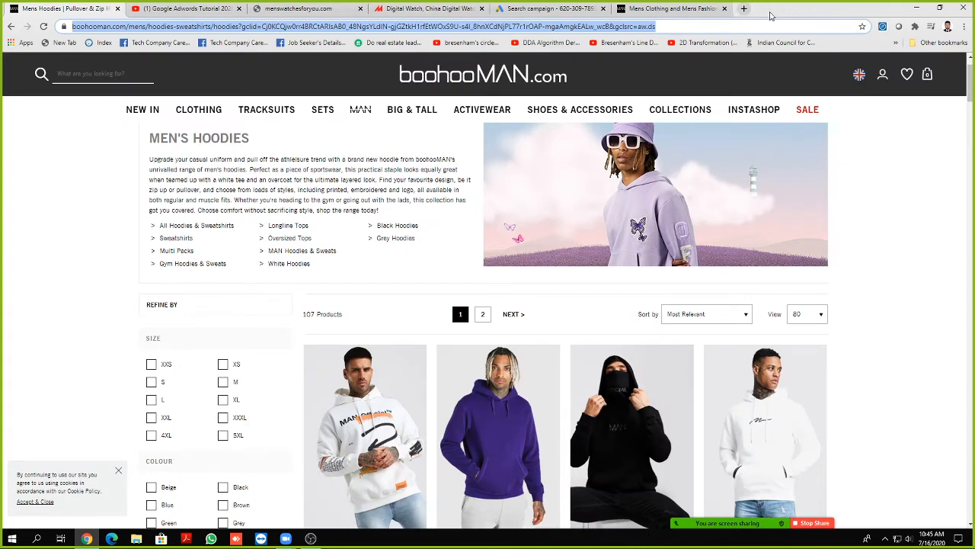
Step: Search Google for "hoodies for men london" in a new browser tab and compare its ads with the campaign's network settings
click(749, 9)
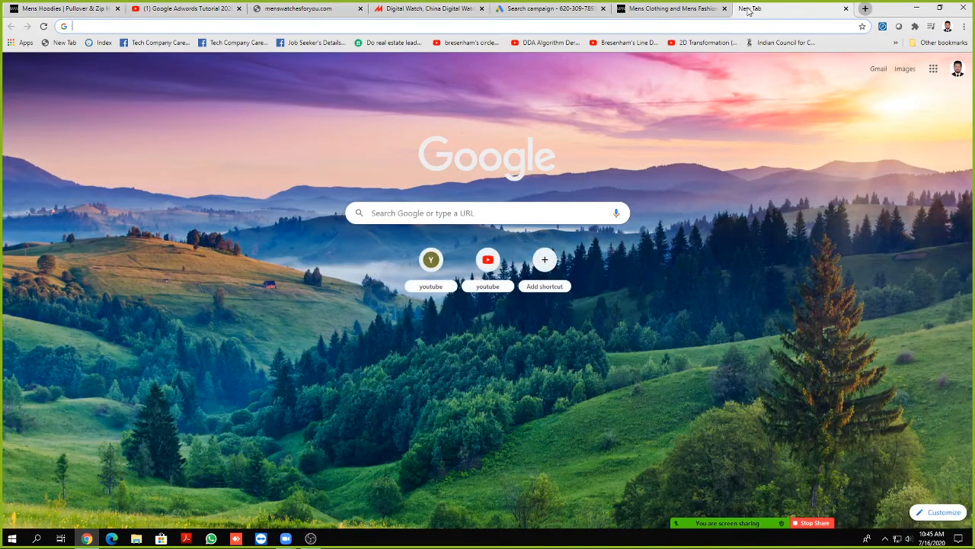
text(hoodies for men london)
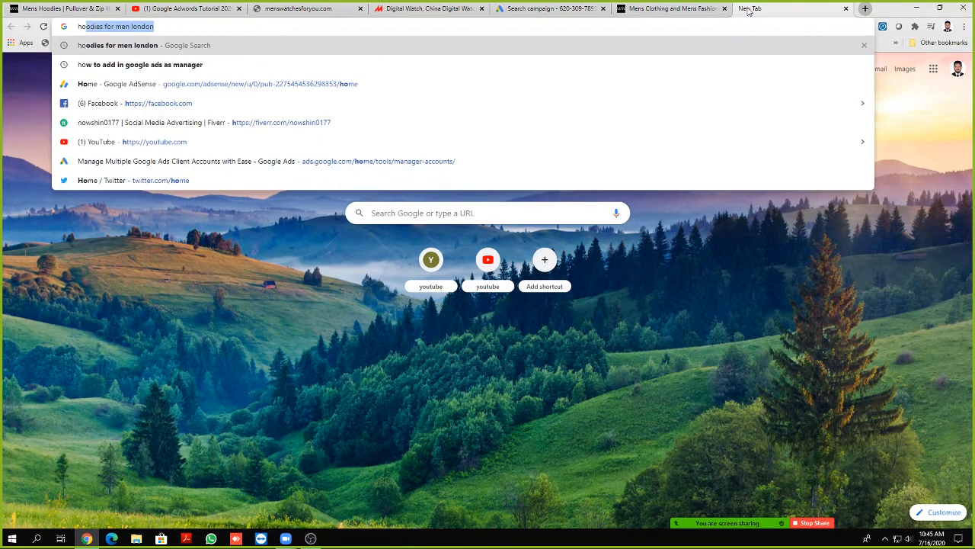
key(Return)
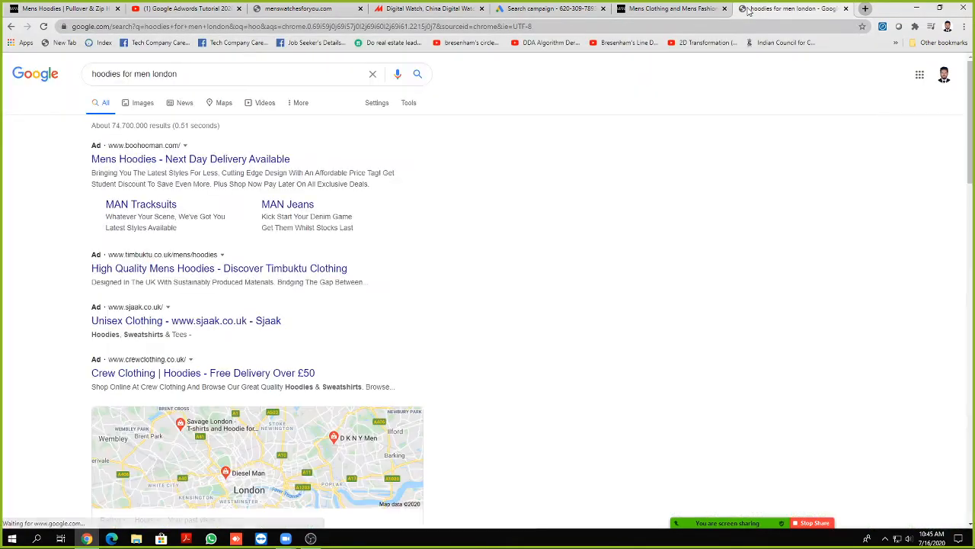
click(548, 8)
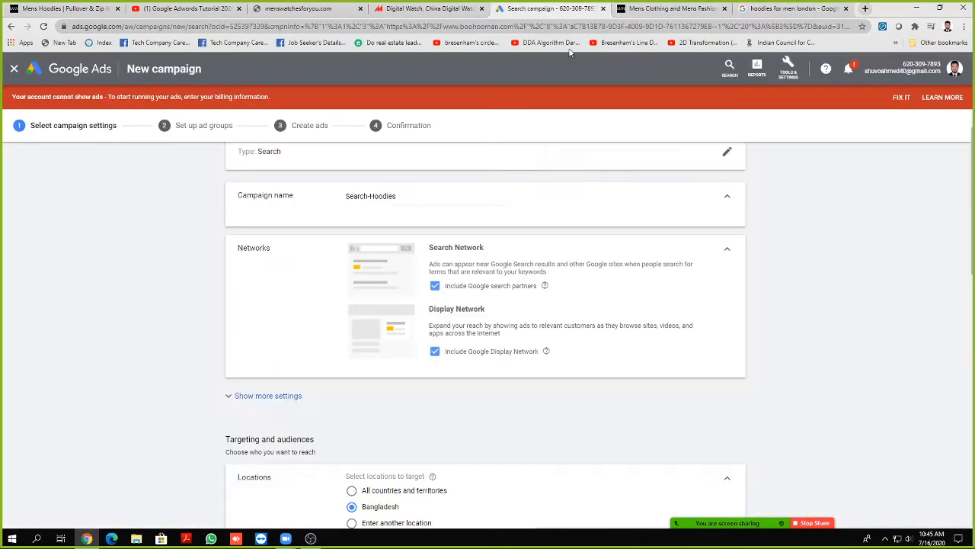
click(770, 8)
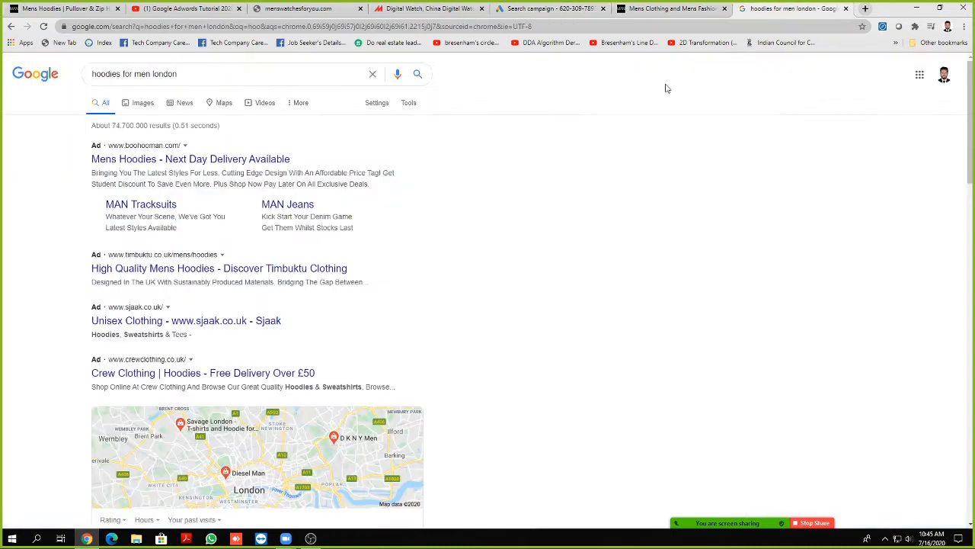
click(606, 11)
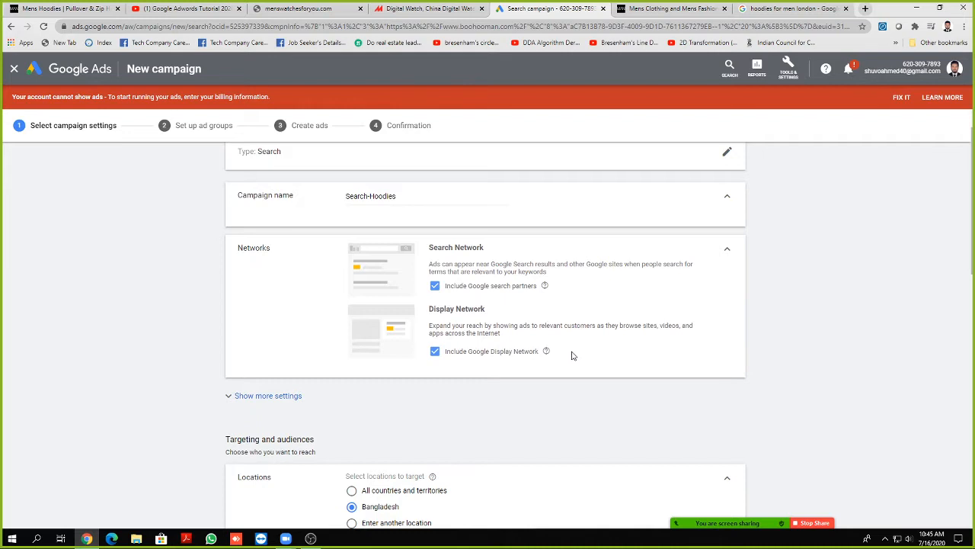
Step: Set the campaign's location targeting to another location and target the city of London, England, United Kingdom
scroll(573, 355, down, 3)
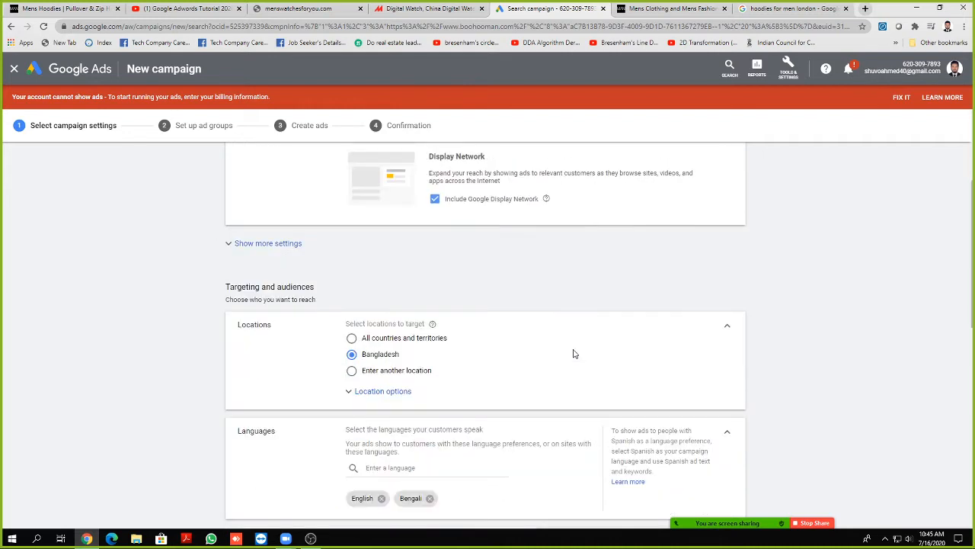
scroll(347, 364, down, 1)
click(352, 319)
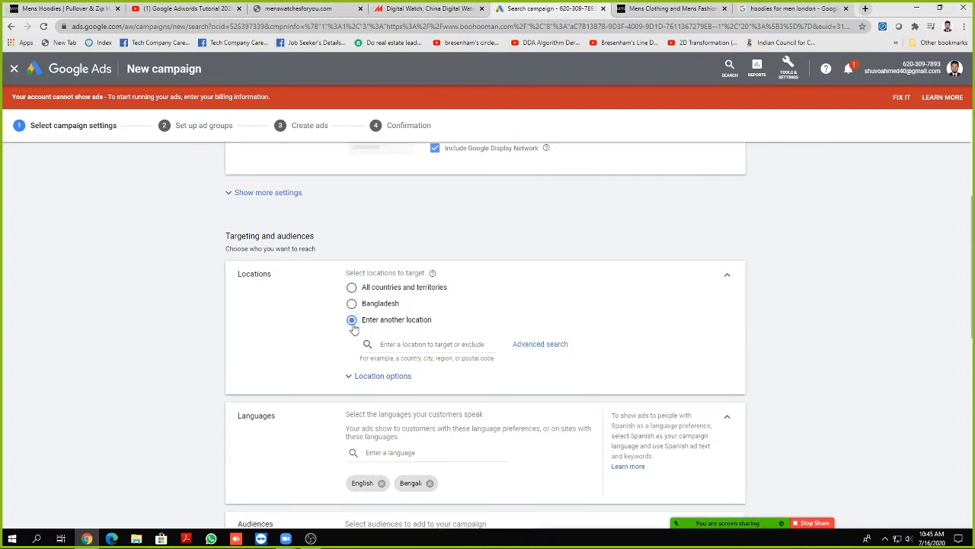
click(384, 344)
text(london)
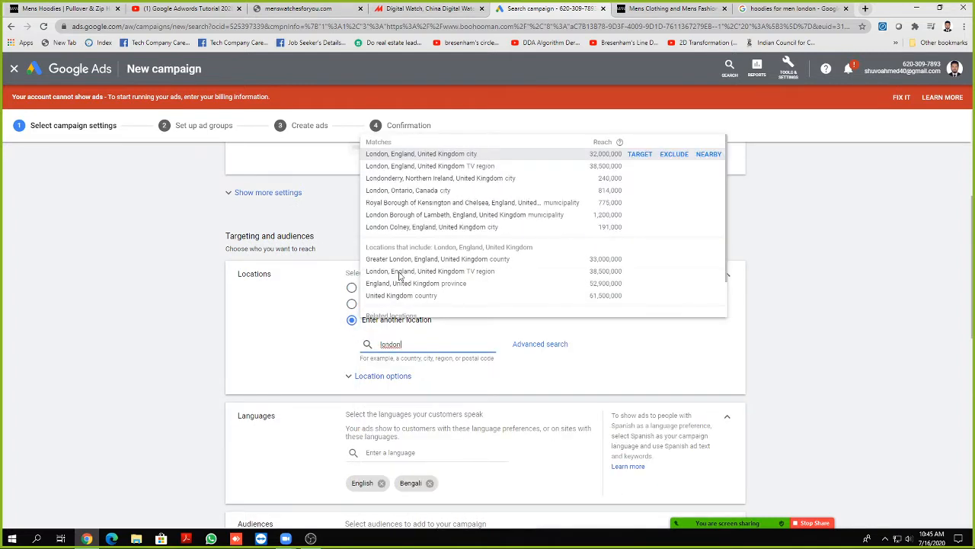
click(412, 155)
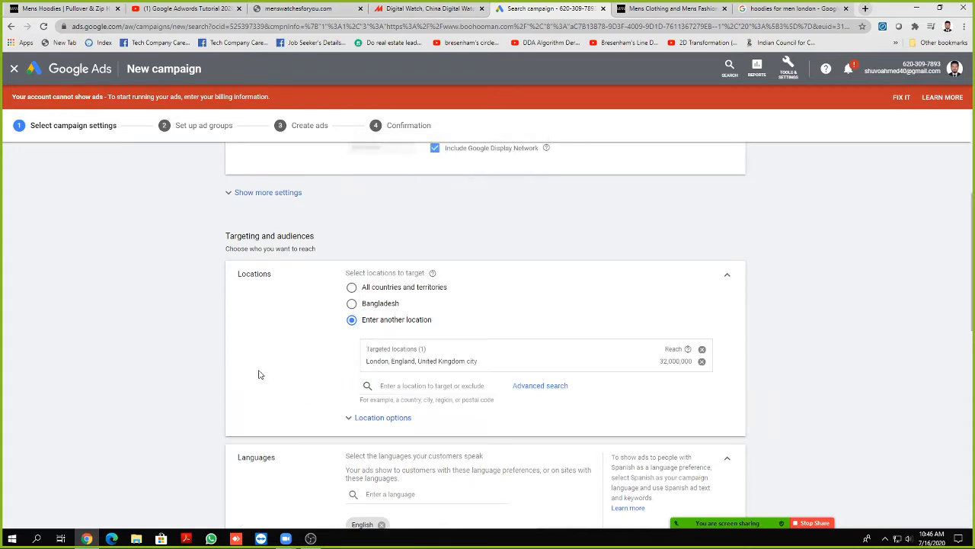
scroll(259, 352, down, 1)
scroll(254, 350, down, 1)
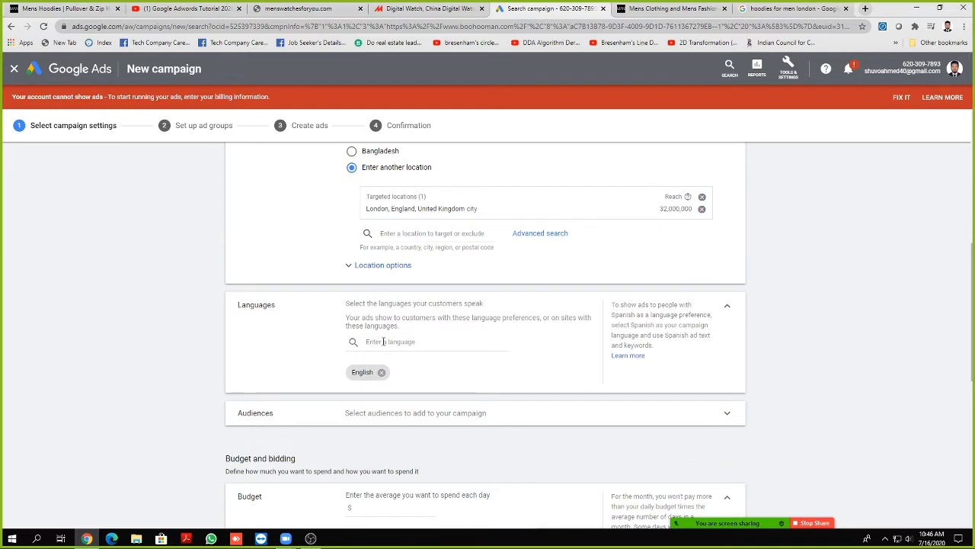
Step: Remove English from the campaign's languages so it targets all languages, and expand the campaign's audience settings
click(382, 372)
scroll(309, 350, down, 2)
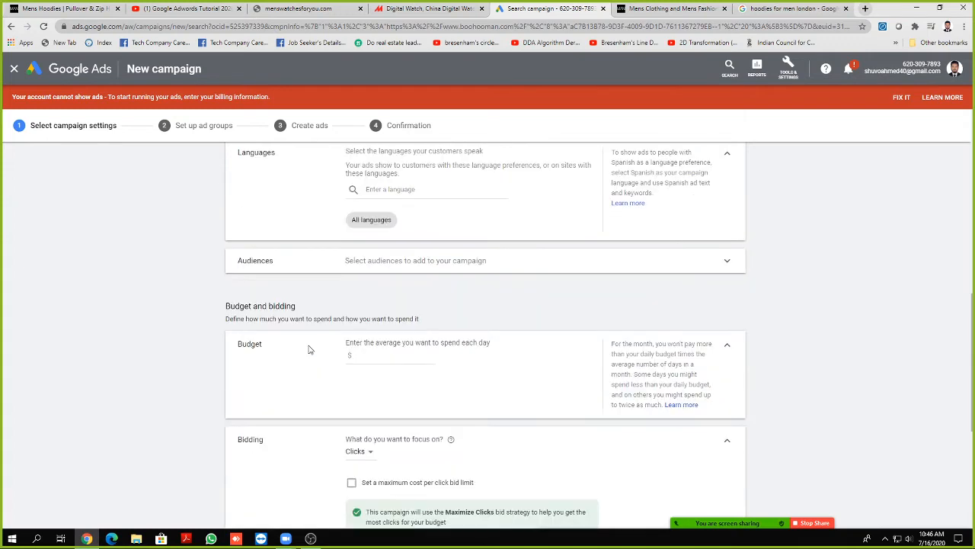
click(724, 266)
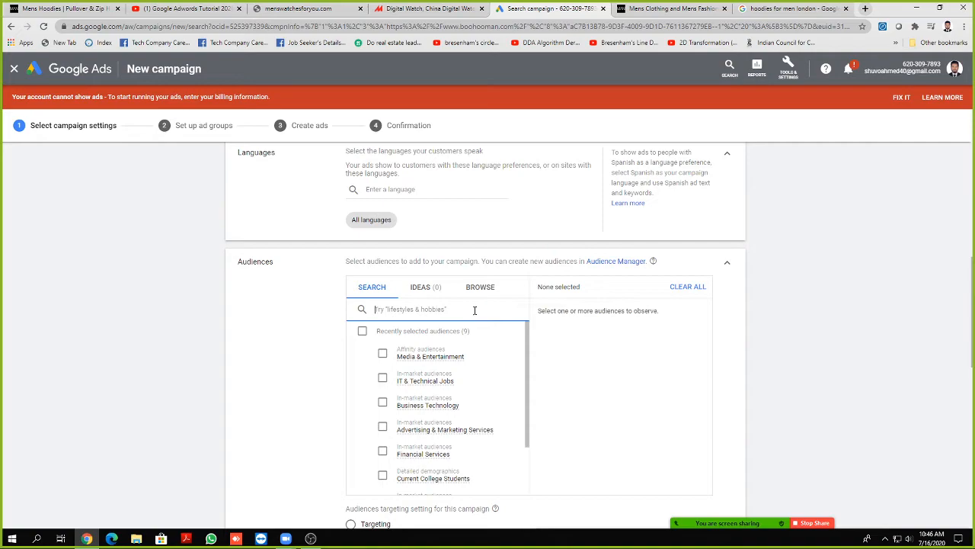
Step: Review the boohooMAN homepage, open the "Mens Hoodies - Next Day Delivery Available" ad from the Google results, and close the homepage
click(663, 9)
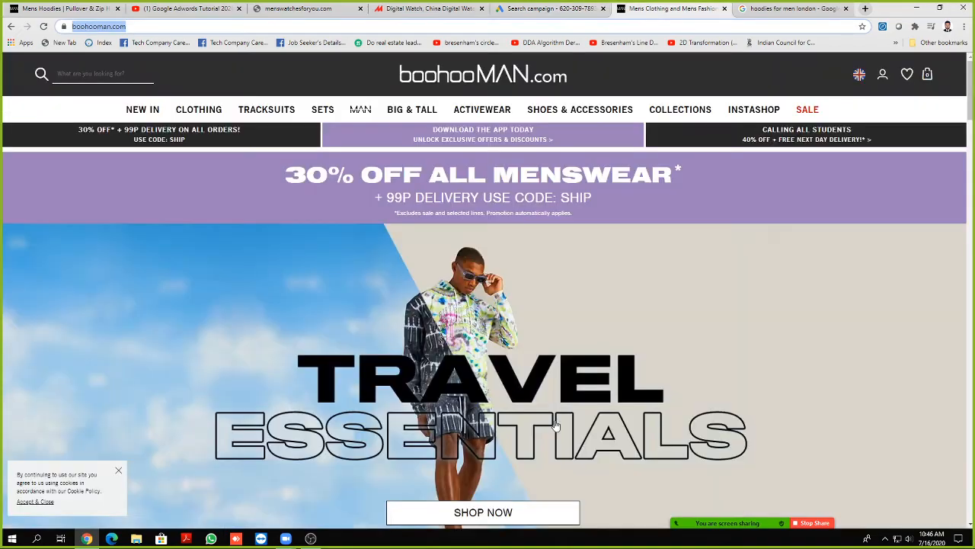
scroll(562, 399, down, 7)
scroll(562, 396, down, 10)
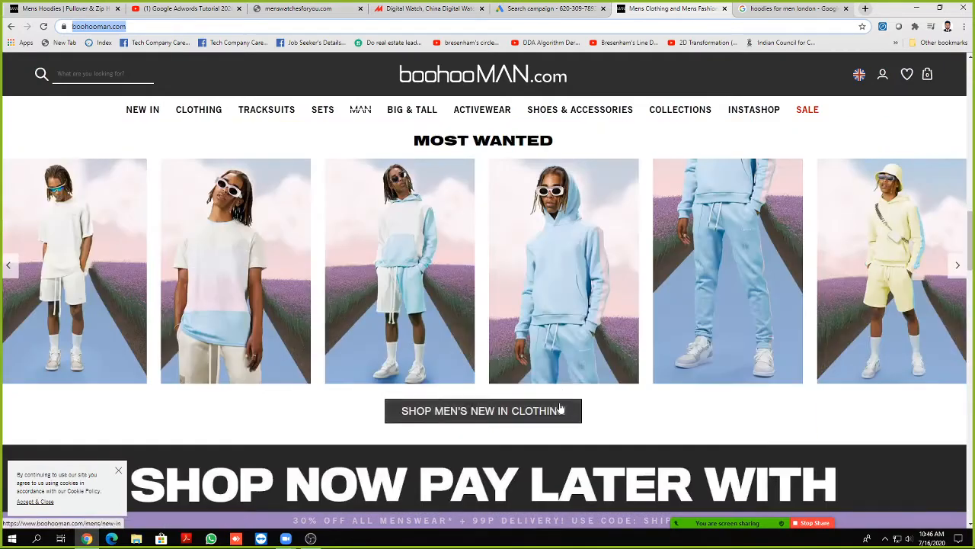
click(792, 8)
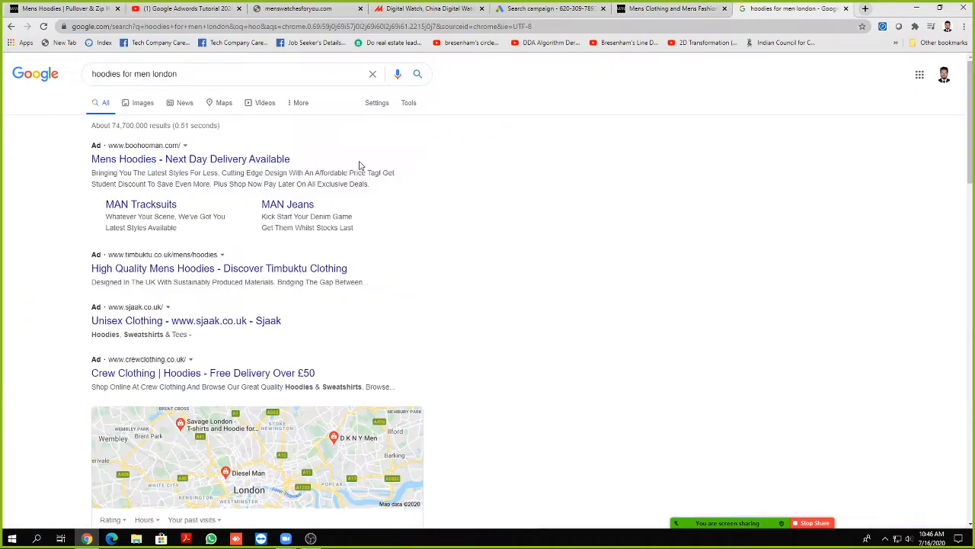
click(149, 160)
click(724, 9)
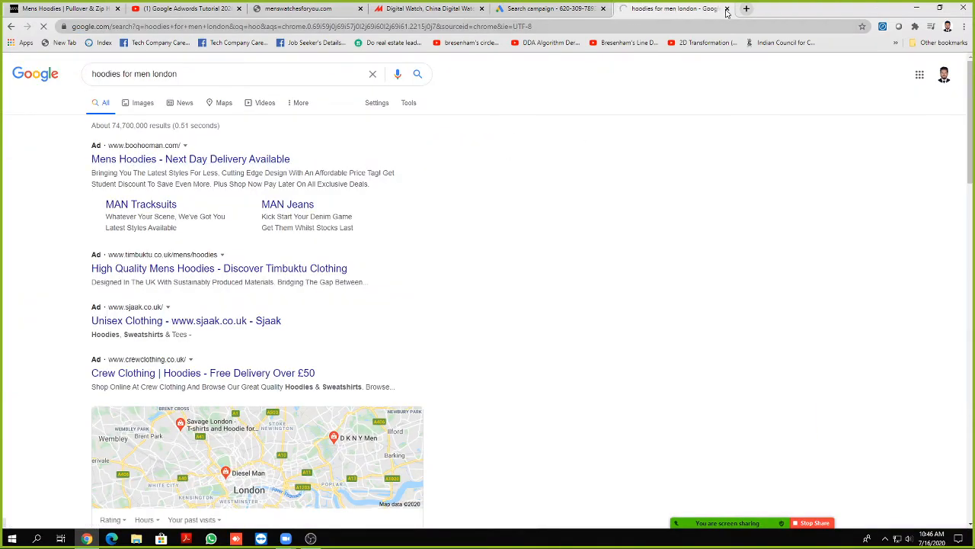
Step: Examine the men's hoodies, their styles and prices on the boohooMAN landing page opened from the ad
scroll(220, 412, down, 3)
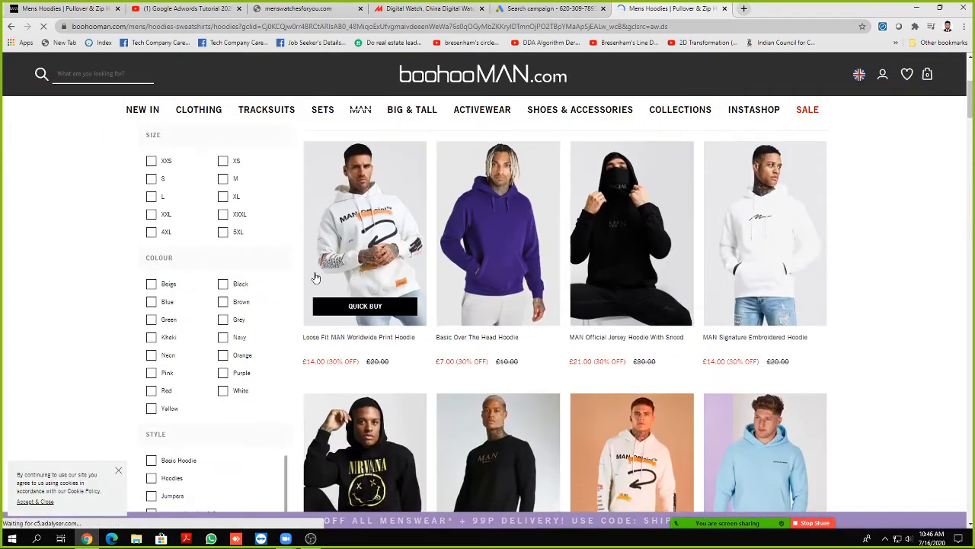
scroll(655, 288, down, 5)
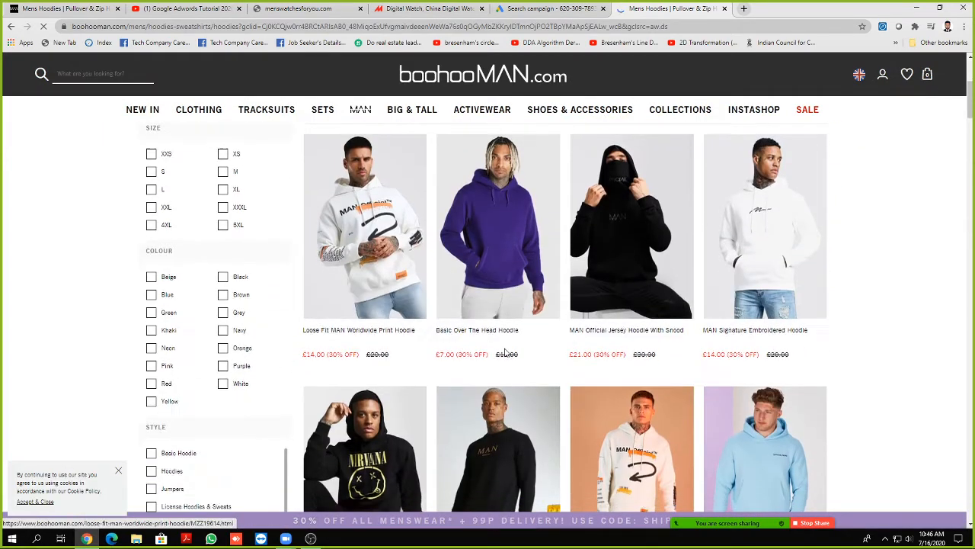
scroll(579, 305, up, 2)
scroll(517, 315, down, 7)
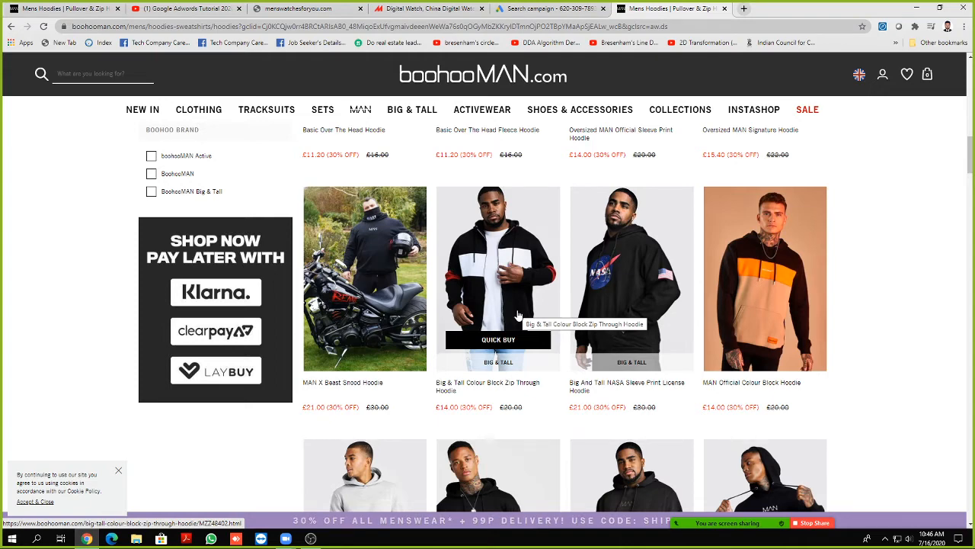
scroll(534, 279, down, 5)
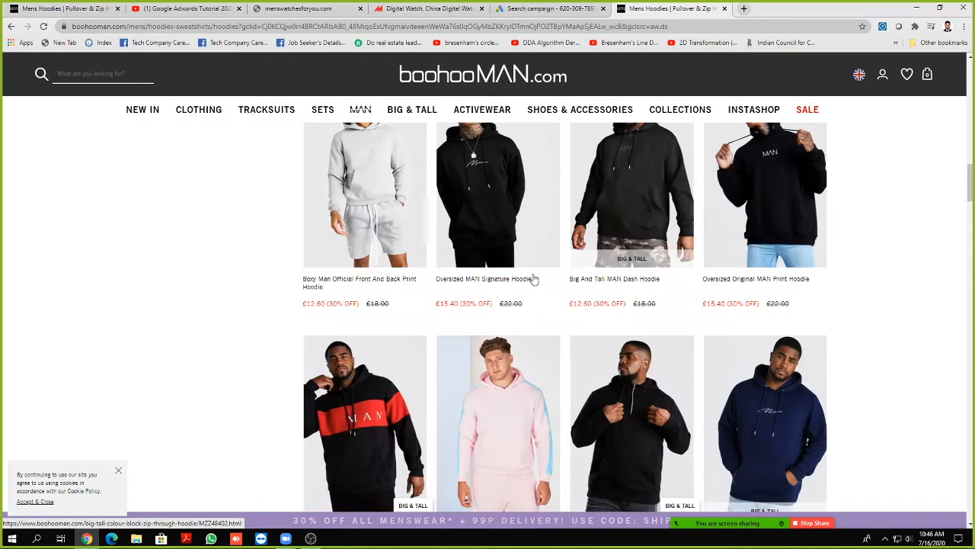
scroll(556, 275, down, 8)
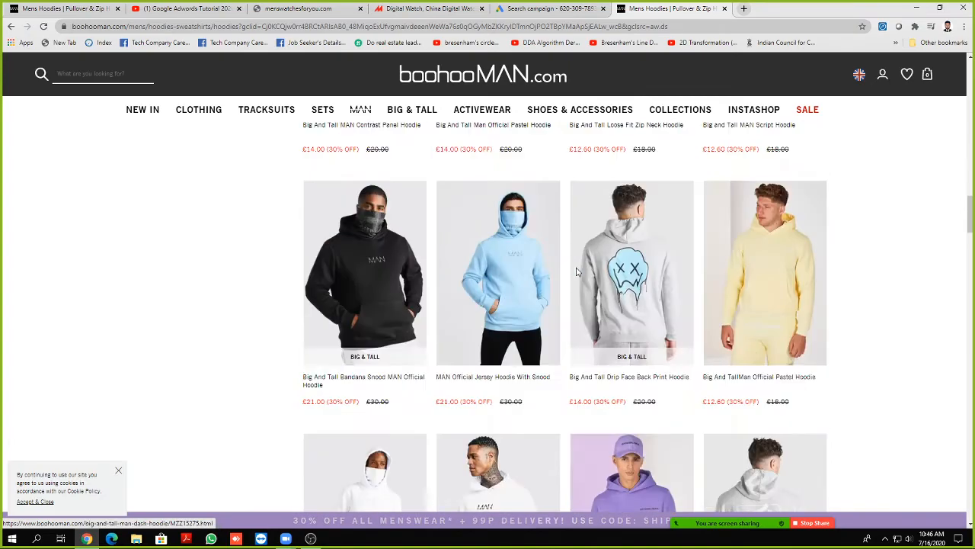
scroll(566, 287, down, 15)
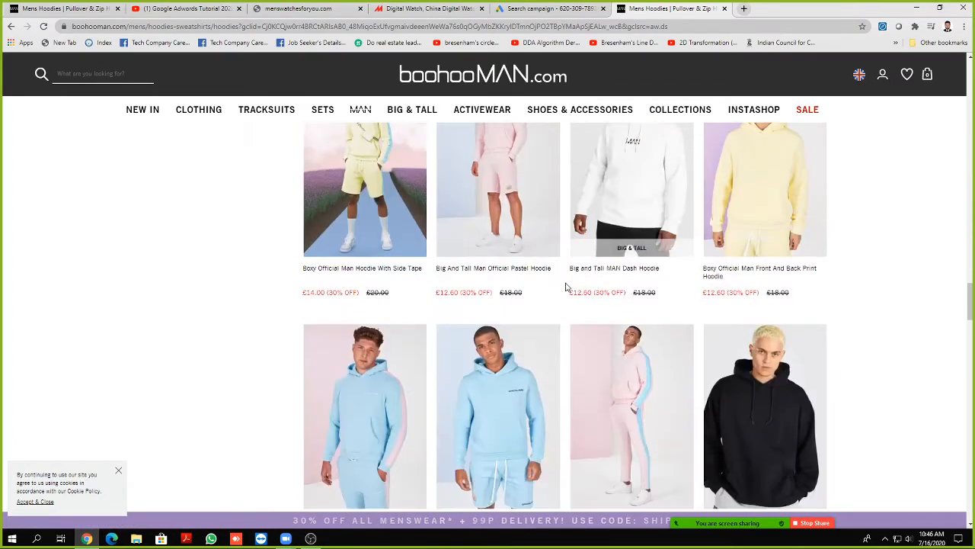
scroll(566, 286, down, 15)
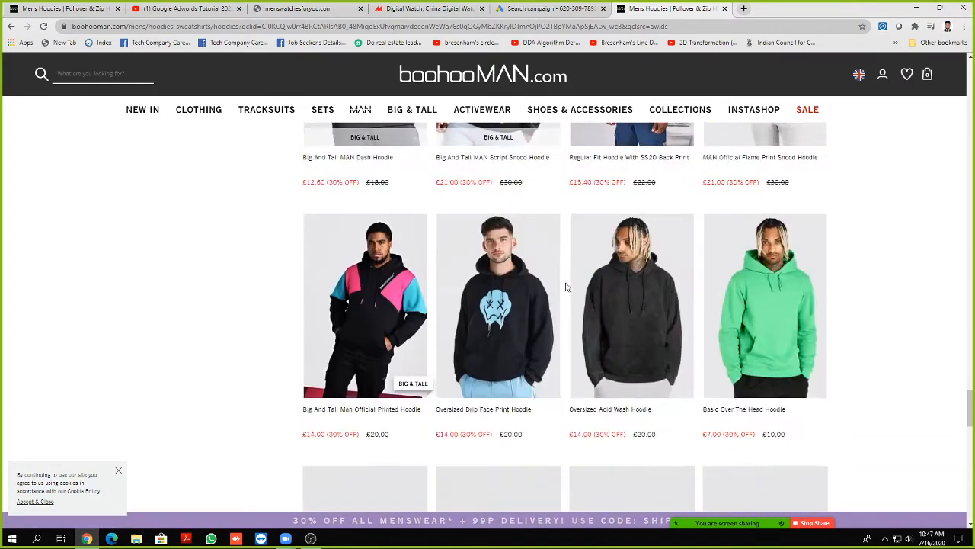
scroll(566, 287, up, 4)
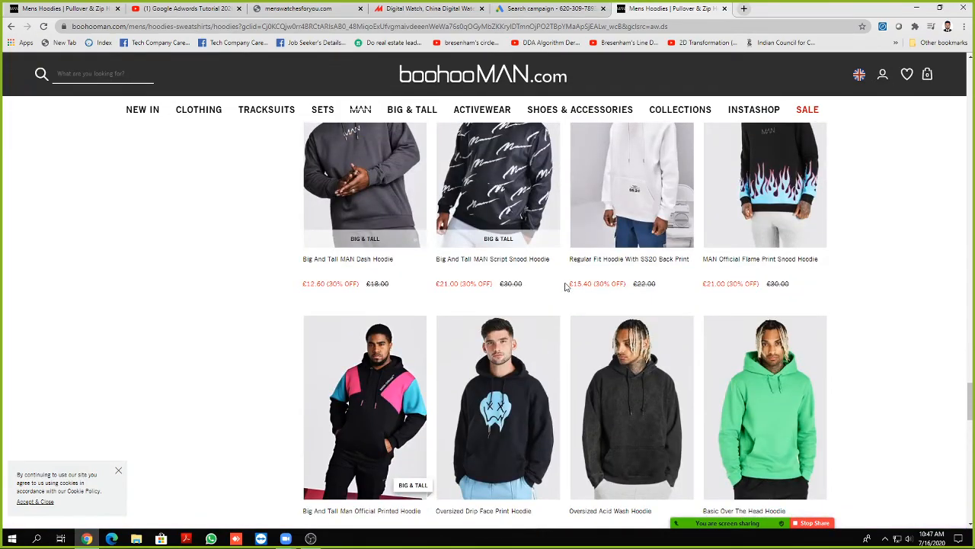
scroll(565, 286, up, 3)
scroll(586, 162, up, 9)
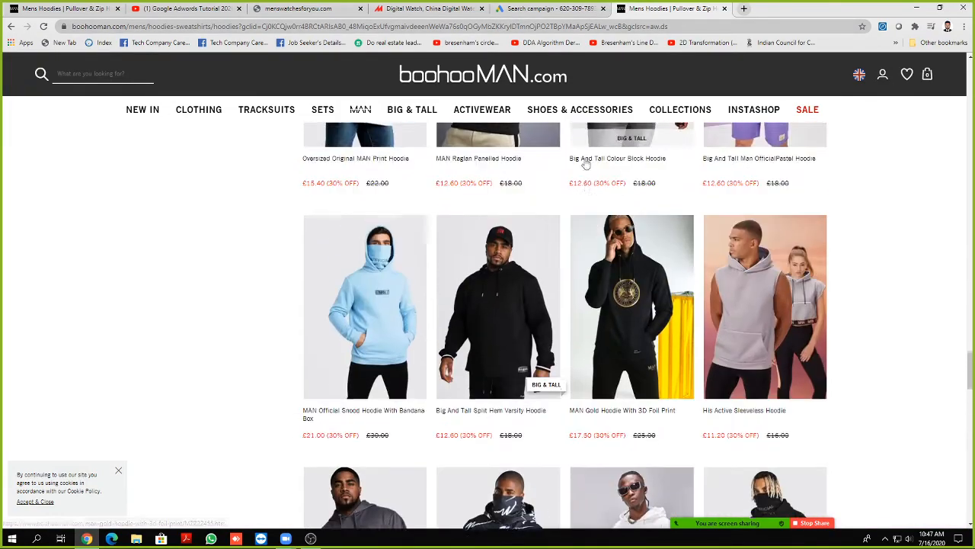
Step: Add the Media & Entertainment, Current College Students and Education audiences from the recently selected ones to the campaign
scroll(373, 287, down, 2)
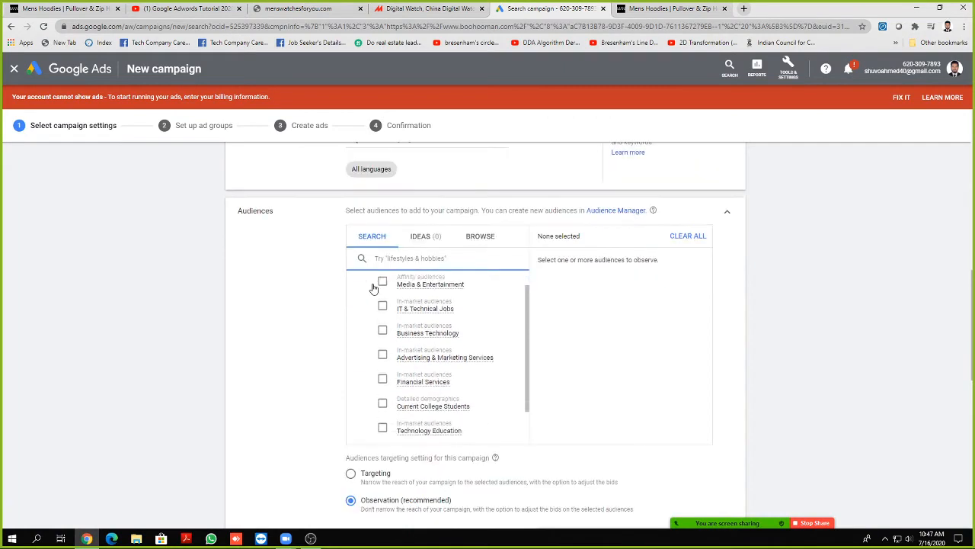
scroll(362, 312, up, 1)
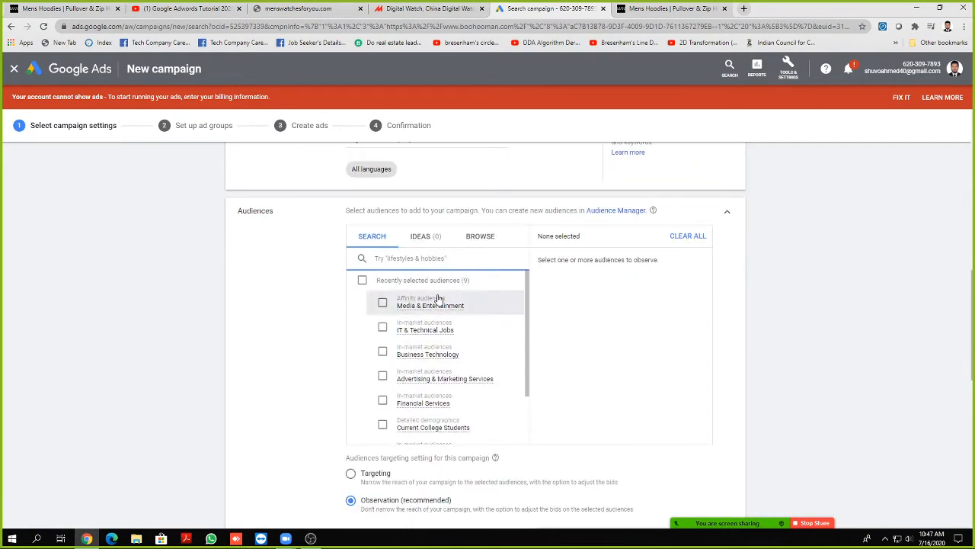
click(382, 304)
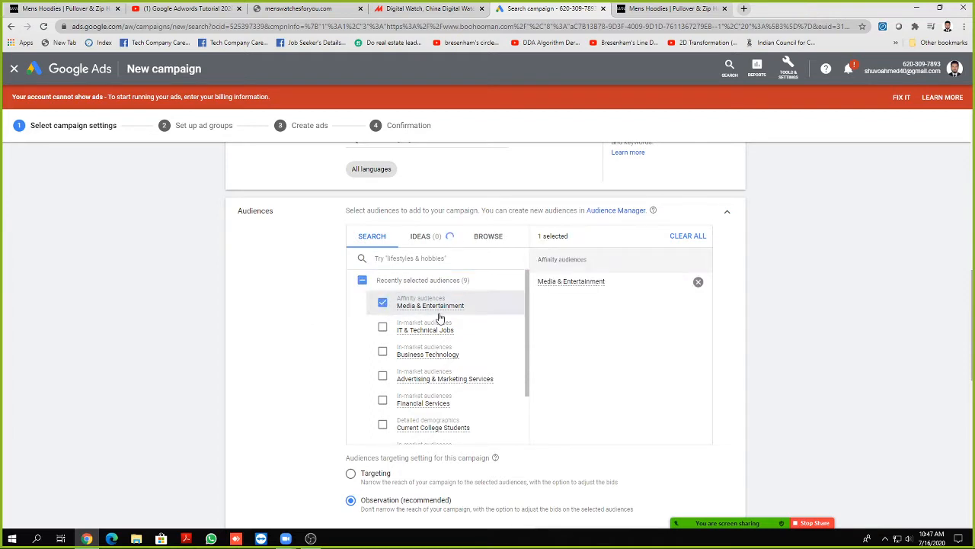
scroll(440, 319, down, 2)
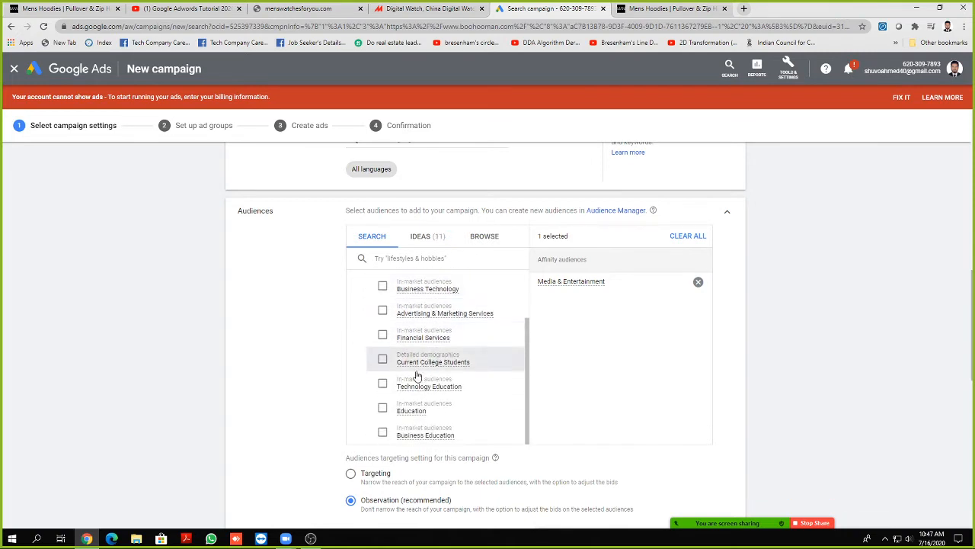
click(382, 364)
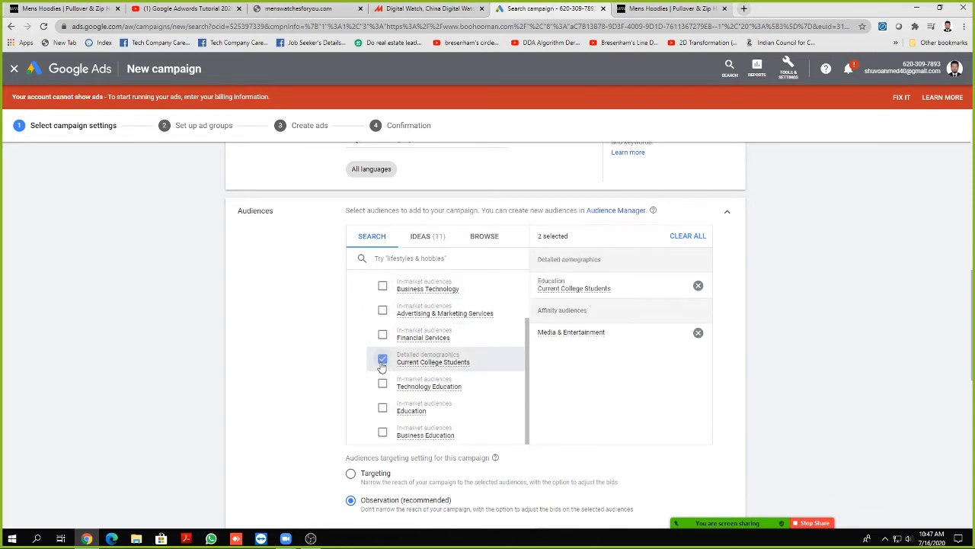
click(381, 412)
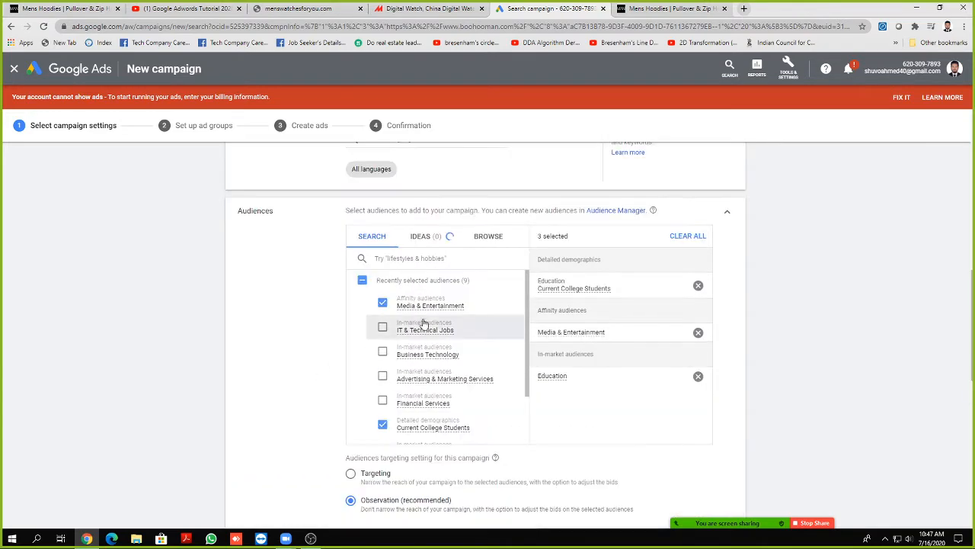
Step: Deselect the Media & Entertainment, Current College Students and Education audiences from the campaign
click(383, 303)
scroll(387, 411, down, 1)
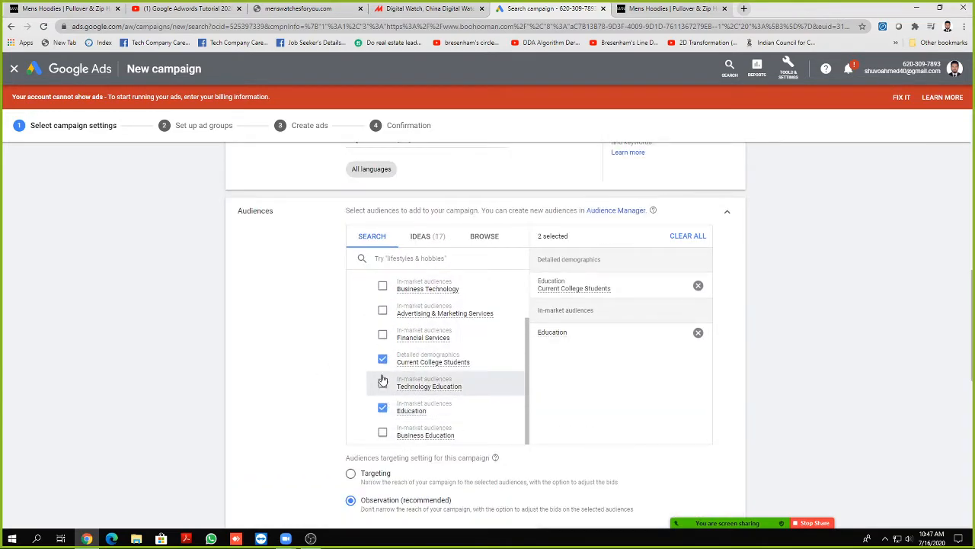
click(382, 360)
click(383, 407)
Step: Review the audience targeting setting and admit the waiting participant to the Zoom meeting
scroll(297, 383, down, 1)
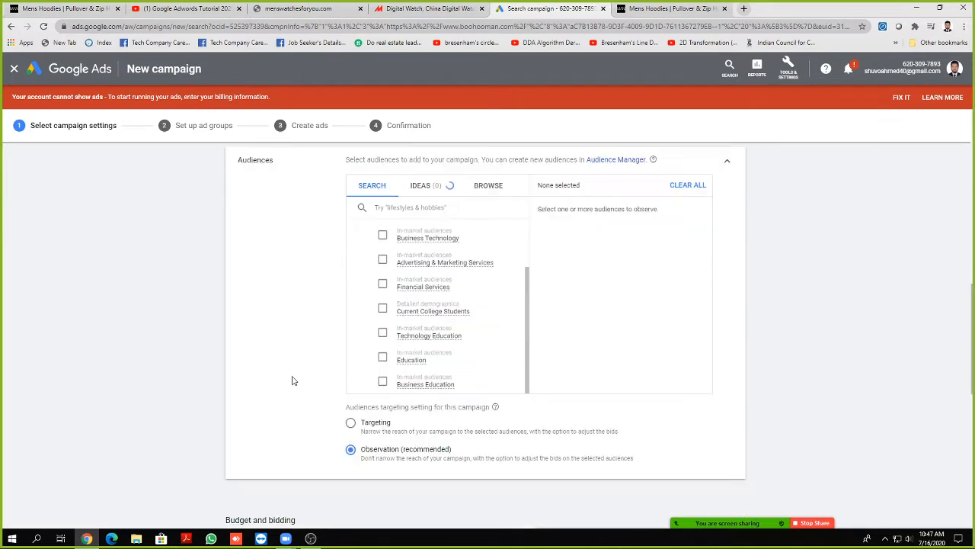
scroll(279, 319, down, 1)
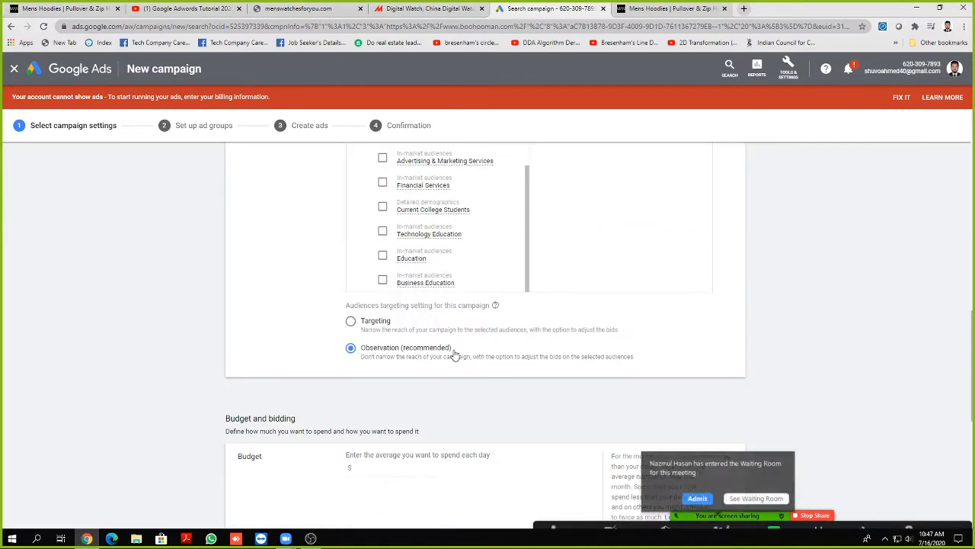
click(694, 479)
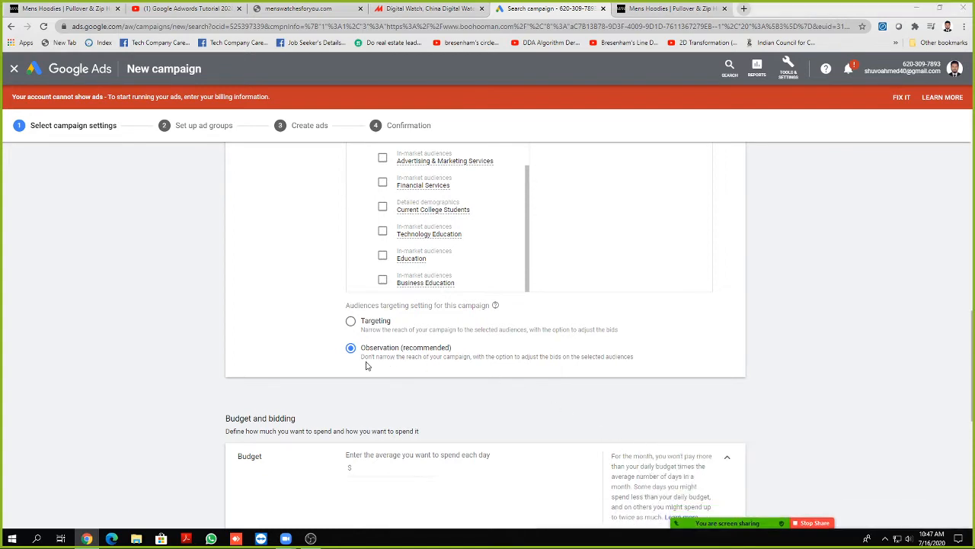
Step: Examine the recently selected audiences and the Targeting and Observation options in the campaign's audience settings
scroll(365, 366, up, 2)
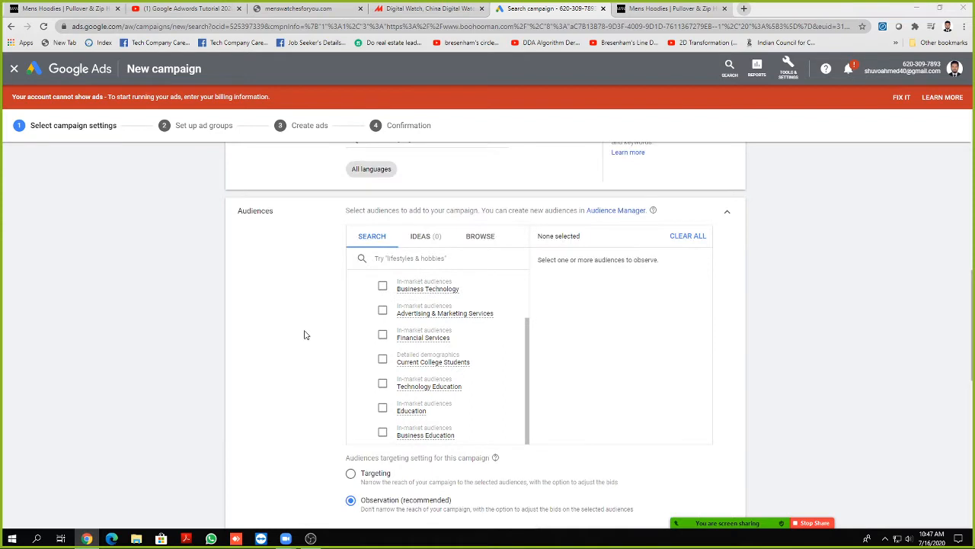
scroll(304, 335, down, 1)
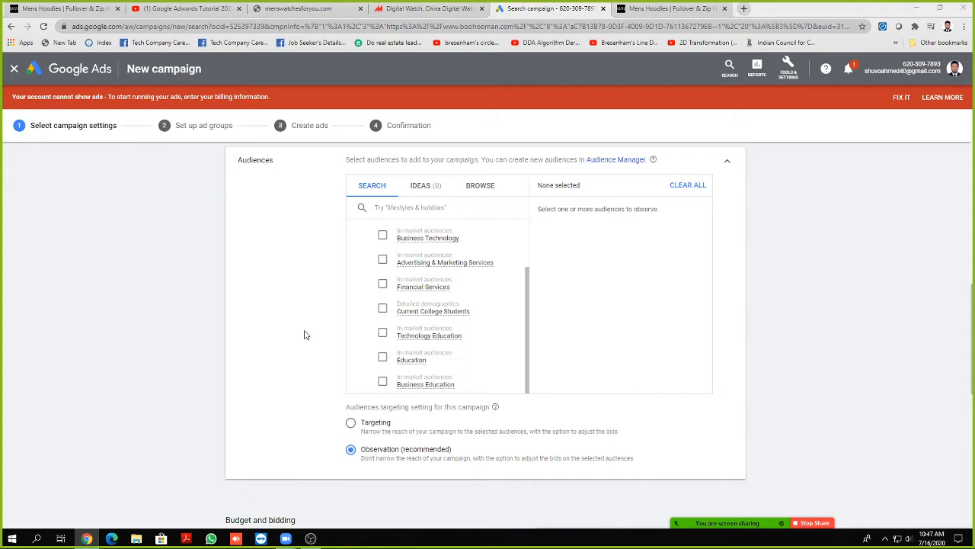
scroll(303, 335, down, 1)
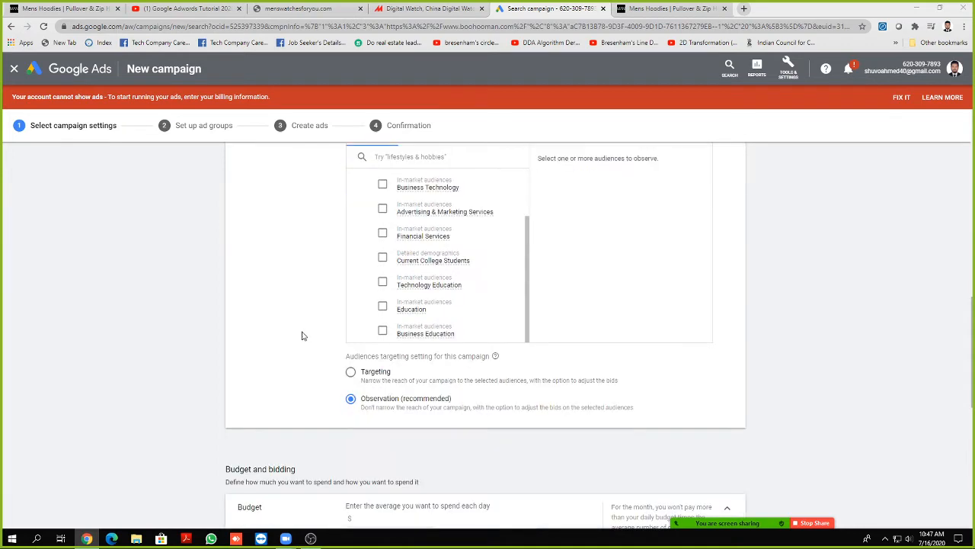
scroll(289, 345, down, 2)
scroll(290, 348, up, 3)
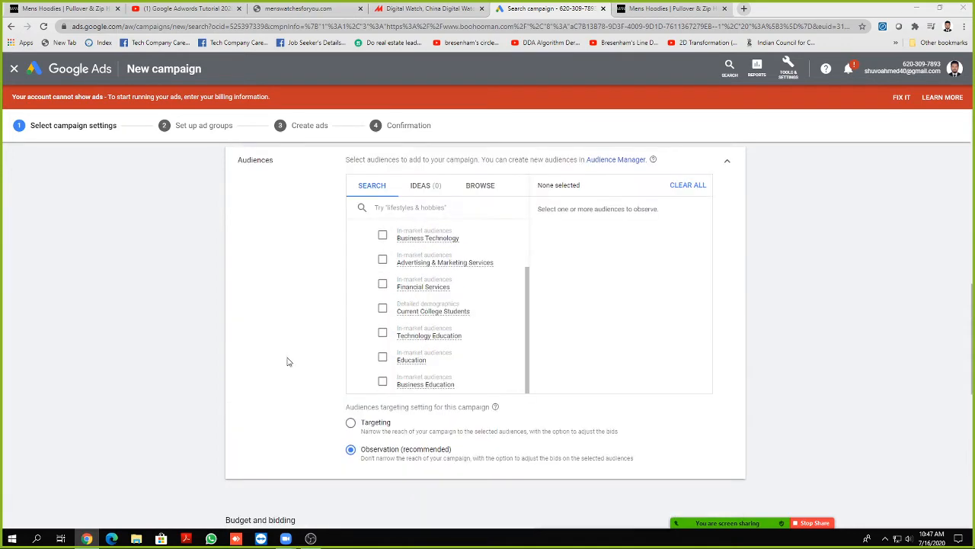
scroll(286, 361, up, 4)
scroll(283, 361, down, 6)
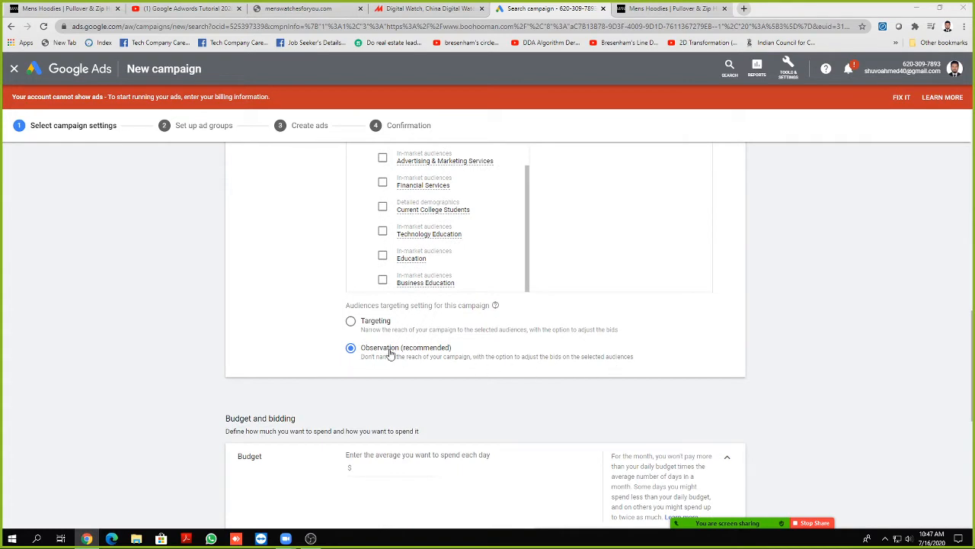
scroll(320, 348, up, 2)
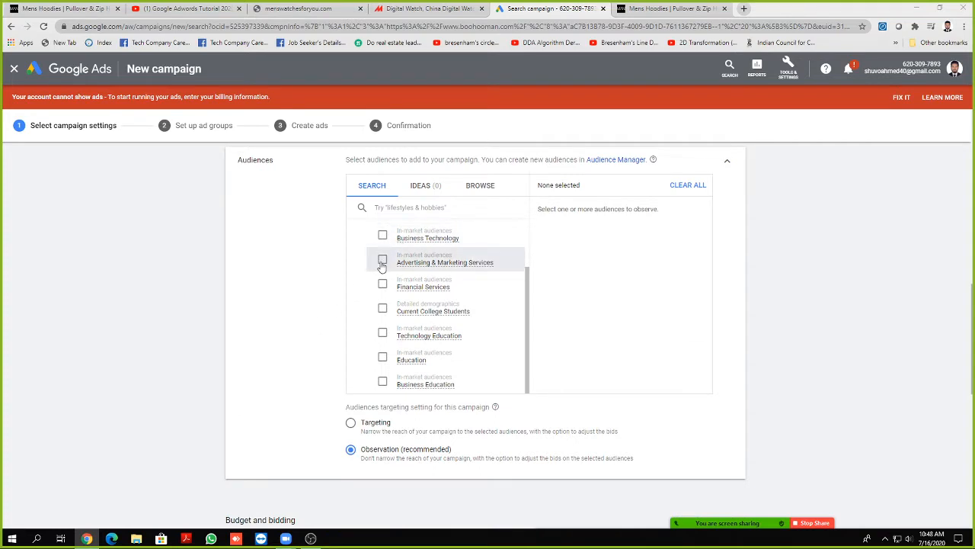
Step: Search the audiences for "student" and add the High School Graduate and Bachelor's Degree demographics to the campaign
click(391, 207)
text(student)
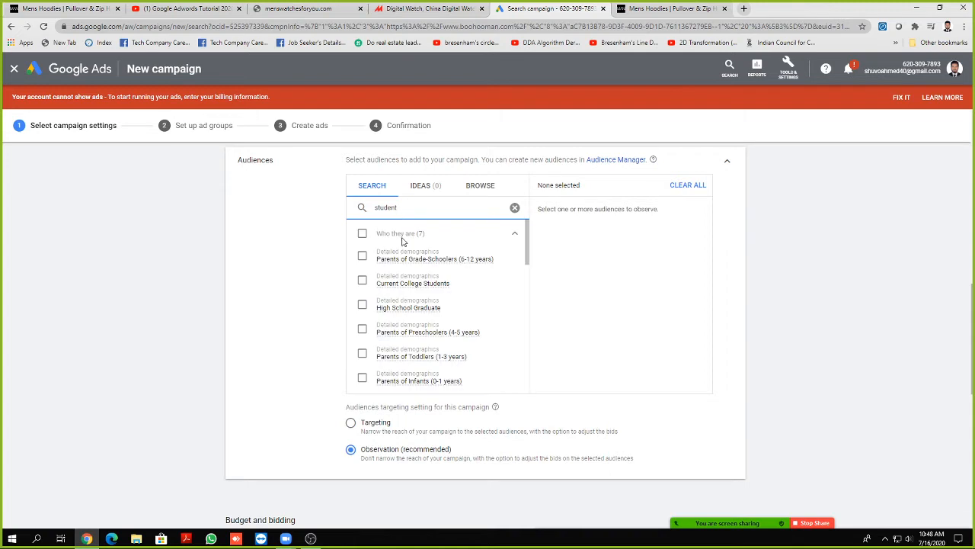
scroll(365, 281, down, 1)
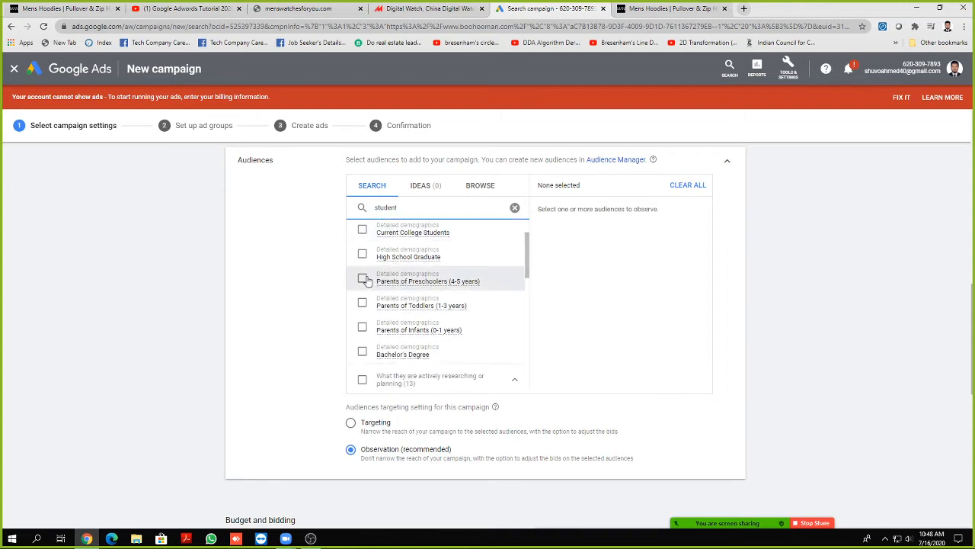
click(363, 254)
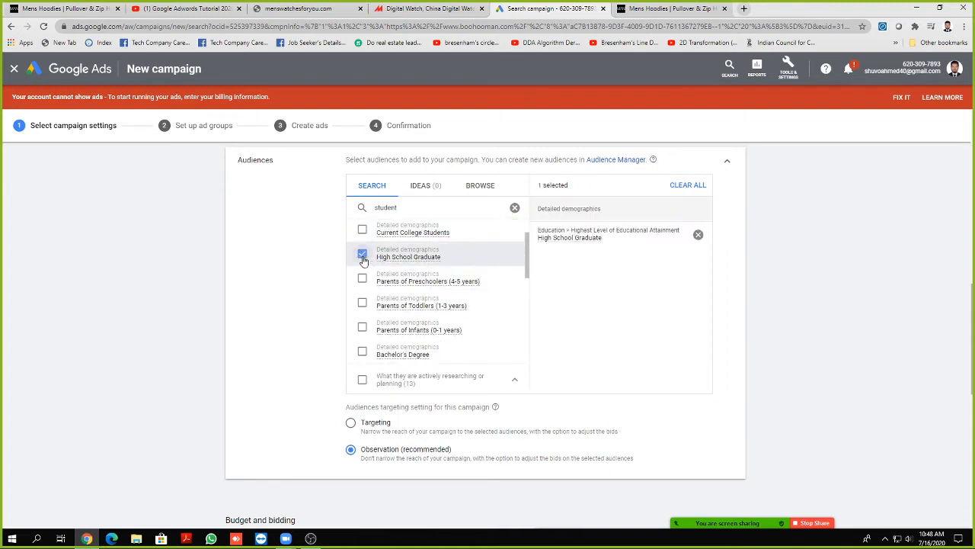
scroll(364, 298, down, 1)
click(363, 303)
scroll(363, 303, down, 1)
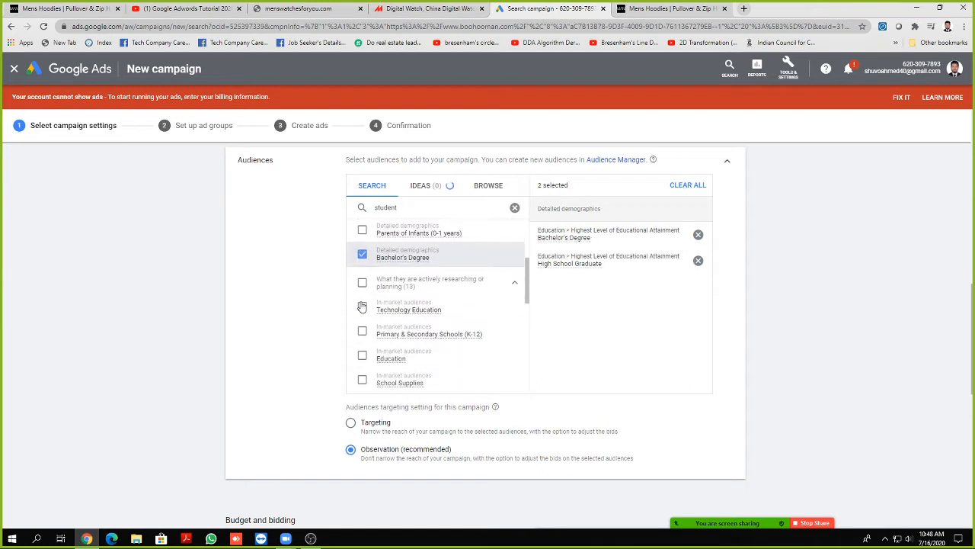
Step: Add the Technology Education and Education in-market audiences to the campaign
click(363, 303)
scroll(362, 303, down, 1)
click(363, 302)
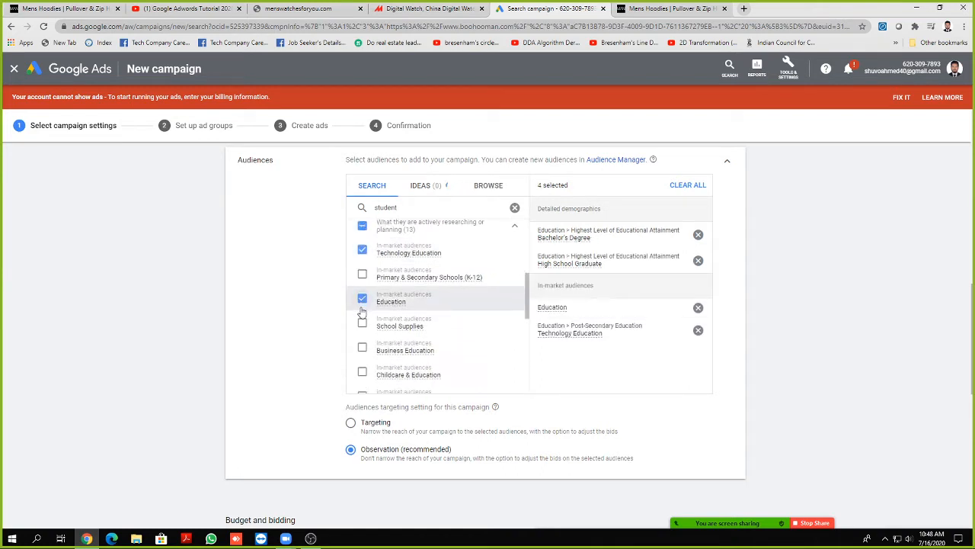
scroll(363, 309, down, 3)
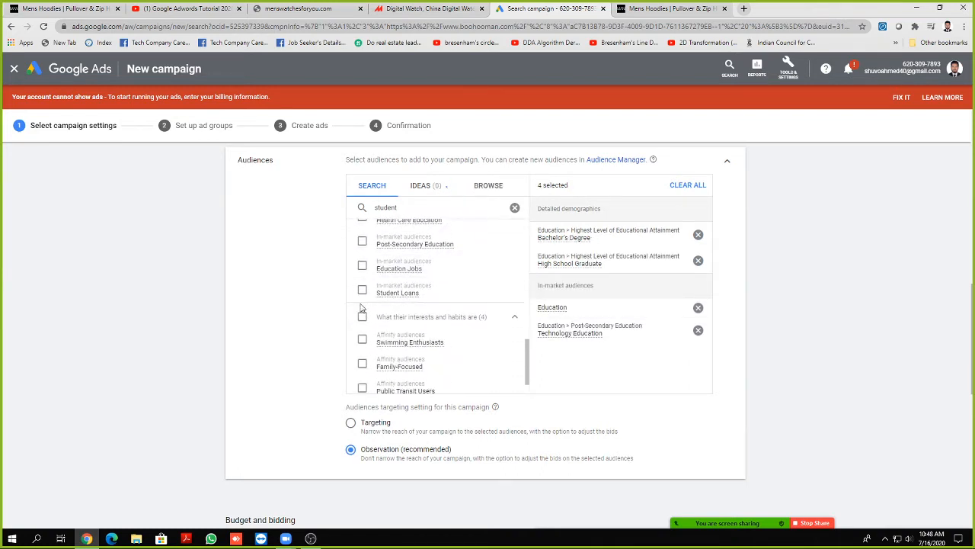
scroll(362, 309, down, 1)
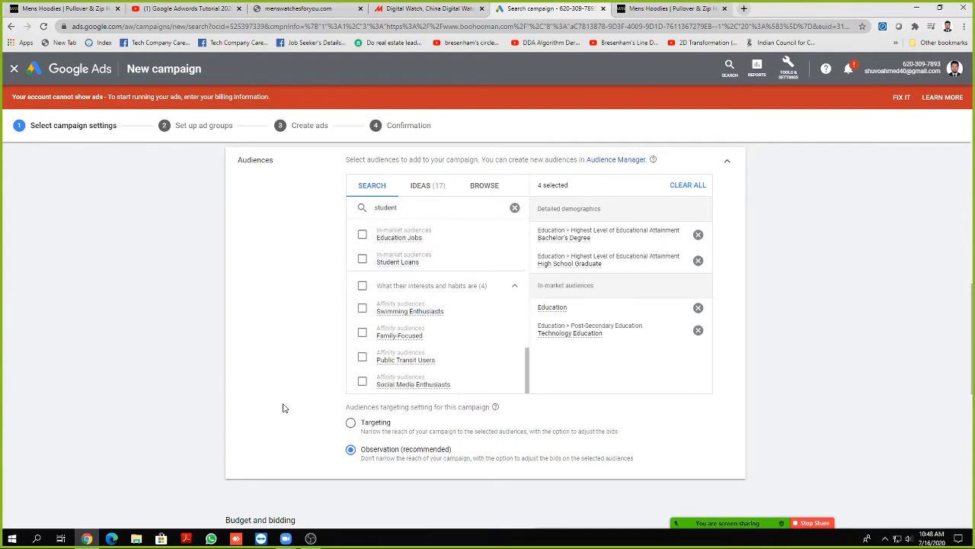
Step: Set the campaign's audience targeting setting to Targeting
scroll(283, 407, down, 1)
scroll(310, 405, up, 2)
scroll(327, 381, down, 1)
scroll(437, 298, up, 8)
scroll(230, 311, down, 1)
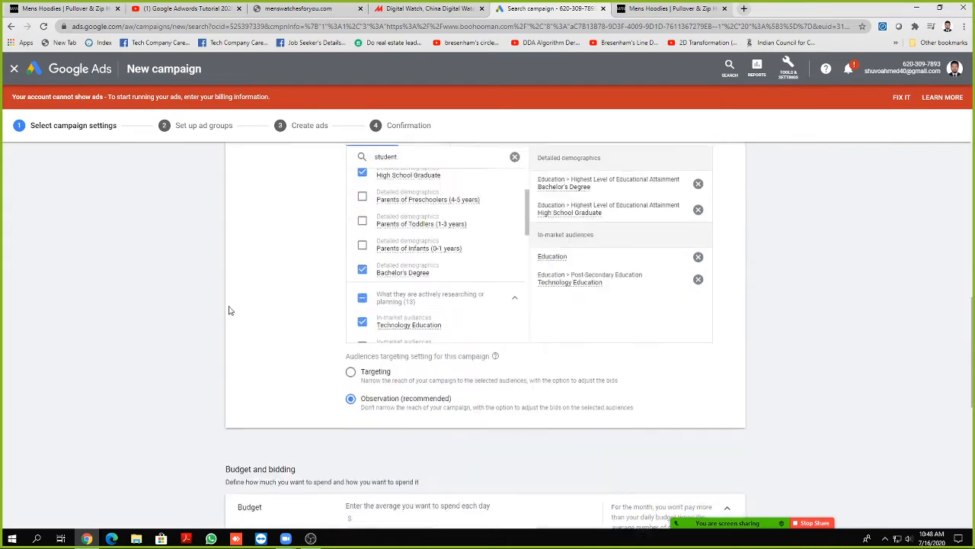
scroll(230, 310, down, 1)
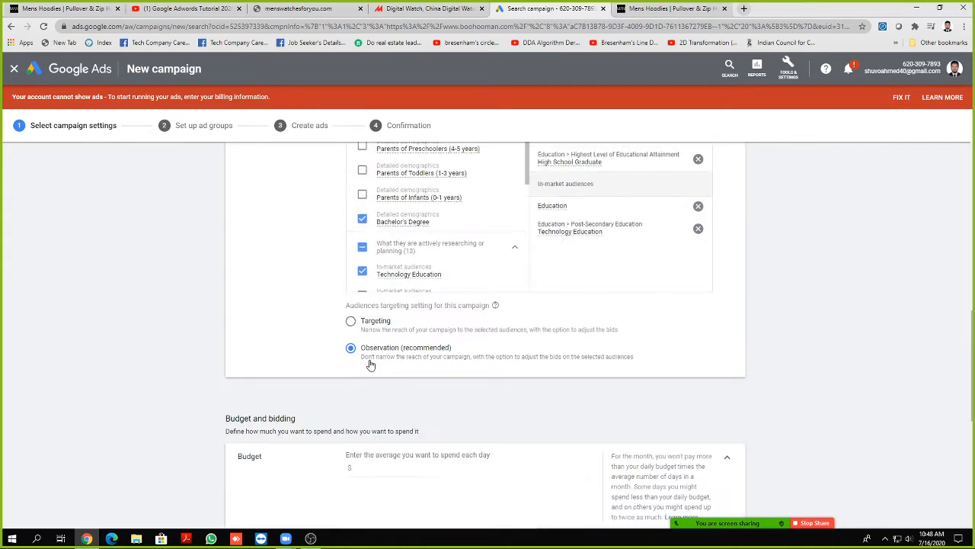
click(351, 321)
scroll(313, 335, up, 1)
scroll(307, 337, up, 1)
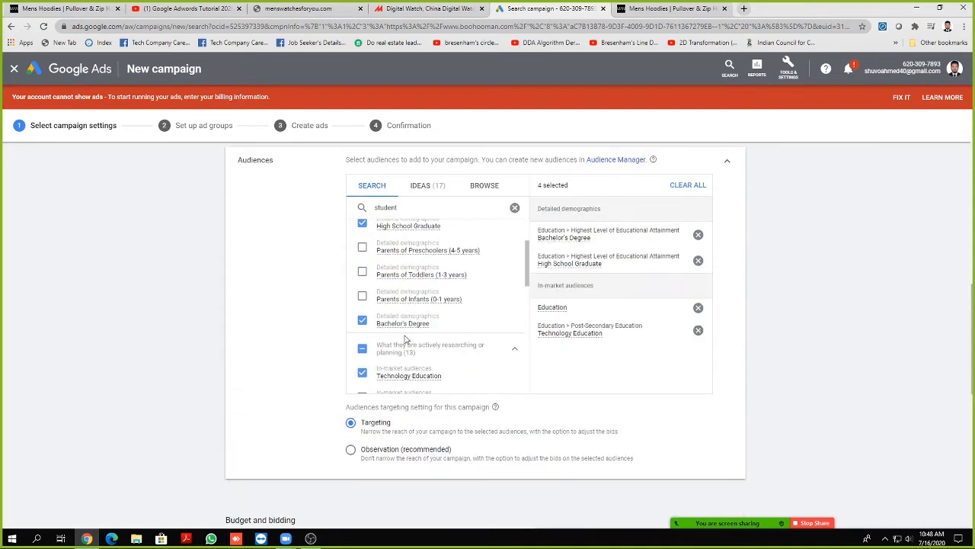
Step: Review the "student" audience results and the audiences selected for the campaign
scroll(507, 339, down, 1)
scroll(488, 324, up, 2)
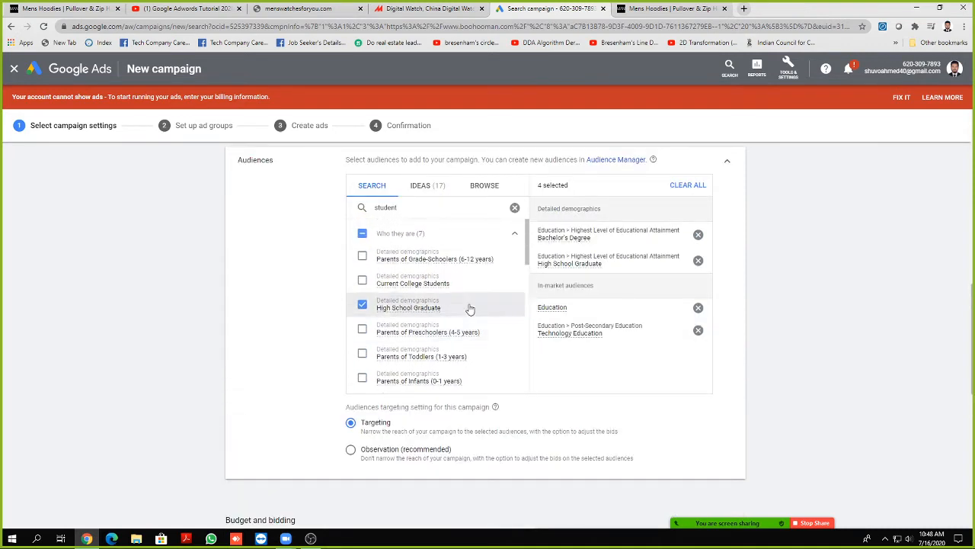
scroll(468, 310, down, 4)
scroll(418, 305, up, 1)
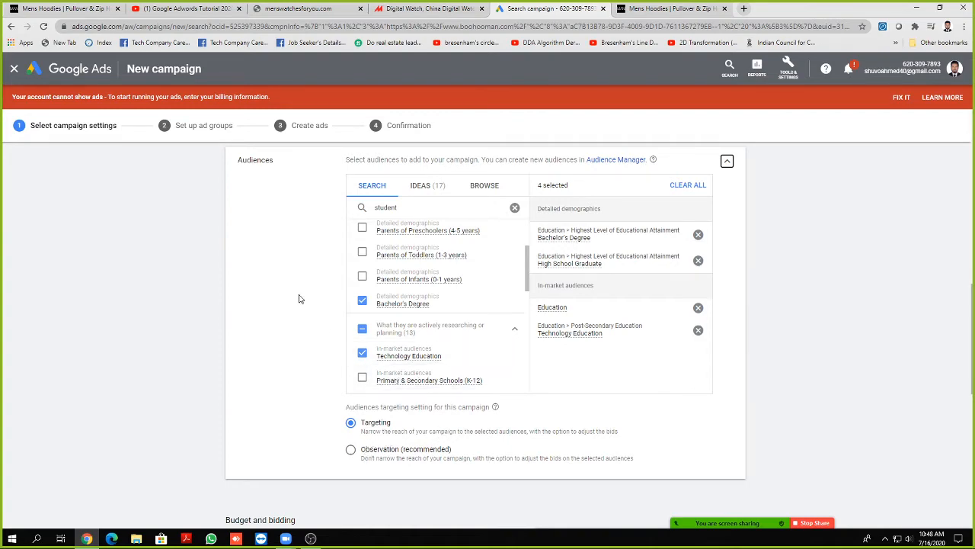
scroll(301, 301, up, 7)
scroll(318, 314, down, 4)
scroll(321, 319, down, 4)
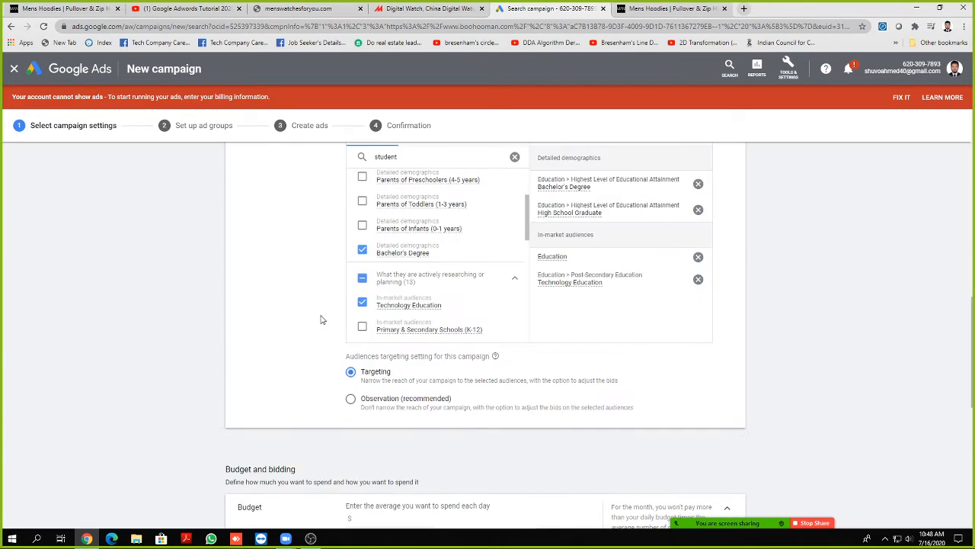
scroll(319, 319, up, 1)
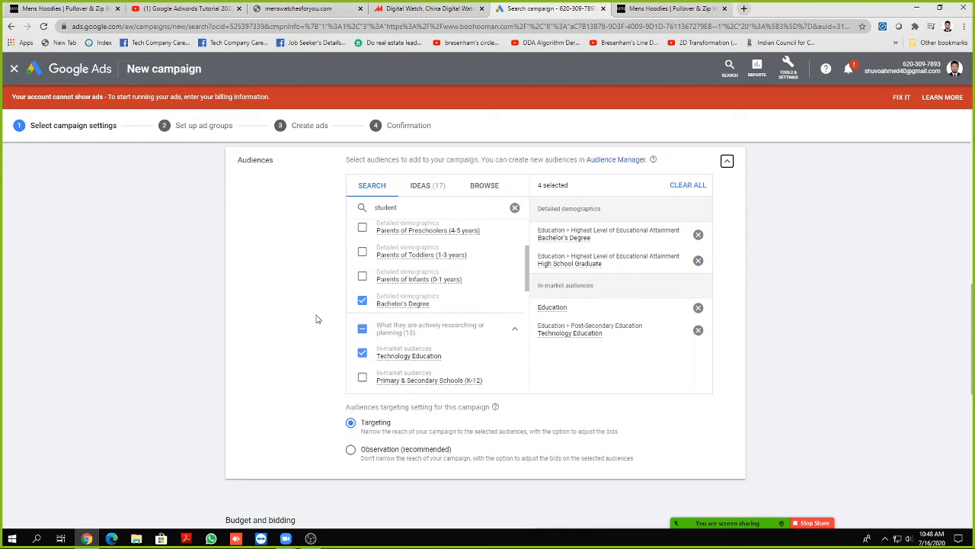
Step: Look through the suggested audience ideas similar to the current selection
click(420, 187)
scroll(437, 252, up, 1)
scroll(420, 320, down, 3)
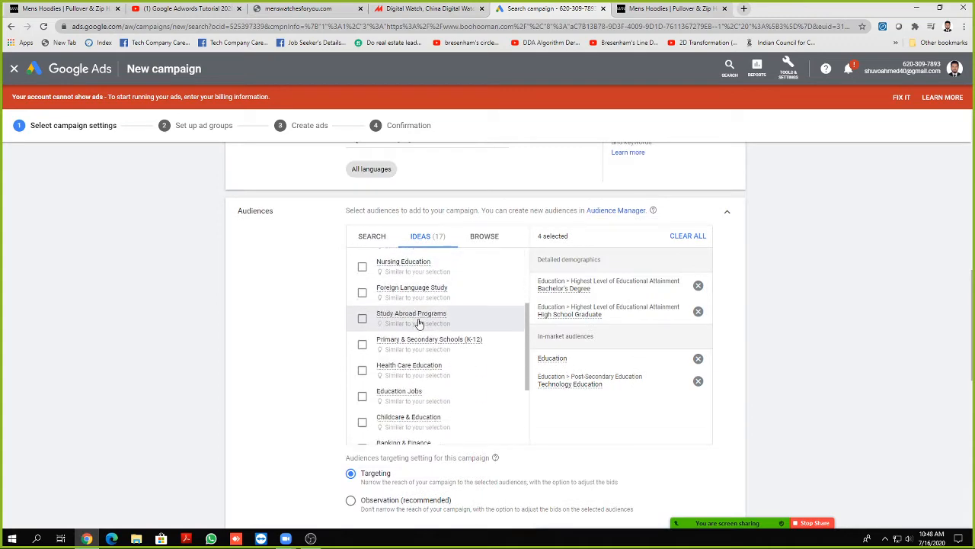
scroll(331, 316, down, 1)
scroll(483, 259, up, 6)
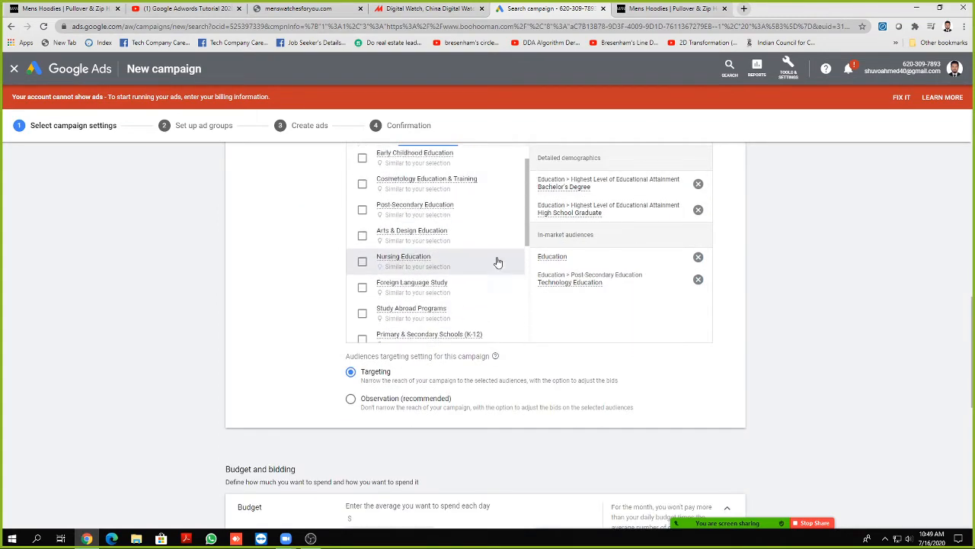
scroll(567, 272, up, 1)
Step: Browse the audience categories, including the detailed demographics under Who they are, and view the budget and bidding section below
click(485, 237)
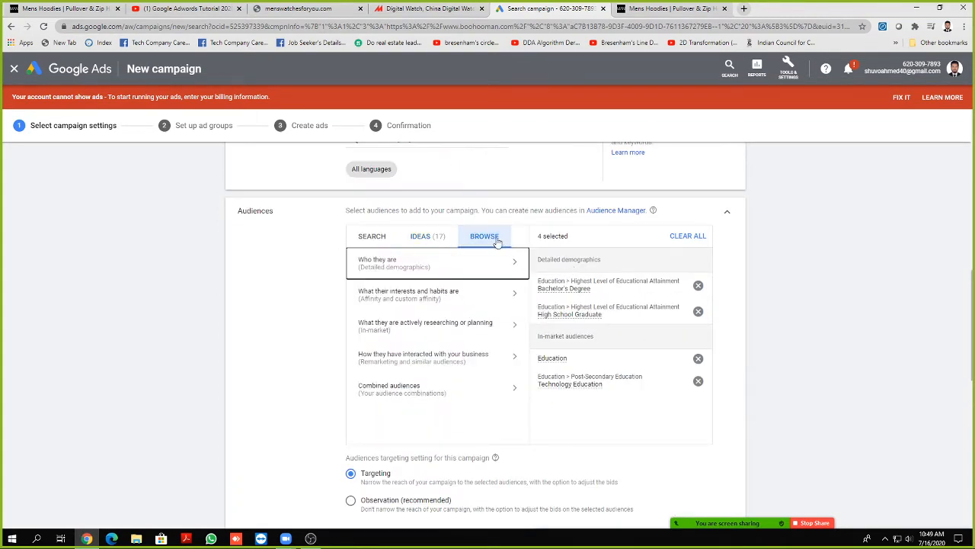
click(429, 268)
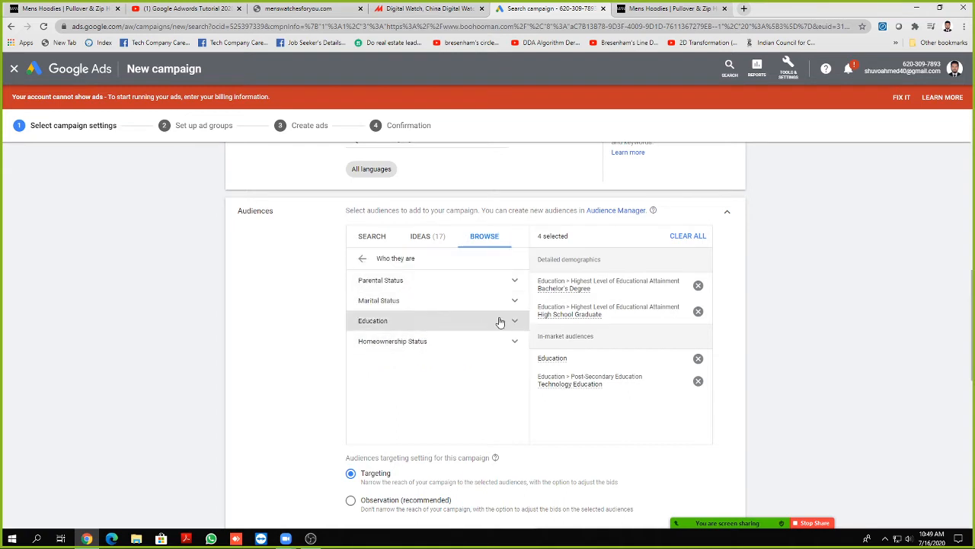
click(362, 258)
scroll(282, 305, down, 2)
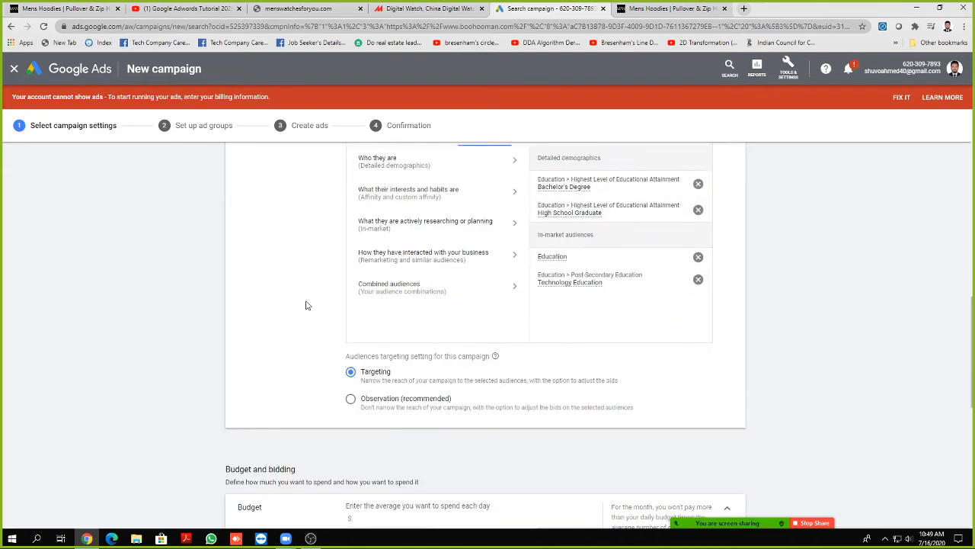
scroll(305, 305, down, 2)
scroll(343, 321, up, 2)
scroll(366, 373, down, 1)
scroll(318, 348, down, 3)
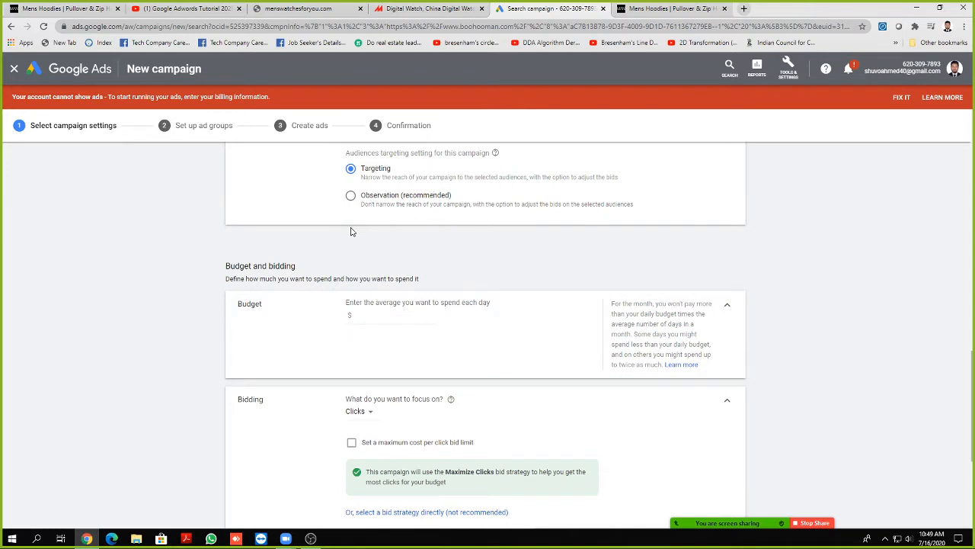
scroll(343, 253, up, 4)
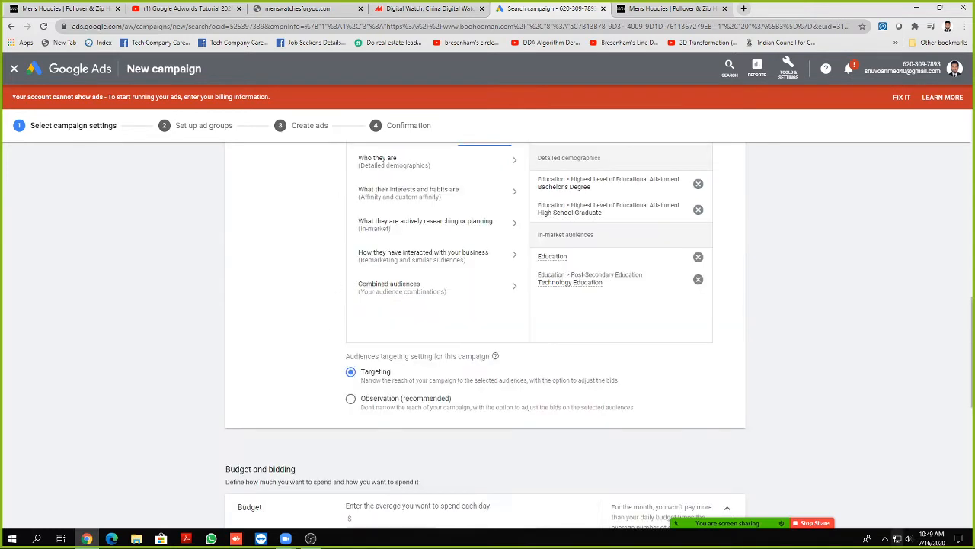
Step: Set the speaker volume to 21 and check the Zoom meeting's participant list
click(910, 539)
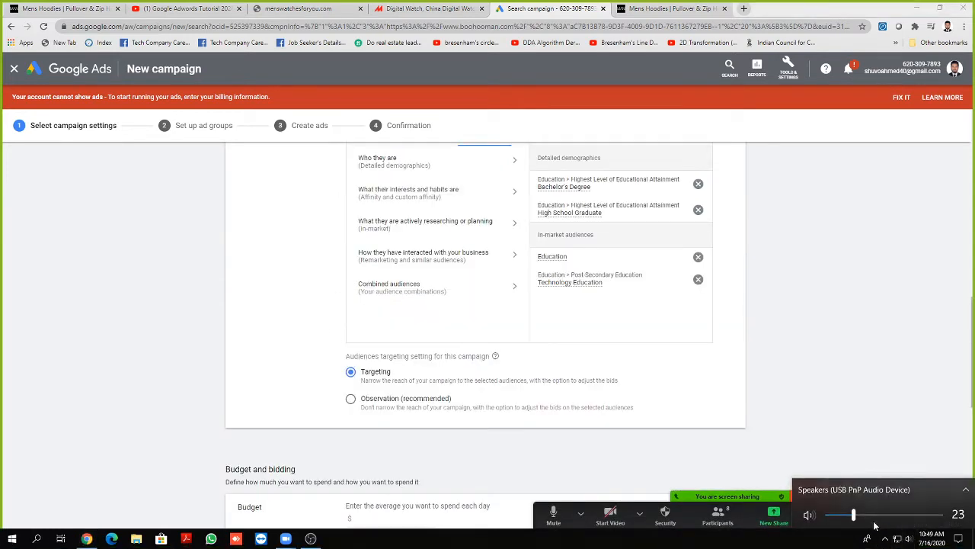
drag(857, 517, 854, 517)
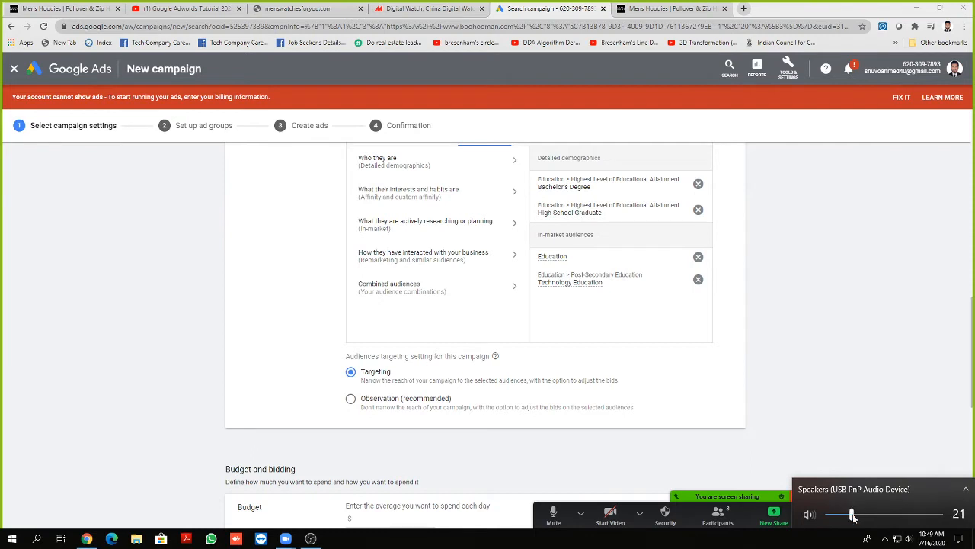
click(717, 515)
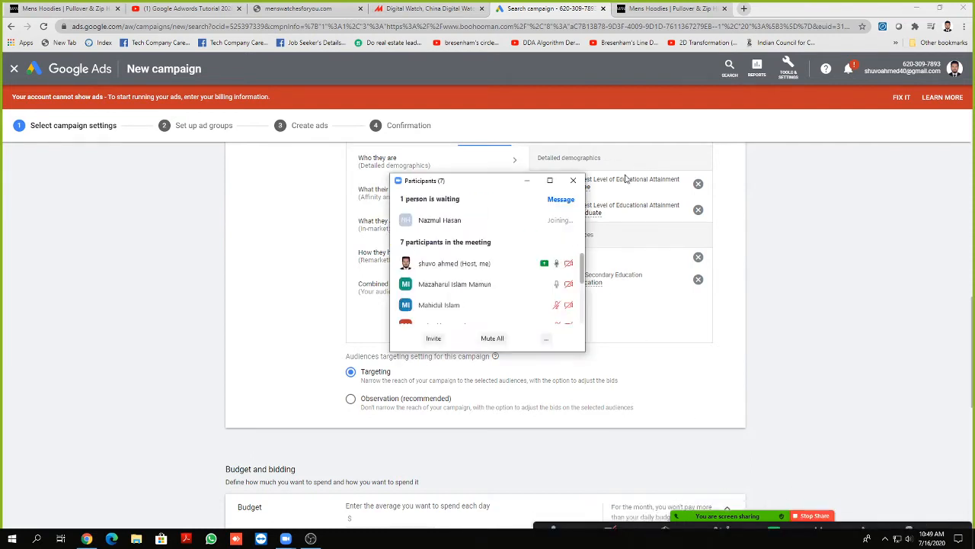
click(527, 181)
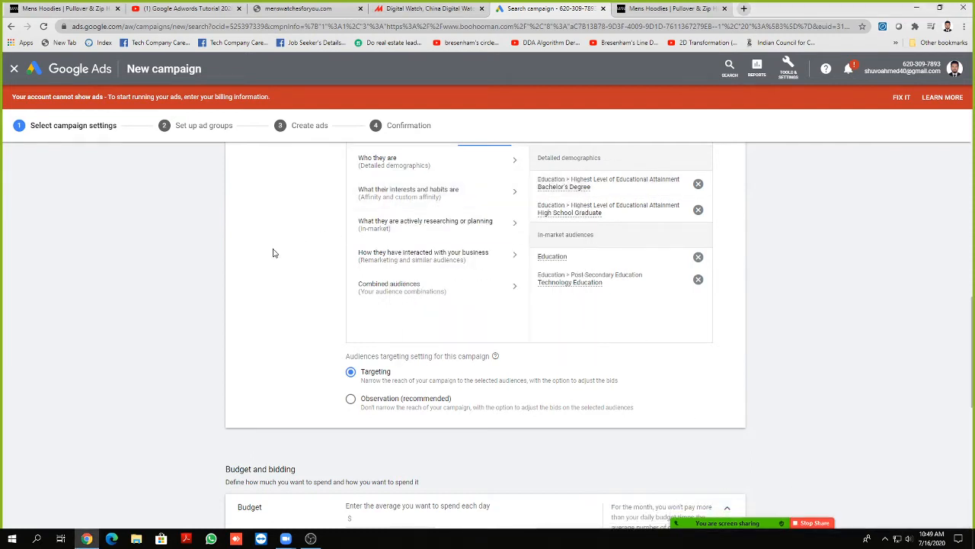
Step: Set the campaign's average daily budget to $10
scroll(276, 254, down, 3)
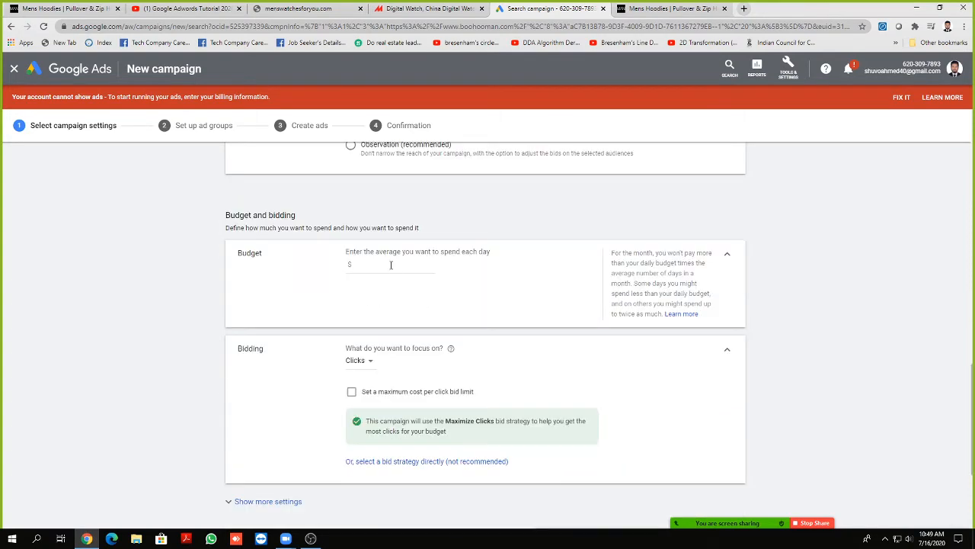
click(393, 273)
text(10)
click(190, 379)
scroll(323, 356, down, 1)
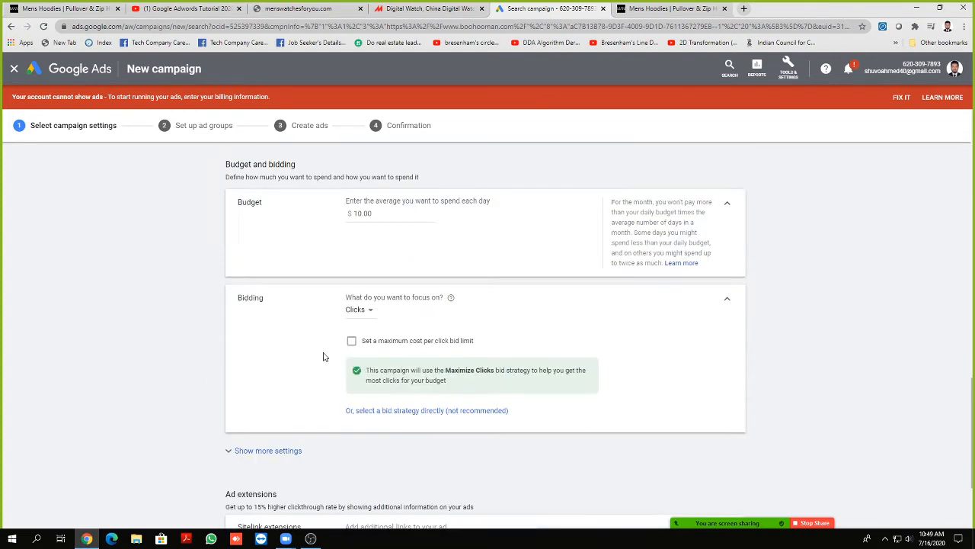
Step: Open ads.google.com in a new browser tab and enter the existing non-manager Google Ads account
click(745, 9)
text(ad)
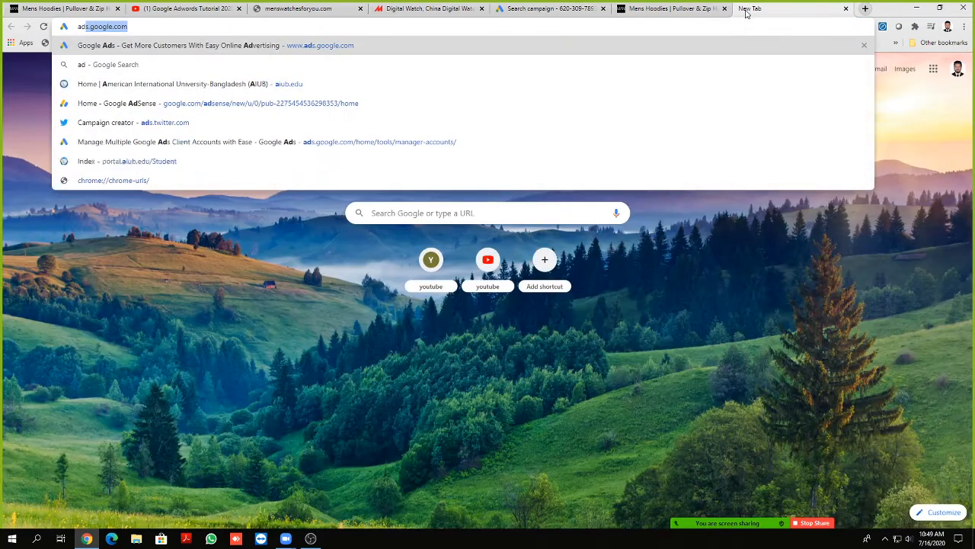
key(Return)
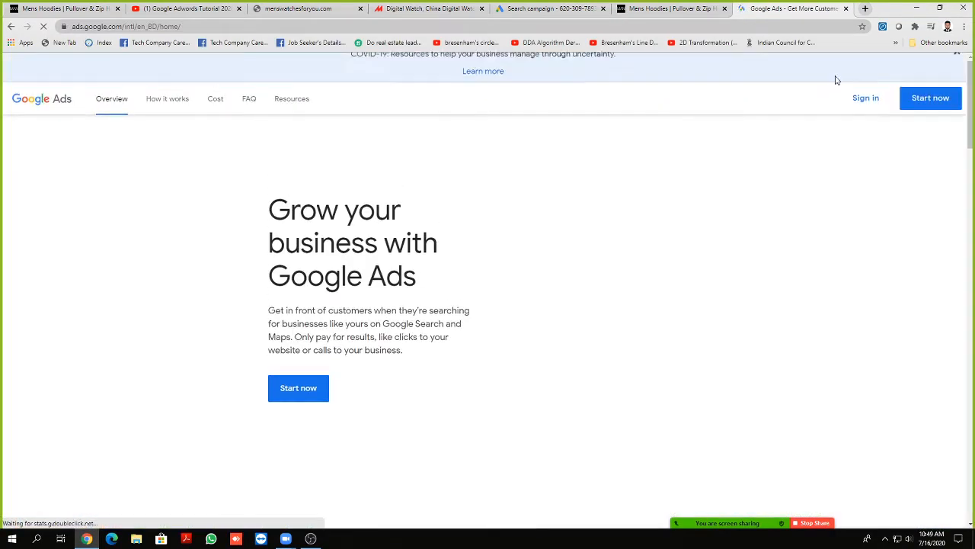
click(909, 120)
scroll(660, 228, down, 1)
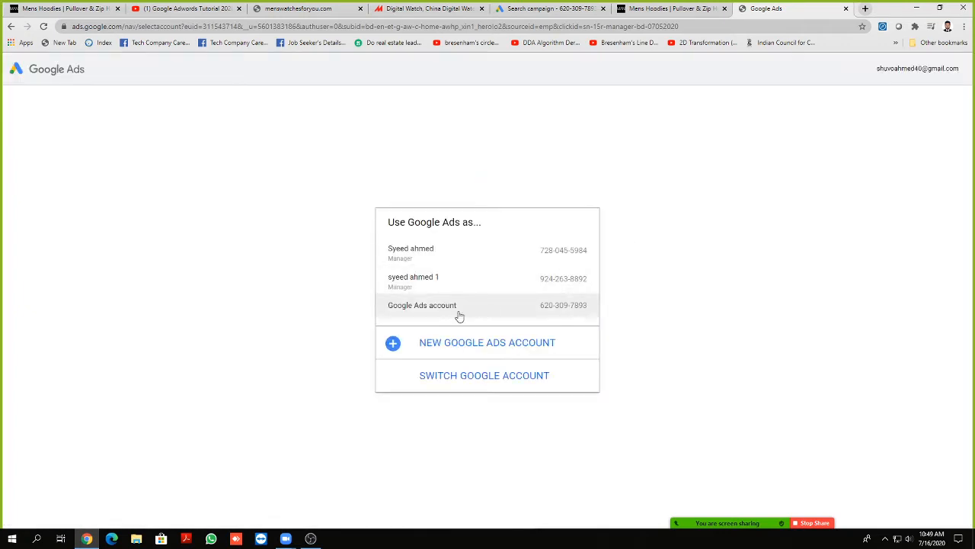
click(461, 315)
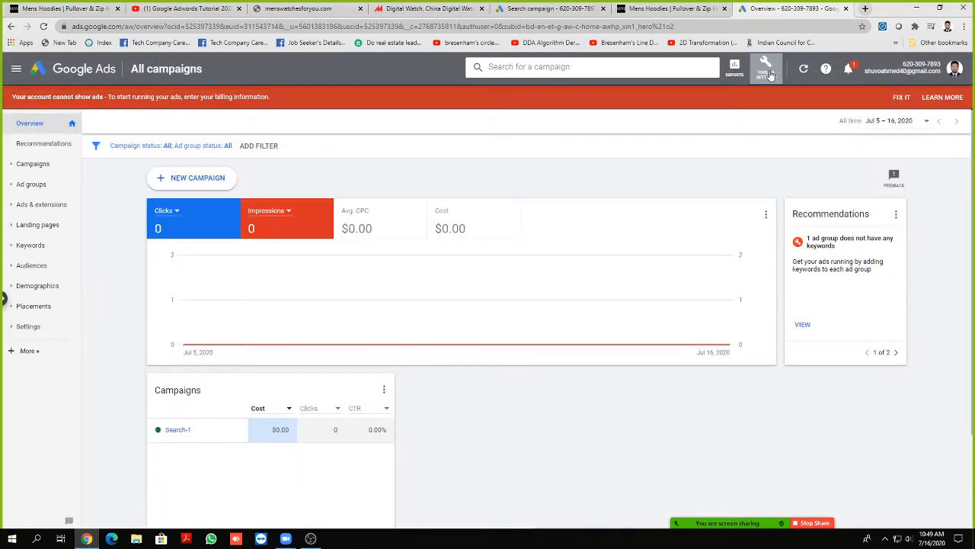
Step: Return to the new campaign's settings and examine the bidding focus options without changing Clicks
click(583, 8)
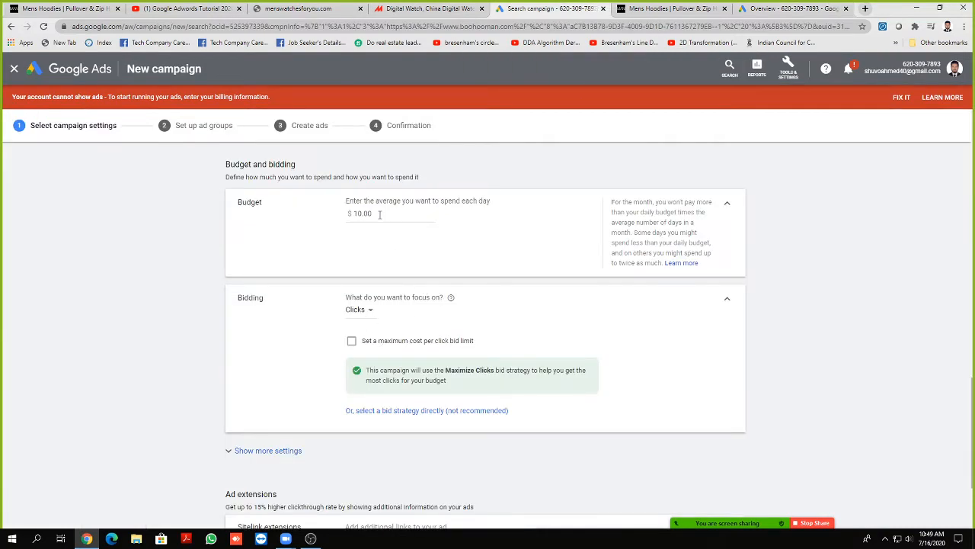
click(361, 311)
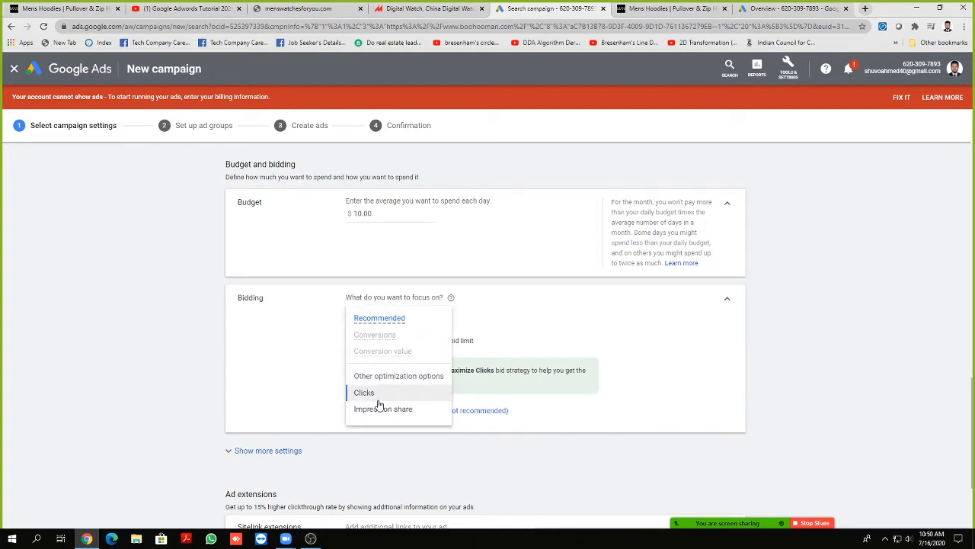
mouse_move(389, 414)
click(275, 371)
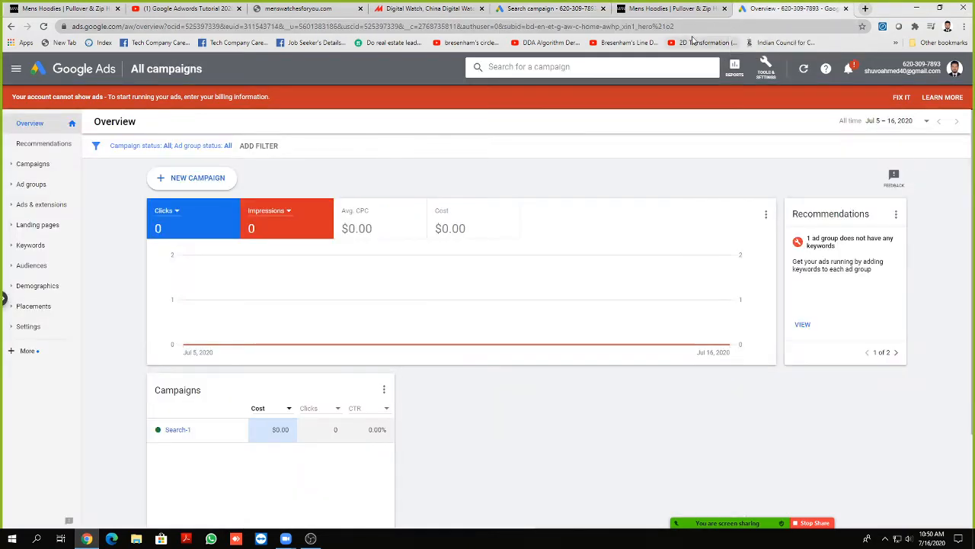
Step: Open Keyword Planner from the account overview and start discovering new keywords
click(766, 69)
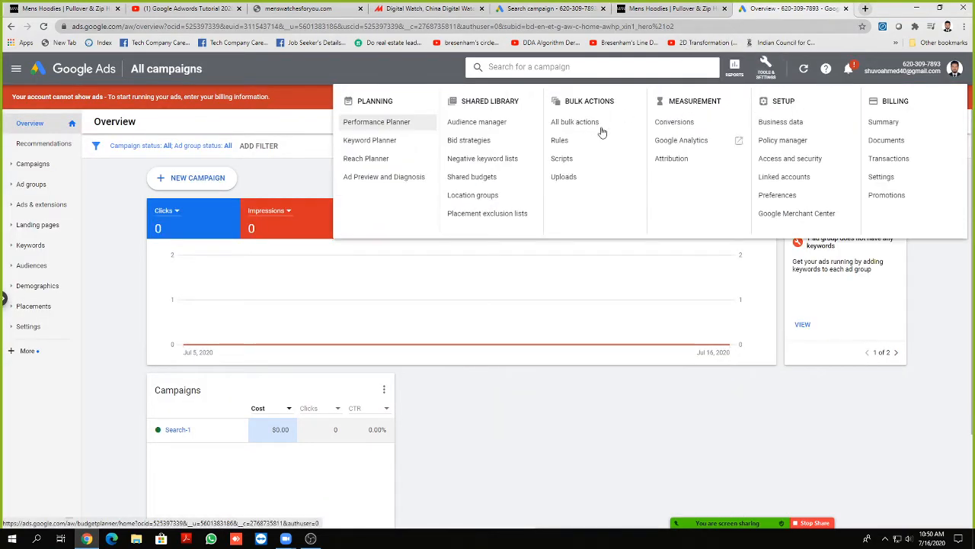
click(368, 141)
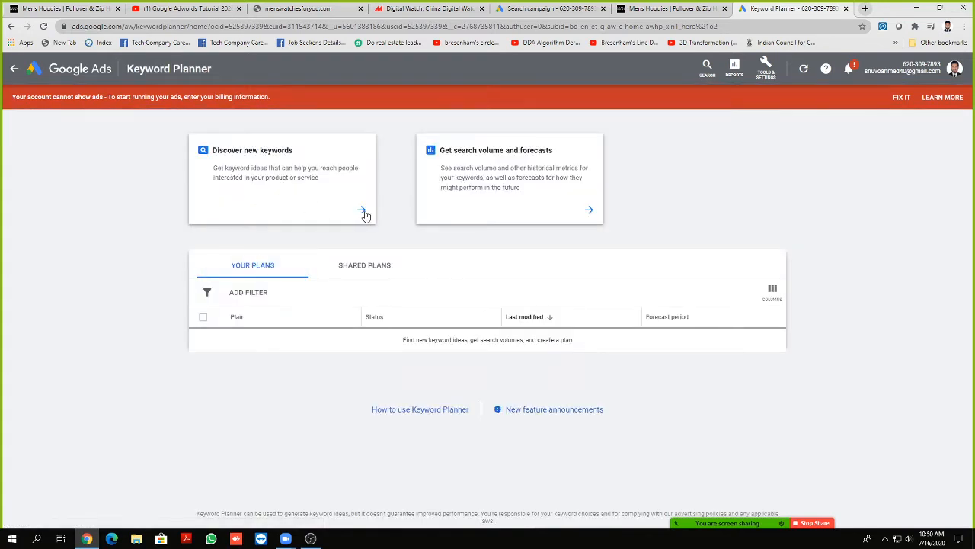
click(362, 210)
Step: Replace Bangladesh with London, England, United Kingdom as the targeted location for the keyword discovery
click(280, 258)
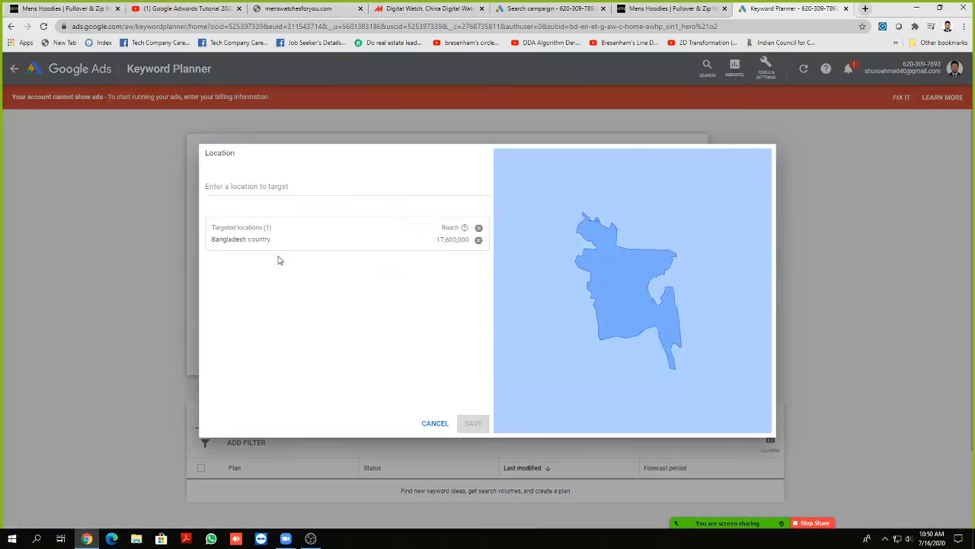
click(479, 241)
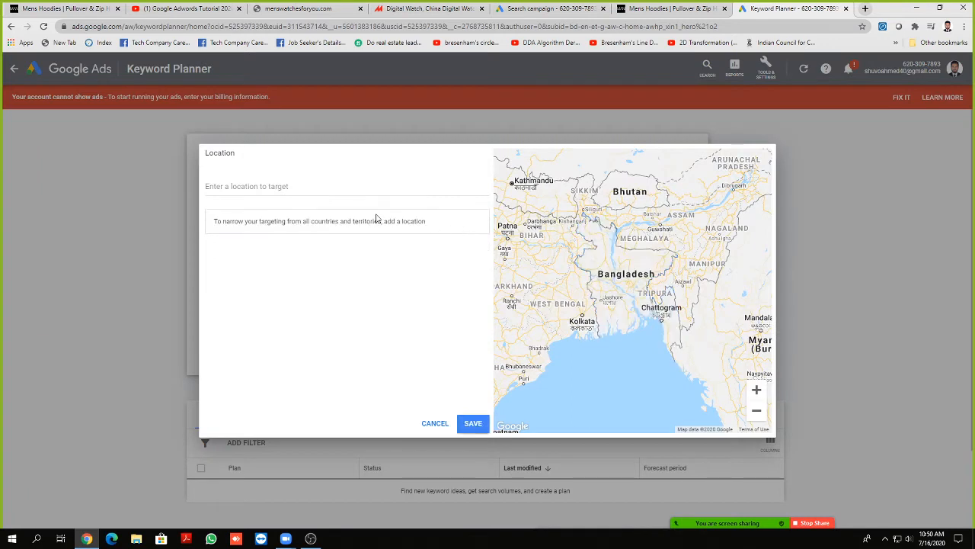
click(275, 186)
text(london)
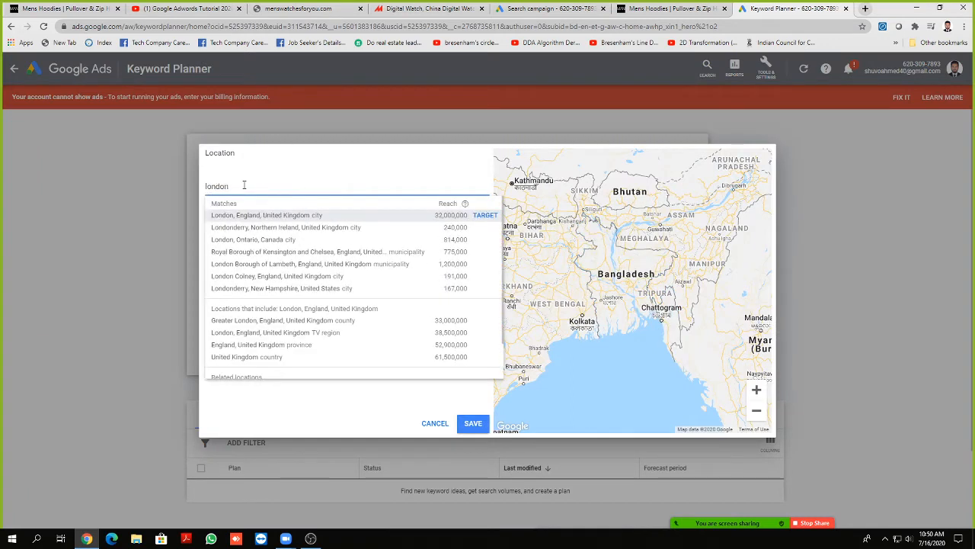
click(265, 215)
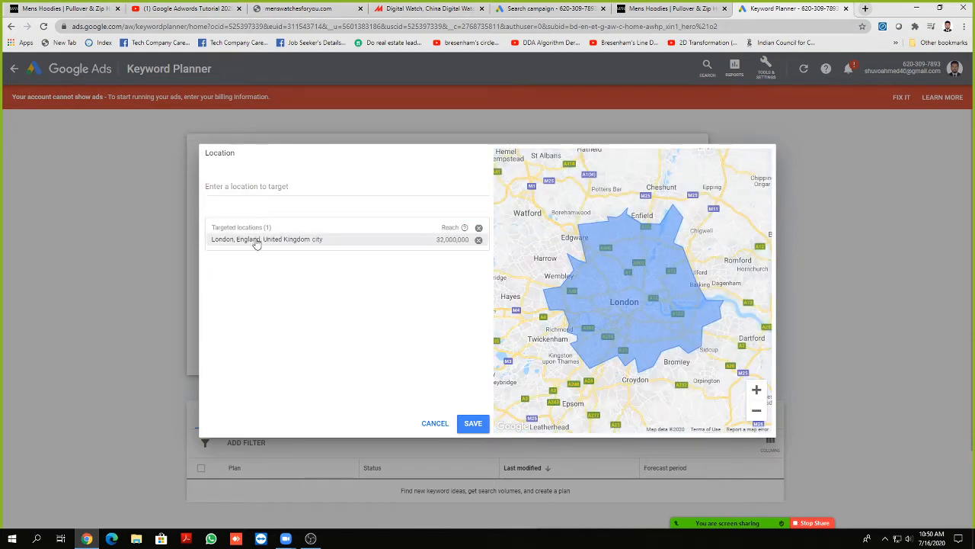
click(473, 424)
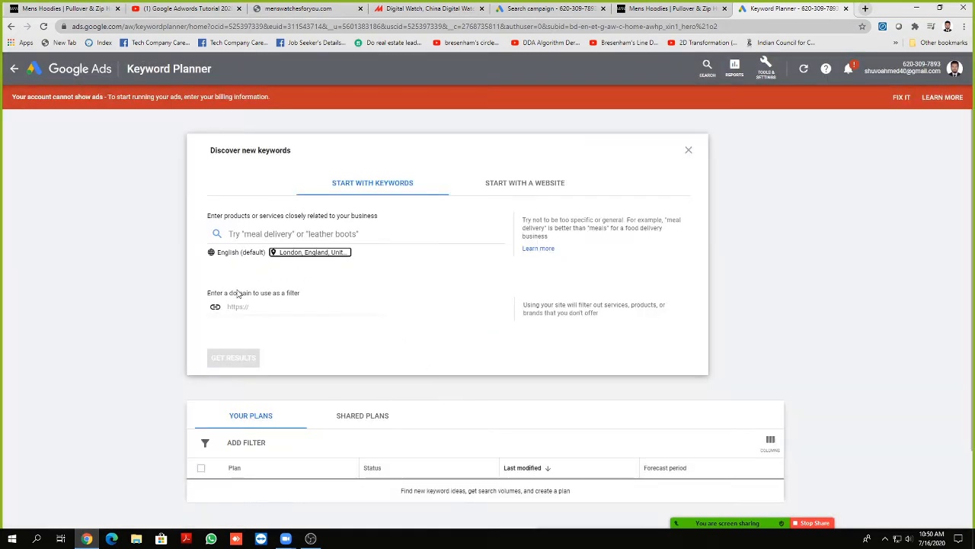
Step: Enter "hoodies" as the product keyword for discovering new keywords
click(262, 232)
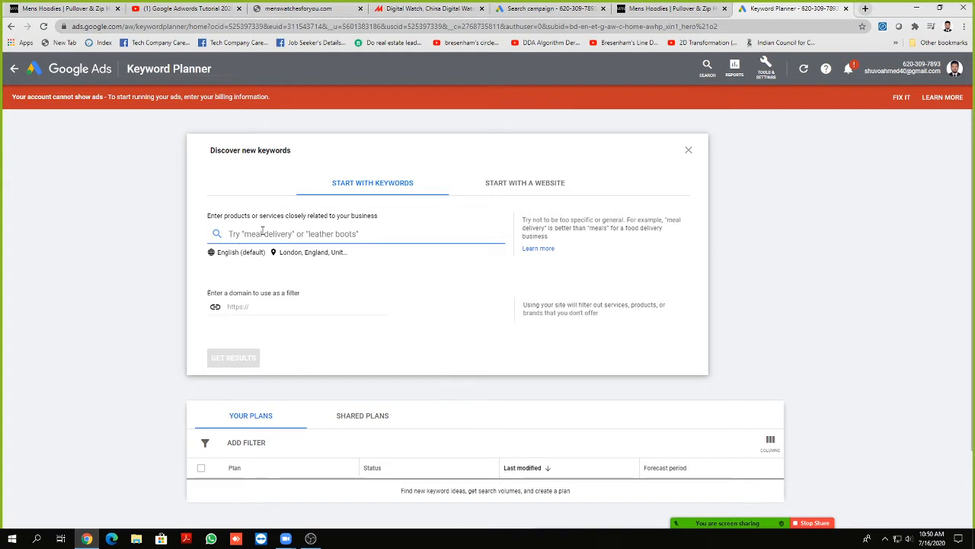
text(hoodies)
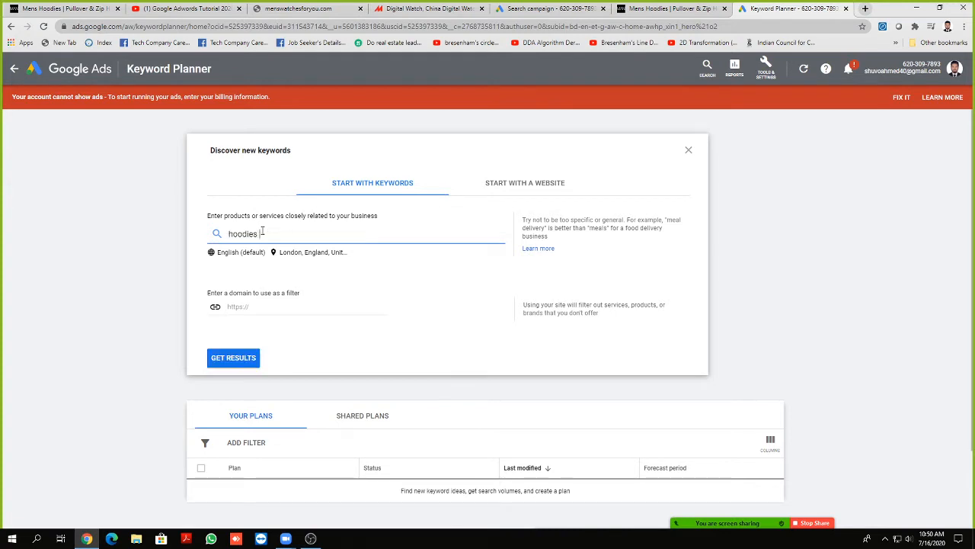
text( men)
Step: Copy the boohooman.com domain from the store's page, use it as the site filter, and get the keyword results
click(248, 306)
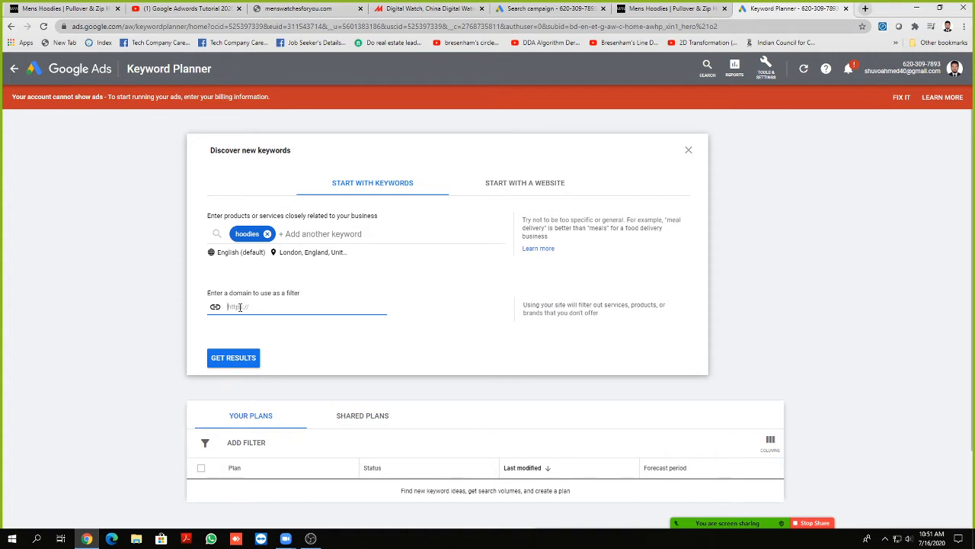
click(671, 8)
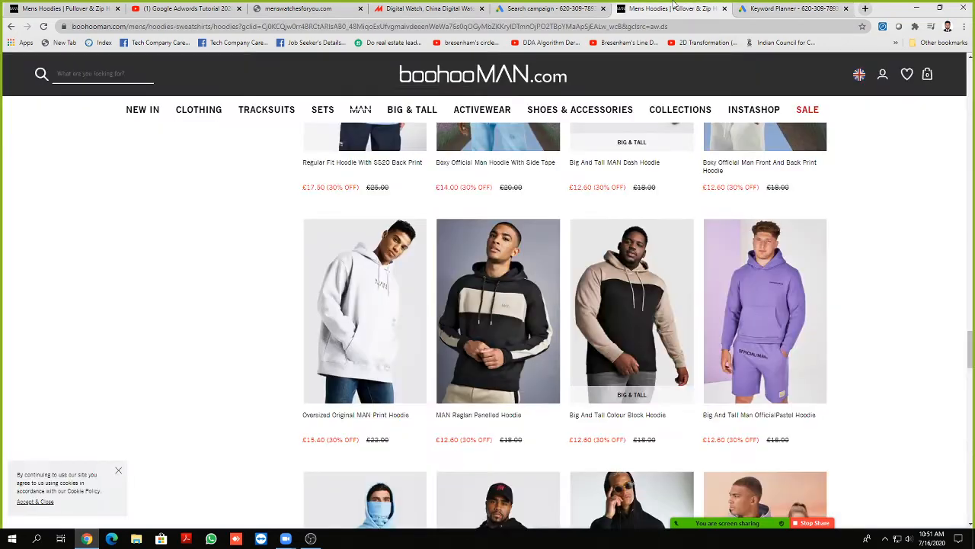
drag(131, 27, 73, 29)
key(ctrl+c)
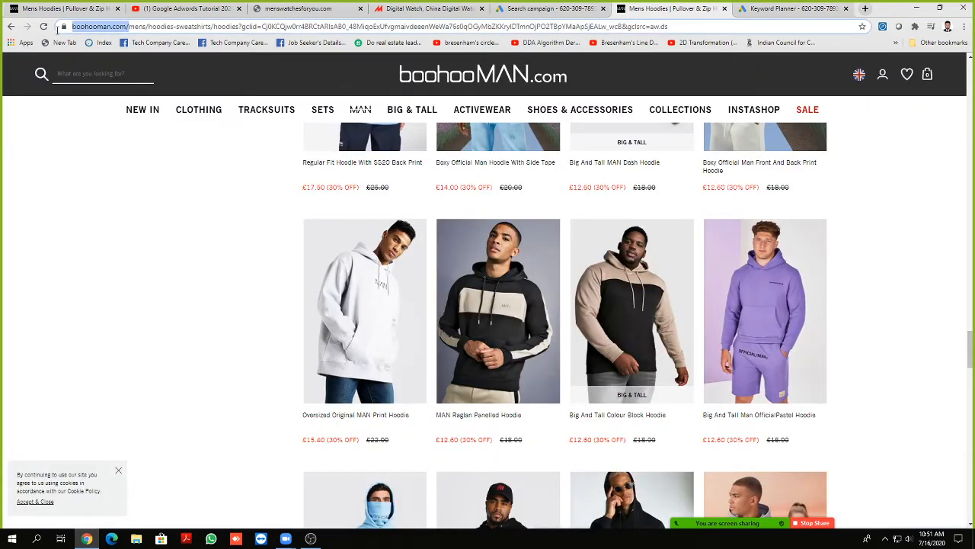
click(589, 11)
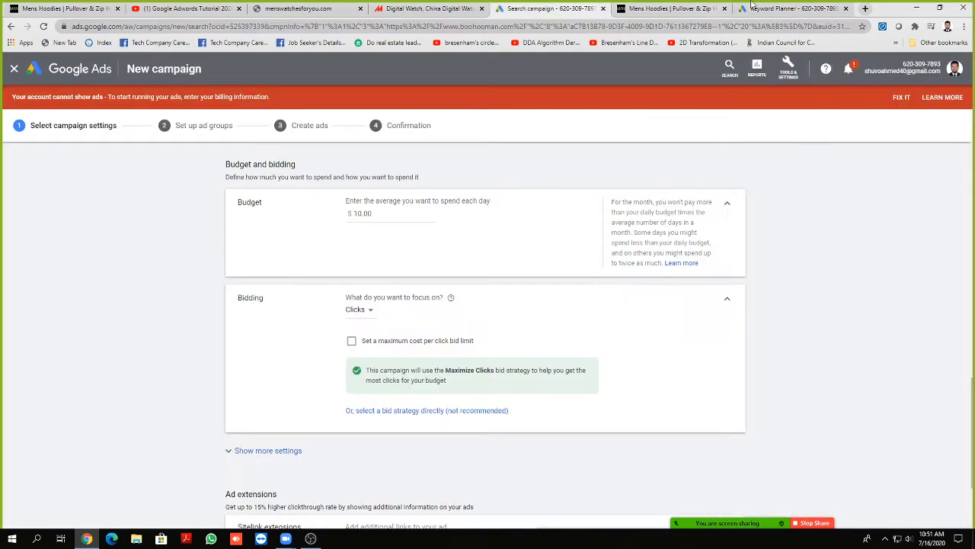
click(809, 8)
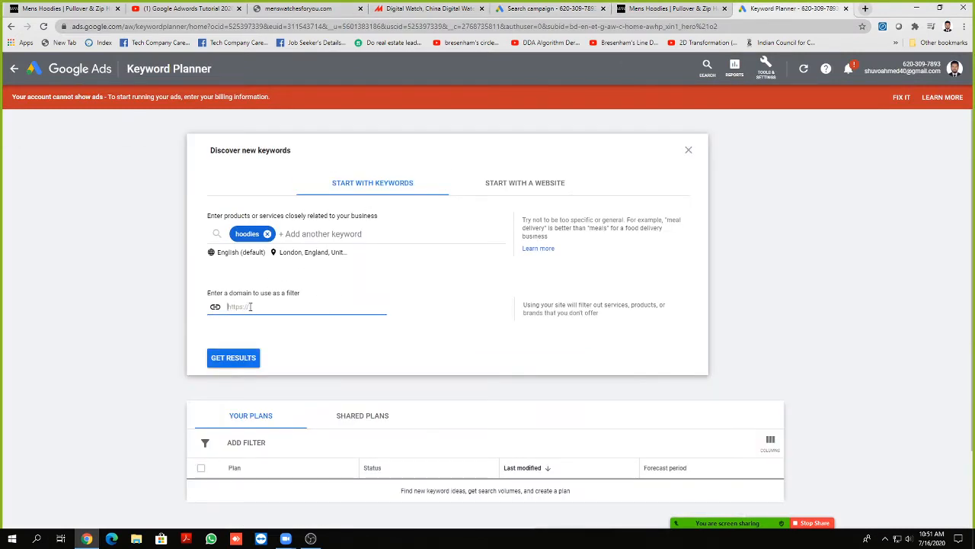
key(ctrl+v)
click(238, 360)
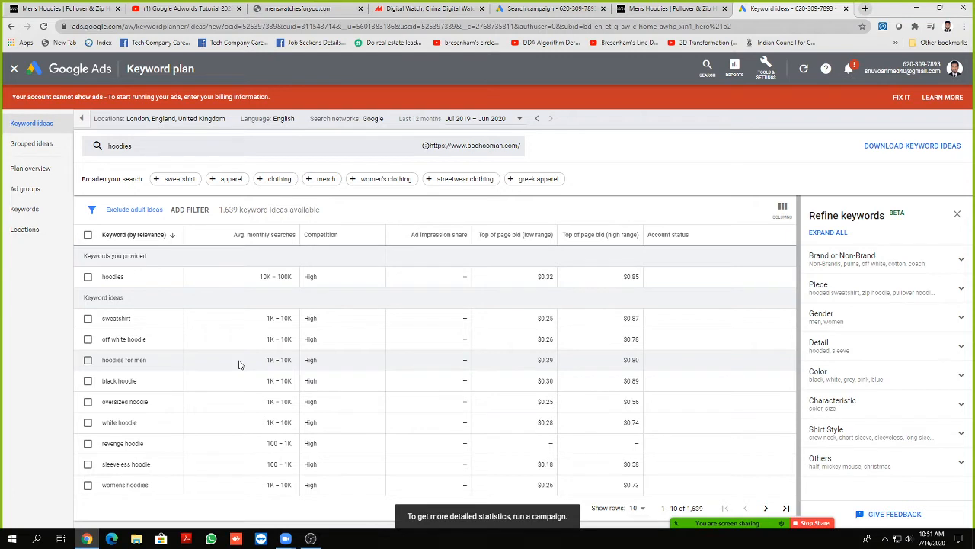
Step: Hide the keyword refinement options and examine the average monthly searches, competition and top-of-page bids of the hoodie keywords
click(959, 217)
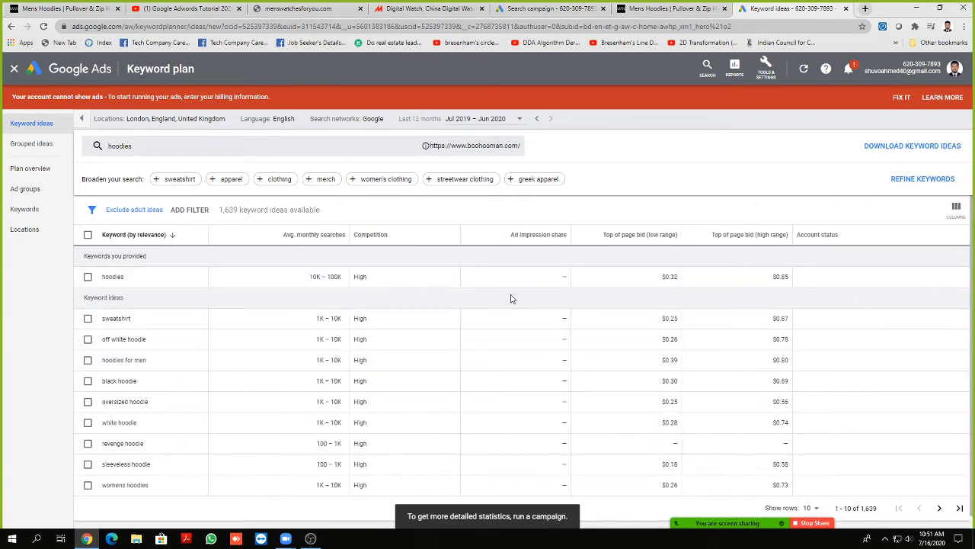
scroll(500, 326, down, 1)
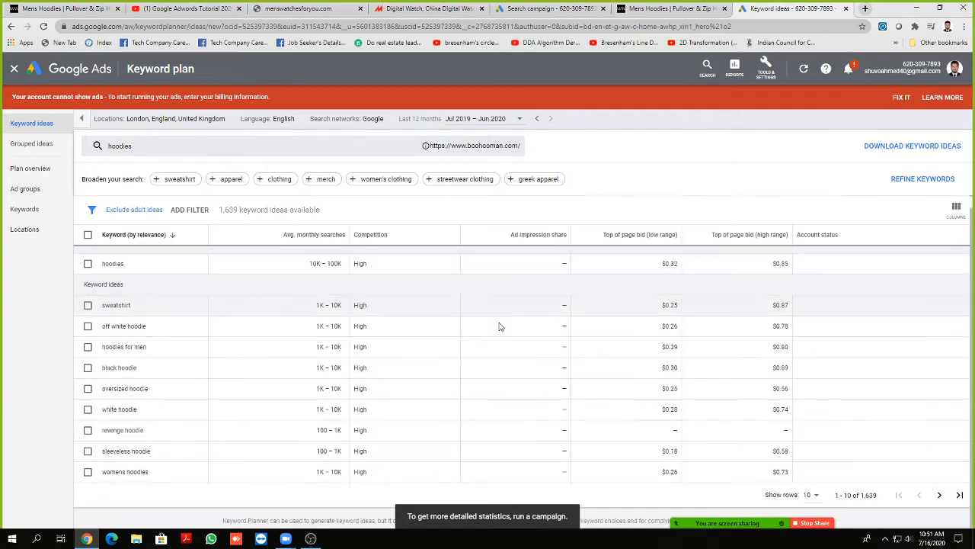
scroll(500, 326, up, 1)
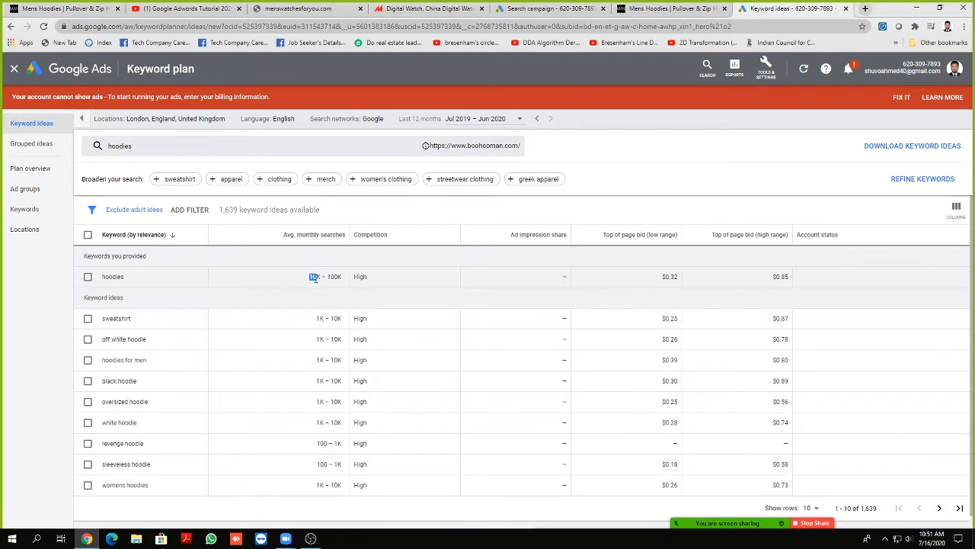
drag(313, 278, 343, 277)
click(310, 277)
drag(312, 277, 340, 279)
click(309, 282)
scroll(787, 286, down, 1)
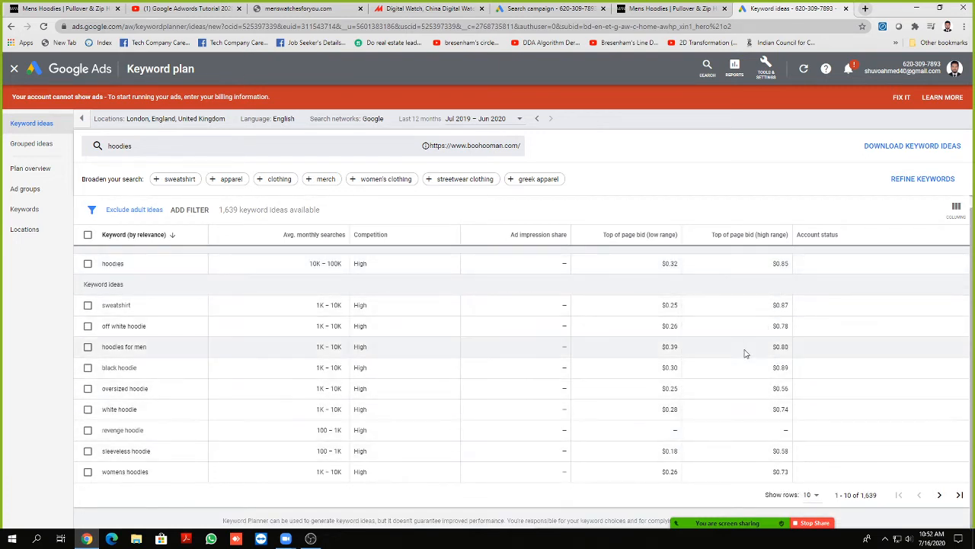
scroll(753, 340, up, 1)
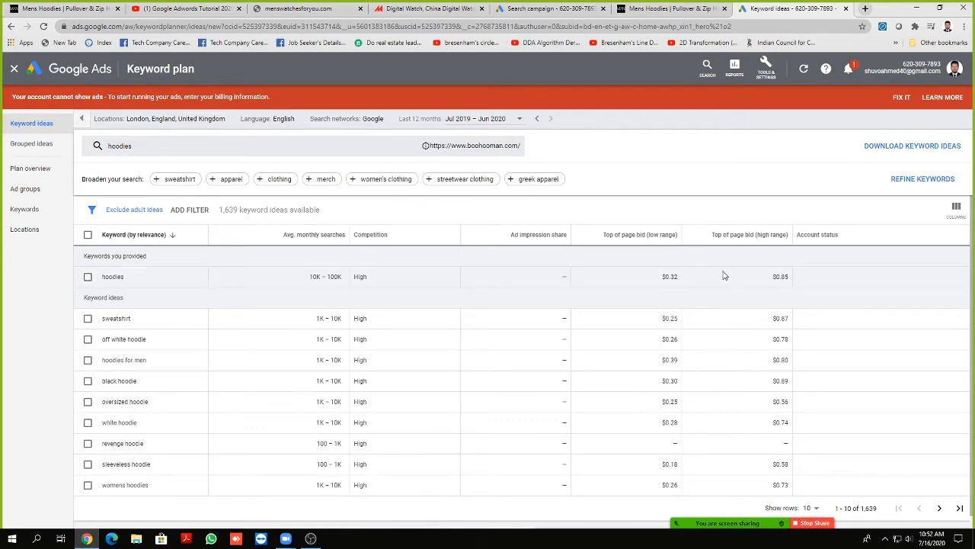
Step: Return to the new campaign's bidding settings and briefly mute and unmute the Zoom microphone
click(563, 9)
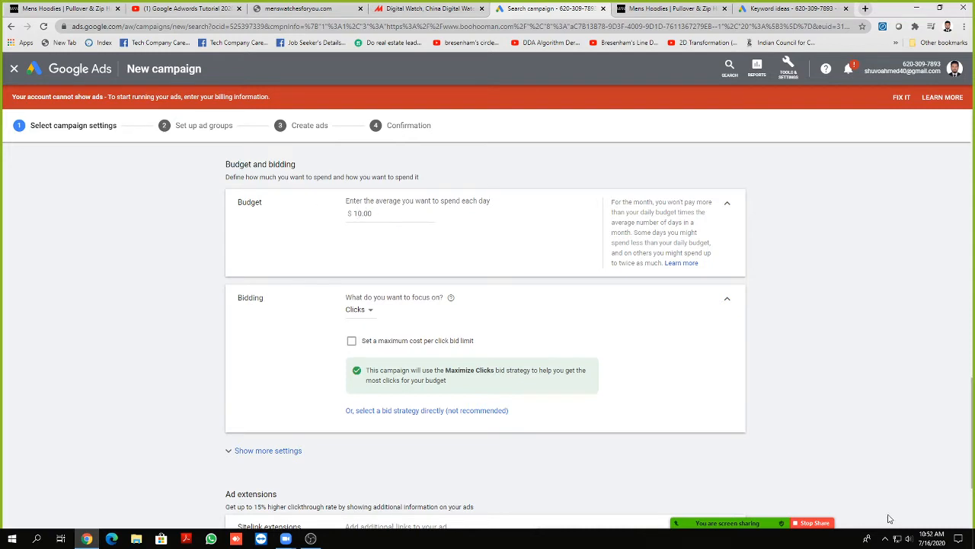
click(580, 515)
click(554, 514)
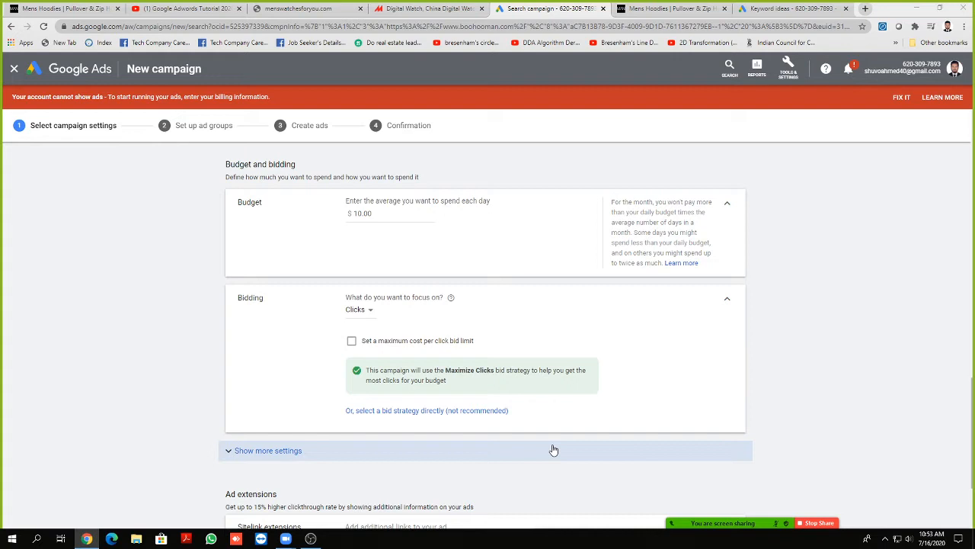
mouse_move(684, 523)
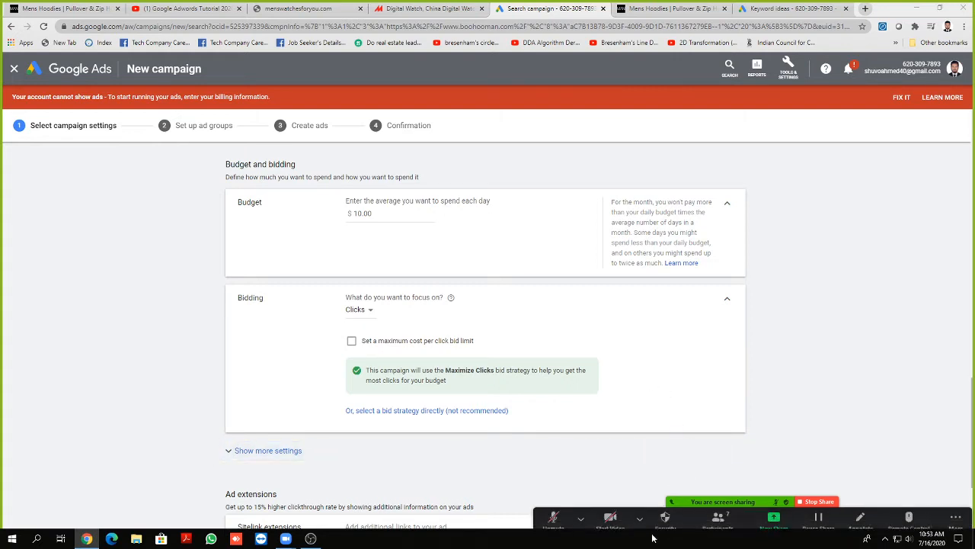
click(580, 514)
click(557, 516)
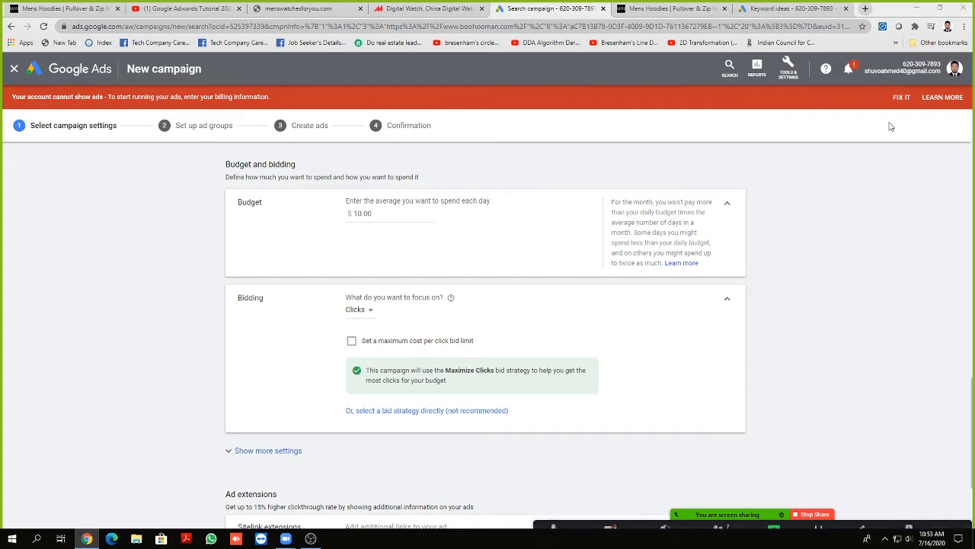
Step: Search Google for "hoodies for men london" in a new tab and compare the ads with the hoodies keyword's high-range bid
click(868, 7)
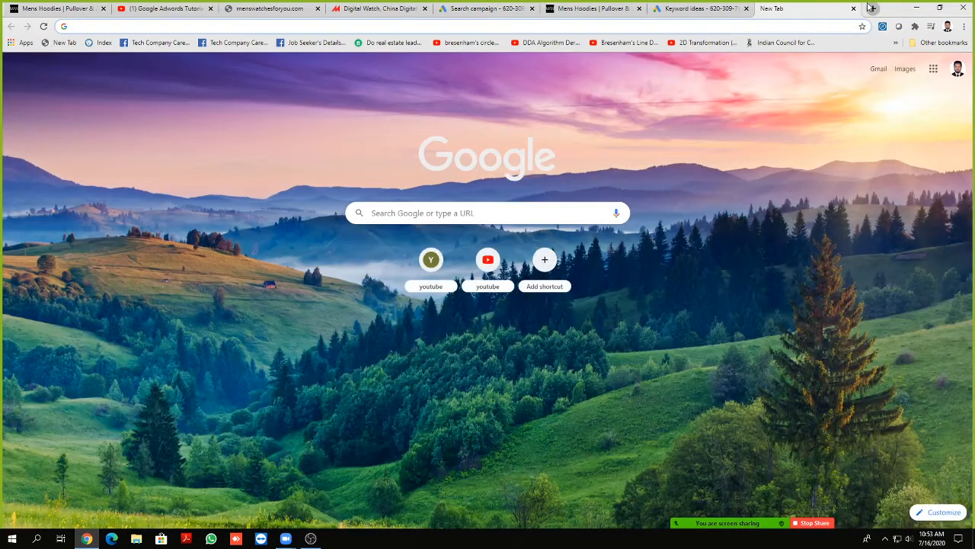
text(hoo)
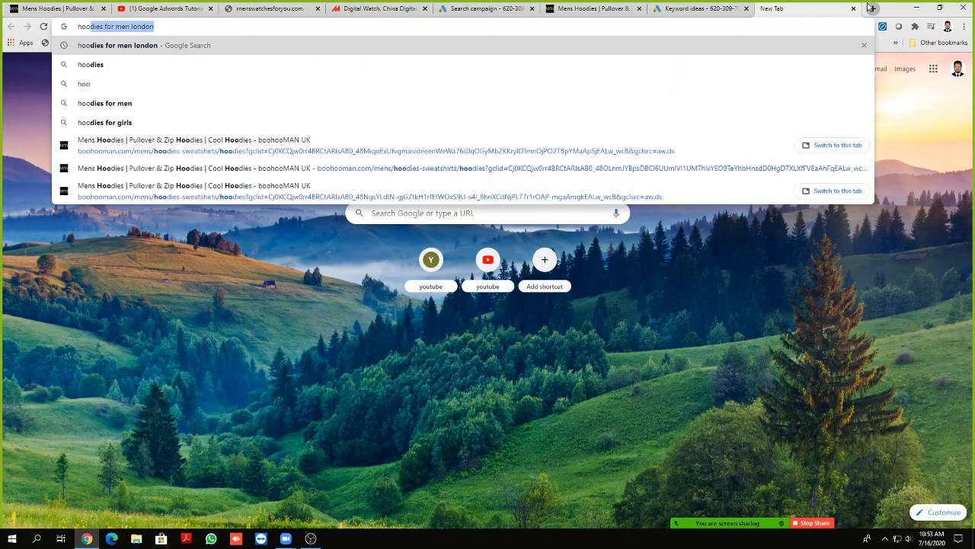
key(Return)
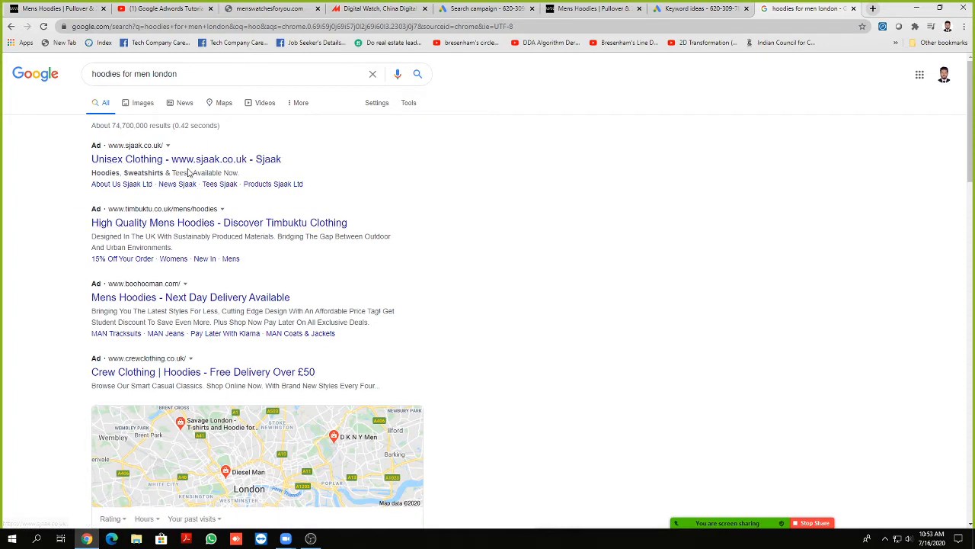
click(684, 5)
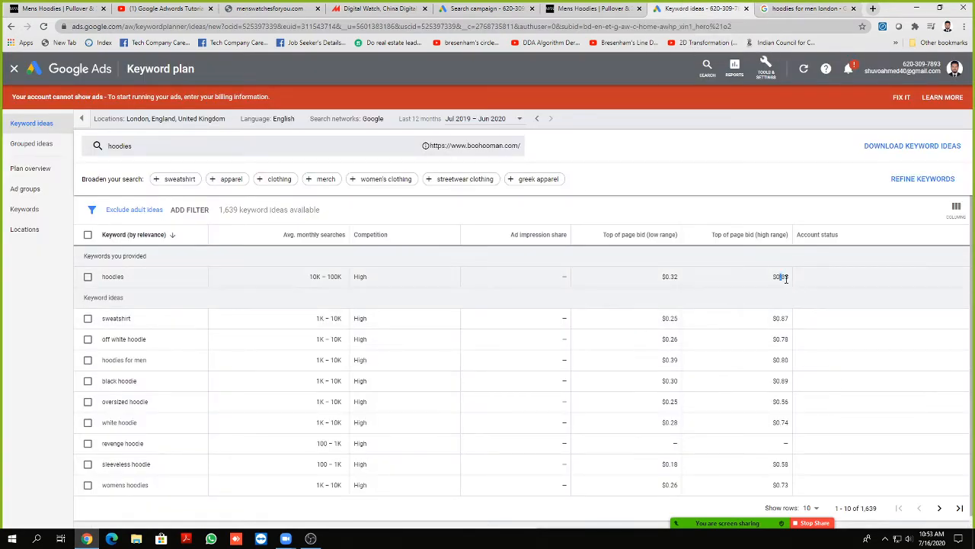
drag(779, 278, 793, 278)
drag(101, 278, 123, 278)
click(808, 8)
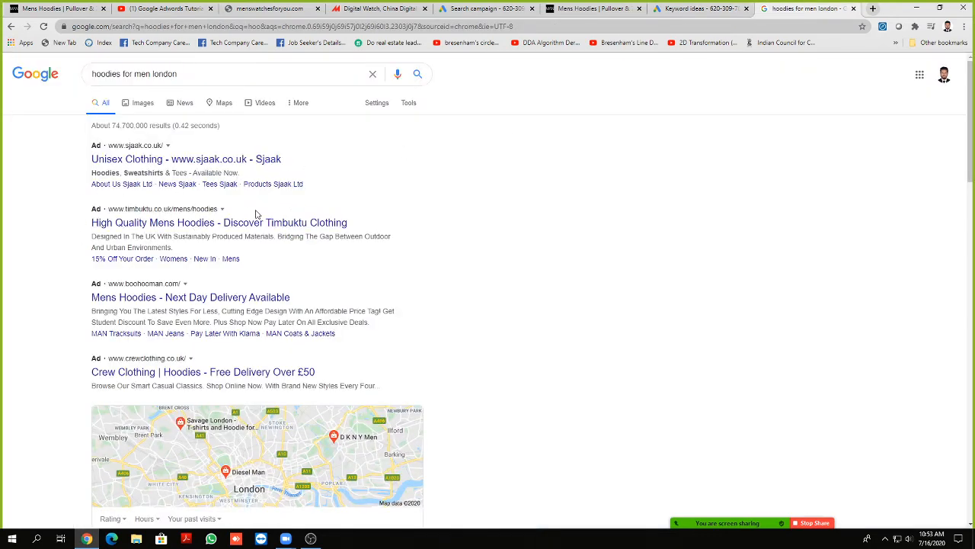
key(ctrl+shift+Tab)
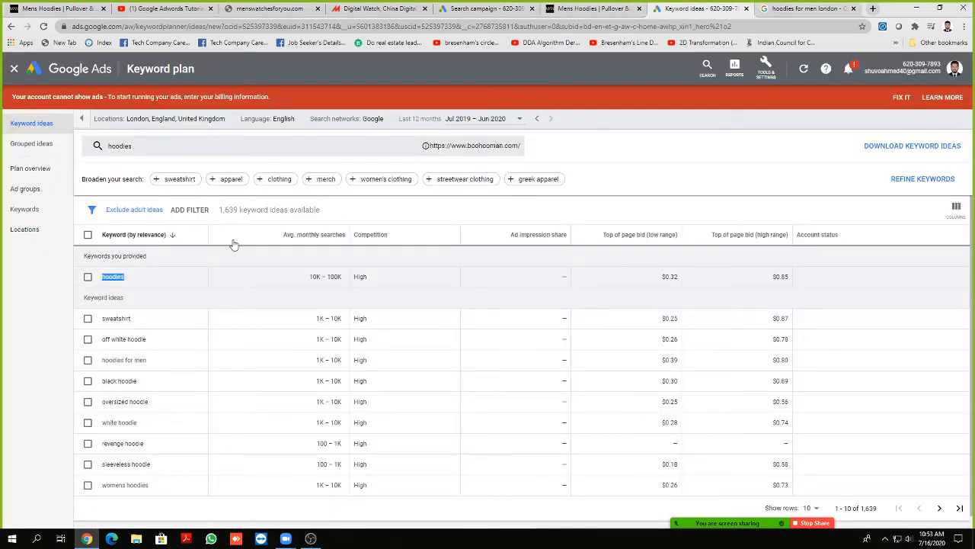
Step: Enable a maximum cost per click bid limit for the new campaign and set it to $0.90
click(478, 9)
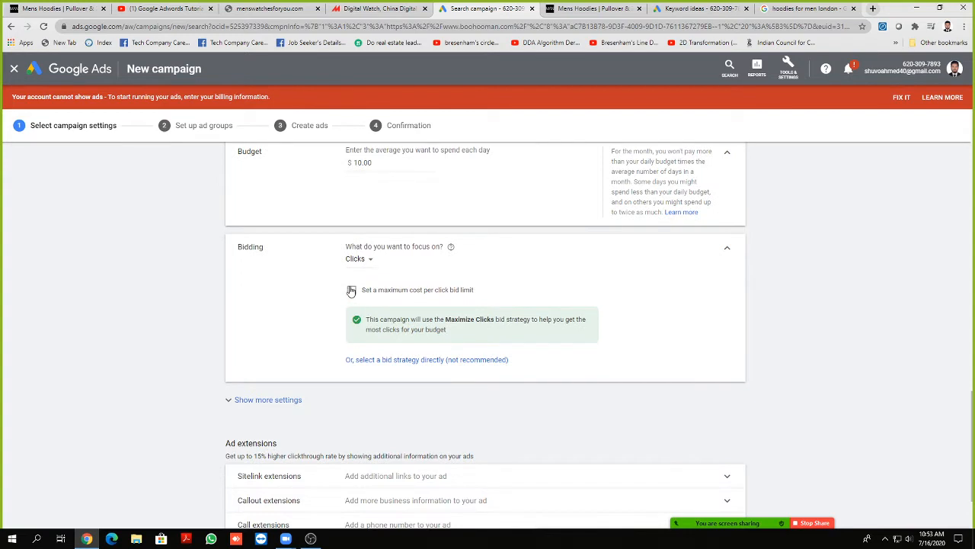
click(351, 290)
click(364, 320)
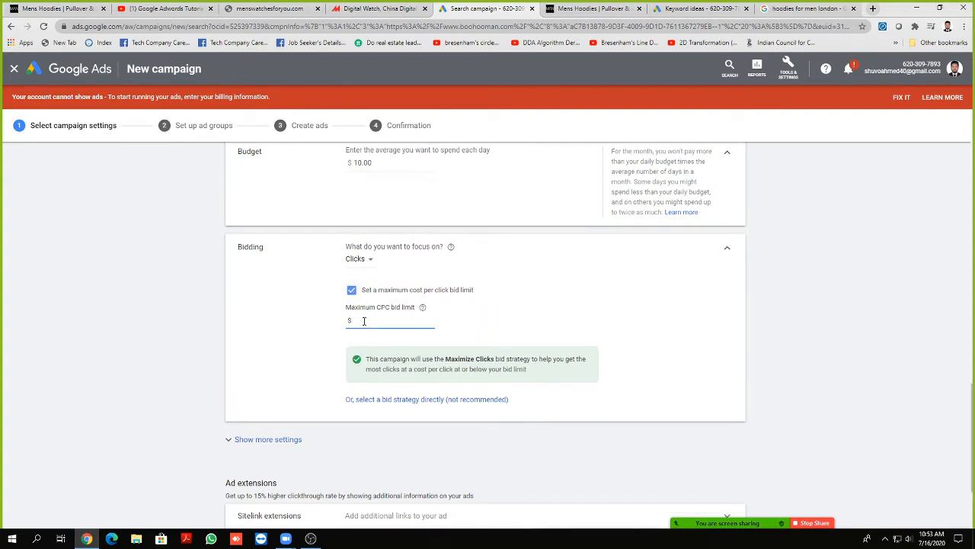
text(9)
click(321, 315)
Step: Examine the Ad extensions section of the campaign settings, including its note on clickthrough rate and additional ad information
scroll(269, 315, down, 3)
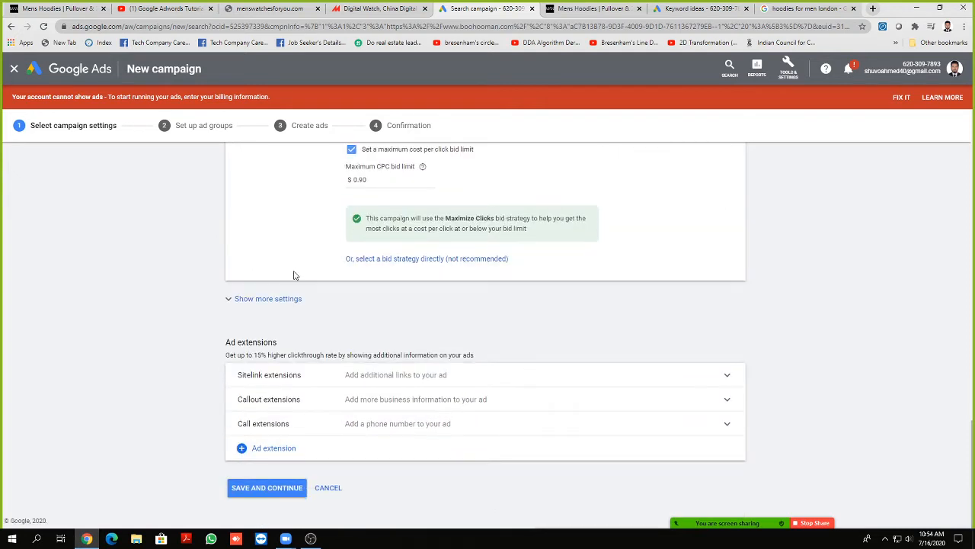
scroll(297, 275, up, 2)
scroll(296, 275, down, 2)
drag(226, 355, 480, 358)
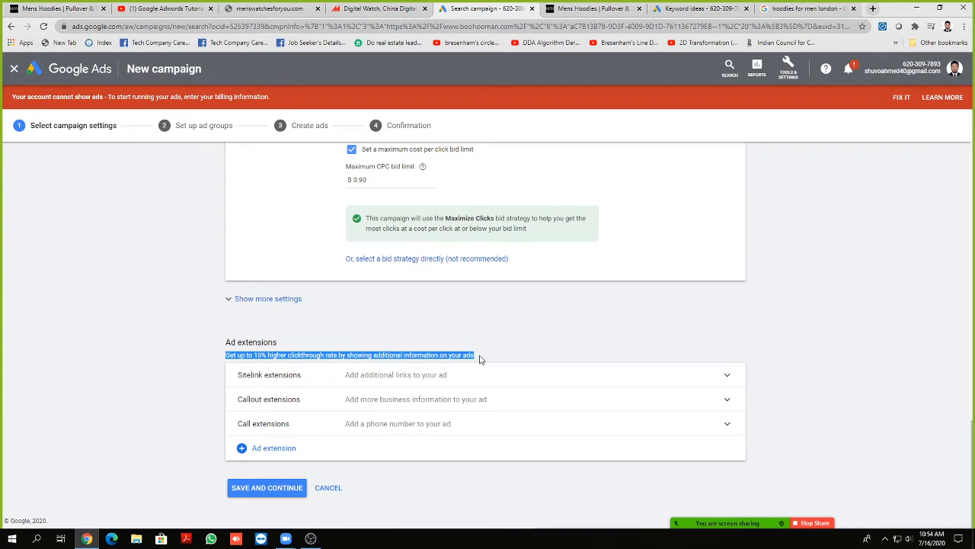
click(483, 357)
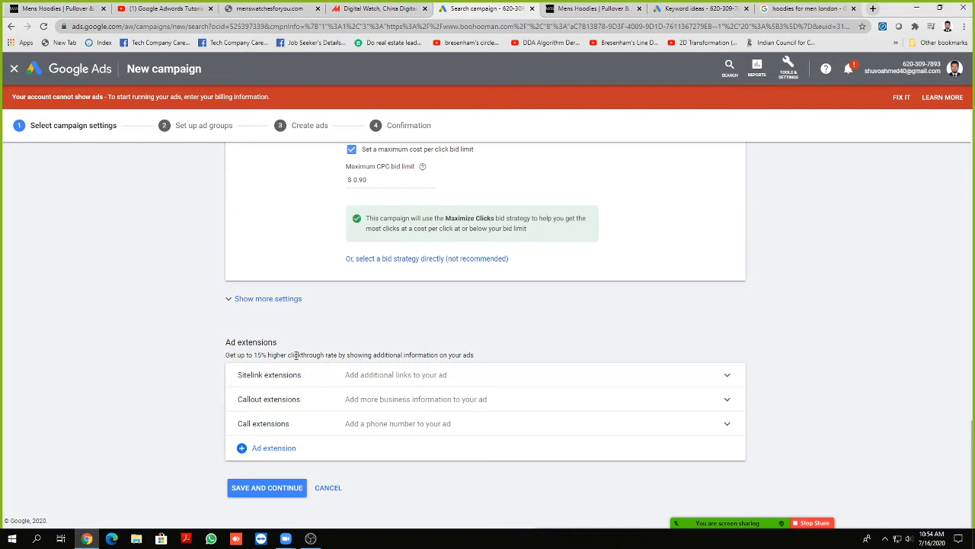
drag(351, 355, 480, 356)
click(480, 356)
drag(351, 355, 496, 356)
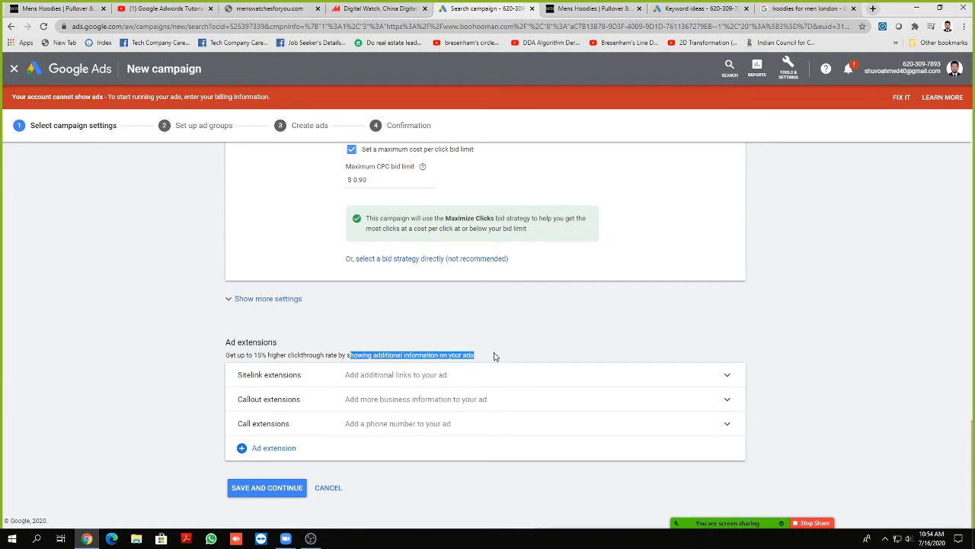
click(494, 356)
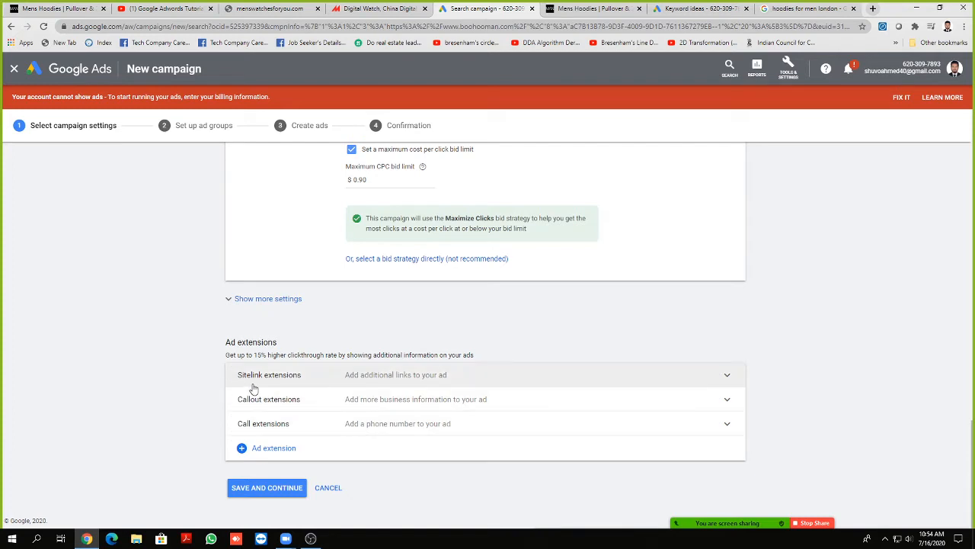
Step: Save the campaign settings and review the suggested keywords for Ad group 1 in the ad group setup
click(267, 486)
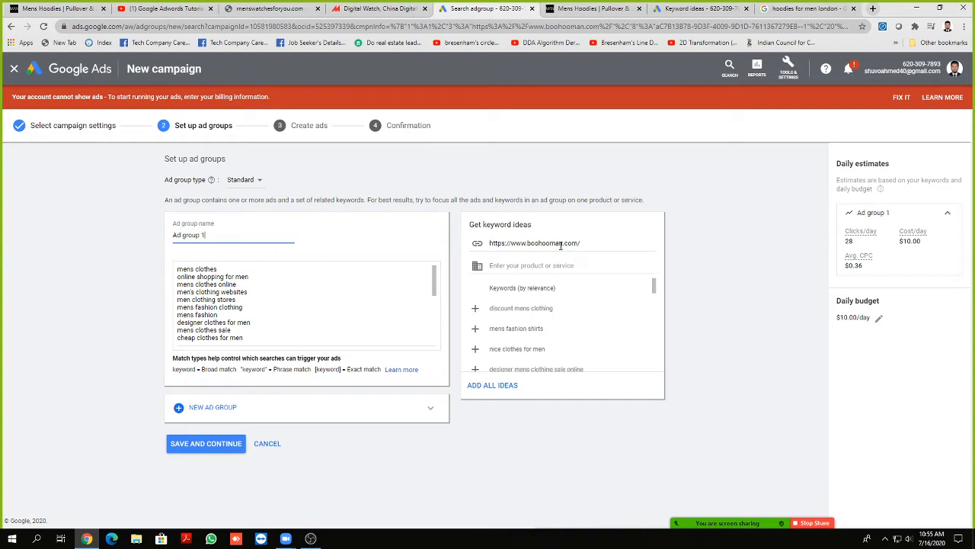
drag(587, 243, 325, 227)
click(325, 227)
scroll(215, 306, down, 6)
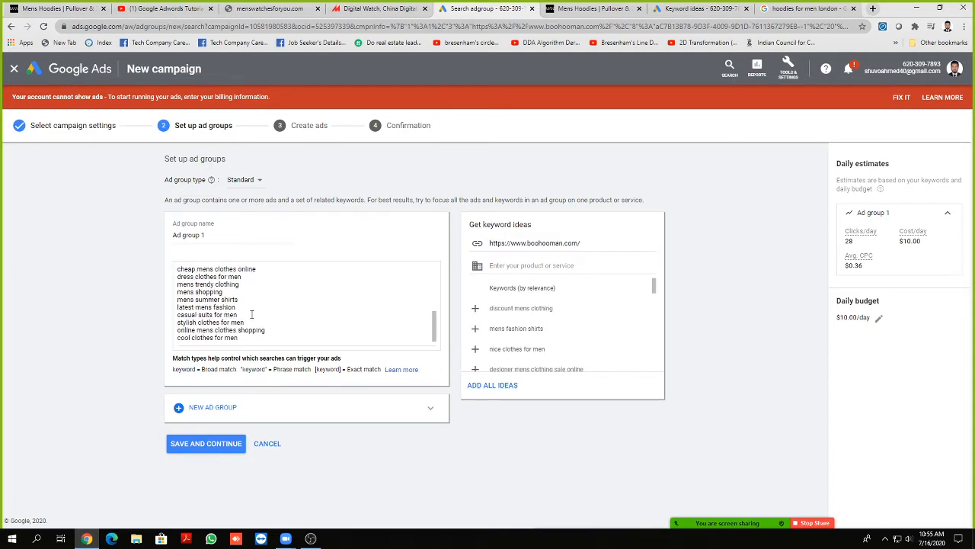
scroll(244, 312, up, 6)
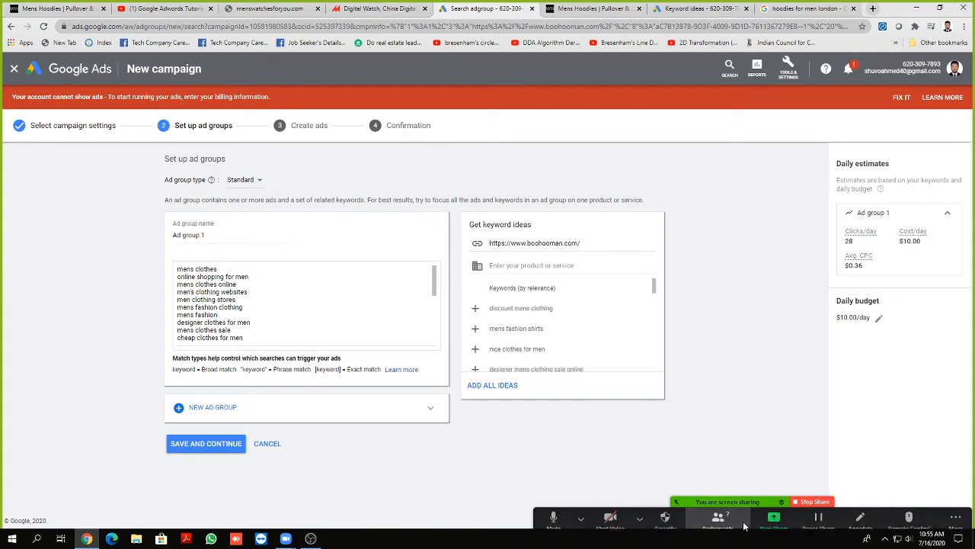
Step: Show the Zoom participants list and move its window clear of the keyword boxes
click(718, 515)
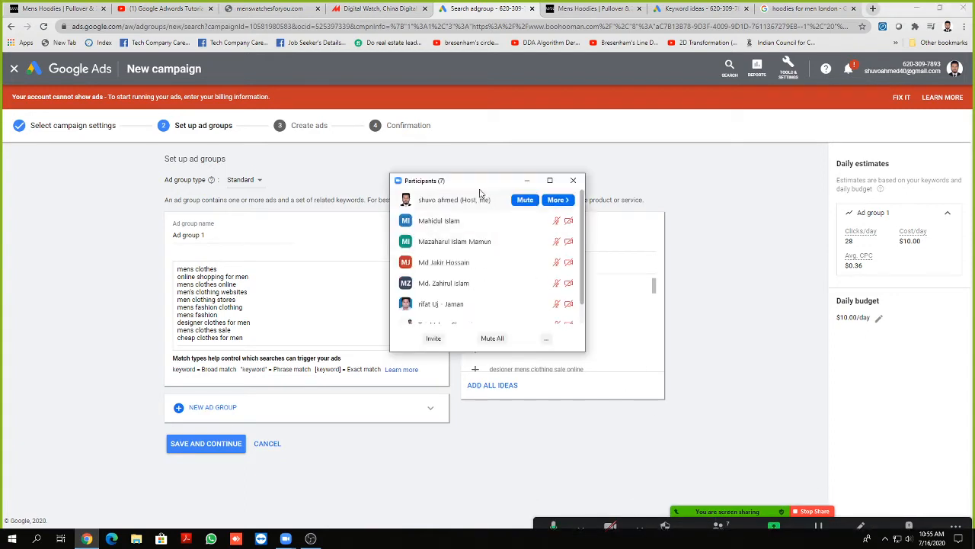
drag(472, 186, 723, 191)
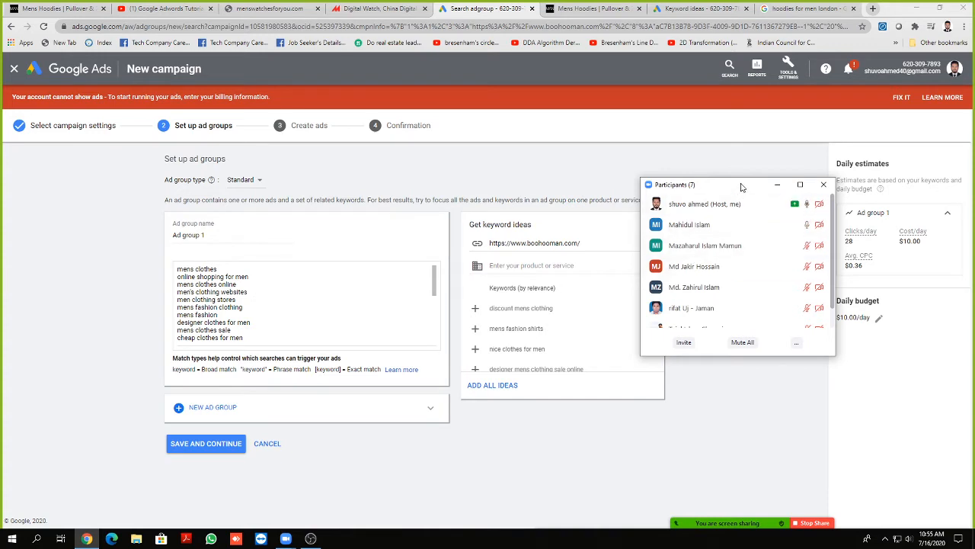
drag(740, 185, 790, 180)
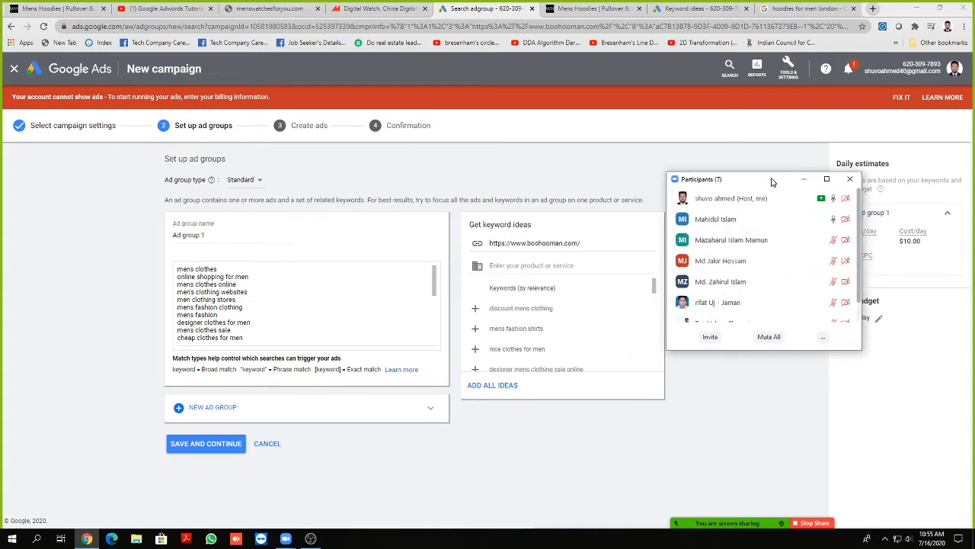
Step: Lower the computer's speaker volume and return to the Zoom participants window
click(909, 538)
drag(852, 516, 846, 517)
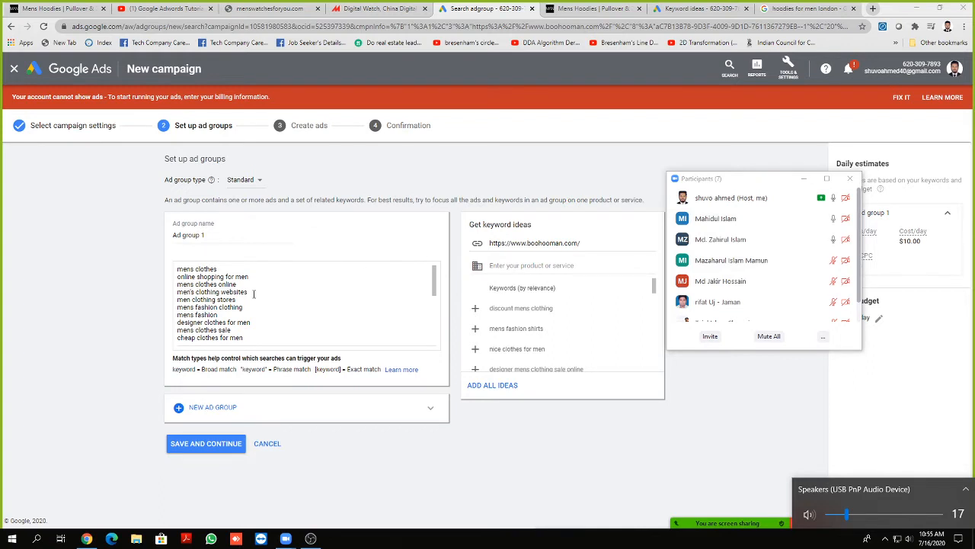
key(XF86AudioLowerVolume)
key(XF86AudioLowerVolume)
key(XF86AudioLowerVolume)
key(XF86AudioRaiseVolume)
click(756, 184)
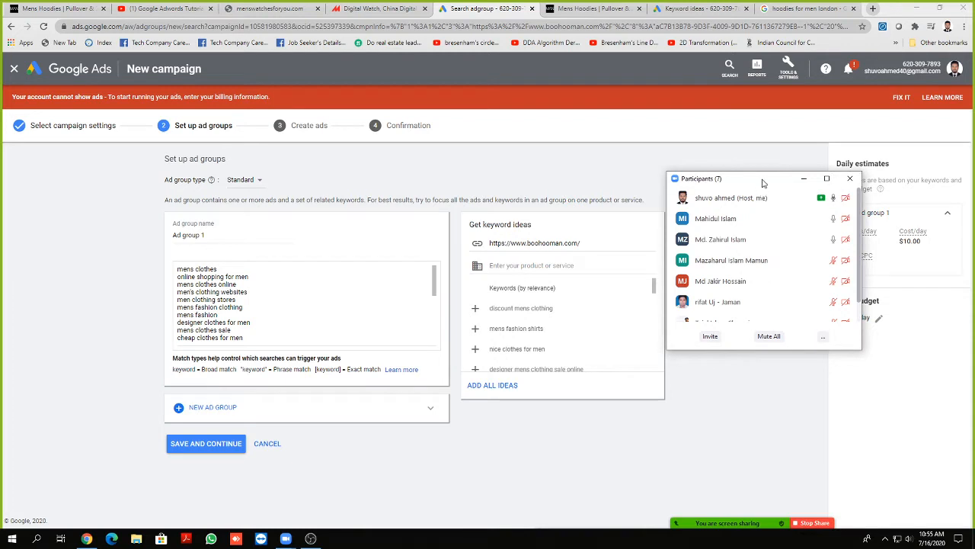
Step: Examine the suggested keyword list of Ad group 1 and minimize the Zoom participants window
click(234, 290)
scroll(259, 293, down, 3)
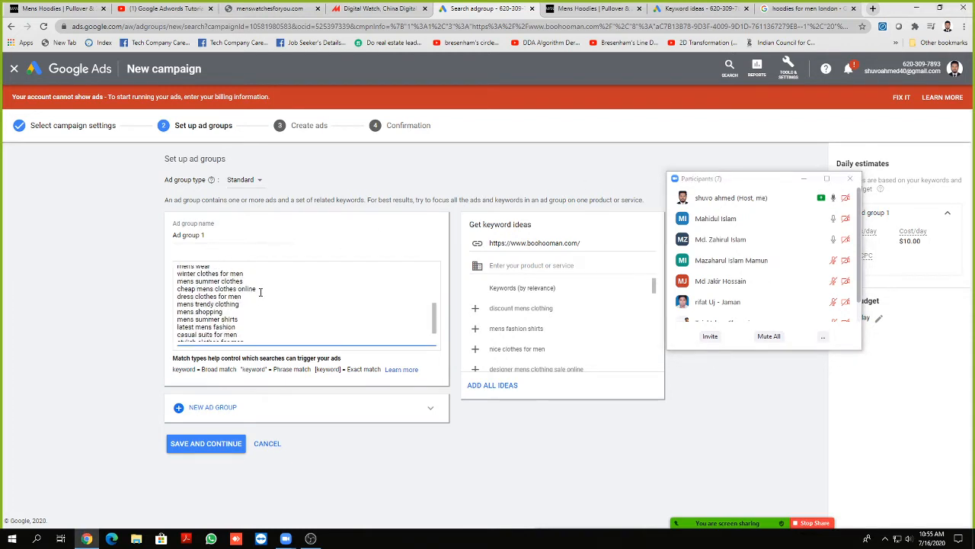
scroll(279, 310, up, 5)
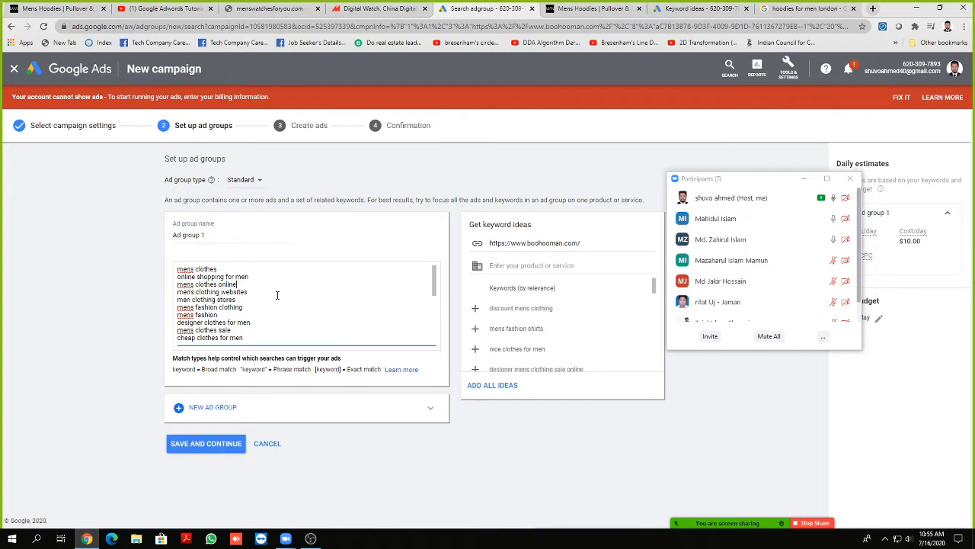
click(69, 295)
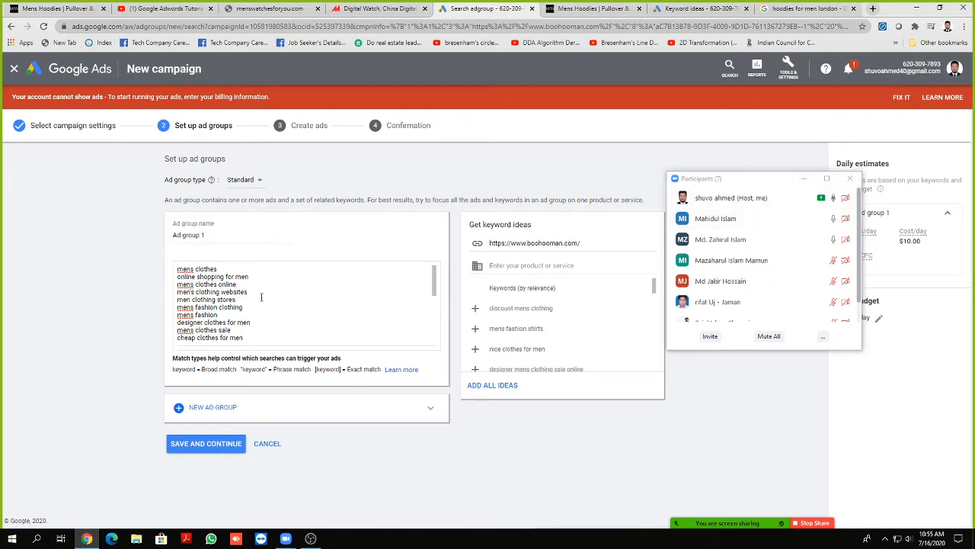
click(804, 178)
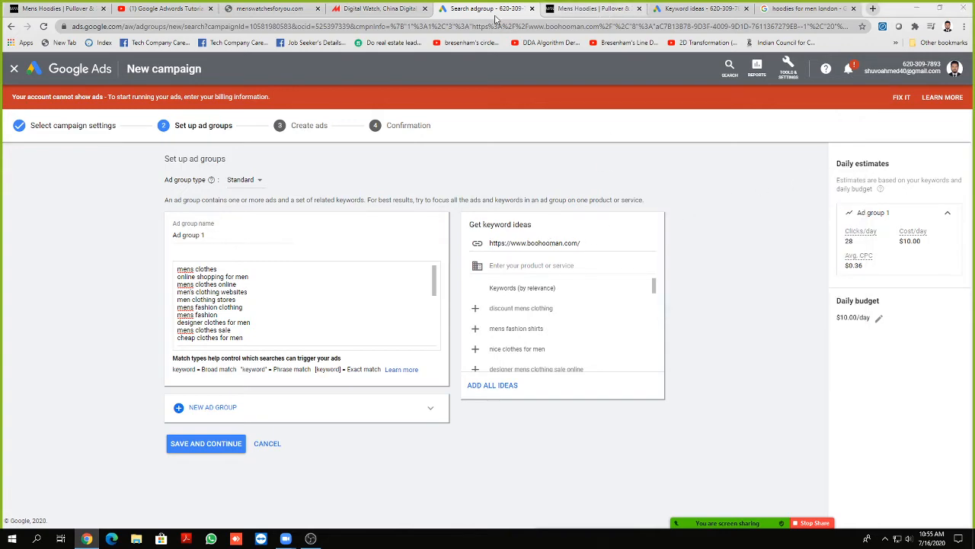
Step: Switch to the boohooMAN men's hoodies page and look through its range of products
click(591, 8)
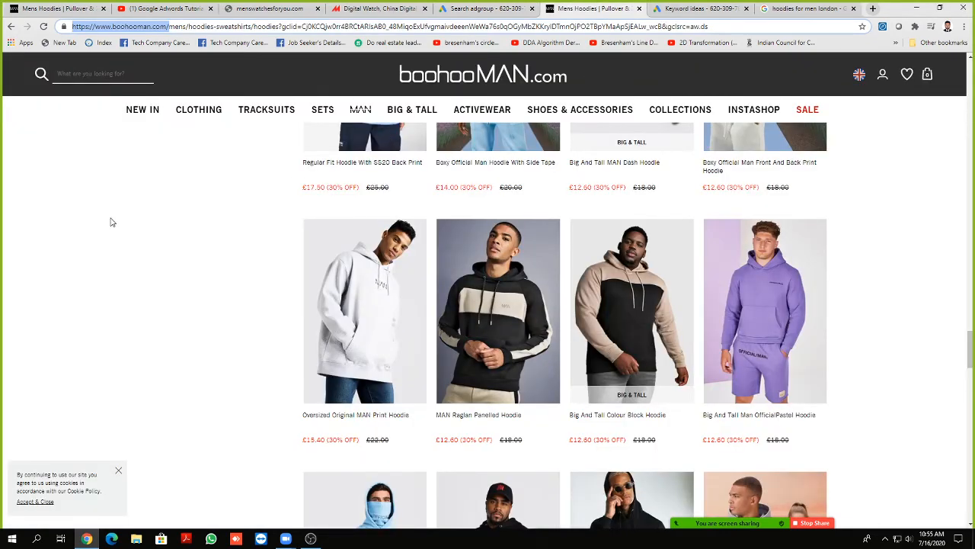
scroll(109, 212, up, 7)
scroll(109, 212, down, 7)
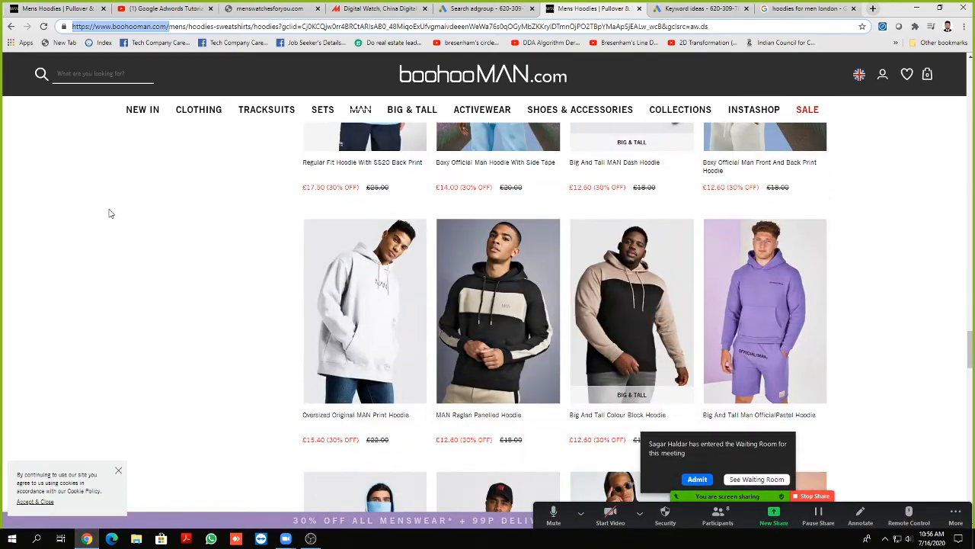
scroll(109, 212, down, 2)
scroll(272, 262, down, 15)
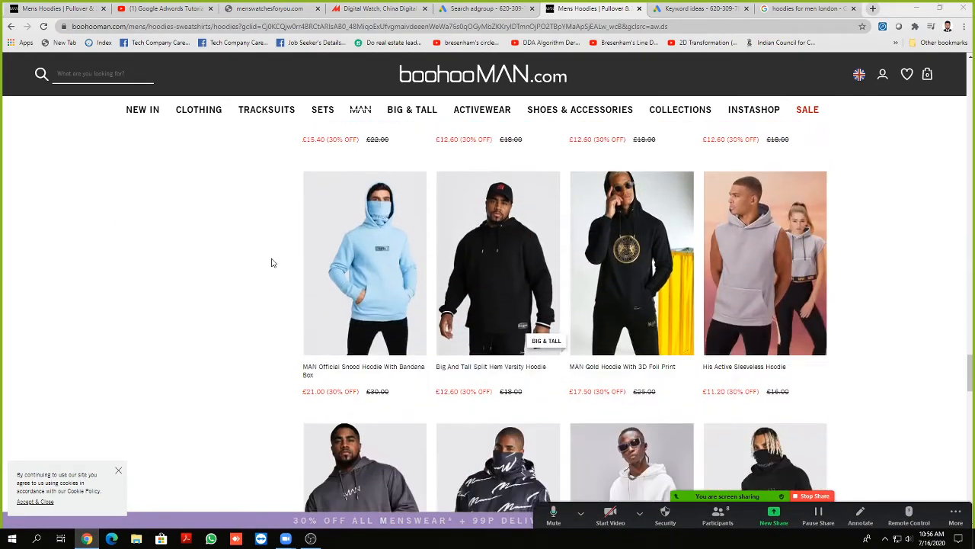
scroll(272, 262, down, 8)
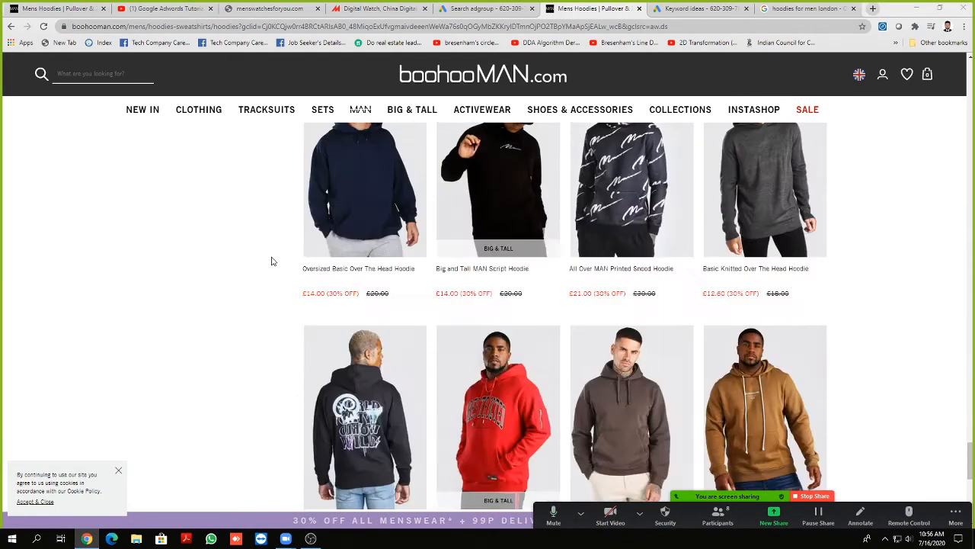
scroll(277, 256, up, 6)
scroll(277, 256, down, 10)
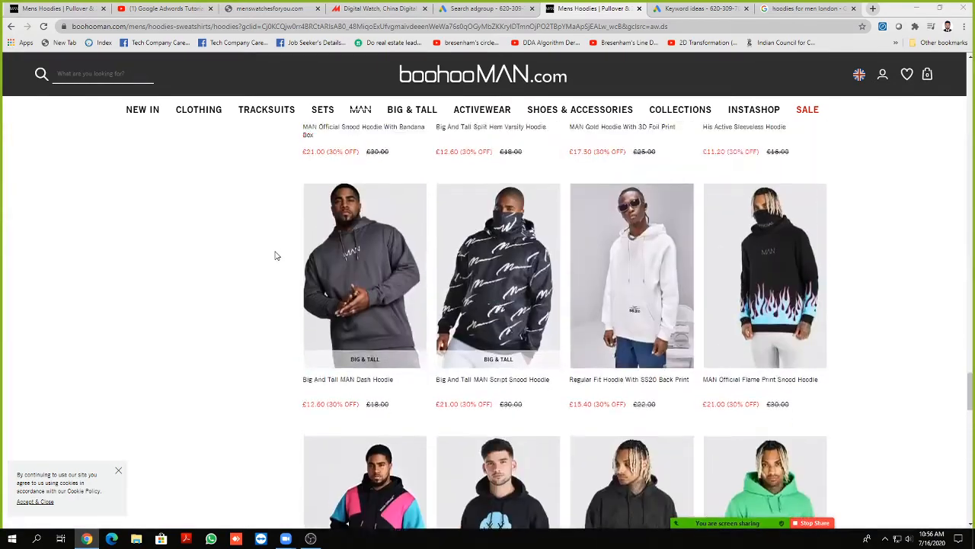
Step: Compare the website address used for keyword ideas in the ad group setup with the full boohooMAN hoodies page address
click(486, 8)
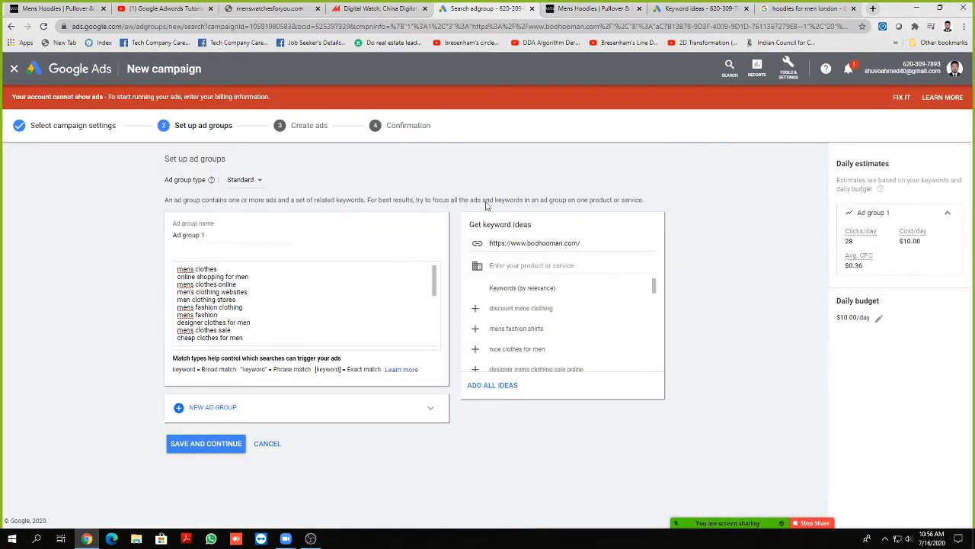
triple_click(493, 244)
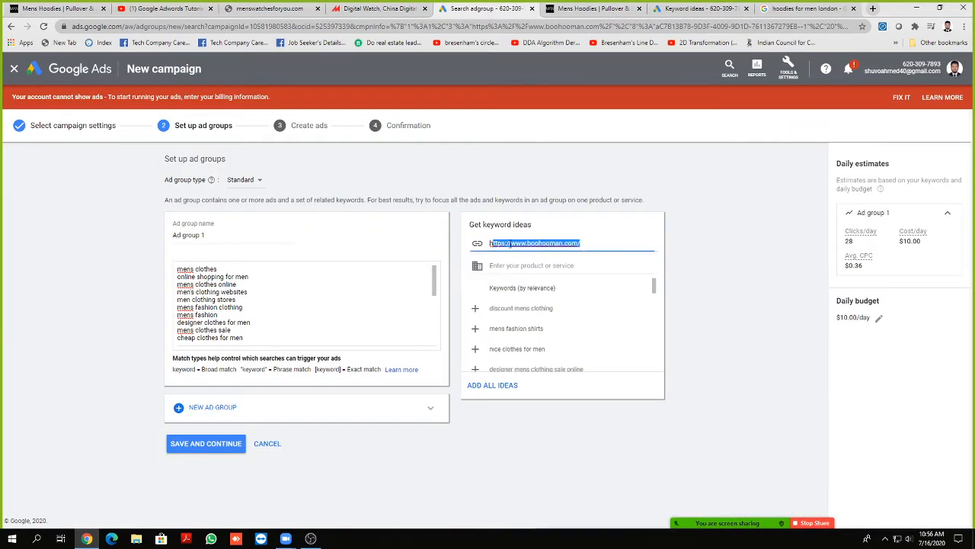
click(599, 248)
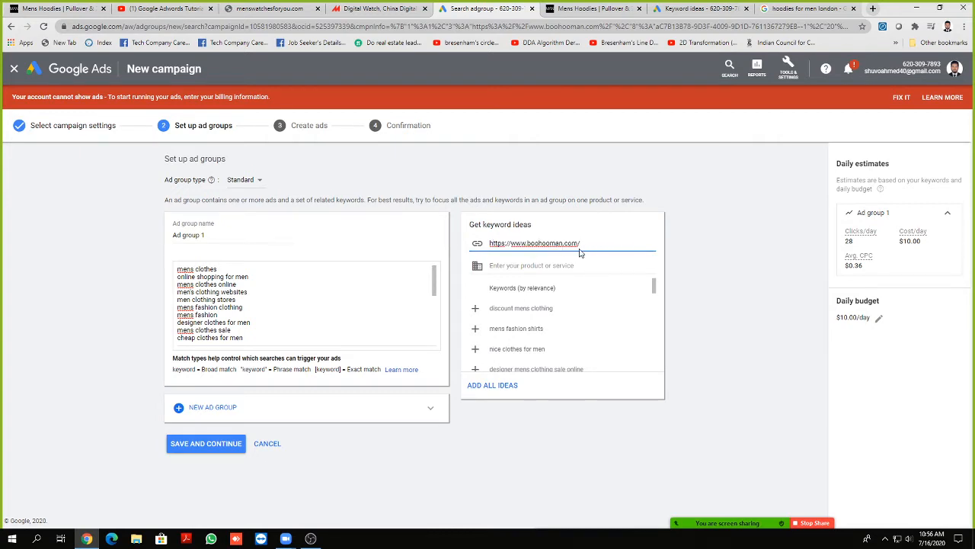
click(565, 9)
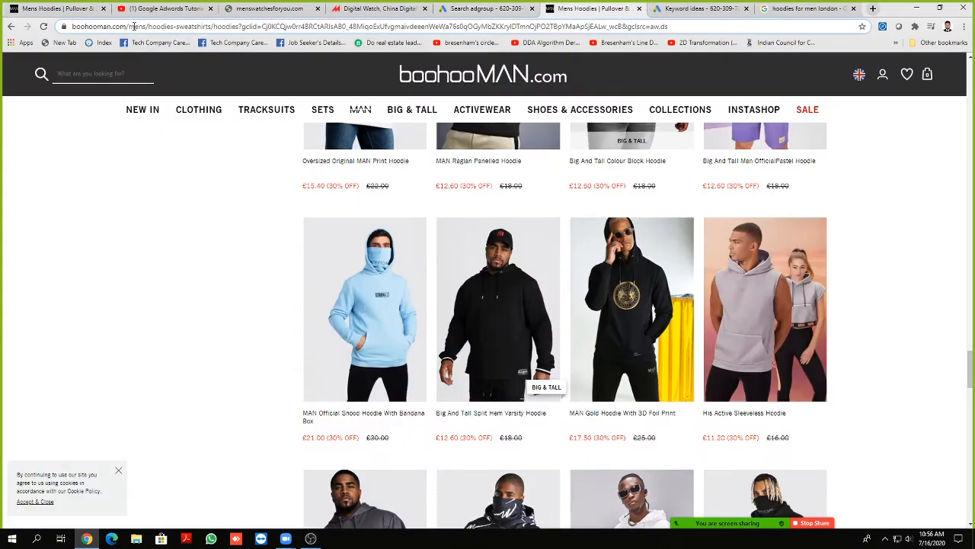
drag(130, 26, 730, 25)
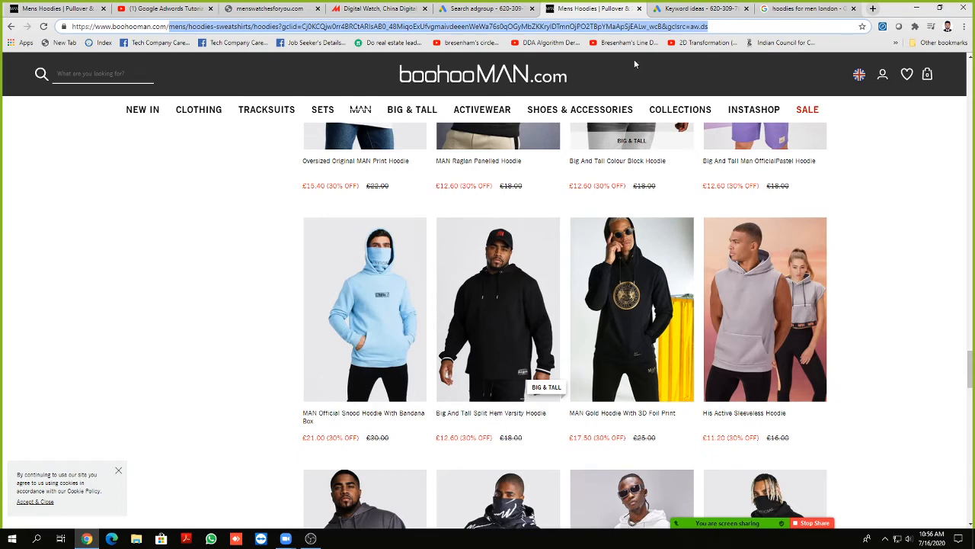
click(169, 281)
click(484, 9)
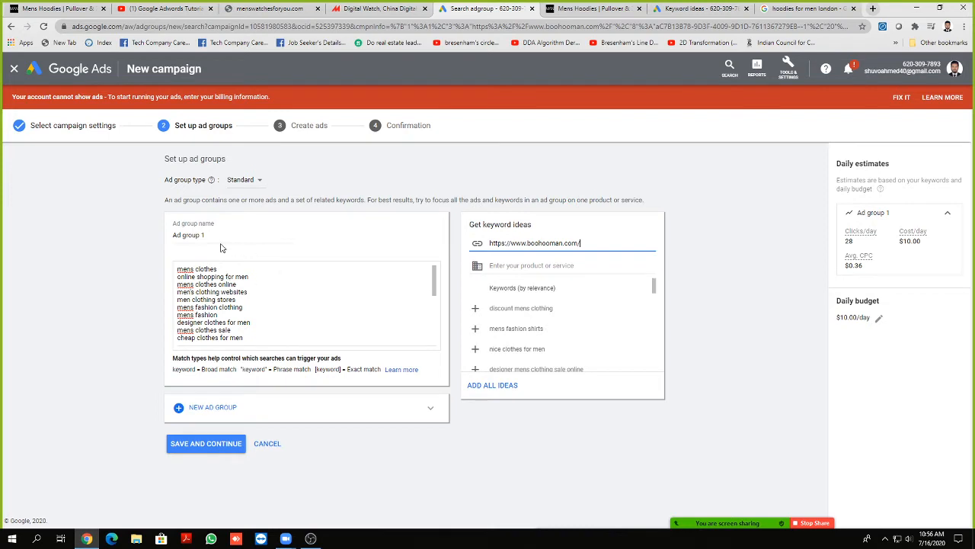
drag(579, 243, 476, 245)
click(72, 276)
Step: Examine how the ad group's suggested keywords relate to its name and the boohooman.com address
scroll(208, 284, down, 3)
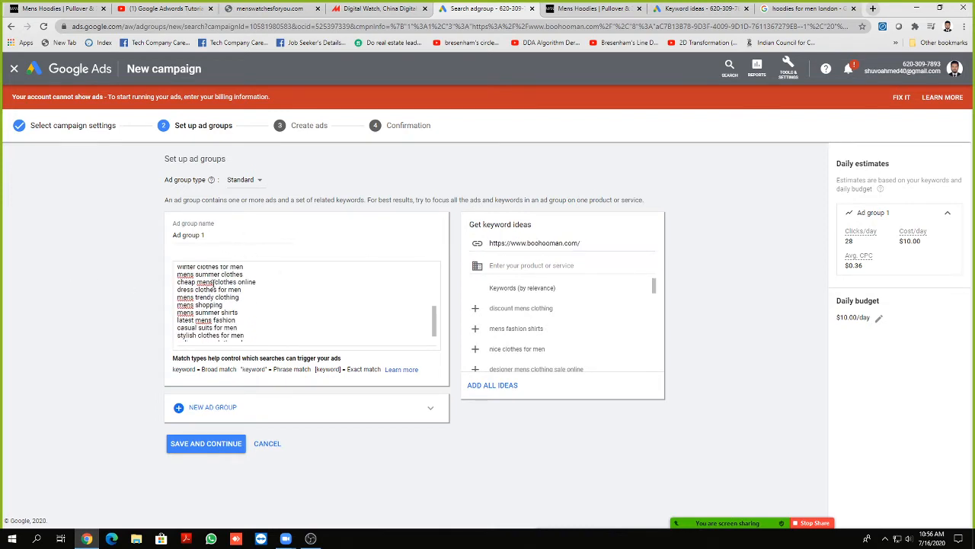
scroll(221, 286, up, 3)
scroll(305, 305, down, 5)
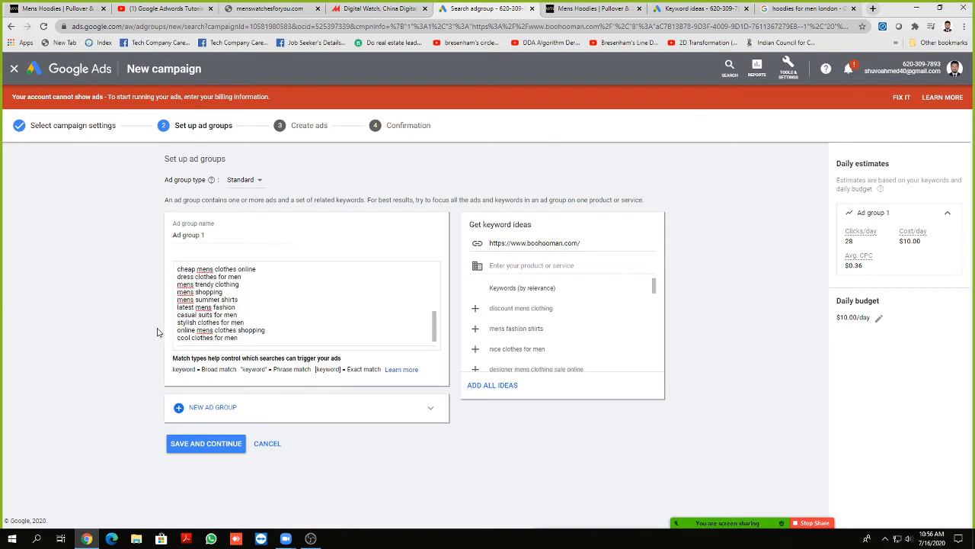
scroll(554, 305, down, 2)
scroll(261, 284, up, 5)
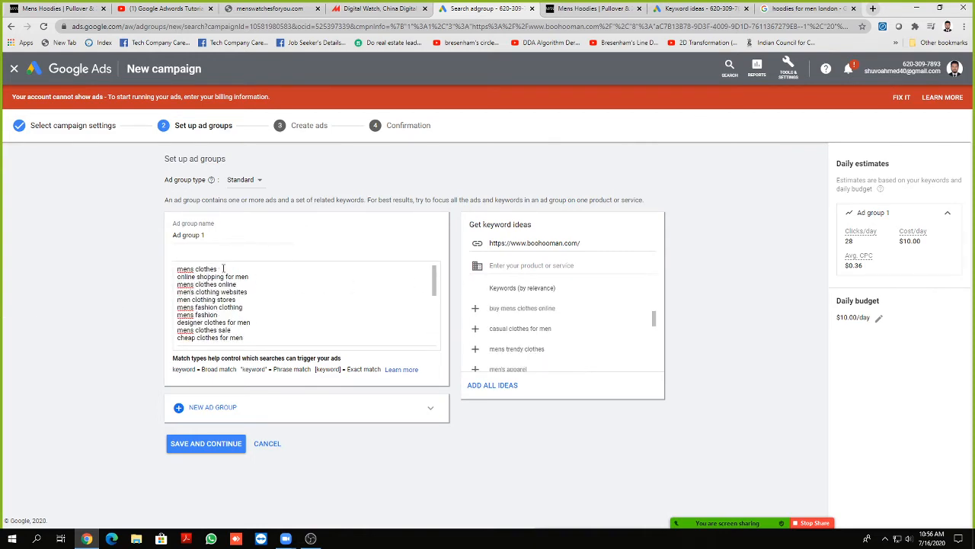
drag(212, 235, 169, 242)
click(97, 234)
click(592, 242)
scroll(249, 301, down, 5)
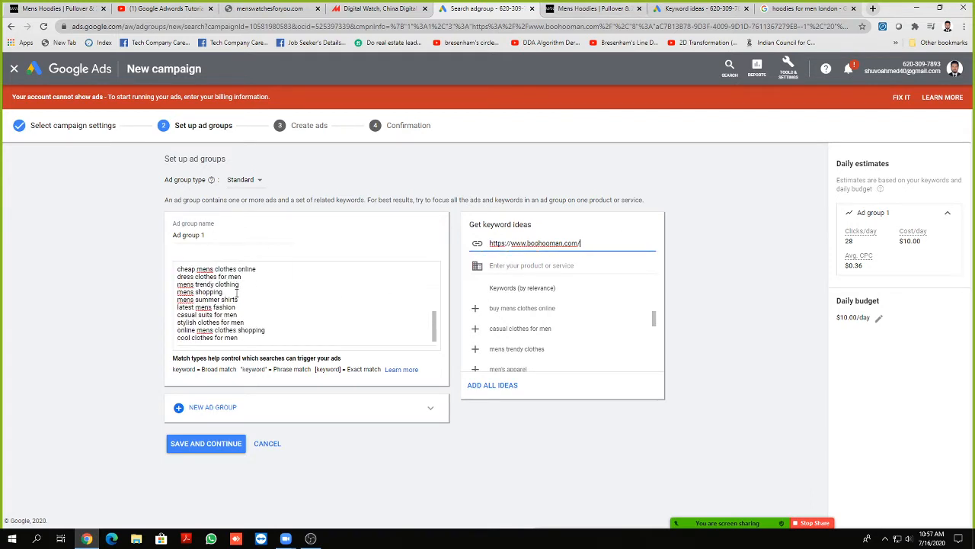
scroll(250, 302, up, 5)
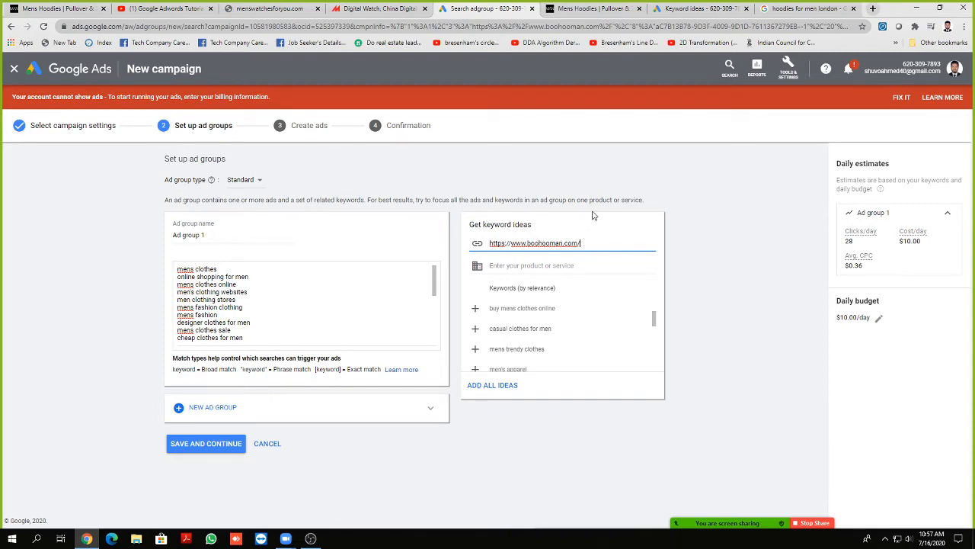
Step: Check the boohooMAN hoodies page address again, and return to the ad group setup to reread the keyword list
click(598, 9)
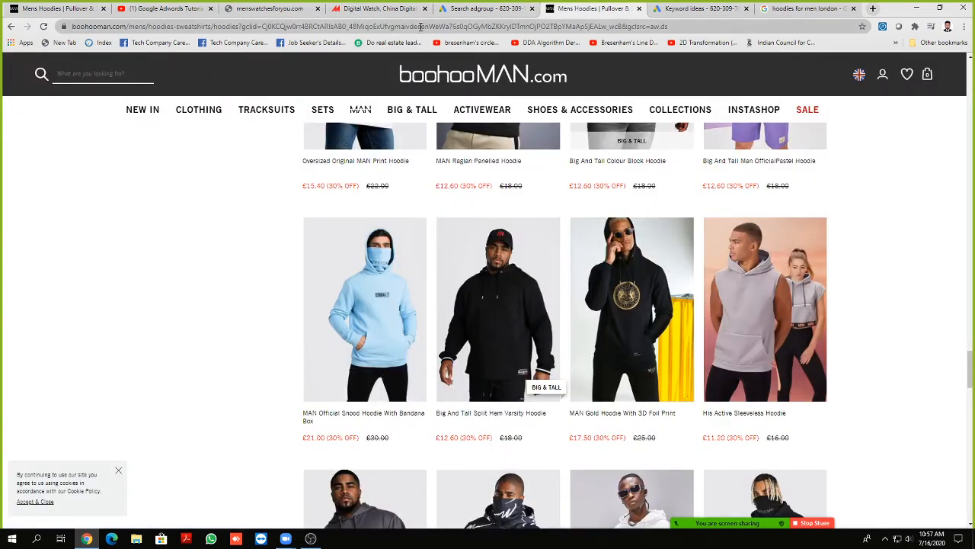
click(421, 27)
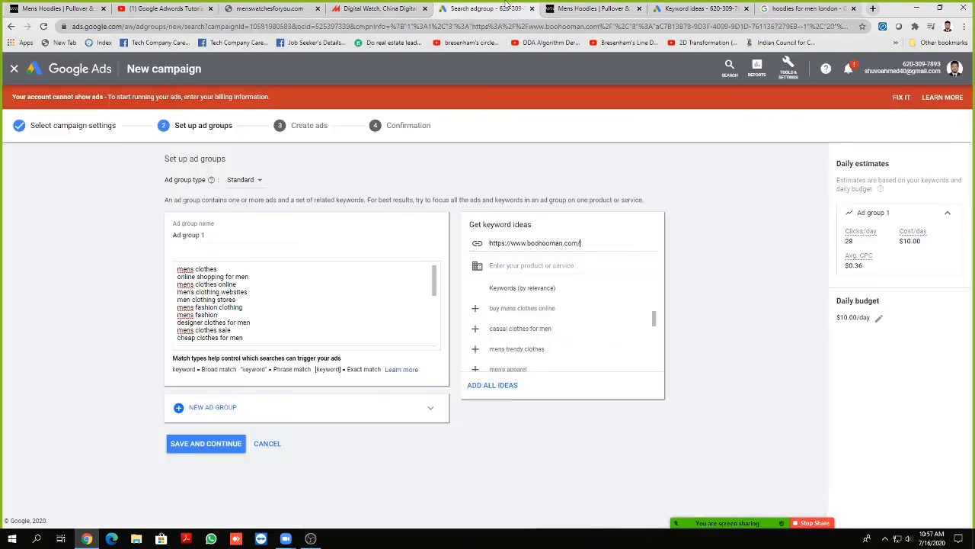
click(503, 8)
scroll(235, 271, down, 1)
scroll(228, 302, down, 2)
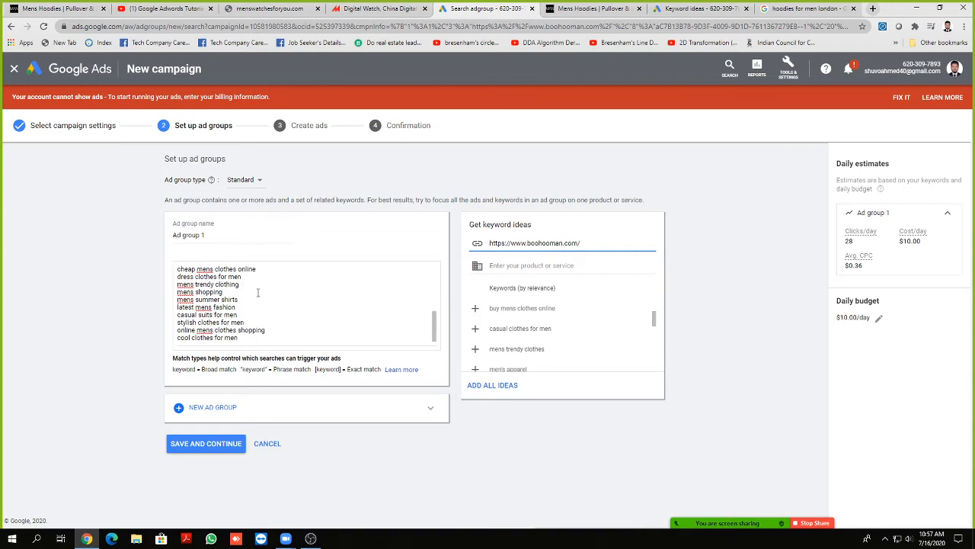
scroll(245, 305, up, 5)
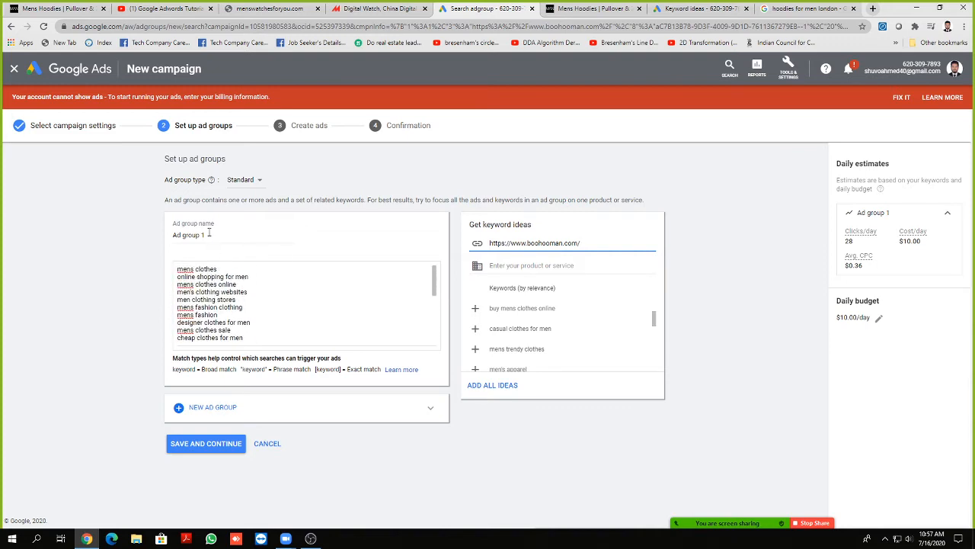
Step: Rename Ad group 1 as "Hoodies ad group"
drag(208, 235, 164, 242)
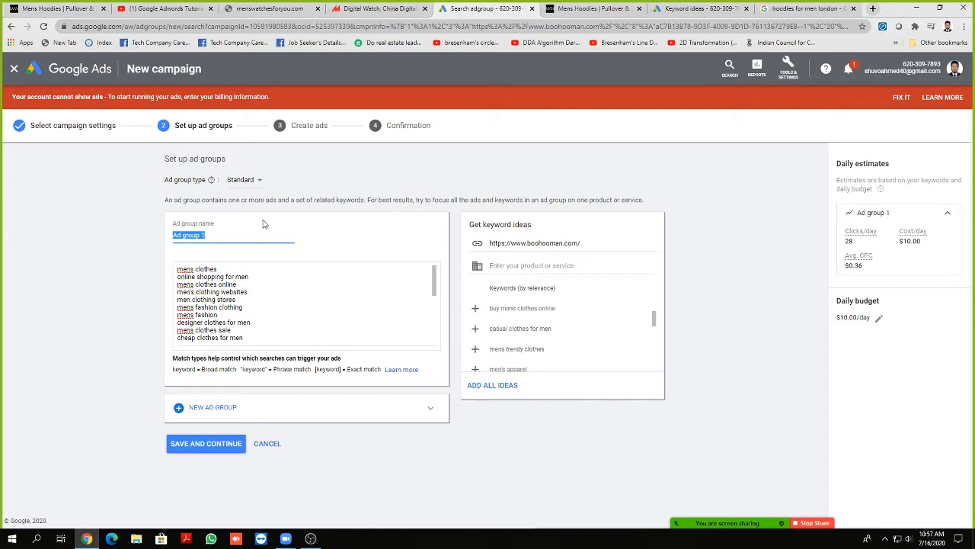
text(Hoodies a)
click(53, 269)
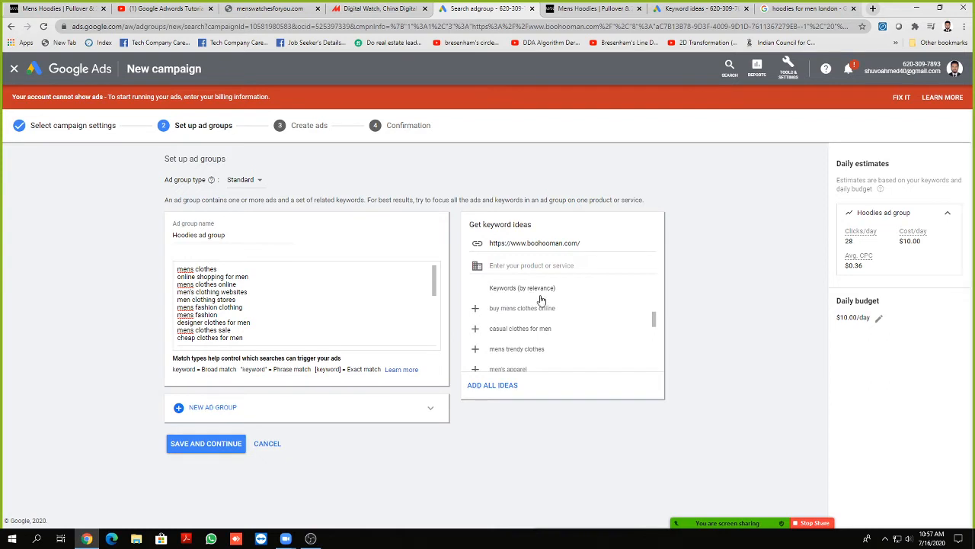
Step: Add the suggested keywords "guy clothes" and "buy mens clothes" to the Hoodies ad group's keyword list
scroll(549, 316, down, 5)
scroll(533, 324, down, 3)
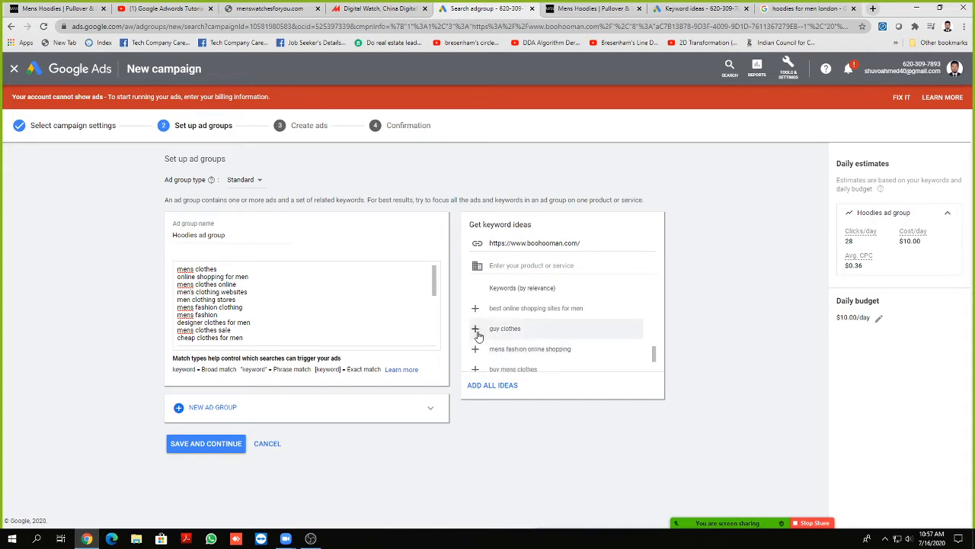
click(476, 332)
scroll(218, 318, down, 10)
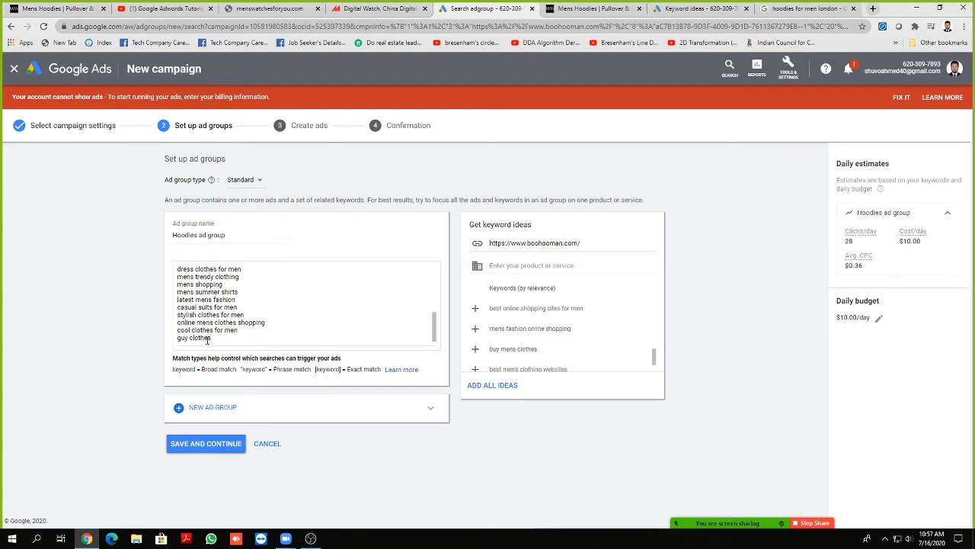
click(474, 349)
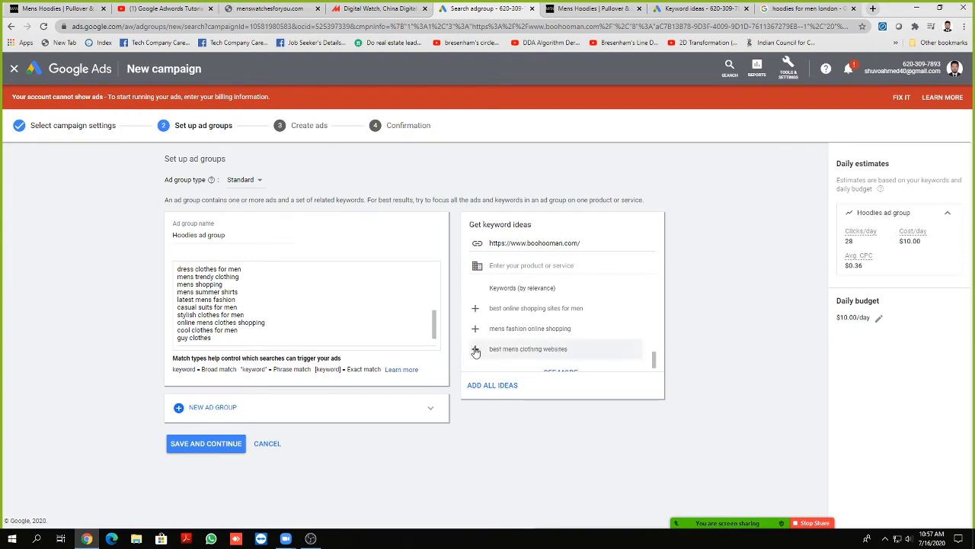
drag(246, 344, 179, 333)
click(272, 323)
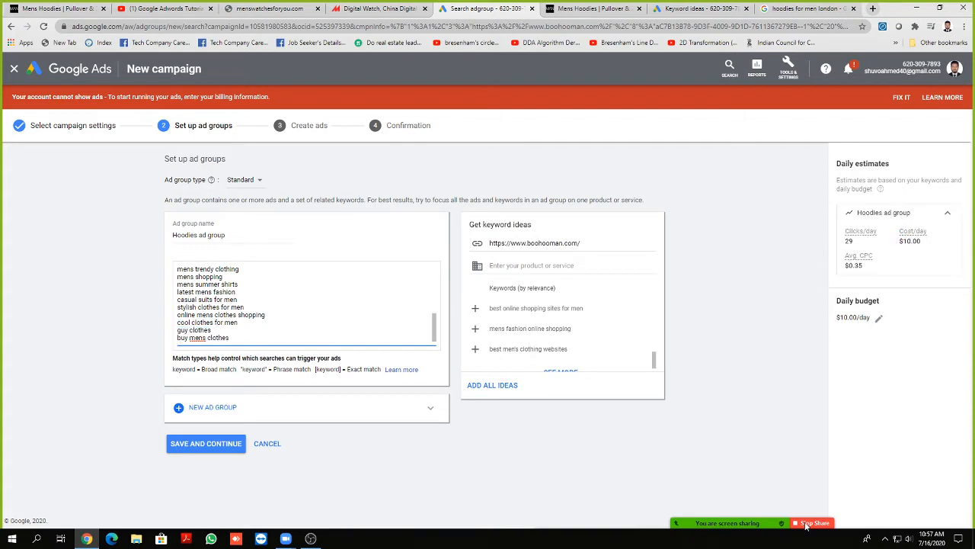
Step: Raise the computer's speaker volume slightly
click(908, 538)
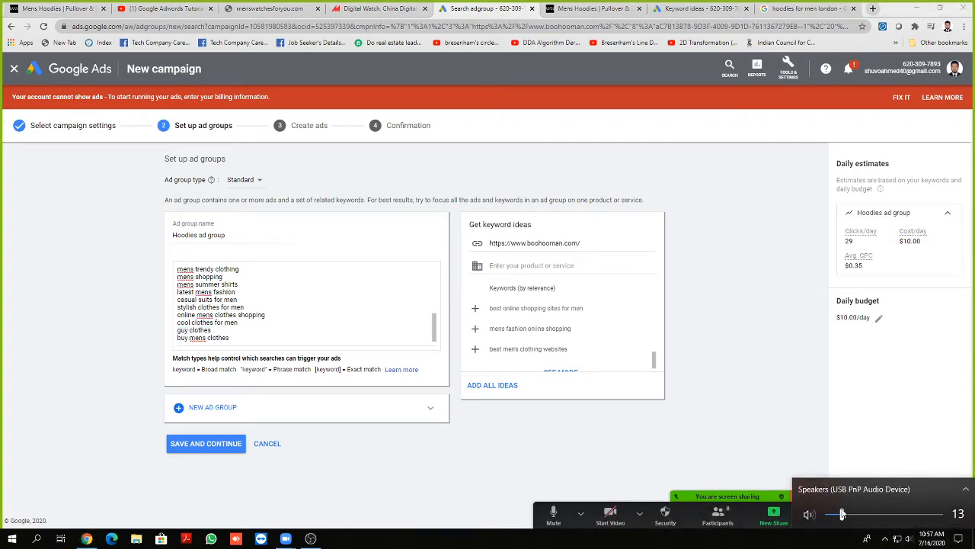
drag(843, 514, 847, 515)
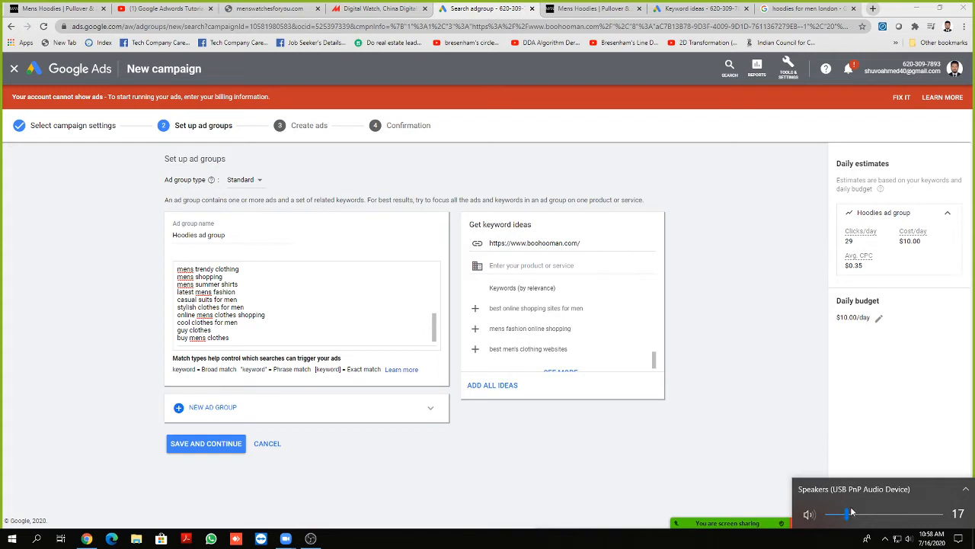
click(852, 514)
drag(852, 514, 850, 517)
click(758, 454)
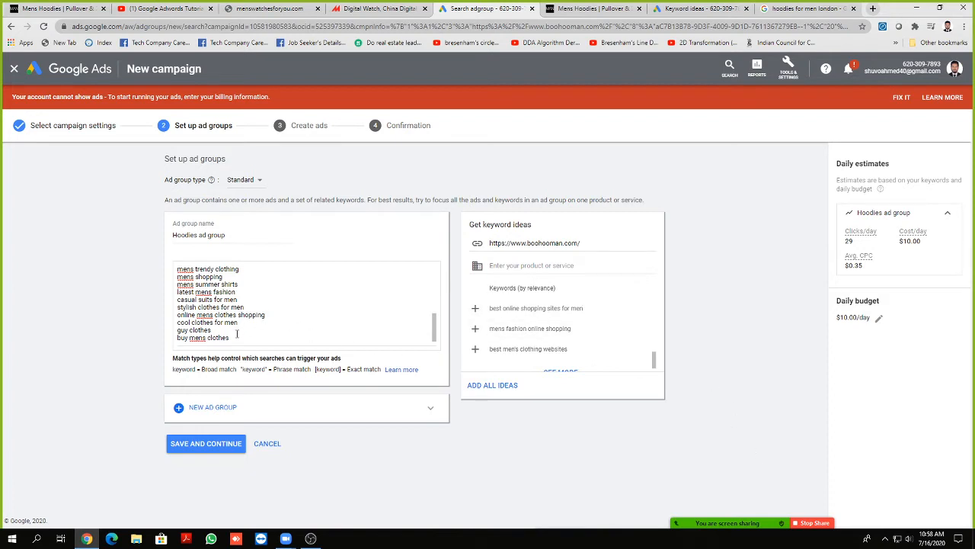
Step: Review the Hoodies ad group's general clothing keywords and delete the entire list
scroll(236, 333, up, 5)
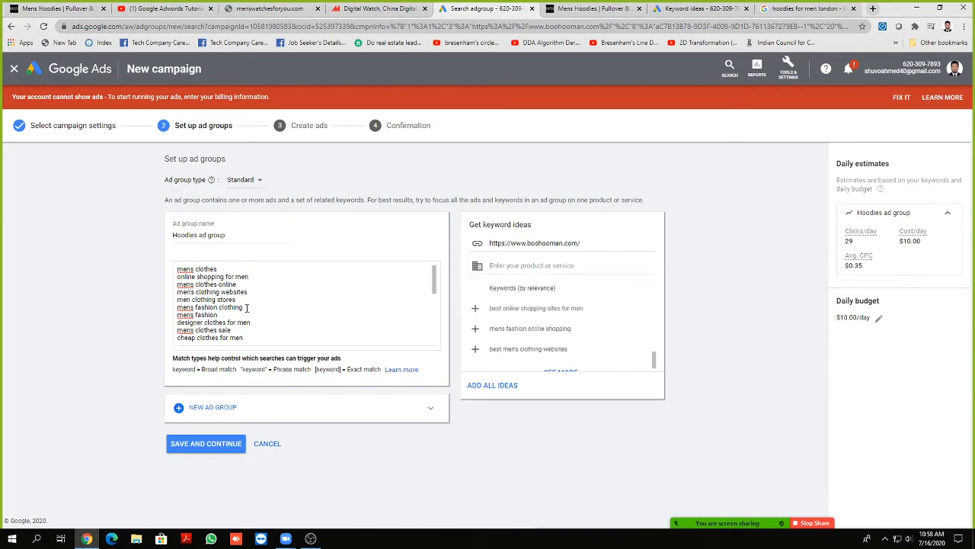
scroll(248, 307, down, 4)
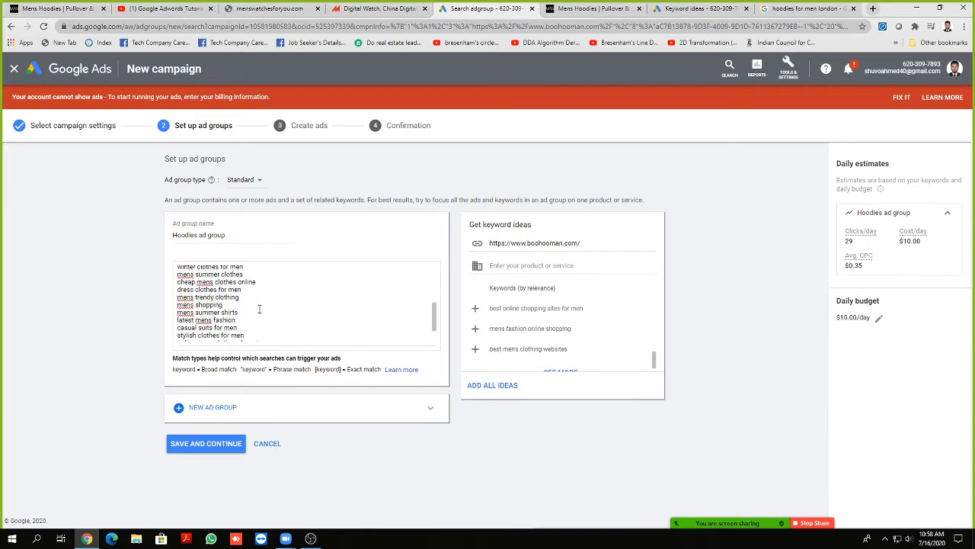
scroll(259, 309, down, 3)
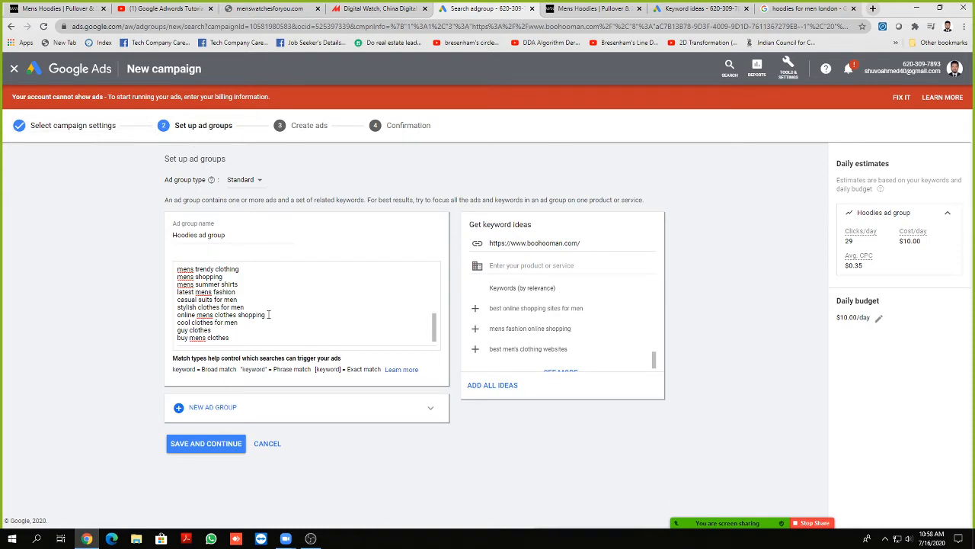
scroll(268, 314, up, 2)
scroll(268, 319, down, 2)
drag(249, 337, 169, 272)
key(BackSpace)
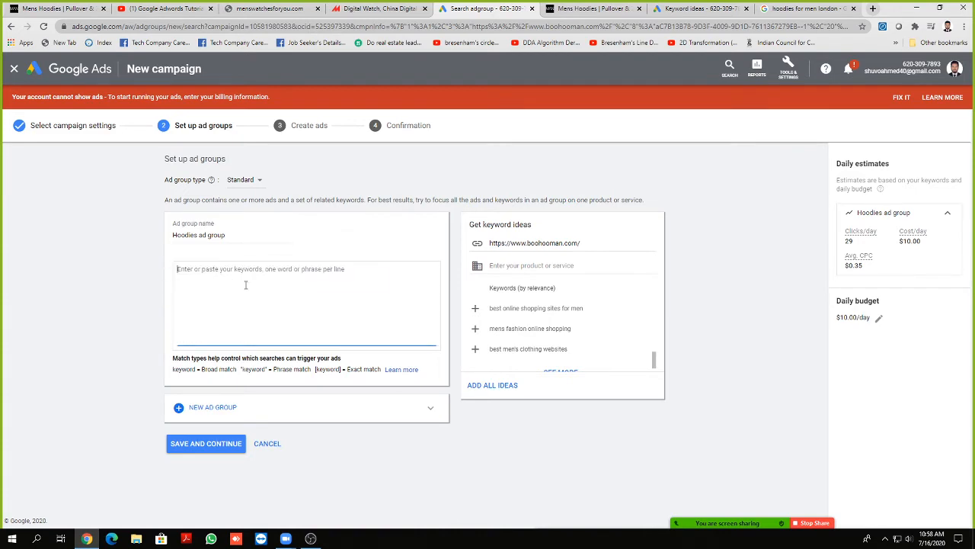
Step: Place the campaign setup page beside the keyword ideas page and enter "Hoodies" as the ad group's first keyword
click(678, 9)
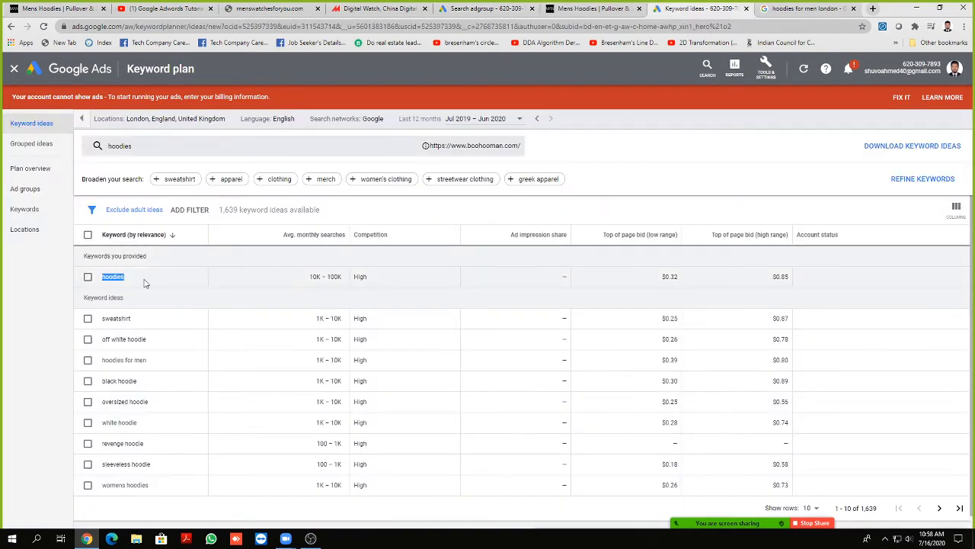
click(592, 7)
drag(488, 8, 555, 7)
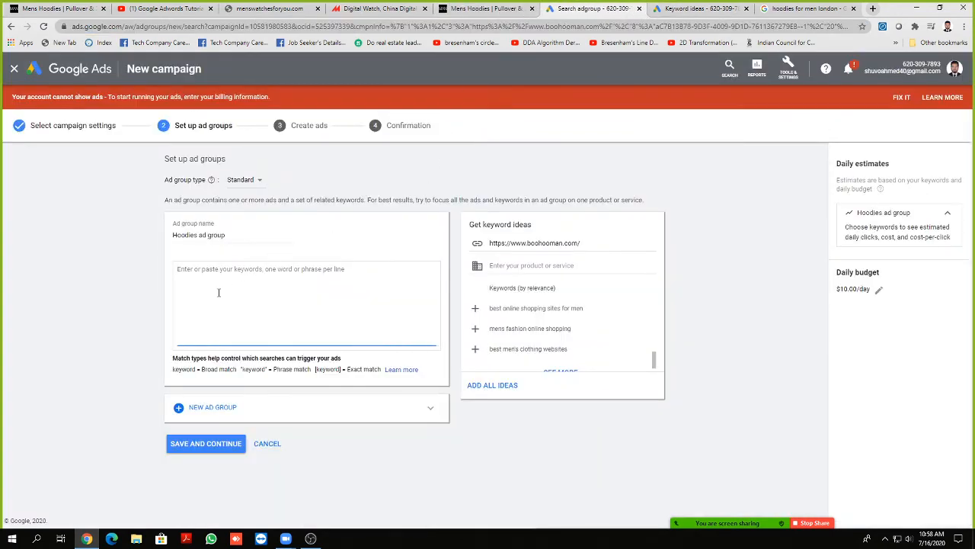
text(Hoodies)
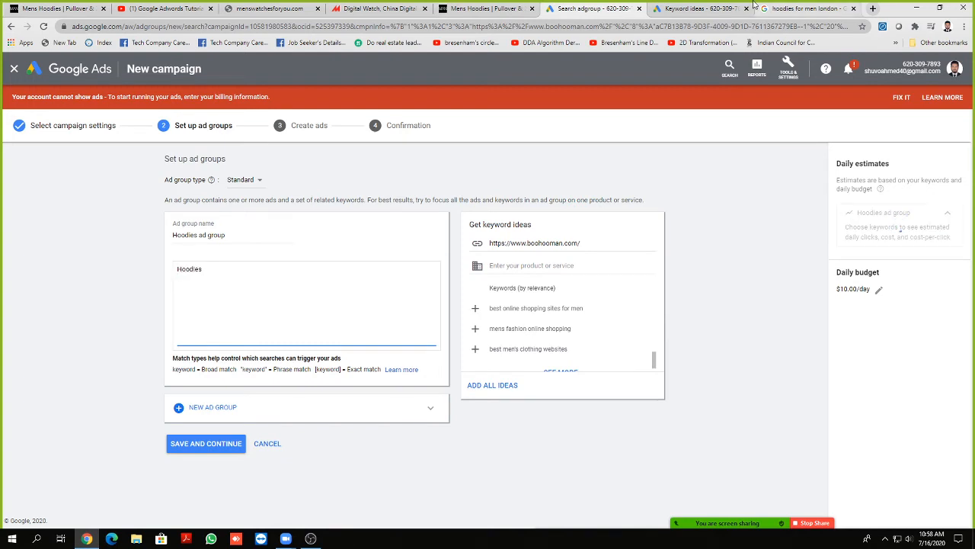
Step: Copy "hoodies for men" from the keyword ideas and add it as the ad group's second keyword
click(699, 7)
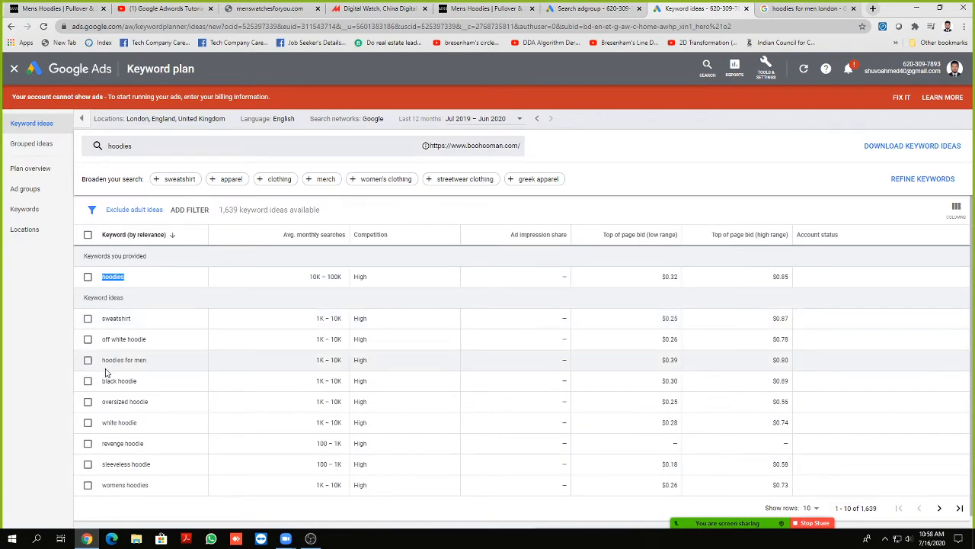
drag(101, 362, 147, 365)
key(ctrl+c)
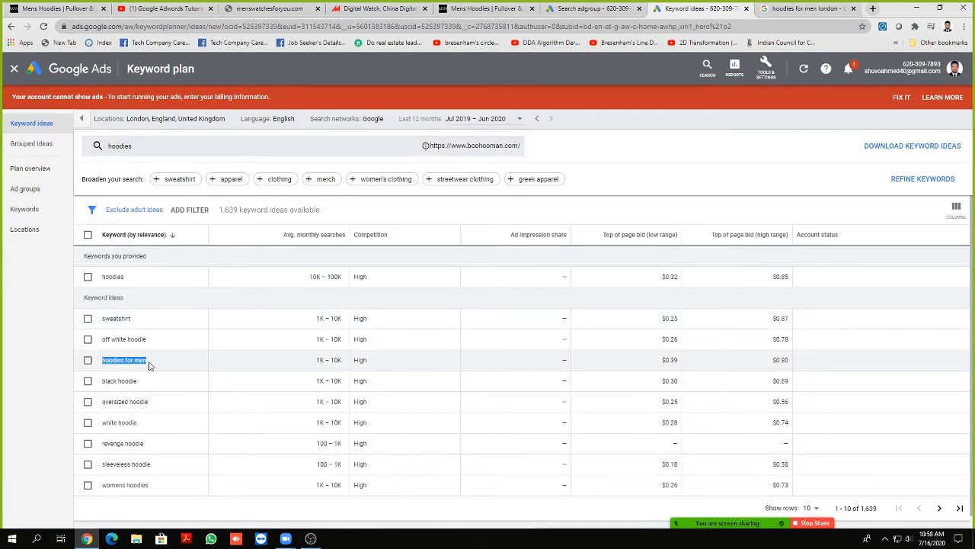
click(599, 14)
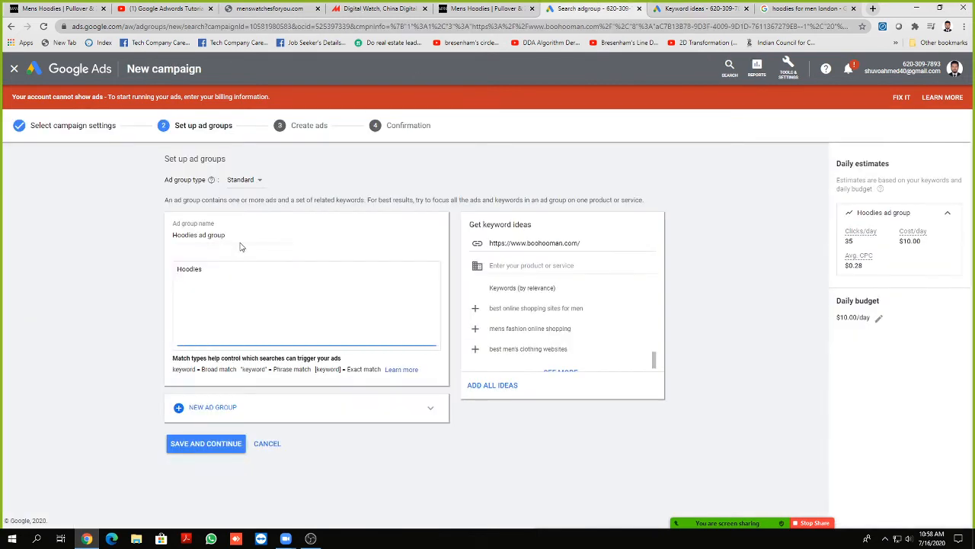
key(ctrl+v)
Step: Browse the boohooMAN hoodies page to see which kinds of hoodies the keywords should match
click(467, 9)
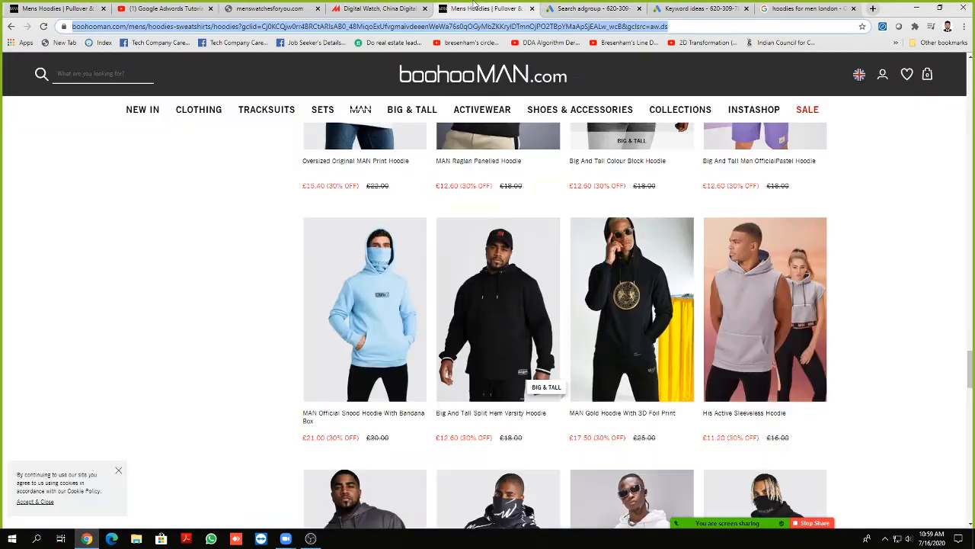
scroll(527, 294, down, 3)
scroll(536, 300, up, 4)
scroll(537, 300, down, 12)
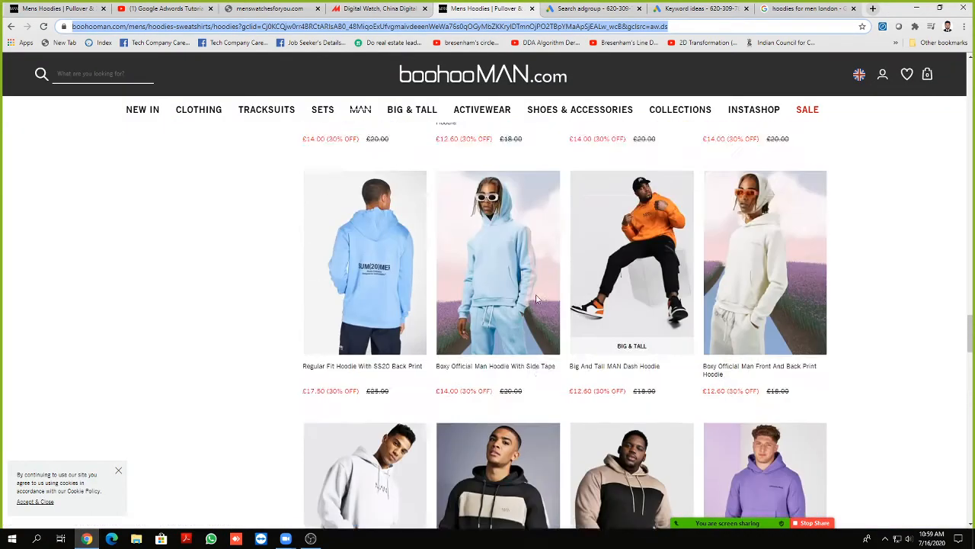
scroll(536, 298, up, 10)
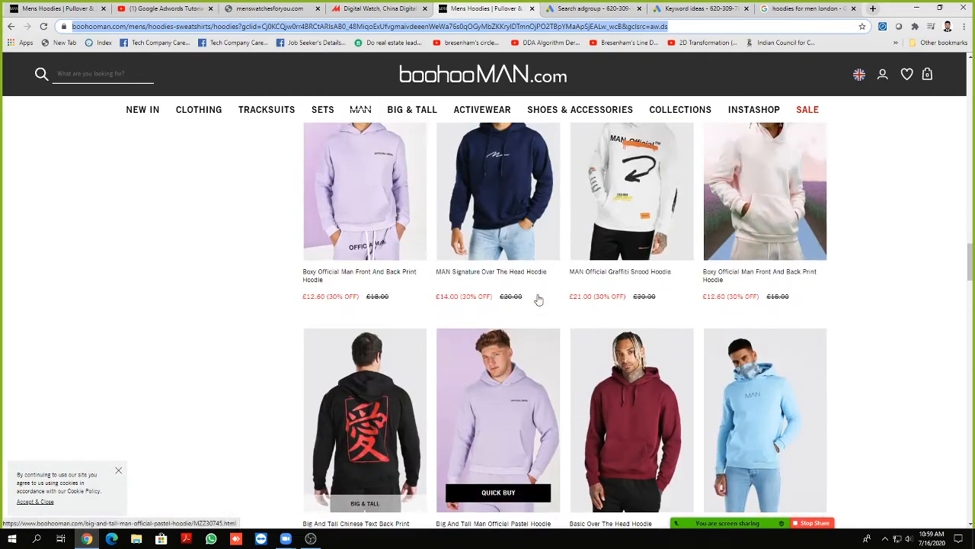
scroll(566, 291, up, 8)
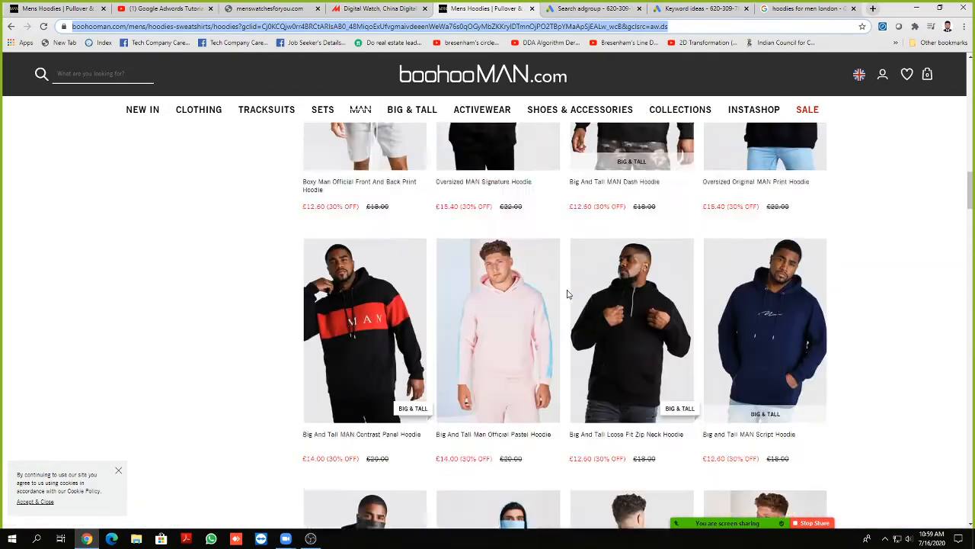
scroll(617, 268, up, 8)
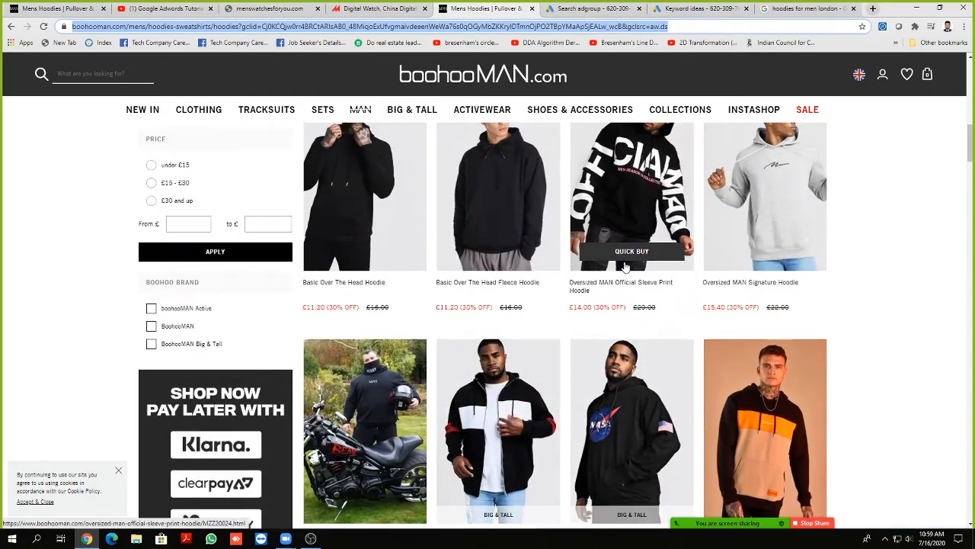
scroll(605, 272, down, 2)
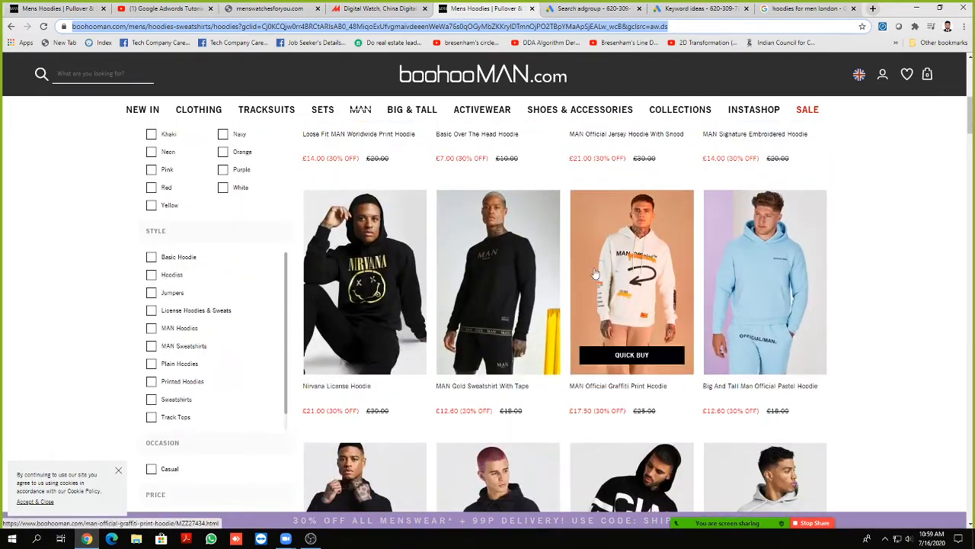
Step: Examine the keyword ideas "black hoodie", "oversized hoodie", "white hoodie" and "off white hoodie" as candidates, and return to the ad group setup
click(614, 8)
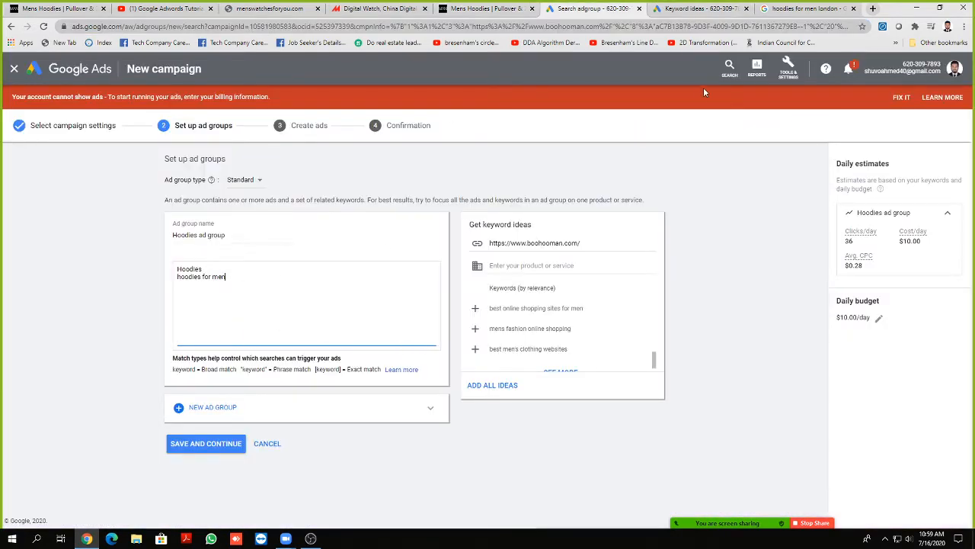
click(695, 8)
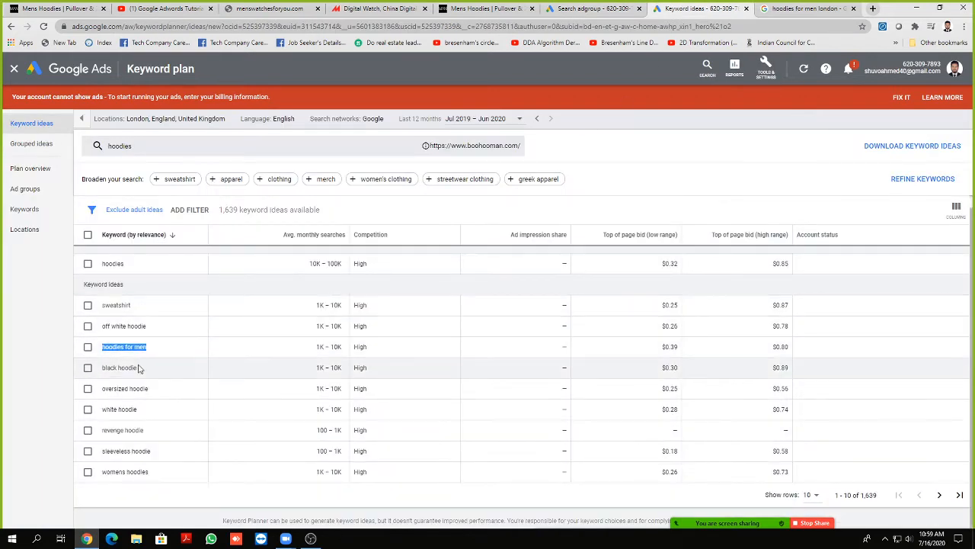
drag(137, 369, 103, 369)
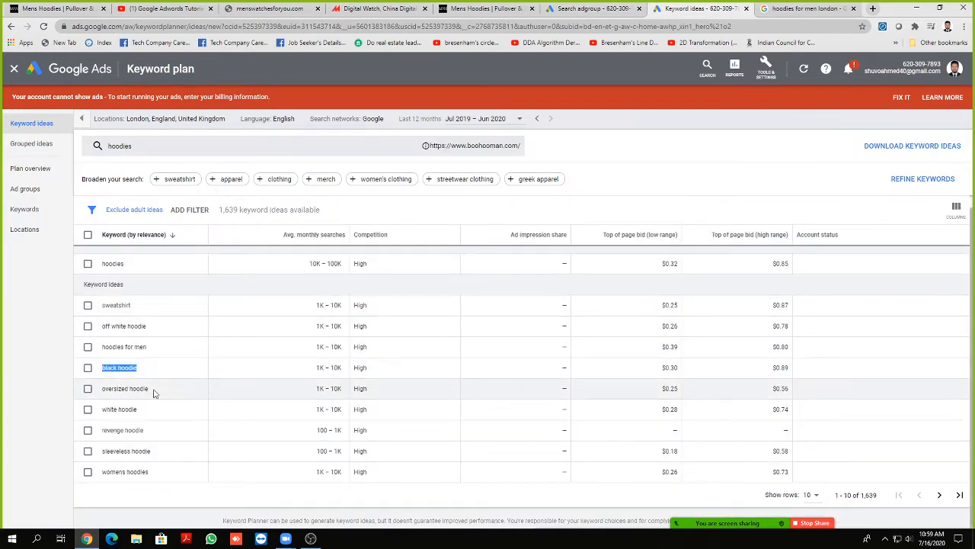
drag(156, 393, 87, 389)
drag(139, 410, 110, 410)
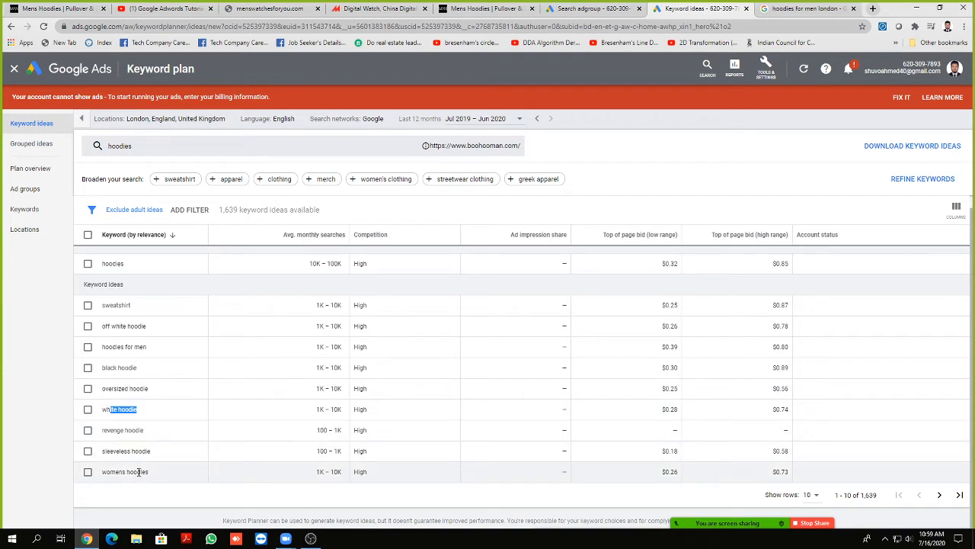
scroll(136, 401, up, 1)
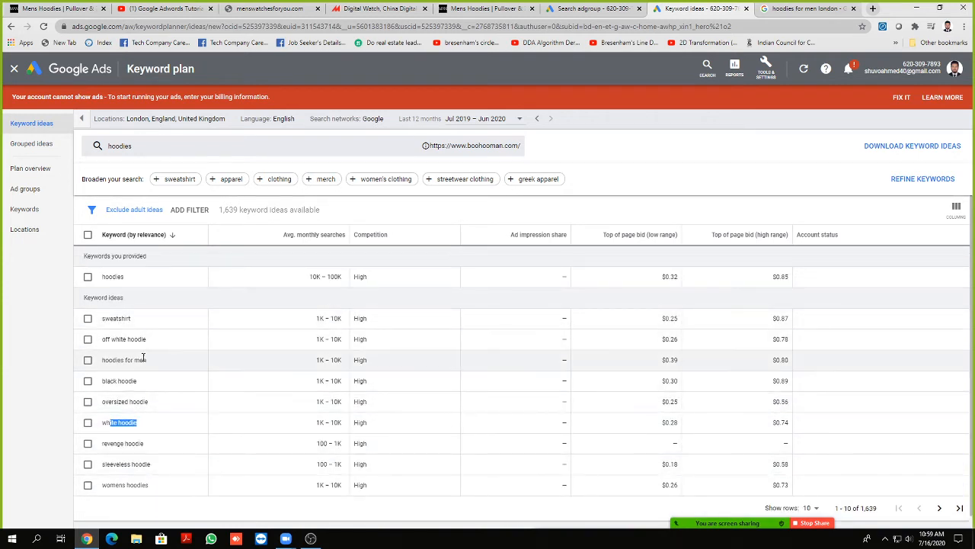
drag(154, 343, 102, 342)
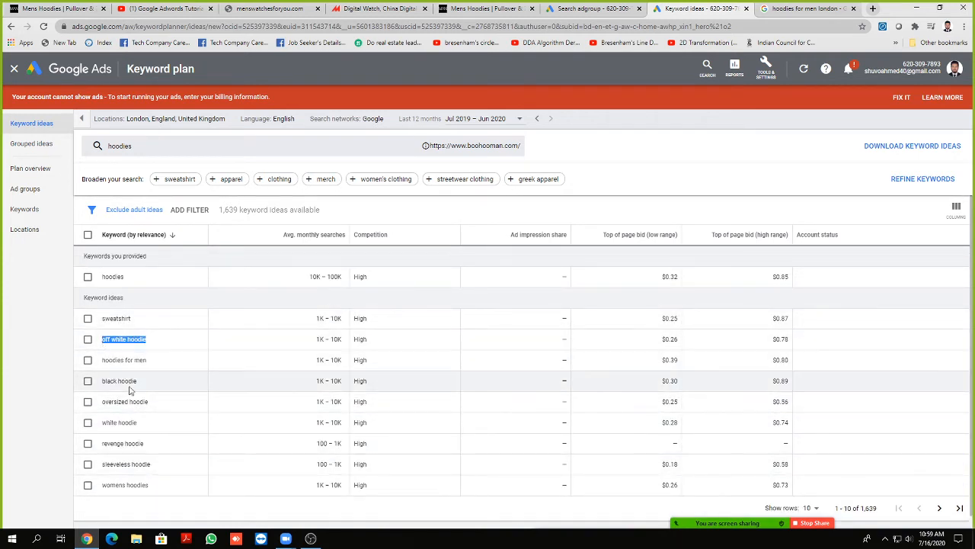
click(592, 9)
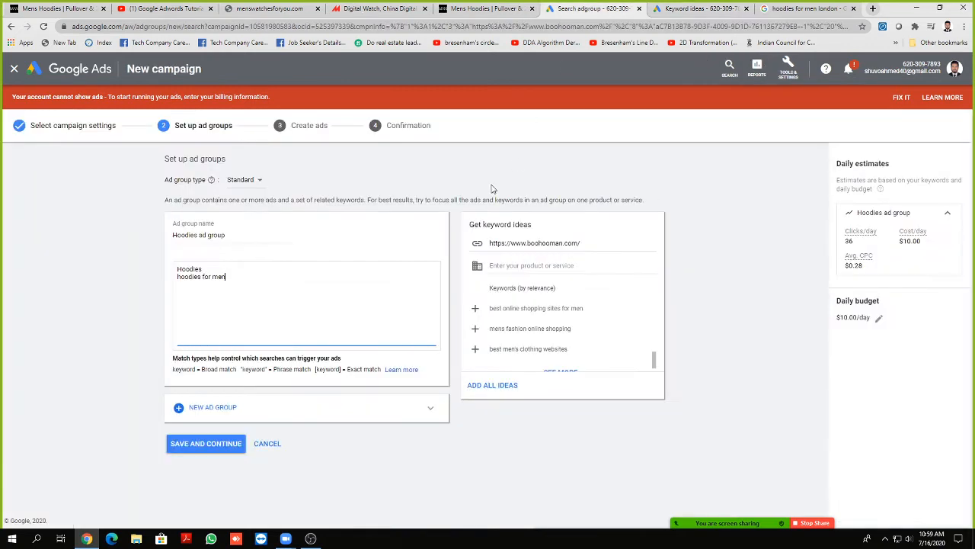
Step: Leave the ad group setup without saving and go back to the campaign settings stage
click(95, 293)
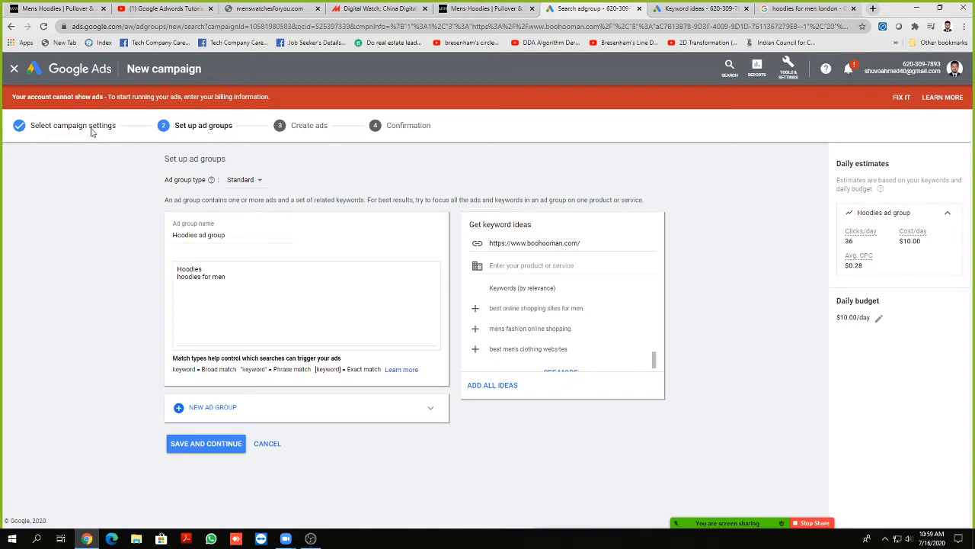
click(268, 445)
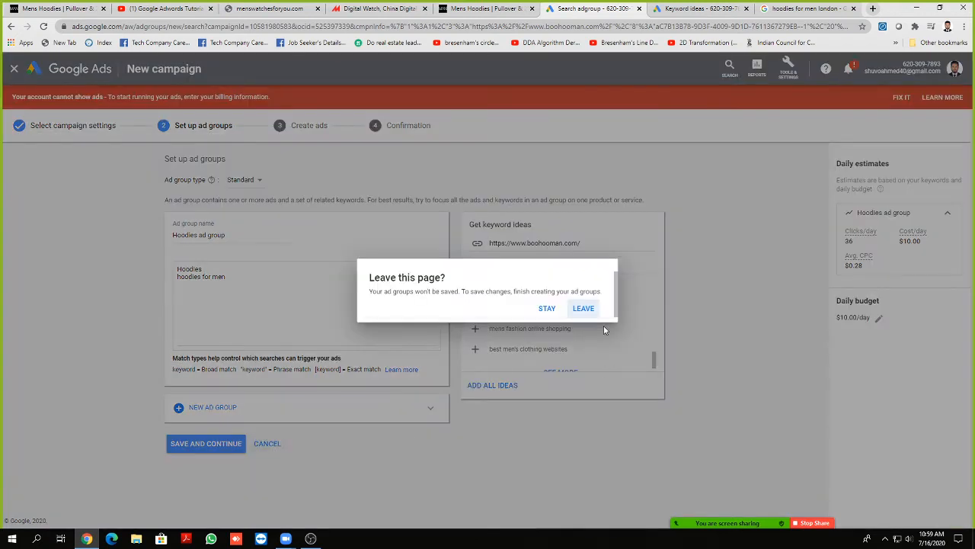
click(547, 310)
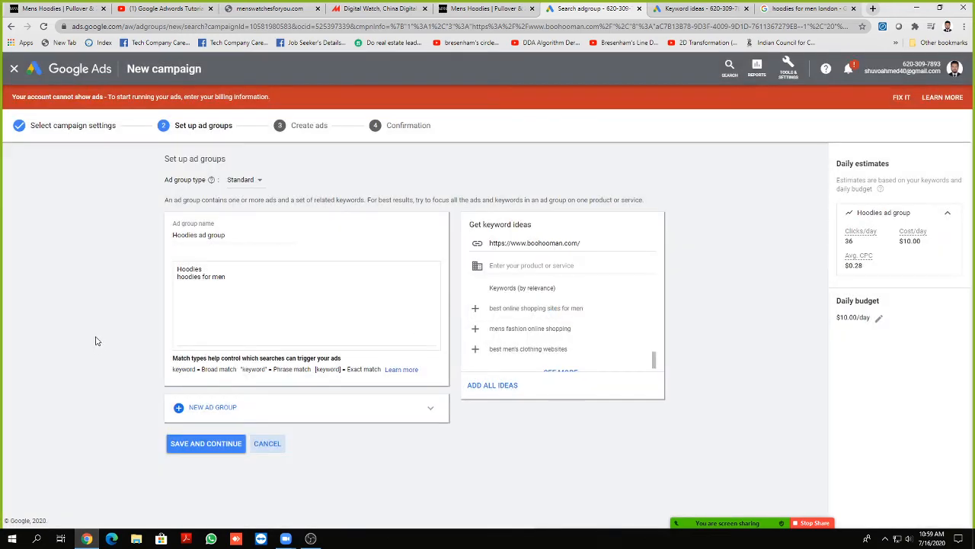
click(11, 26)
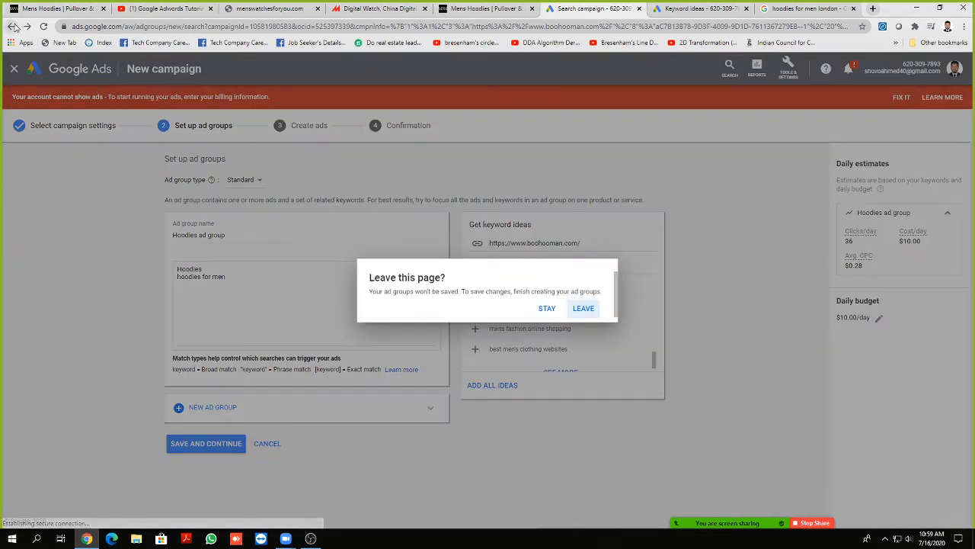
click(580, 309)
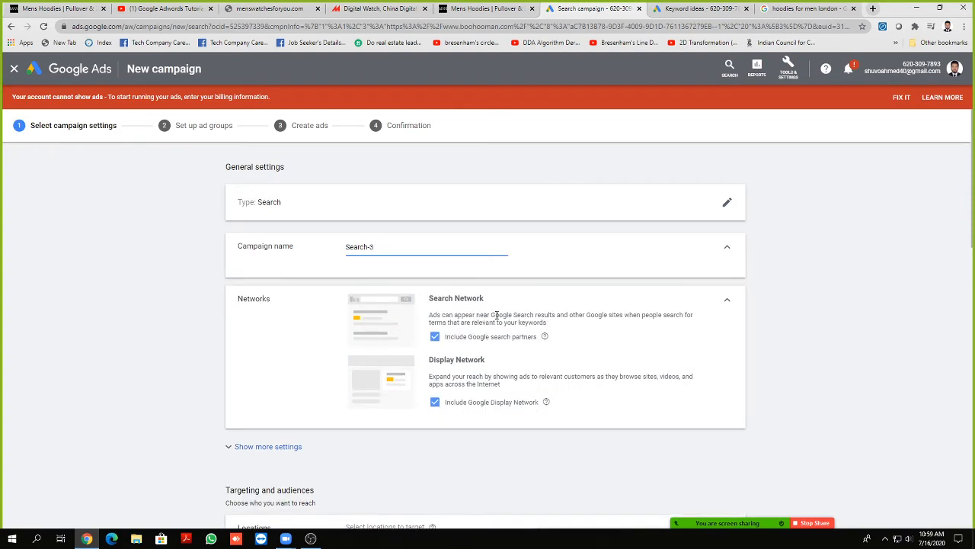
Step: Review the campaign settings through to the types offered under Ad extensions
scroll(496, 317, down, 5)
scroll(493, 320, down, 6)
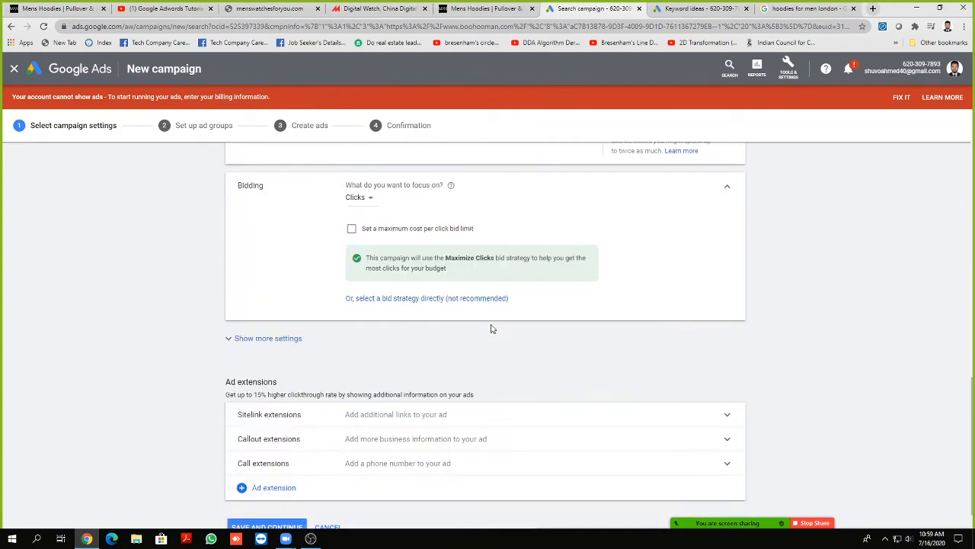
scroll(492, 329, down, 1)
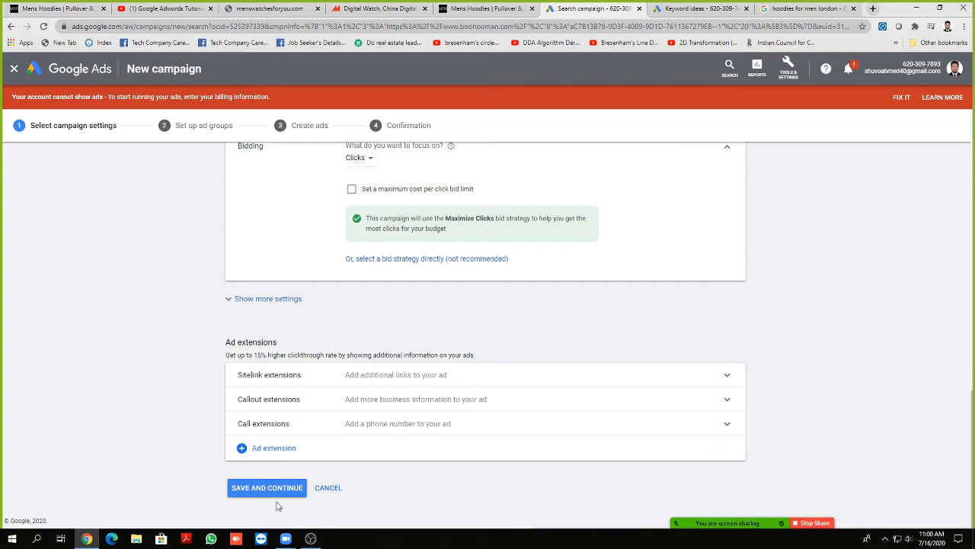
scroll(389, 492, up, 1)
scroll(389, 494, down, 1)
drag(227, 342, 278, 340)
click(276, 340)
triple_click(277, 340)
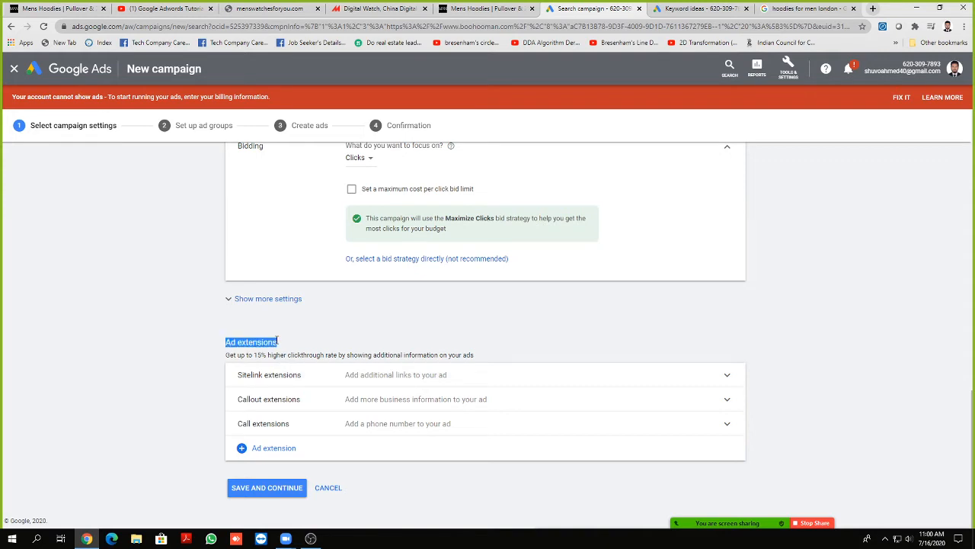
click(275, 341)
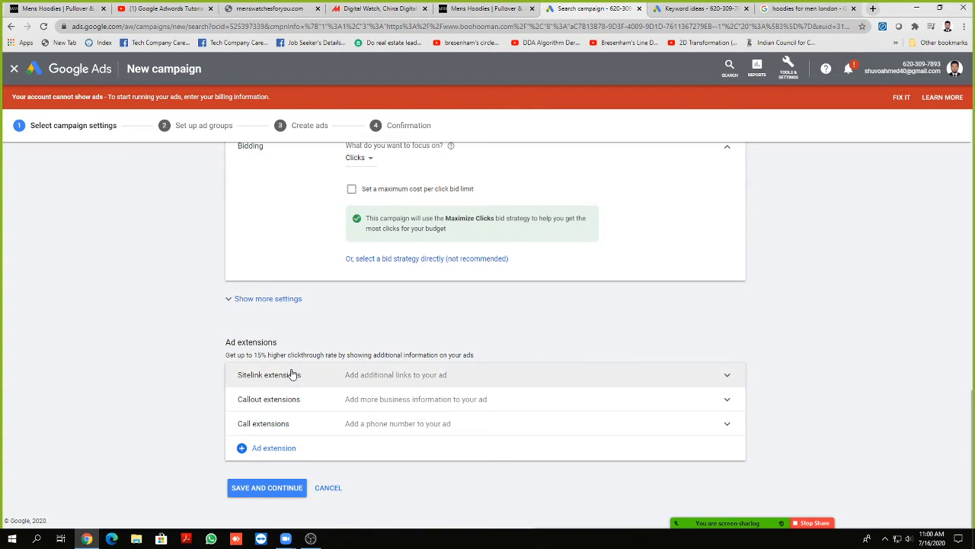
Step: Set the campaign's average daily budget to $10
scroll(288, 373, up, 3)
scroll(288, 374, up, 10)
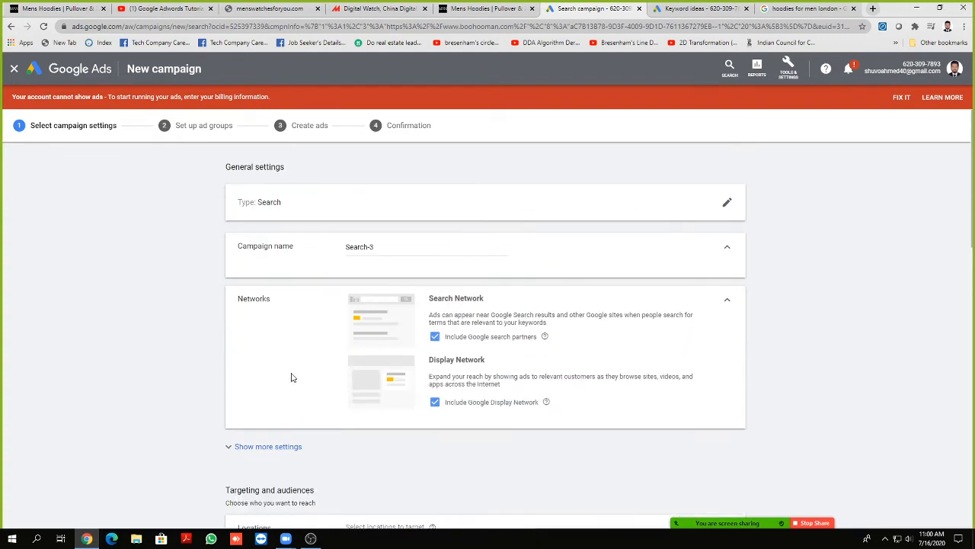
scroll(564, 346, down, 2)
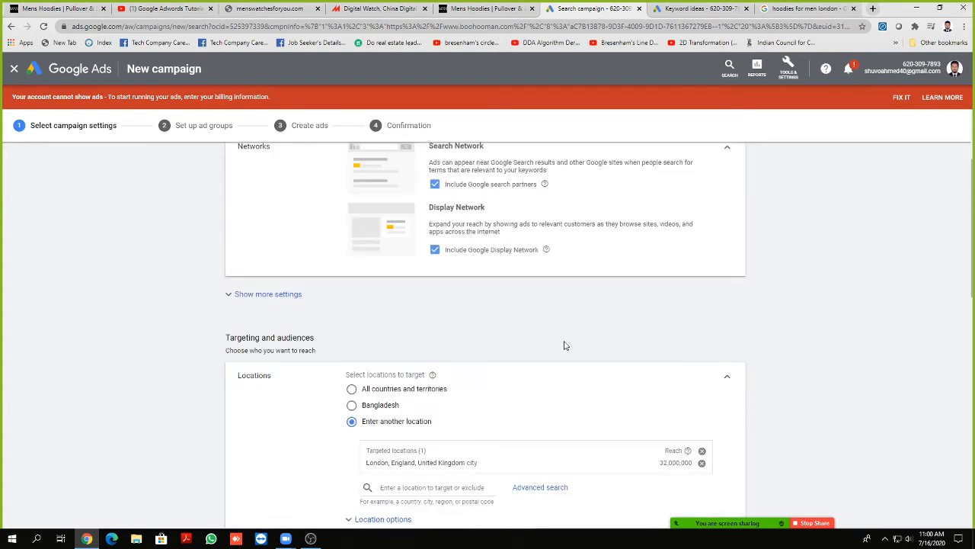
scroll(564, 346, down, 3)
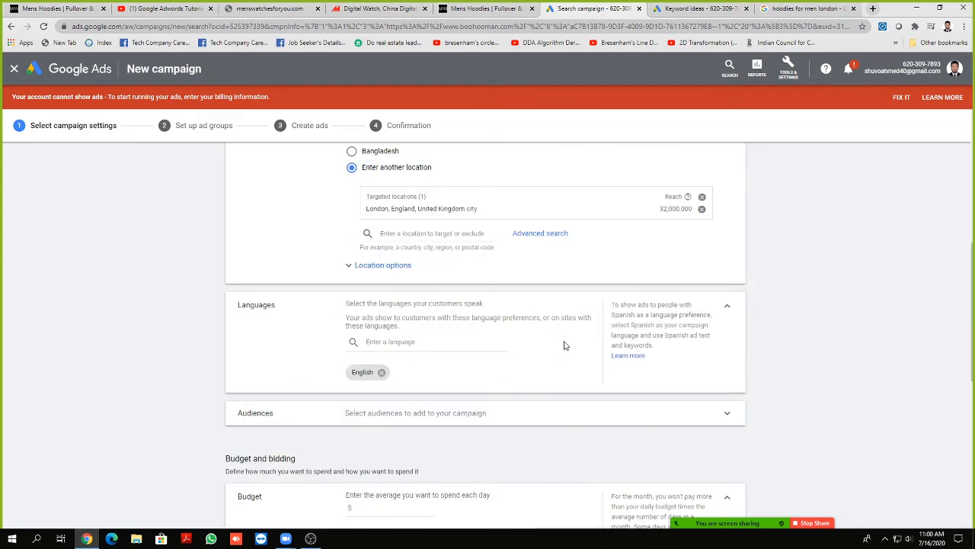
scroll(564, 346, down, 3)
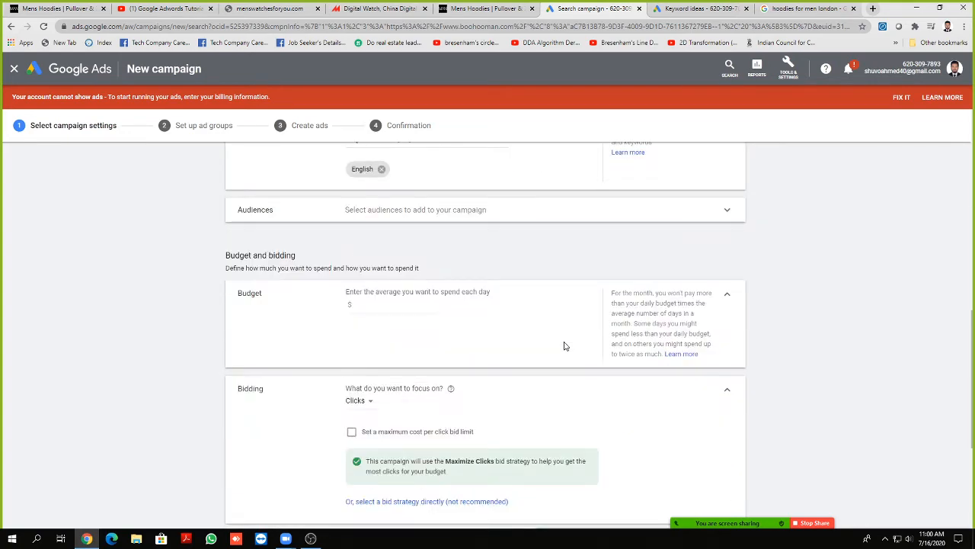
scroll(564, 346, down, 1)
click(392, 202)
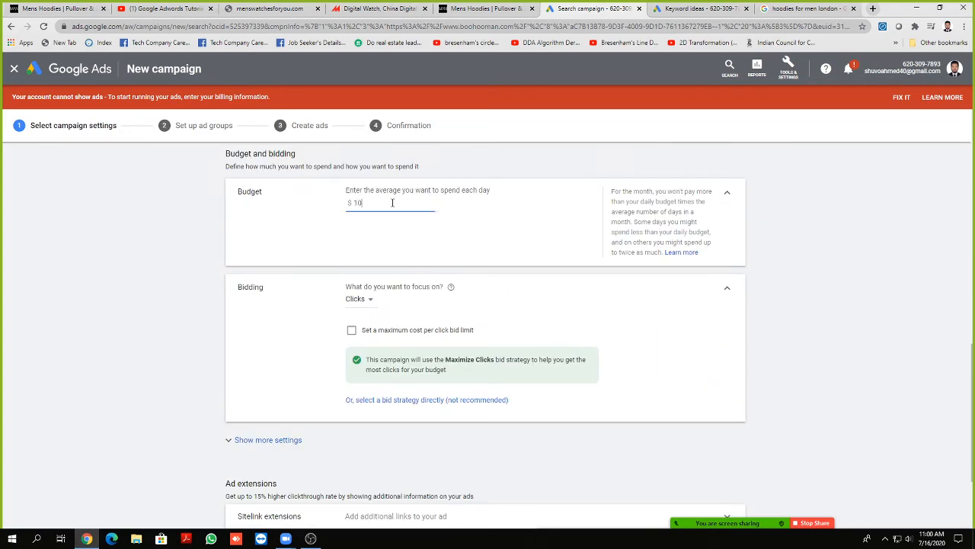
Step: Enable the maximum cost-per-click bid limit and set it to $0.90
scroll(144, 262, down, 1)
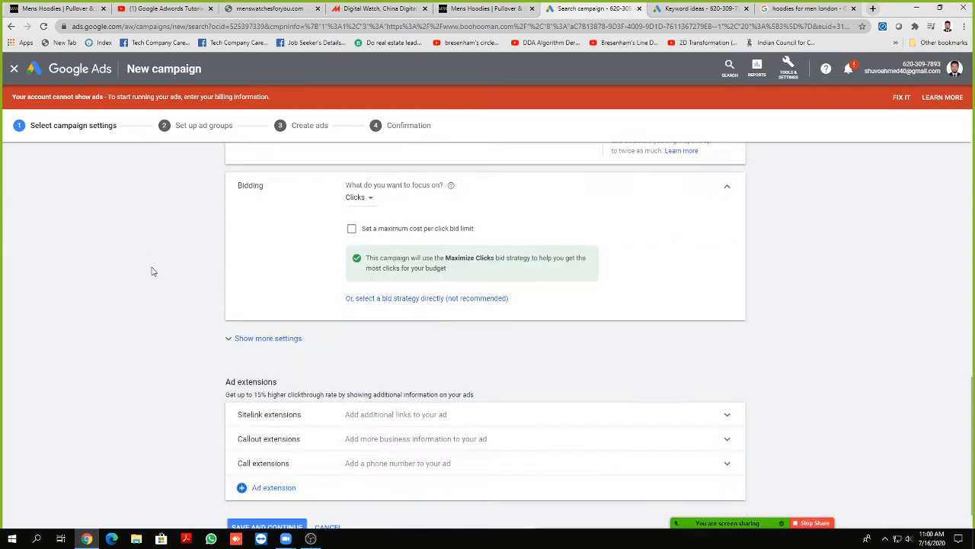
click(352, 229)
click(382, 267)
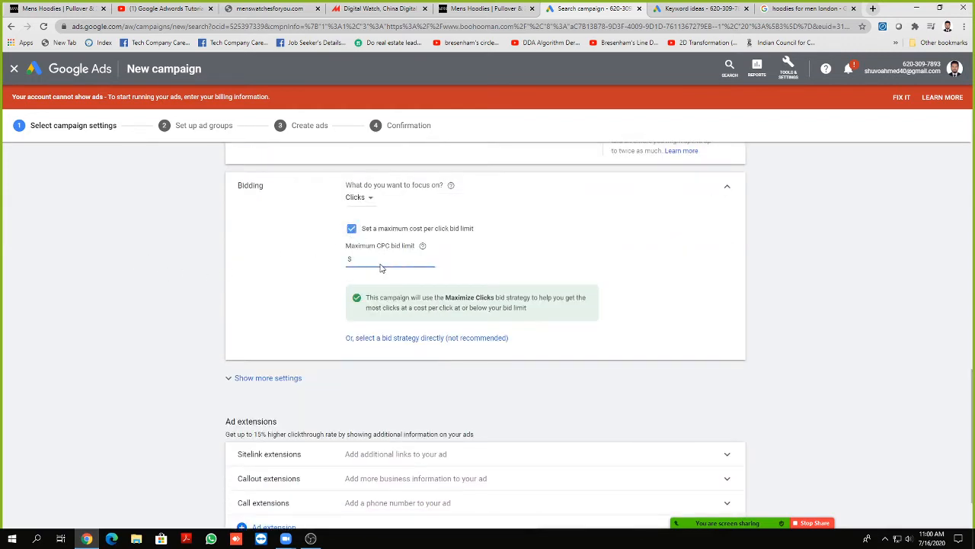
text(.9)
Step: Expand the campaign's sitelink extensions and start adding a new sitelink extension
scroll(112, 290, down, 1)
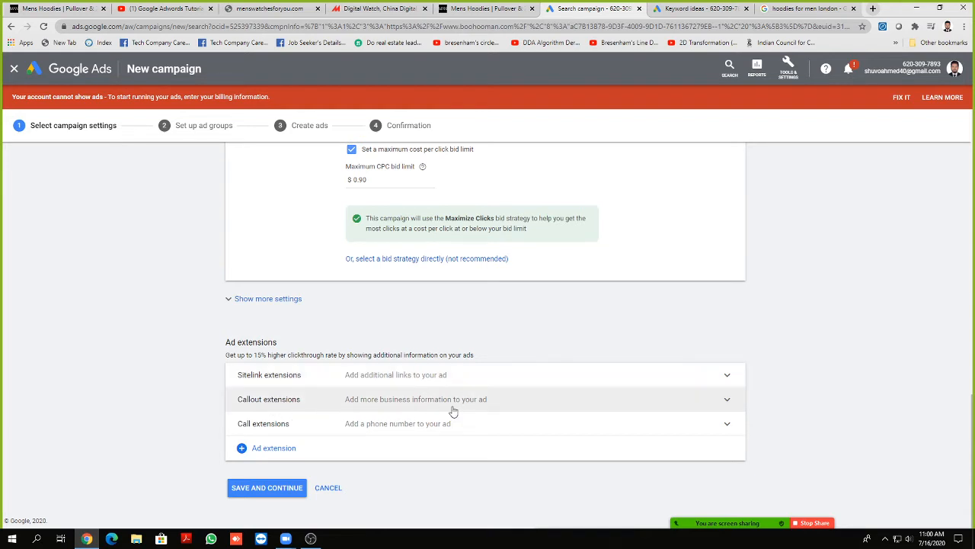
click(420, 379)
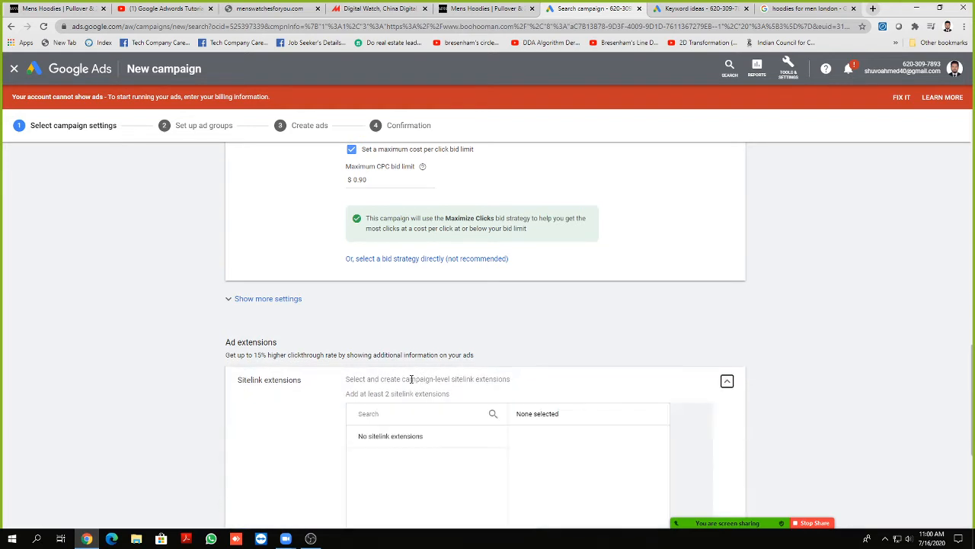
scroll(366, 381, down, 2)
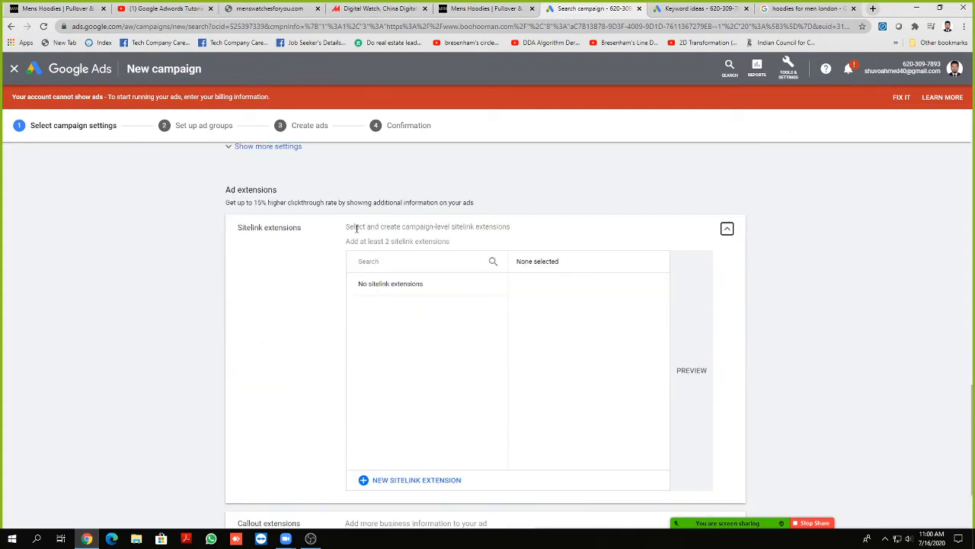
drag(356, 227, 509, 226)
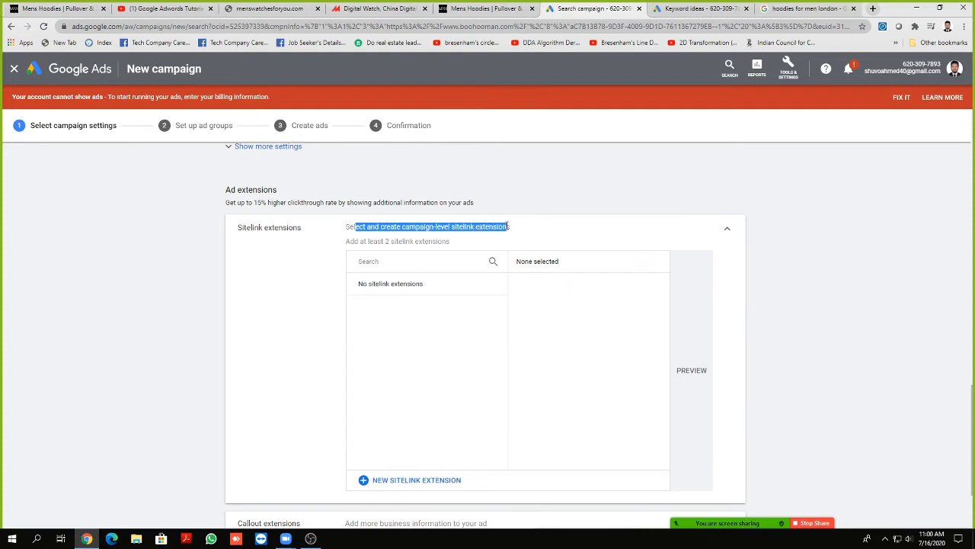
click(406, 240)
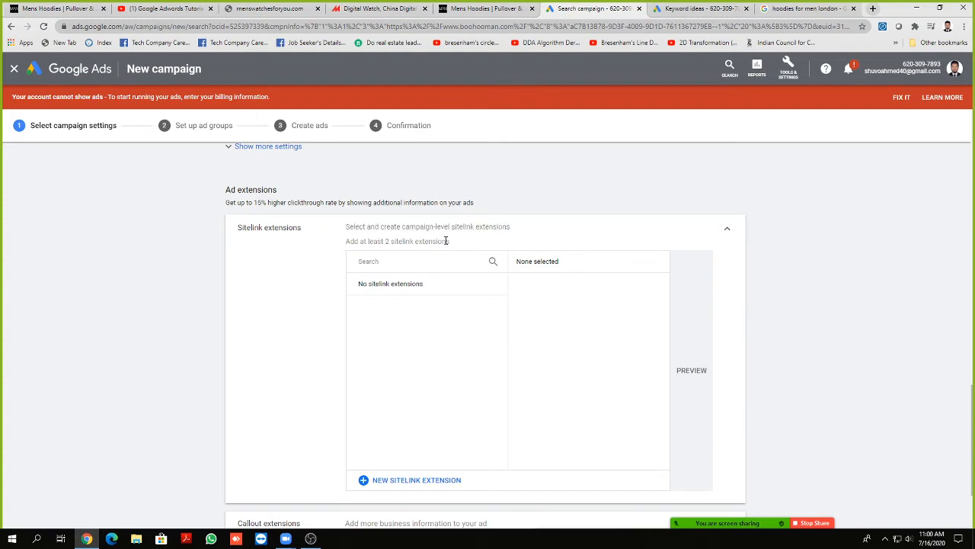
scroll(285, 283, down, 2)
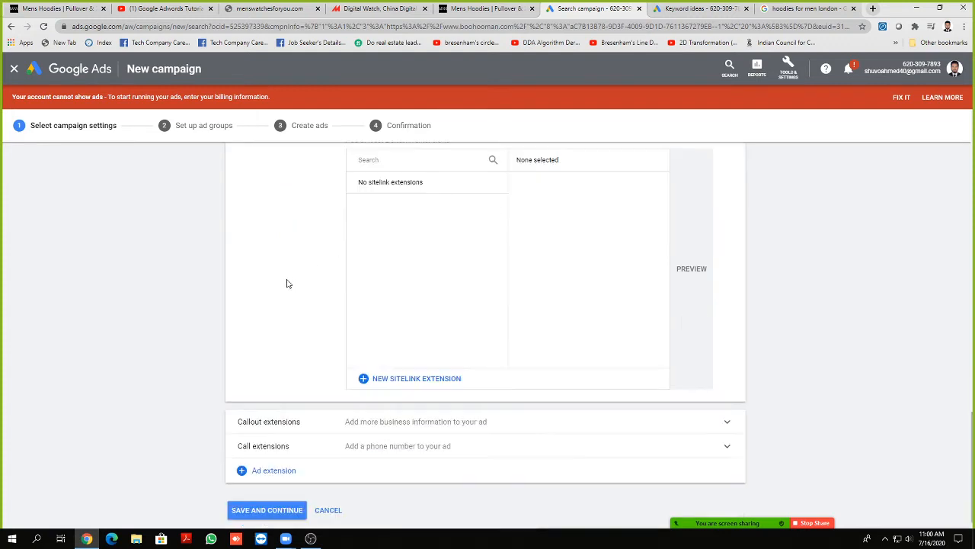
click(375, 381)
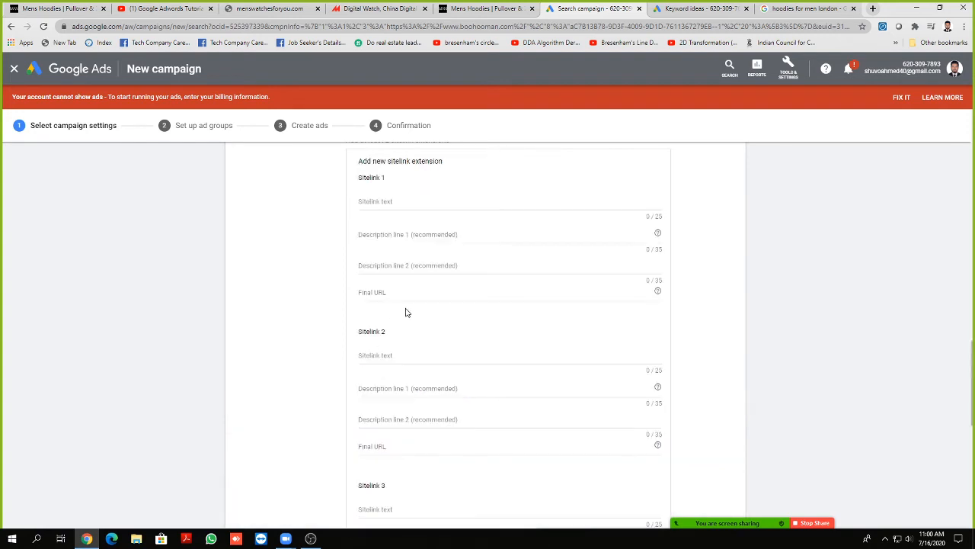
Step: Examine the sitelink text, description line and final URL fields for sitelinks 1 to 4
scroll(404, 310, up, 2)
scroll(402, 290, down, 1)
click(398, 252)
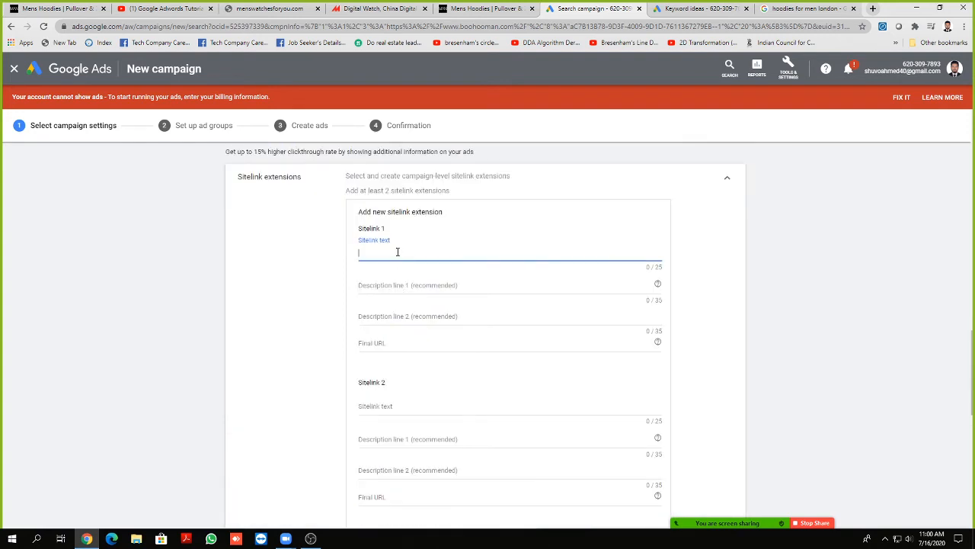
click(398, 285)
scroll(394, 288, down, 2)
click(384, 248)
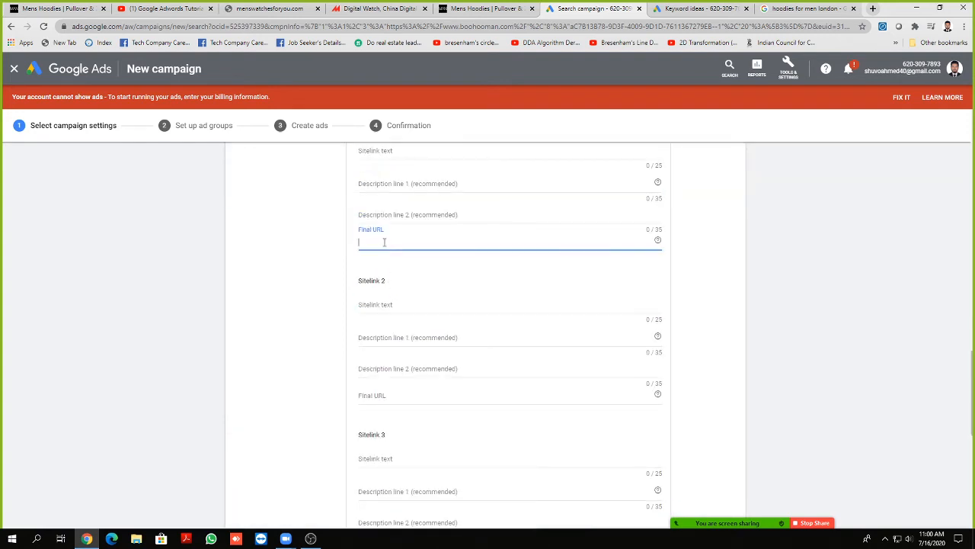
scroll(384, 251, down, 1)
click(398, 253)
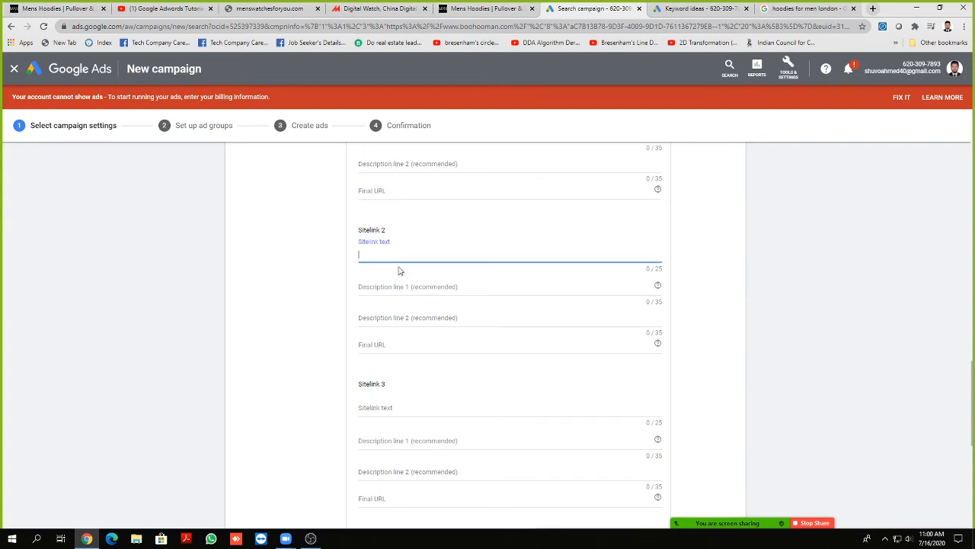
scroll(400, 263, down, 1)
click(401, 246)
click(378, 297)
scroll(378, 301, down, 5)
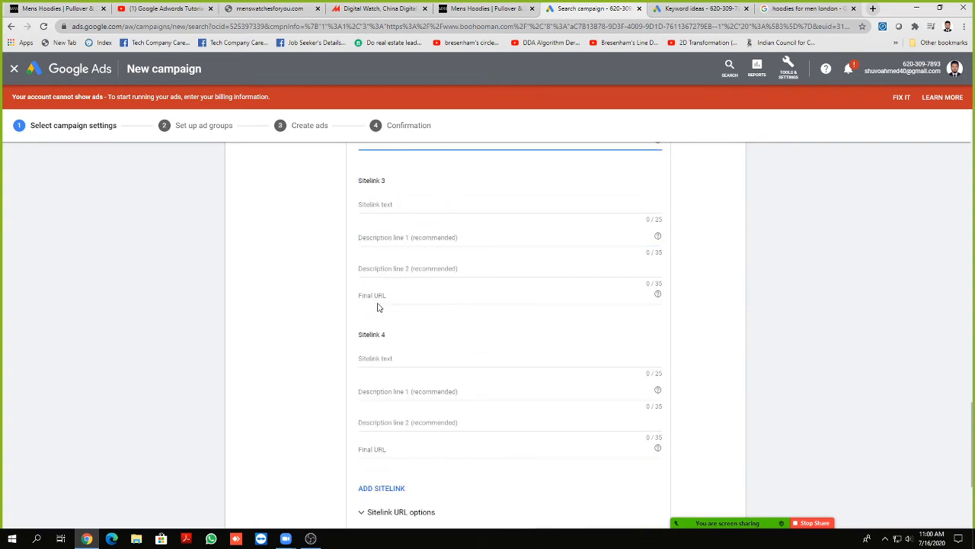
scroll(360, 349, up, 8)
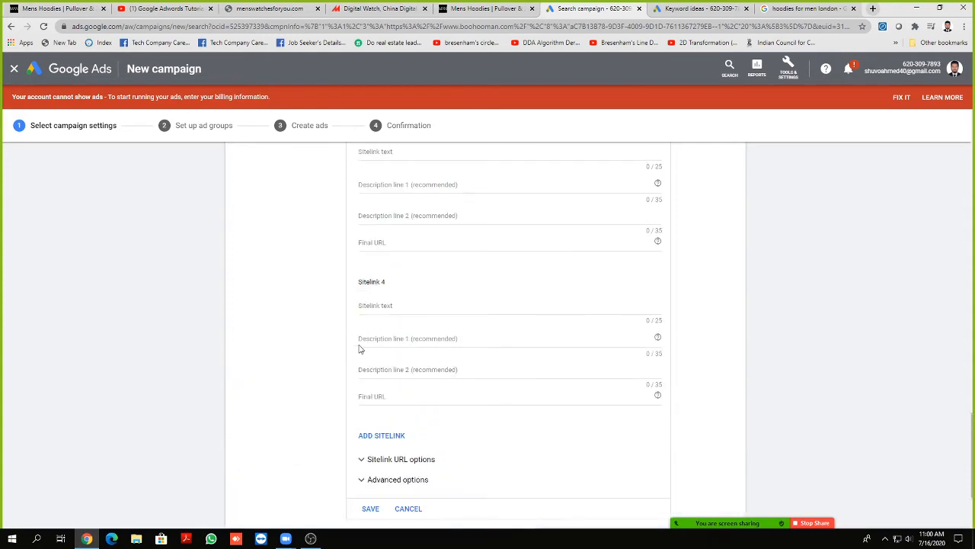
Step: Check the "hoodies for men london" search ads and examine the boohooMAN hoodies page's URL, from the domain through its path
click(770, 8)
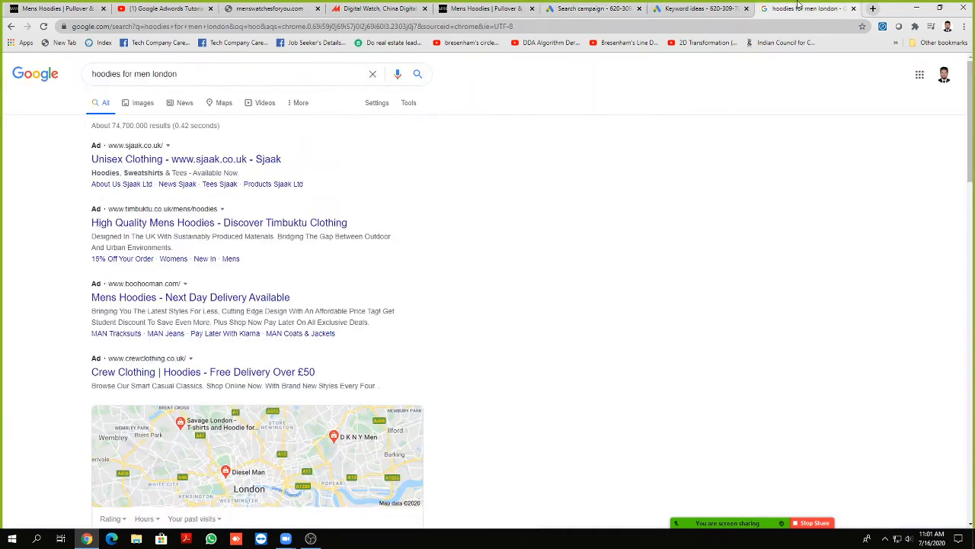
click(84, 9)
click(171, 28)
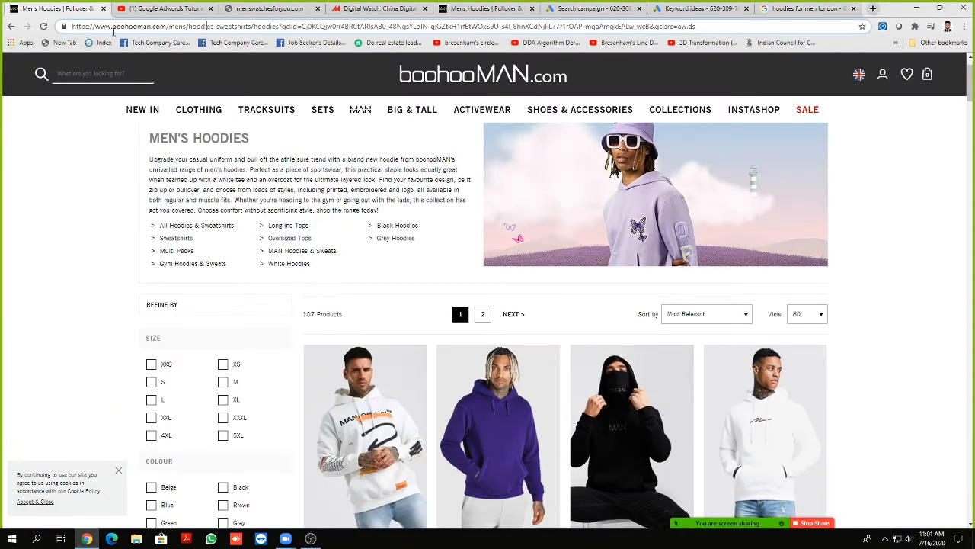
drag(169, 26, 711, 28)
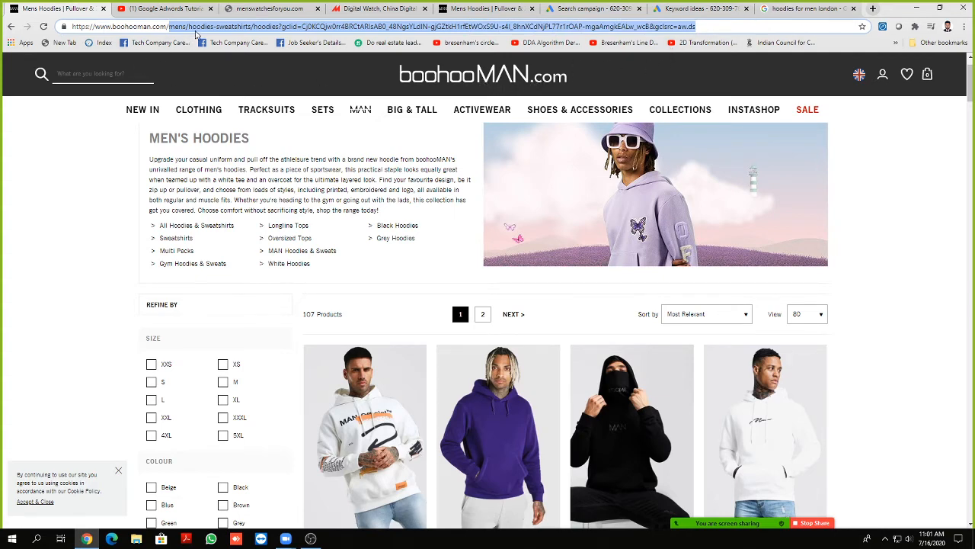
click(54, 201)
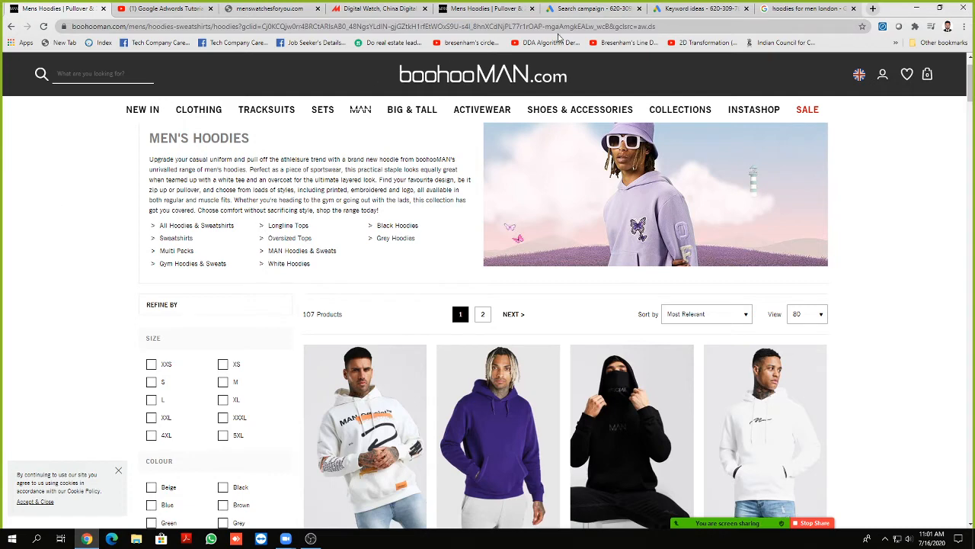
drag(656, 26, 81, 41)
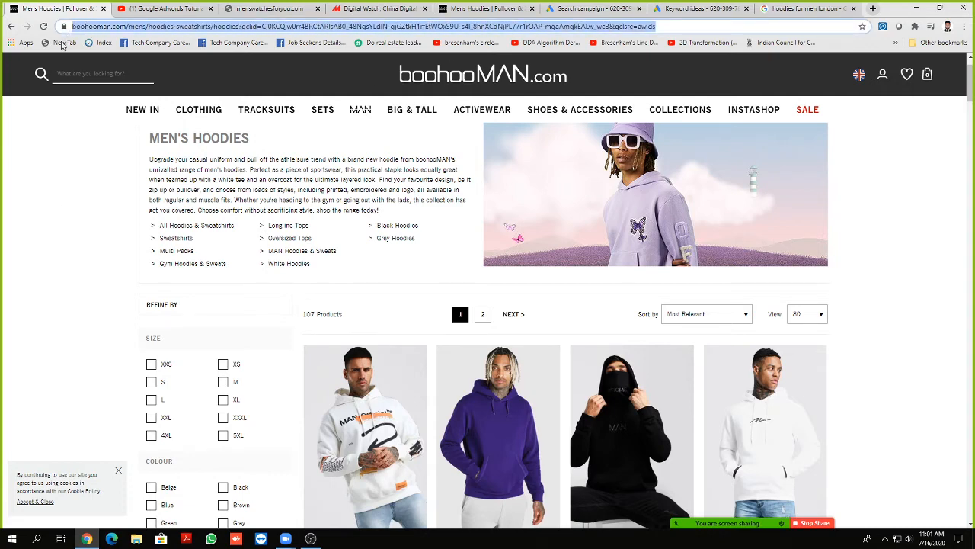
click(44, 162)
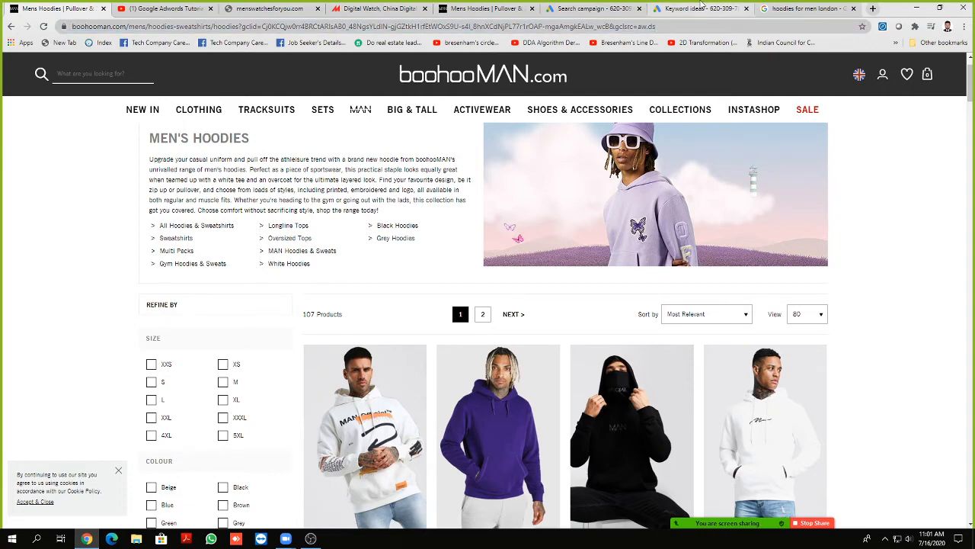
Step: Collapse the unfilled sitelink extensions in the new Google Ads campaign and save the campaign settings to continue to ad group setup
click(706, 7)
click(594, 9)
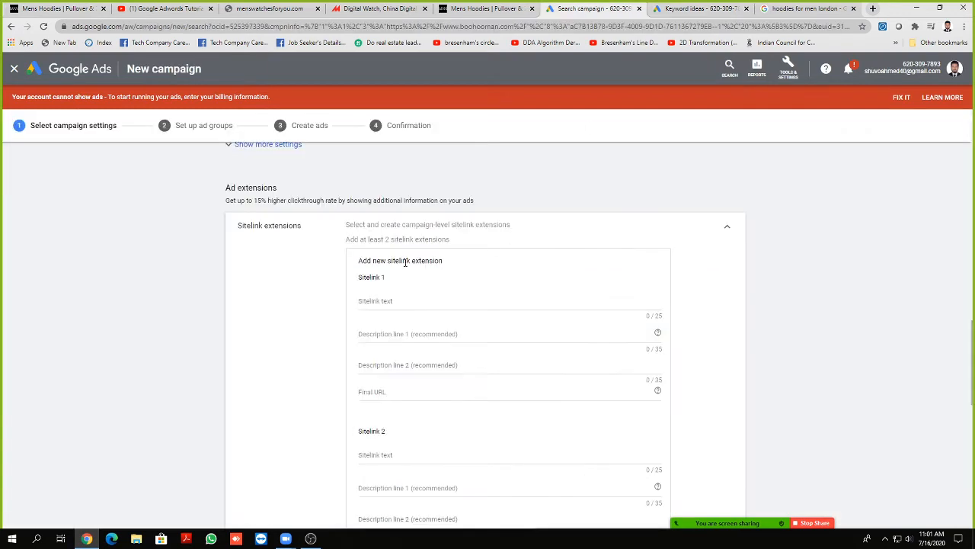
scroll(221, 275, down, 2)
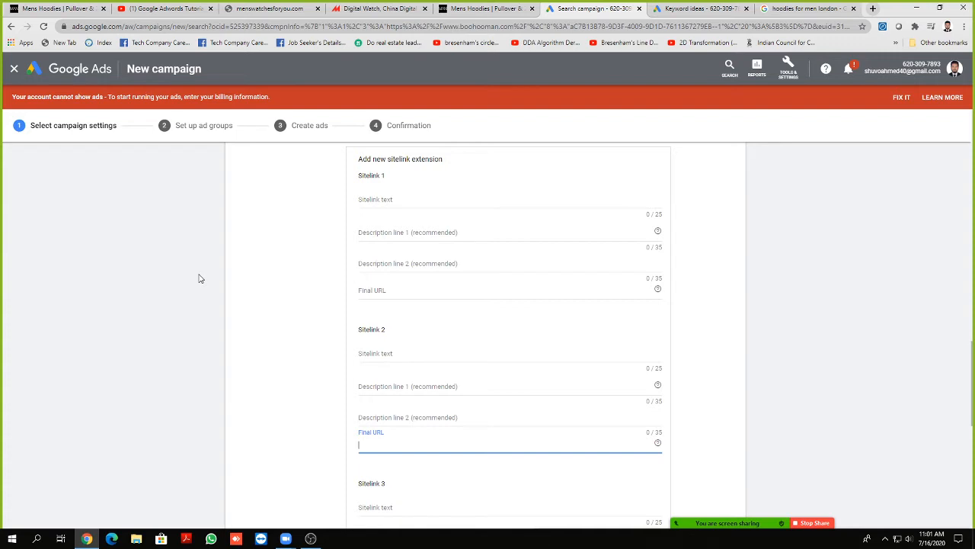
scroll(199, 278, up, 3)
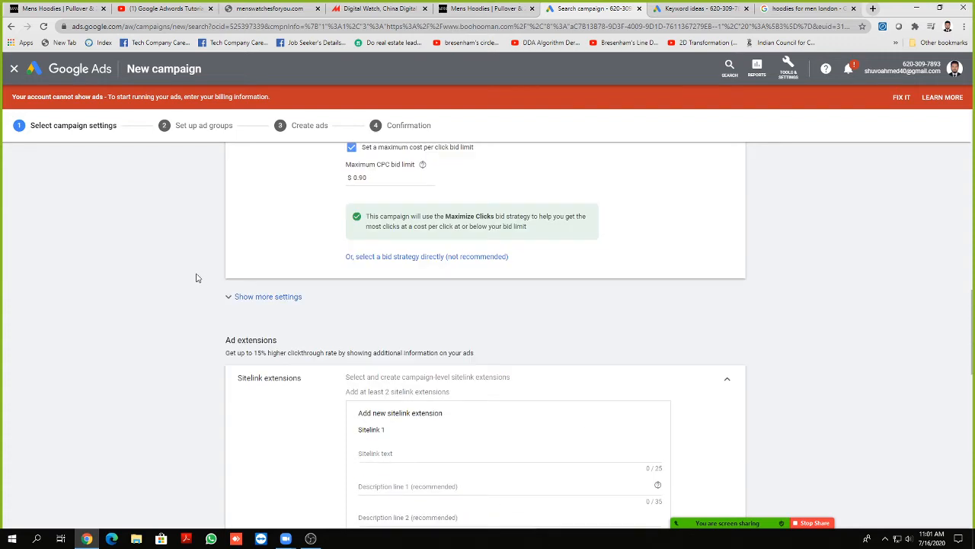
click(721, 386)
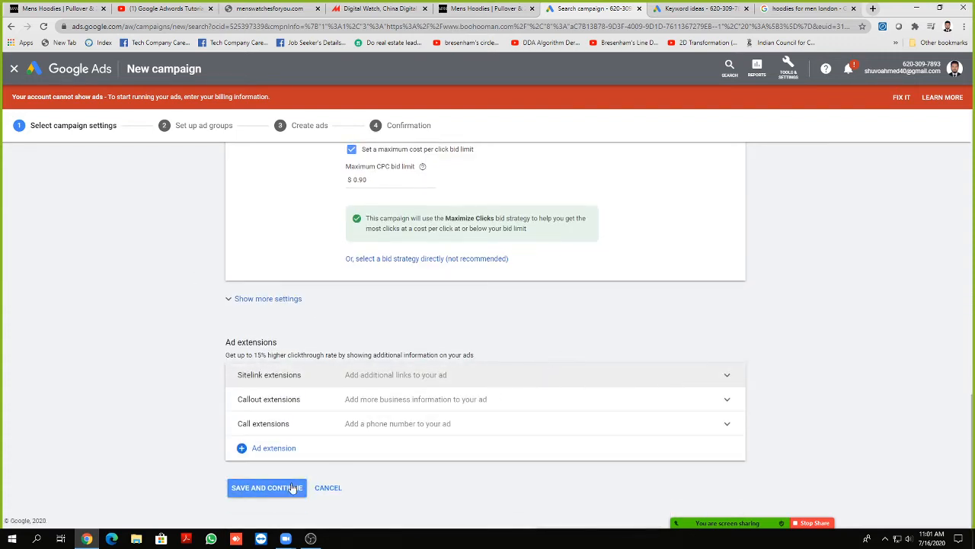
click(285, 488)
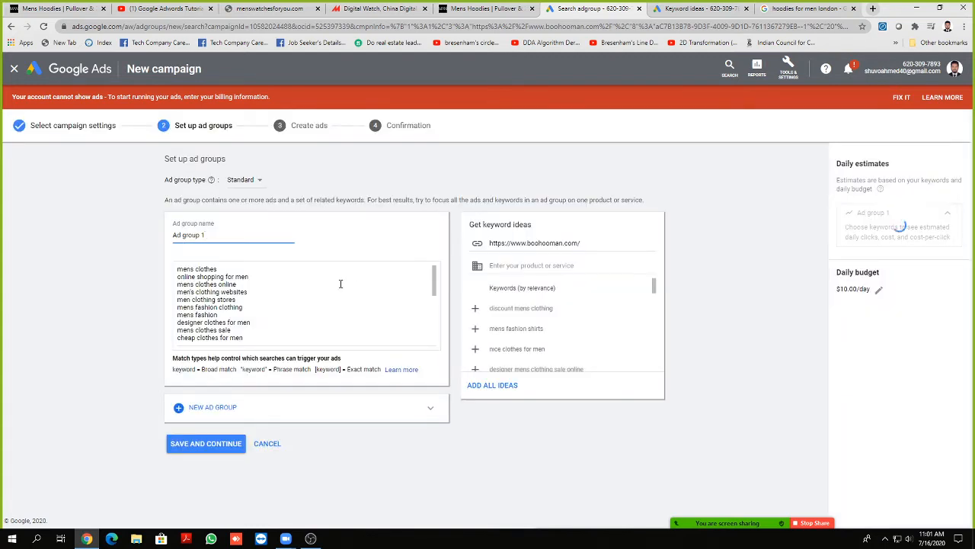
Step: Remove all the suggested keywords from the Ad group 1 keyword list
drag(583, 242, 490, 241)
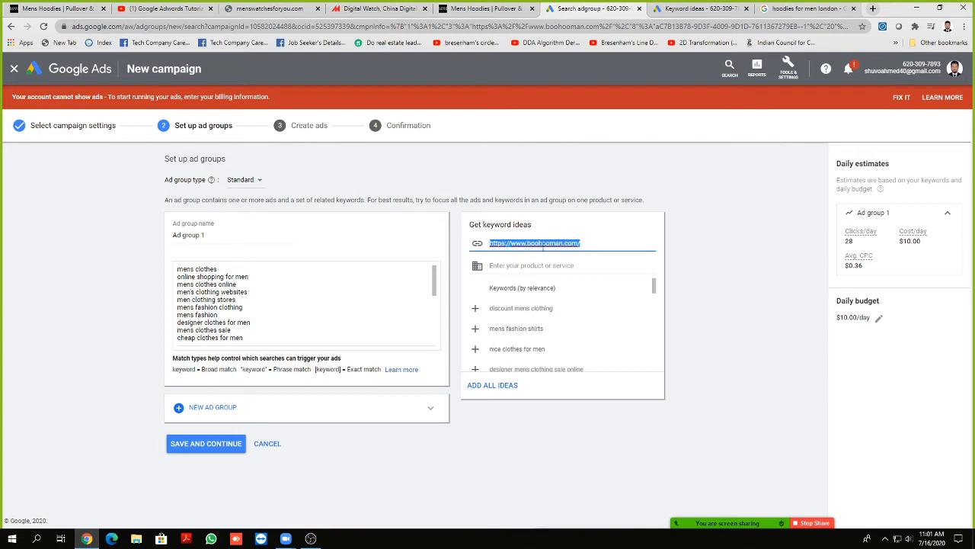
click(274, 310)
drag(268, 337, 167, 268)
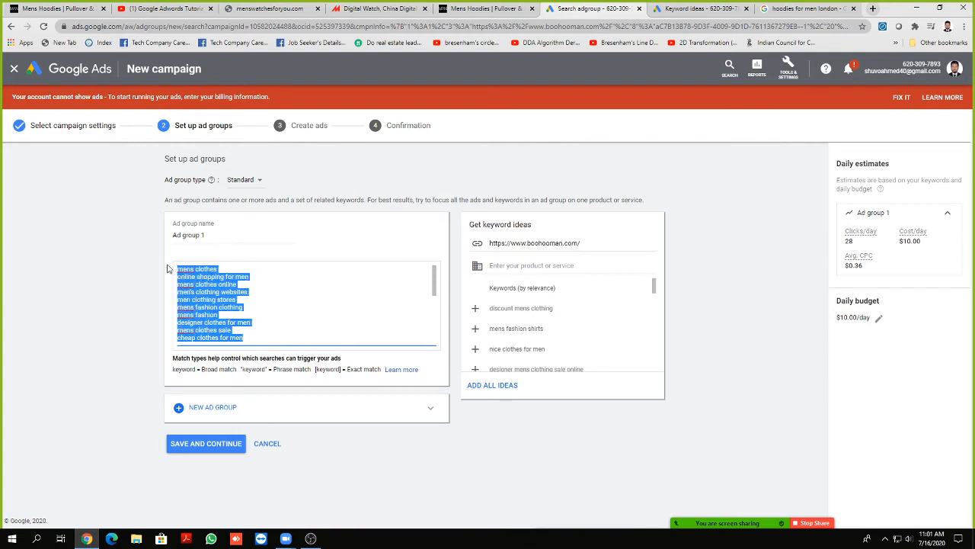
key(ctrl+x)
key(ctrl+a)
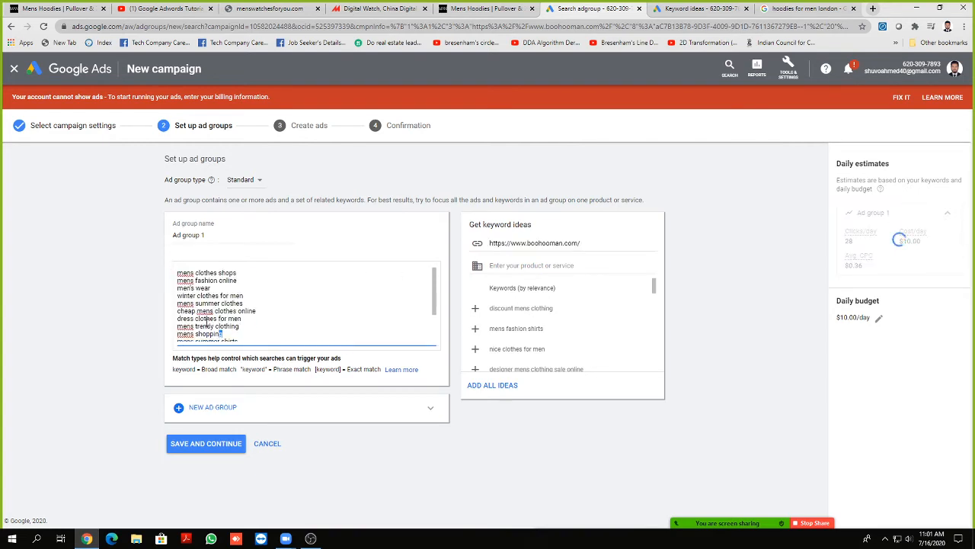
key(ctrl+v)
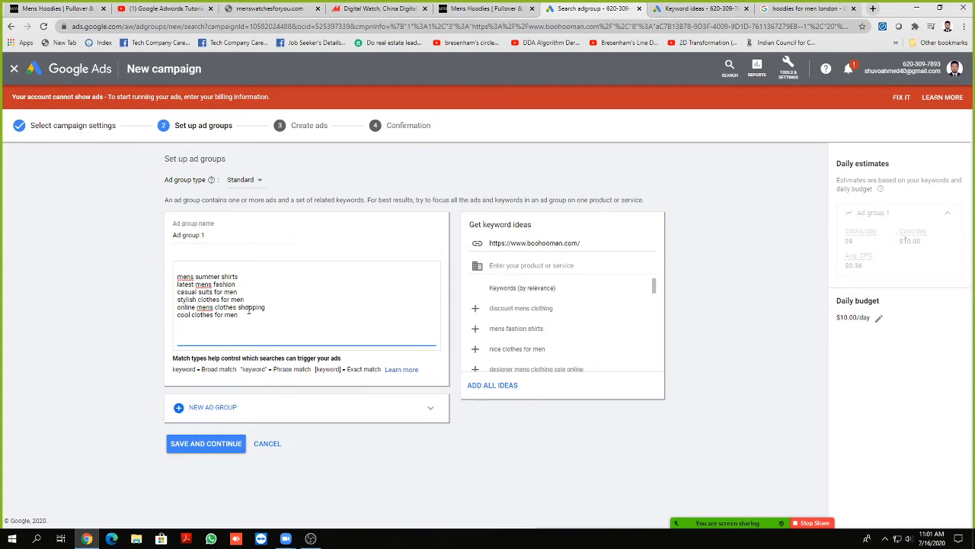
drag(248, 308, 168, 273)
key(ctrl+x)
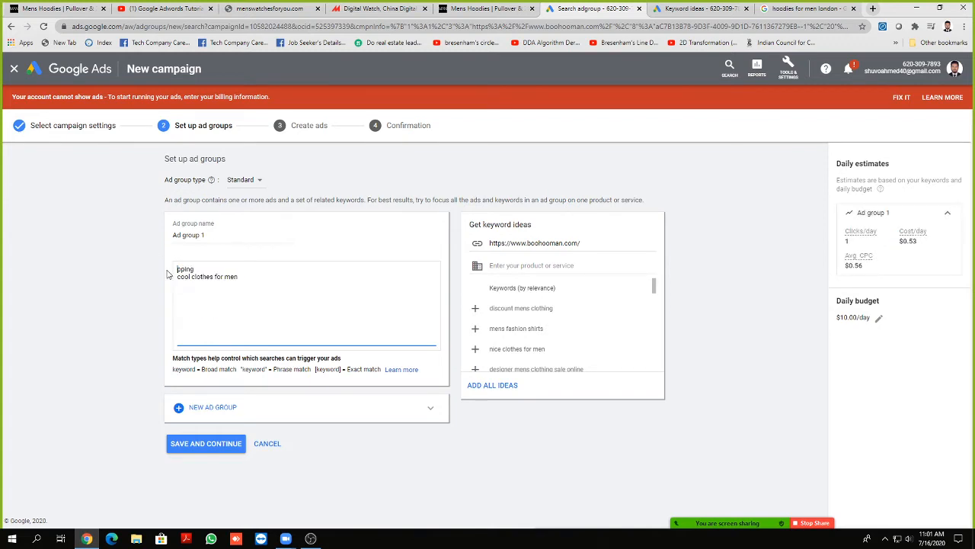
drag(242, 279, 103, 279)
key(ctrl+x)
Step: Copy the keyword "hoodies" from the Keyword Planner ideas into the Ad group 1 keyword list
key(ctrl+Tab)
click(598, 9)
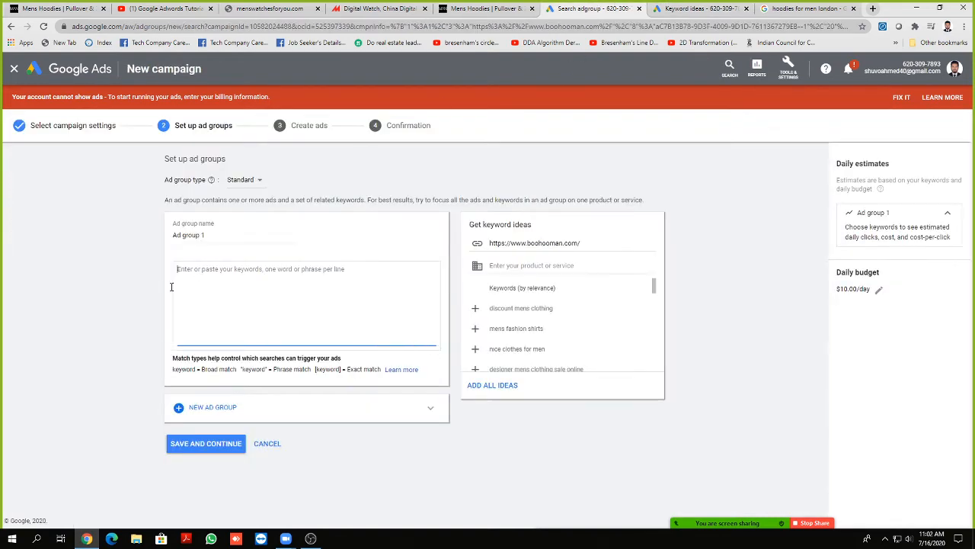
key(ctrl+v)
Step: Copy "hoodies for men" from the Keyword Planner ideas onto a new line of the Ad group 1 keyword list
key(ctrl+Tab)
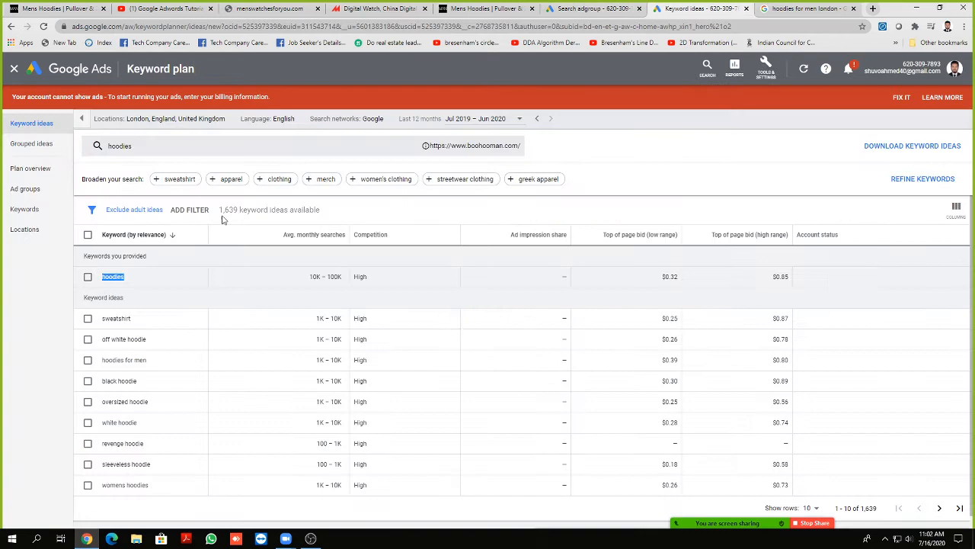
click(150, 362)
drag(149, 362, 93, 362)
click(599, 8)
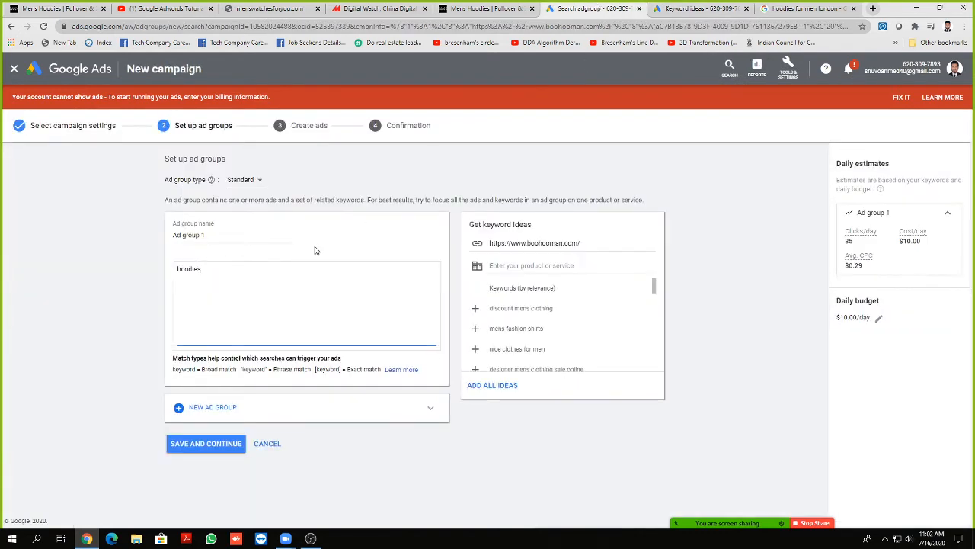
key(Return)
key(ctrl+v)
Step: Add the keyword idea "off white hoodie" from Keyword Planner on its own line in the Ad group 1 keyword list
key(ctrl+Tab)
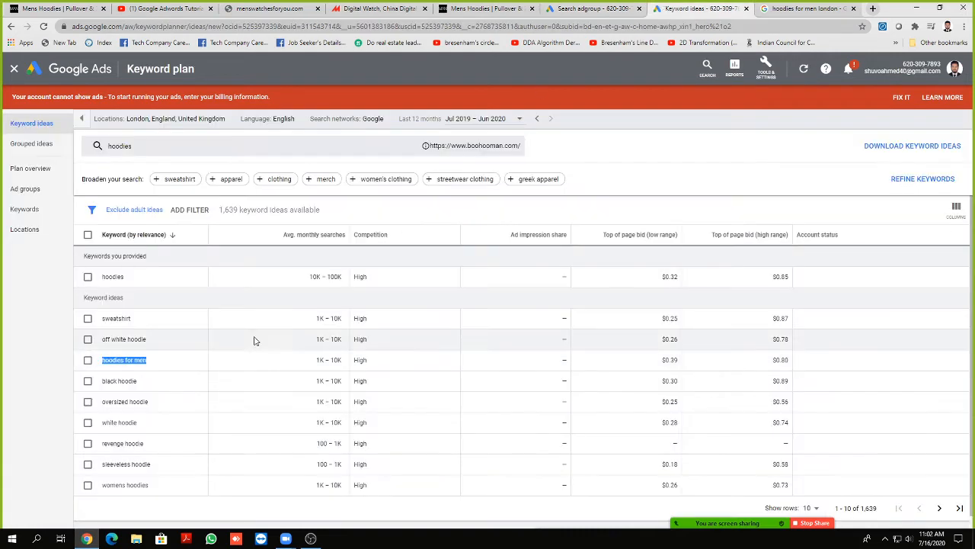
drag(151, 341, 99, 340)
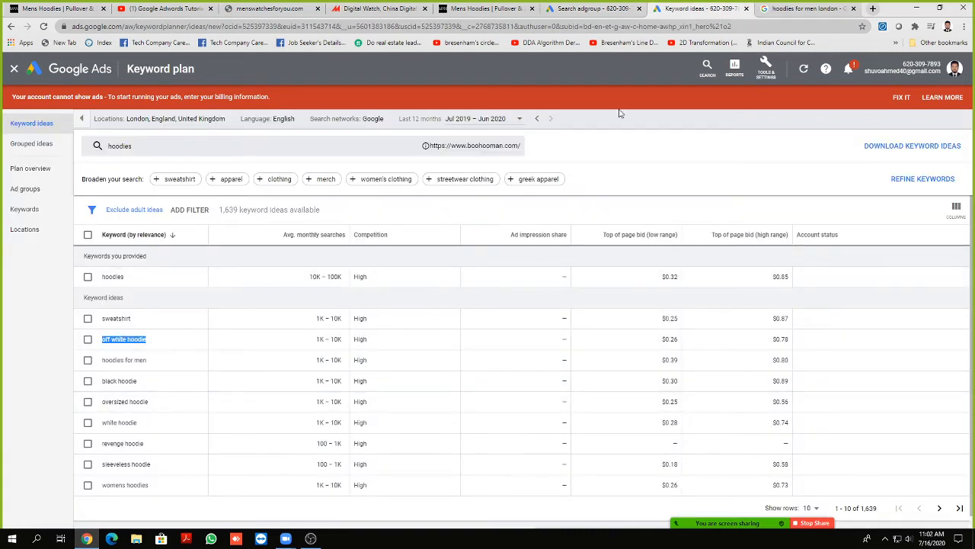
click(591, 10)
key(ctrl+v)
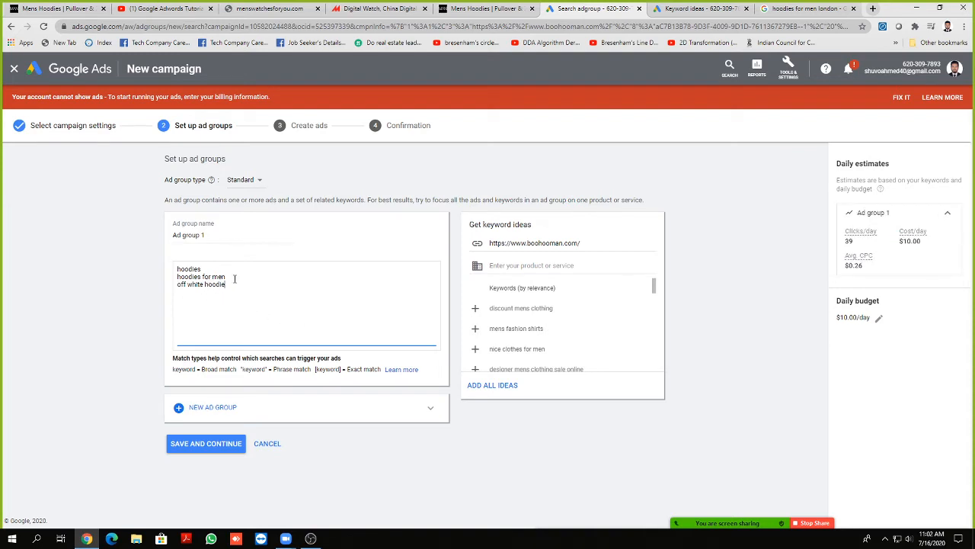
Step: Duplicate the "hoodies for men" keyword on the line below it and change the copy to "hoodies+for+men"
drag(231, 276, 178, 280)
click(233, 278)
key(Return)
key(ctrl+v)
text(+)
click(215, 284)
text(+)
click(91, 380)
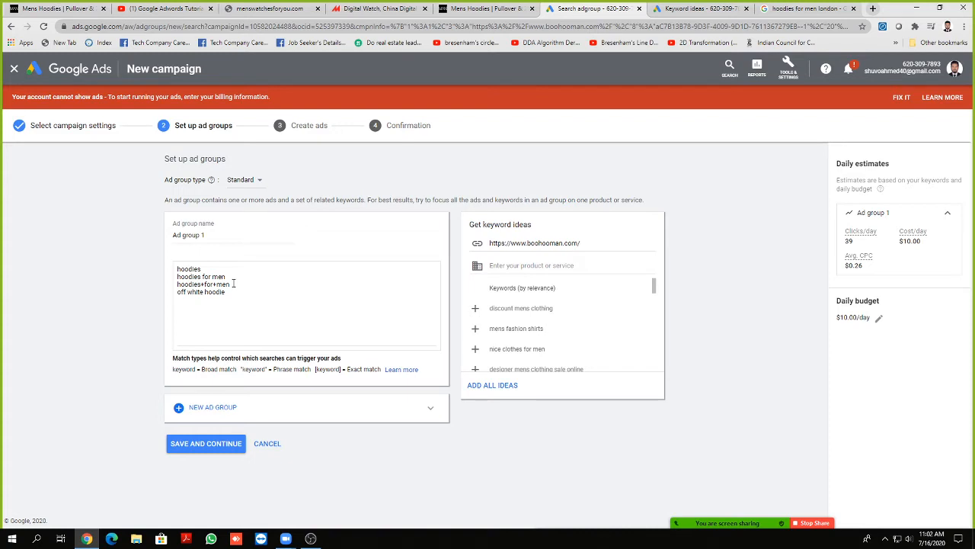
drag(231, 283, 174, 286)
click(126, 286)
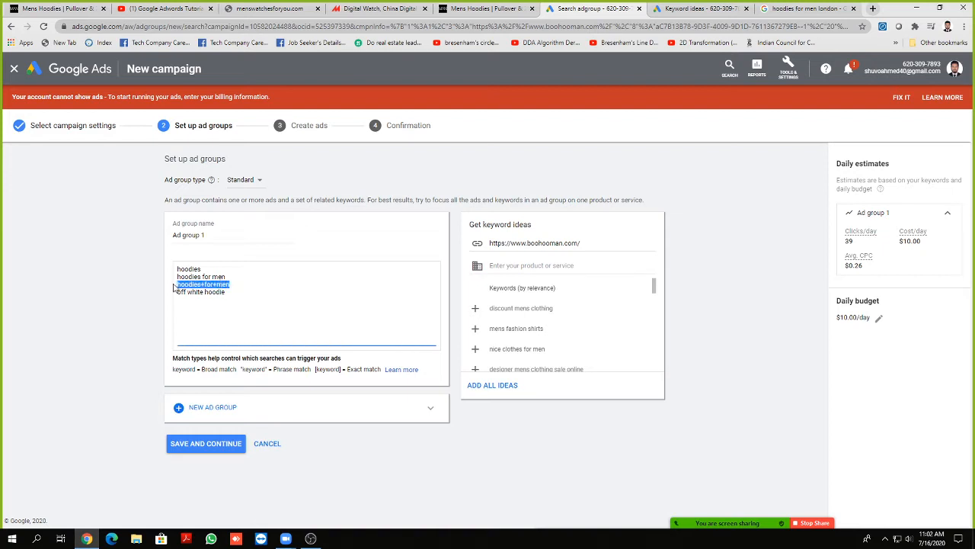
click(124, 285)
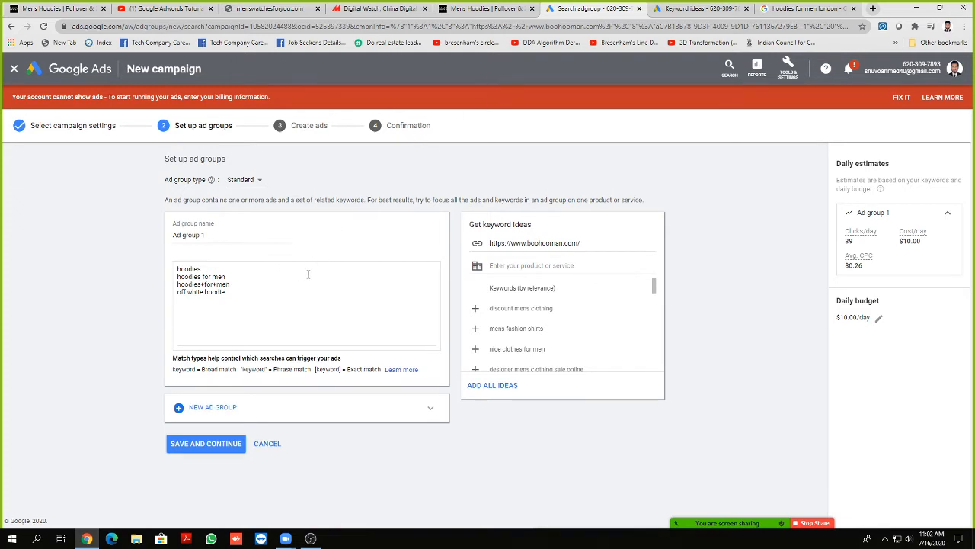
drag(239, 282, 176, 287)
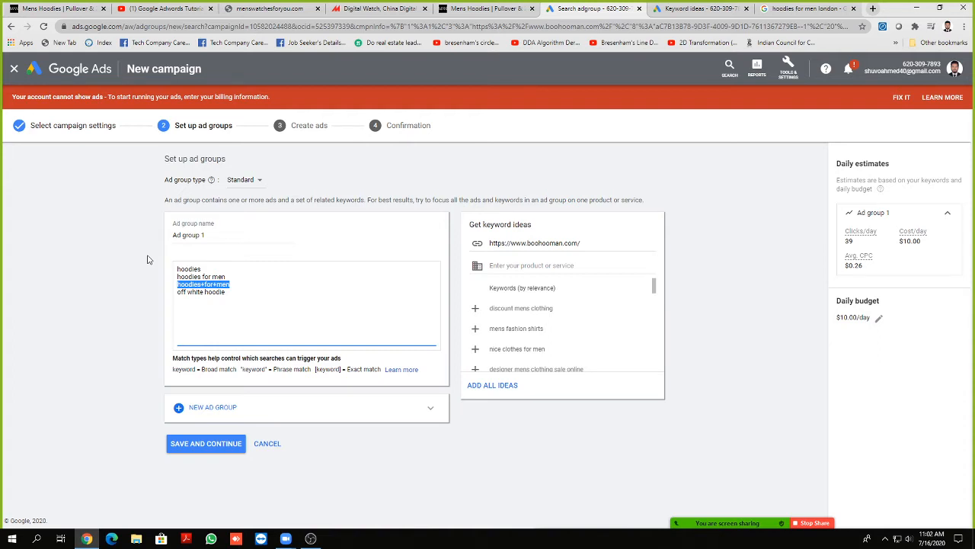
click(114, 184)
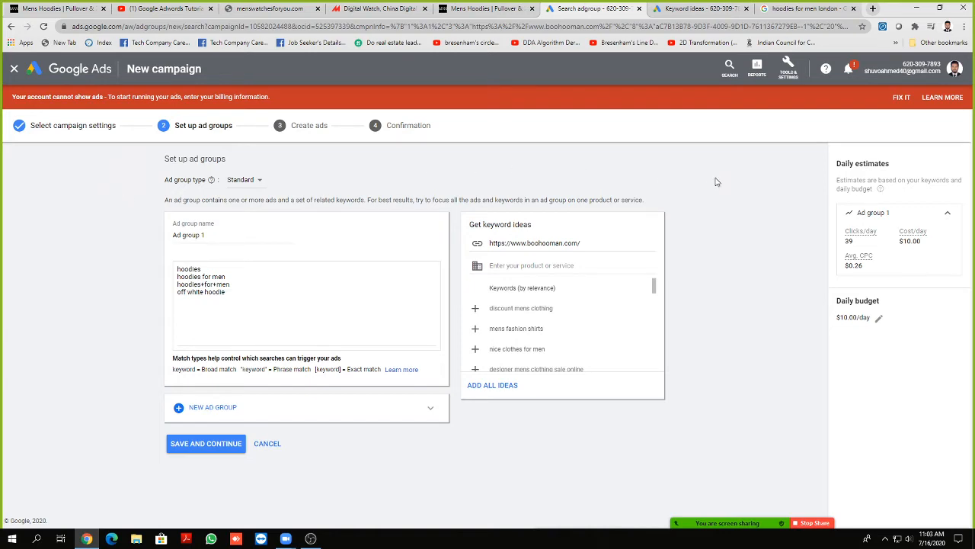
Step: Search Google in a new browser tab for "email list who lives in new york"
click(873, 8)
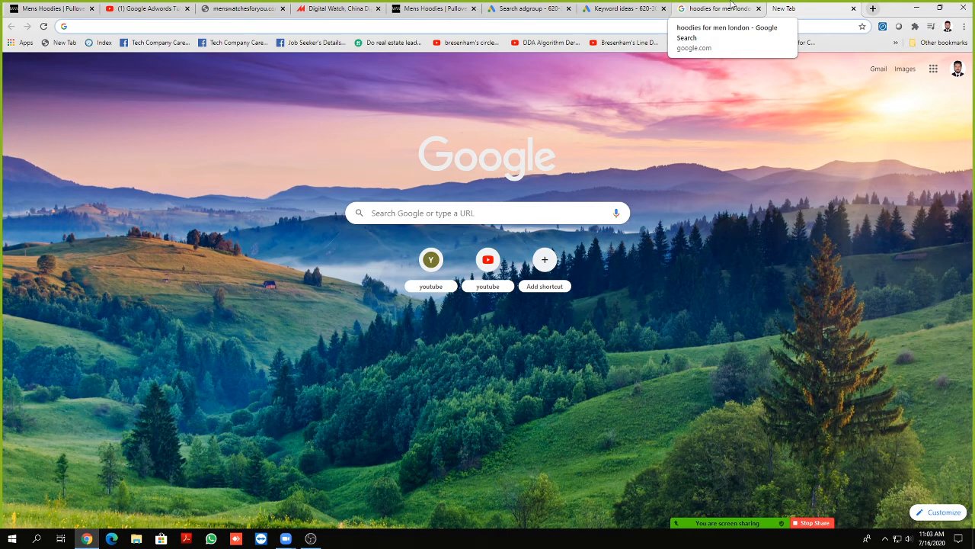
text(emails)
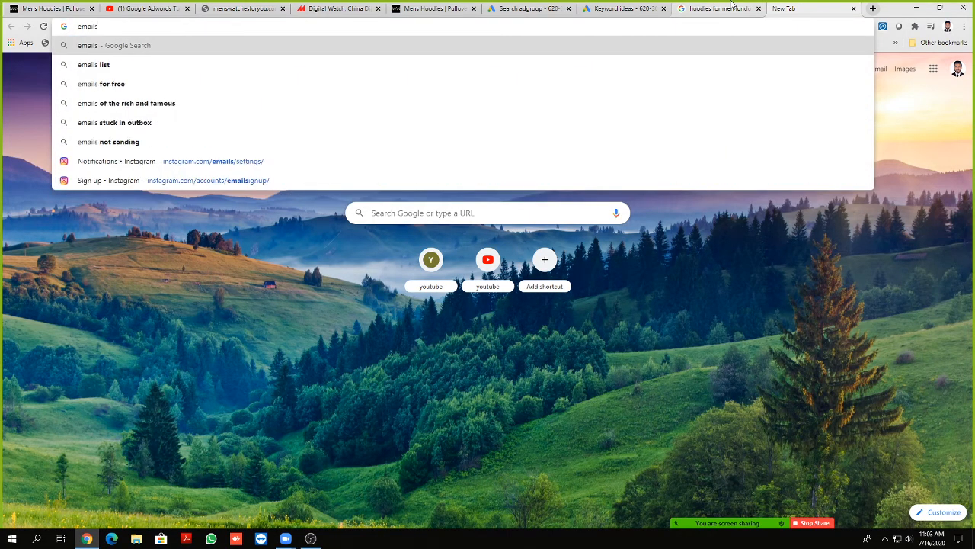
key(BackSpace)
key(BackSpace)
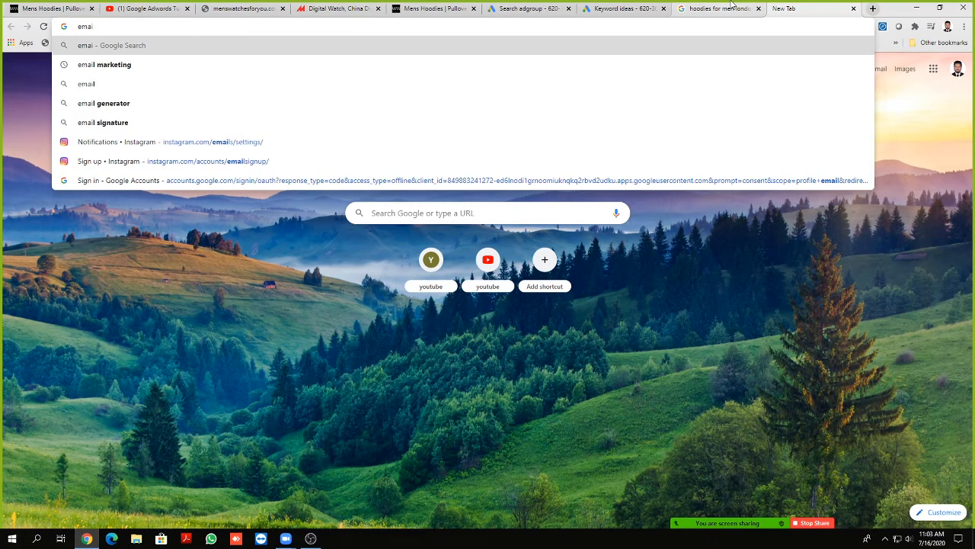
text(l list)
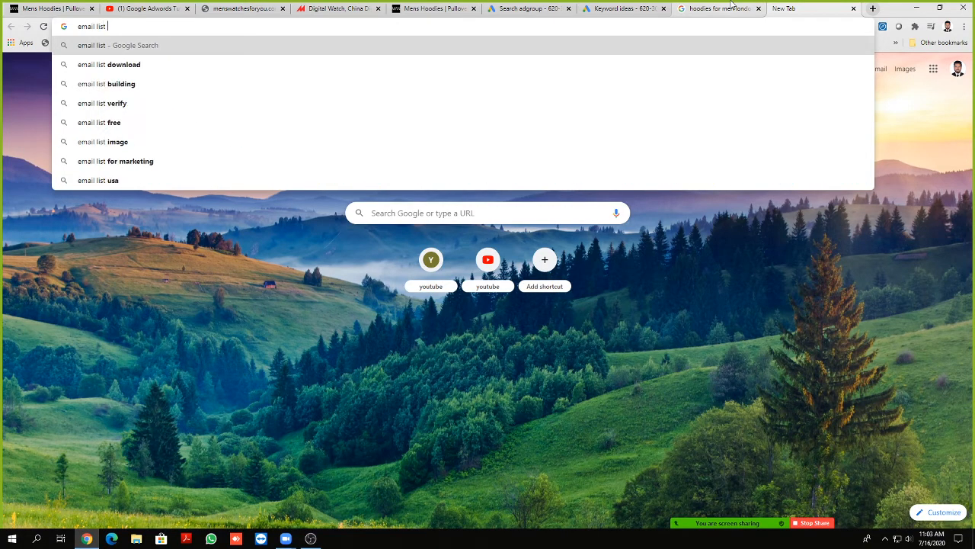
text( who)
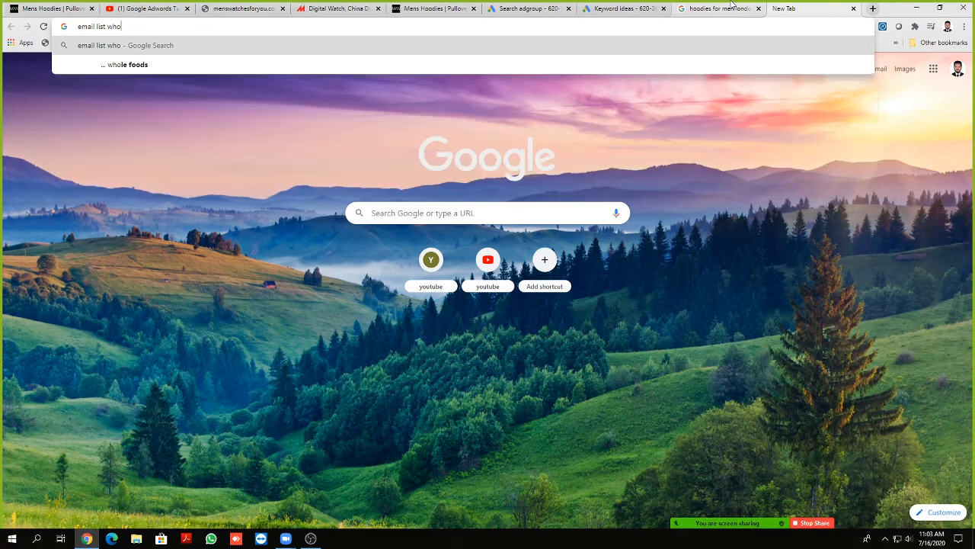
text( lives in)
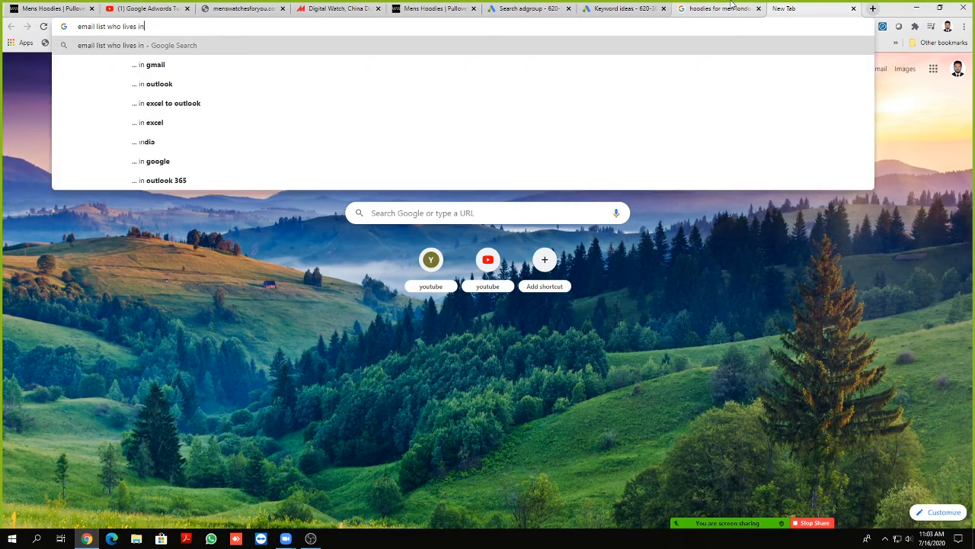
text( new)
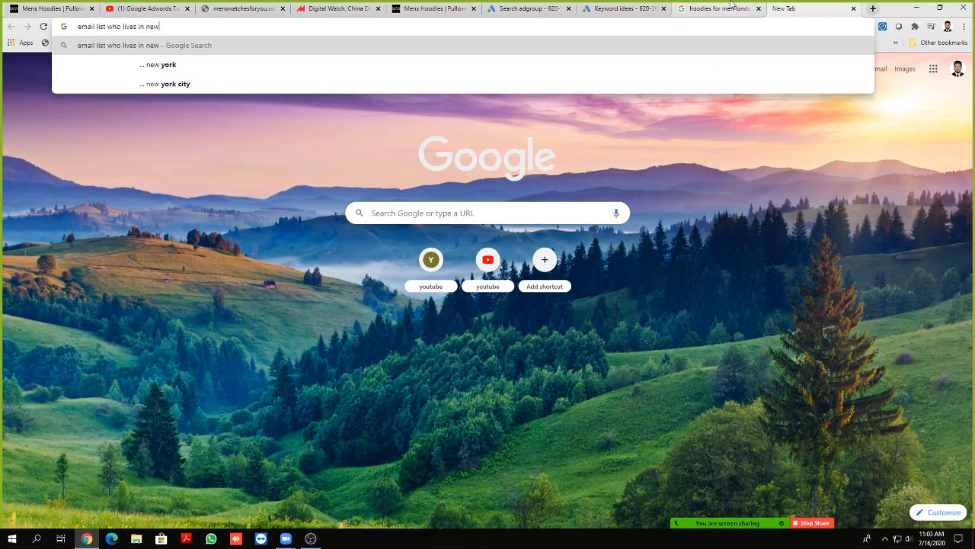
text( york)
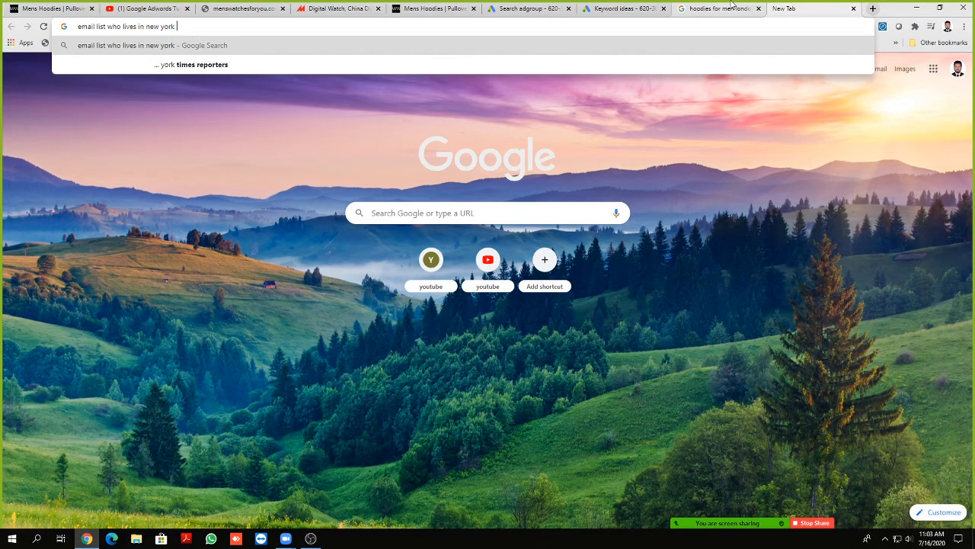
key(Return)
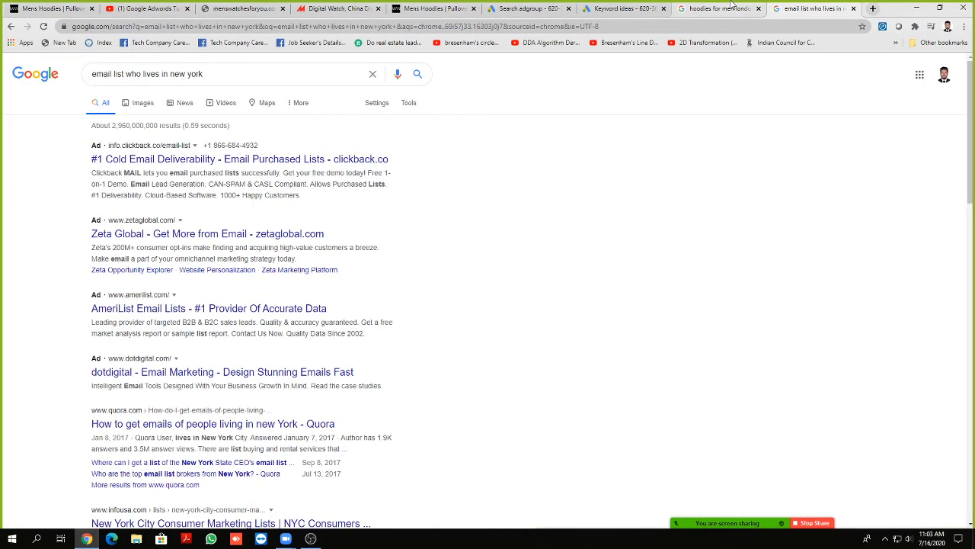
Step: Look through the search results for email listings and highlight the e-mail address in the New York State Assembly result
scroll(590, 157, down, 6)
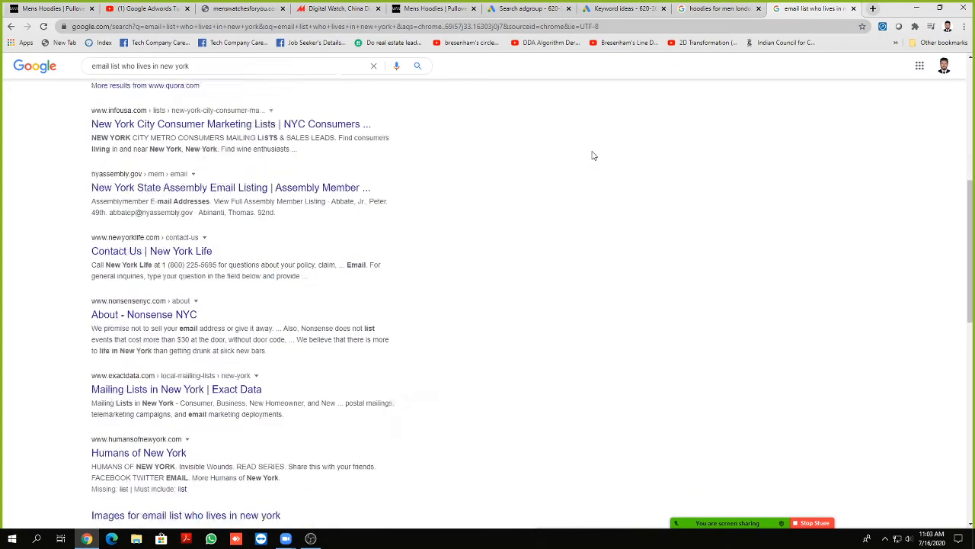
scroll(510, 160, down, 6)
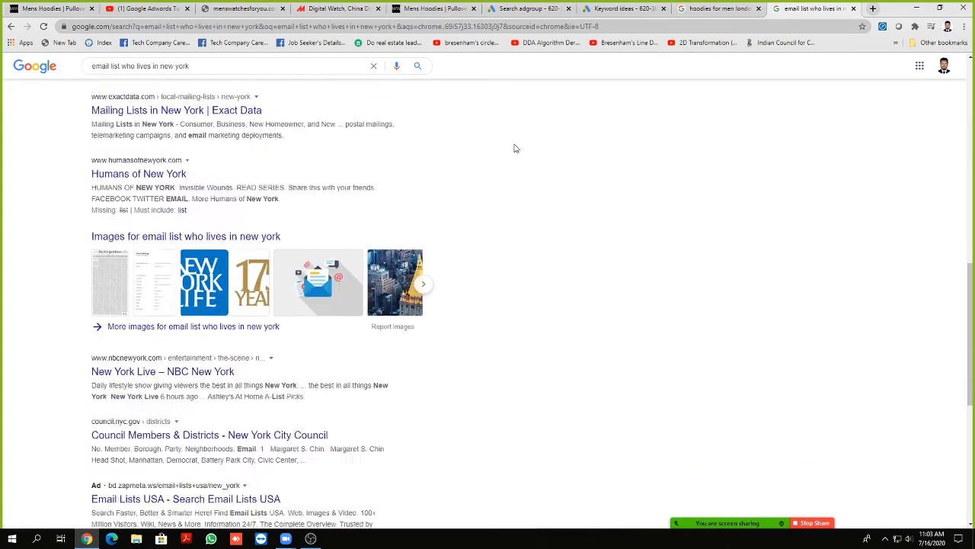
scroll(399, 181, down, 2)
scroll(469, 187, up, 9)
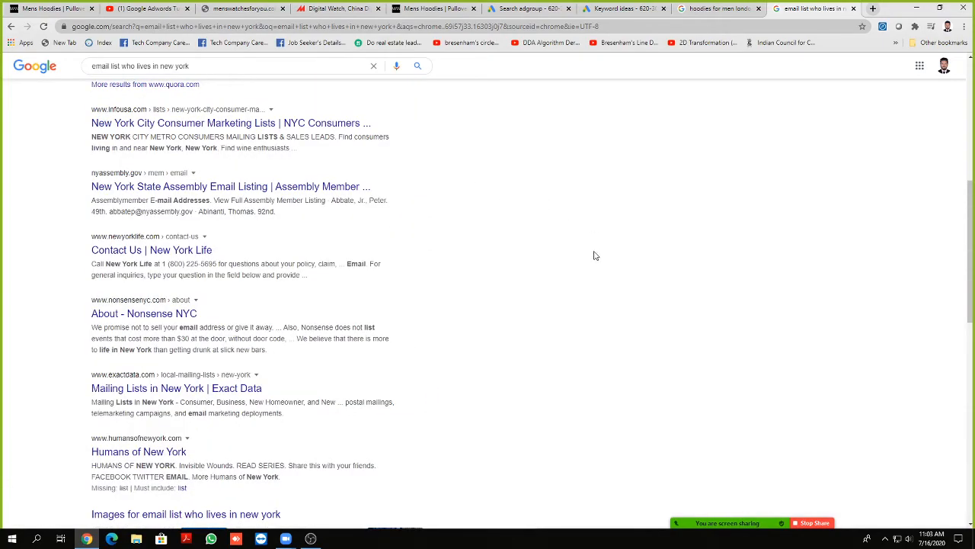
scroll(598, 257, up, 3)
scroll(598, 256, up, 1)
scroll(457, 266, down, 4)
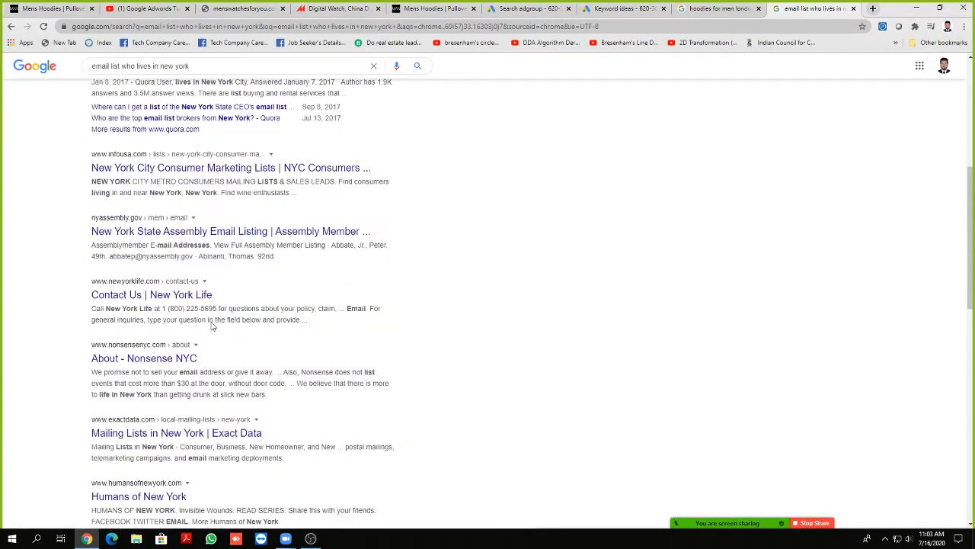
drag(108, 256, 190, 259)
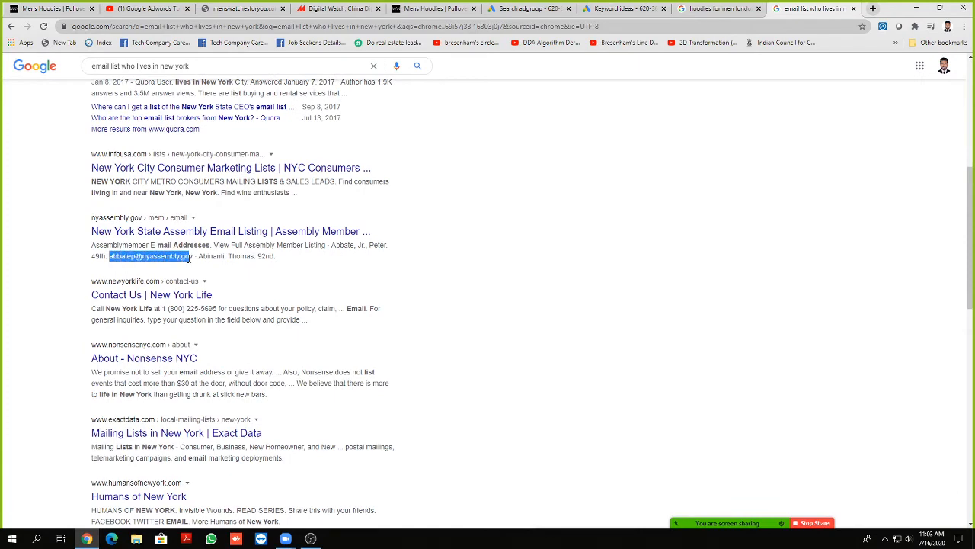
click(394, 280)
scroll(427, 274, up, 5)
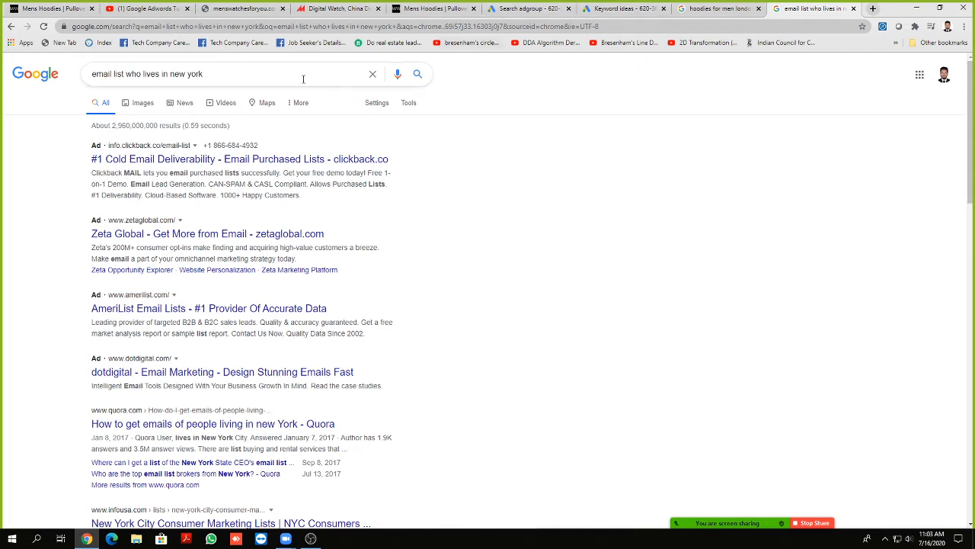
click(229, 74)
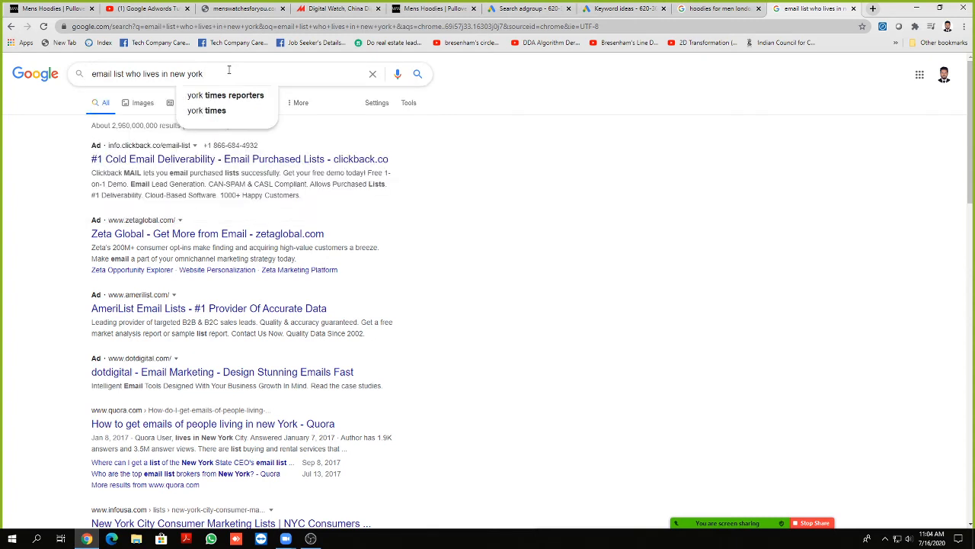
text("gmail)
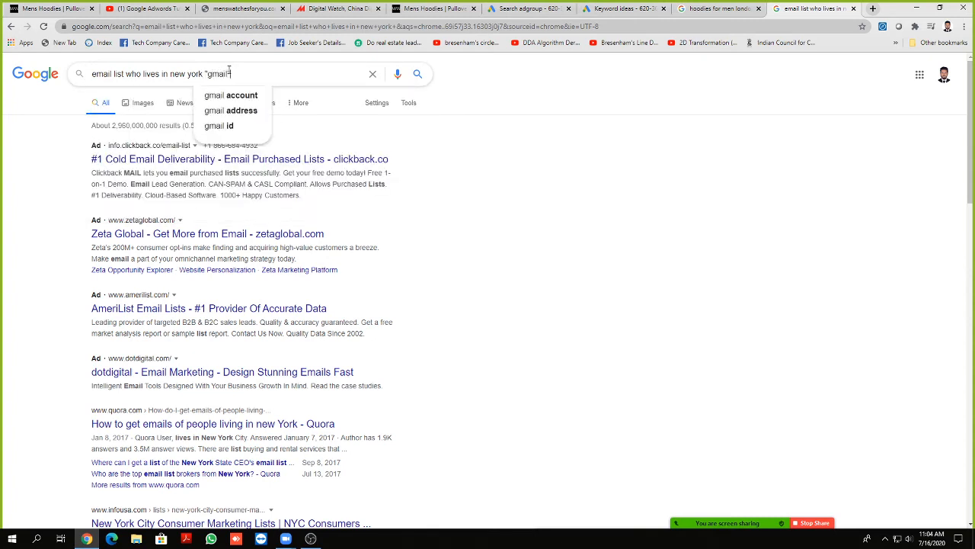
text(")
drag(233, 74, 71, 72)
key(BackSpace)
click(637, 153)
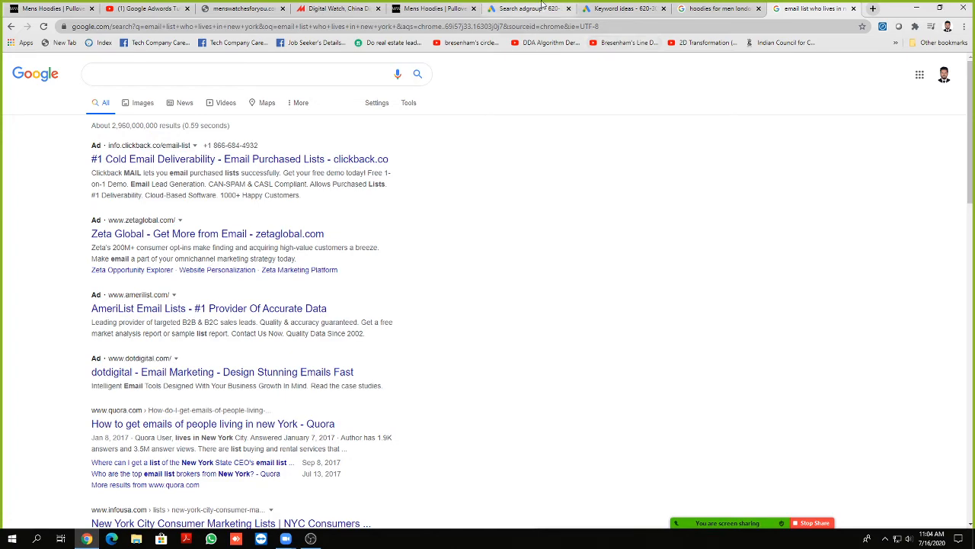
Step: Back in the Google Ads campaign setup, add the suggested keyword "men dress" to Ad group 1 and save the ad group
click(529, 8)
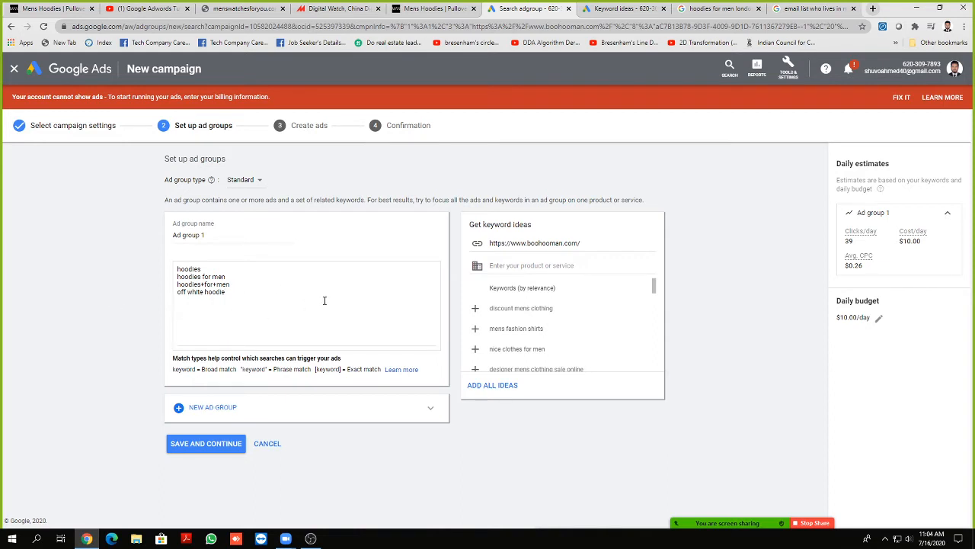
scroll(534, 320, down, 2)
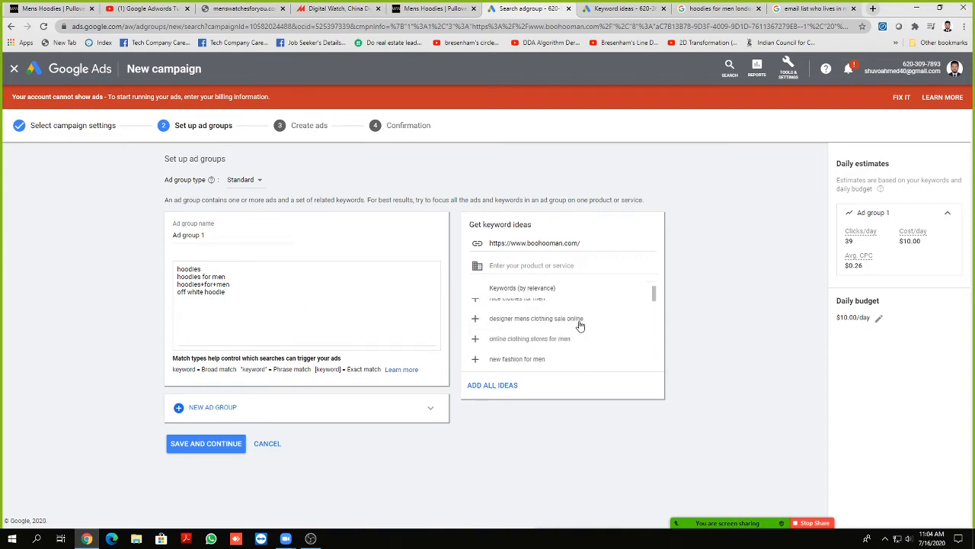
scroll(564, 304, down, 4)
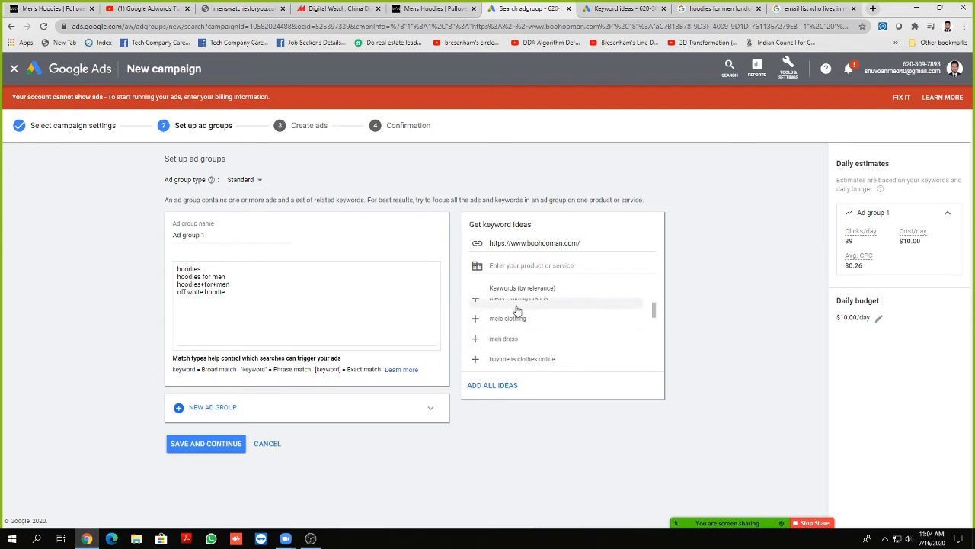
scroll(562, 322, up, 2)
scroll(494, 343, down, 2)
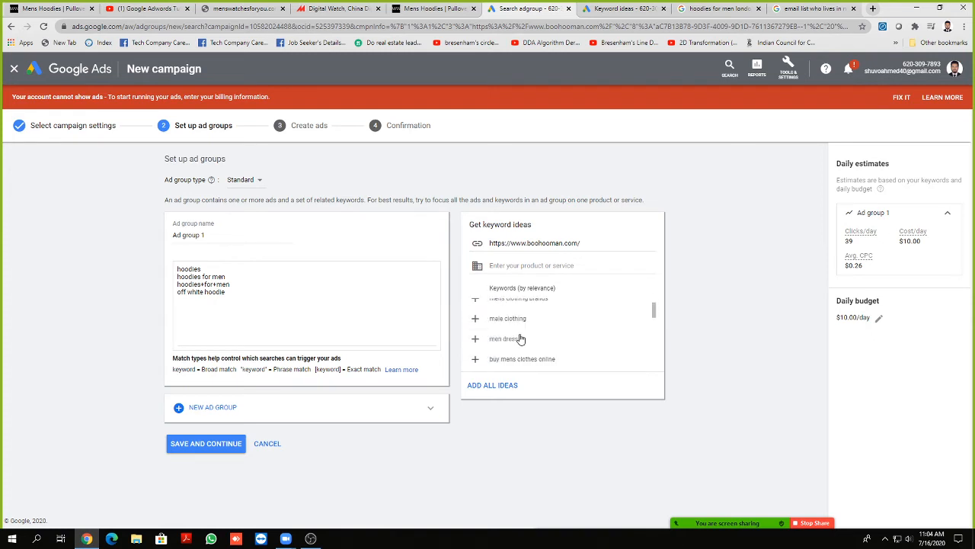
click(477, 338)
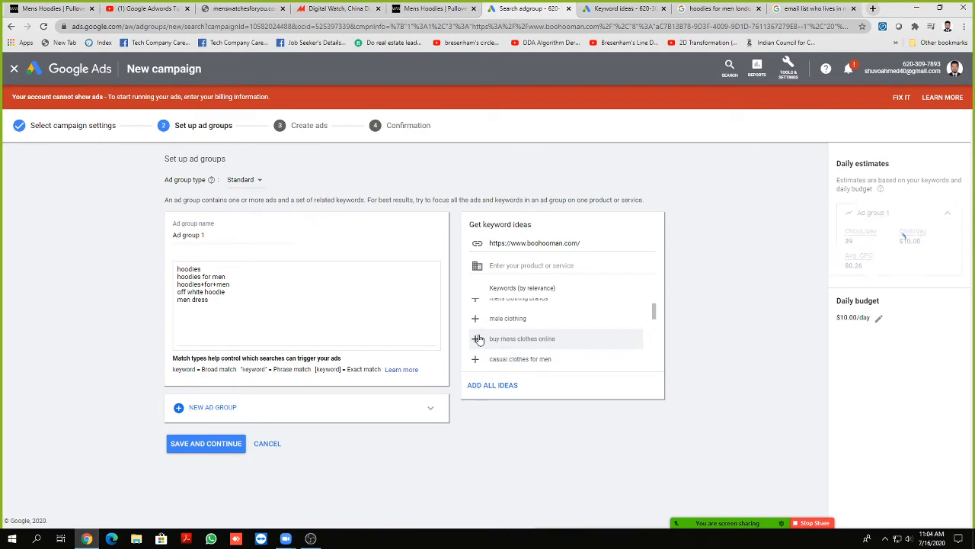
scroll(488, 336, down, 3)
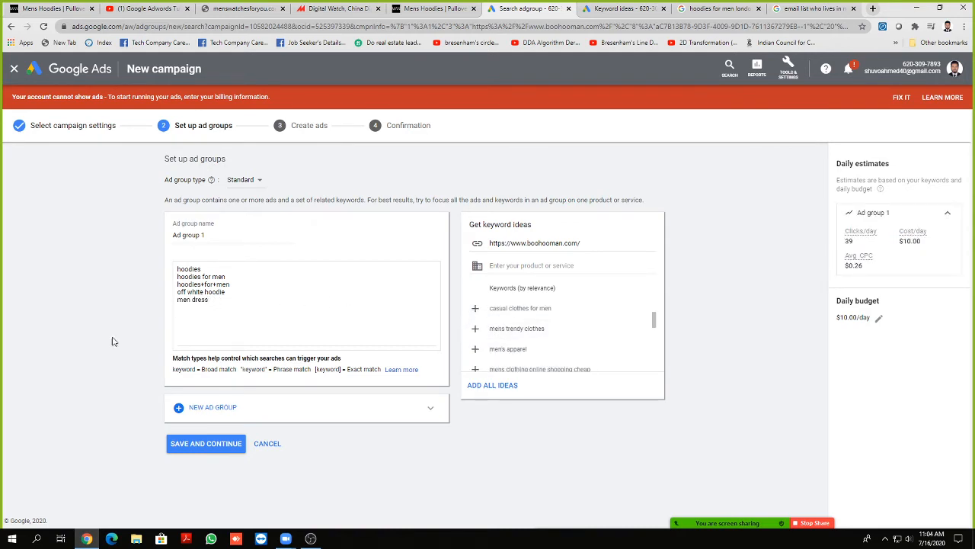
click(206, 446)
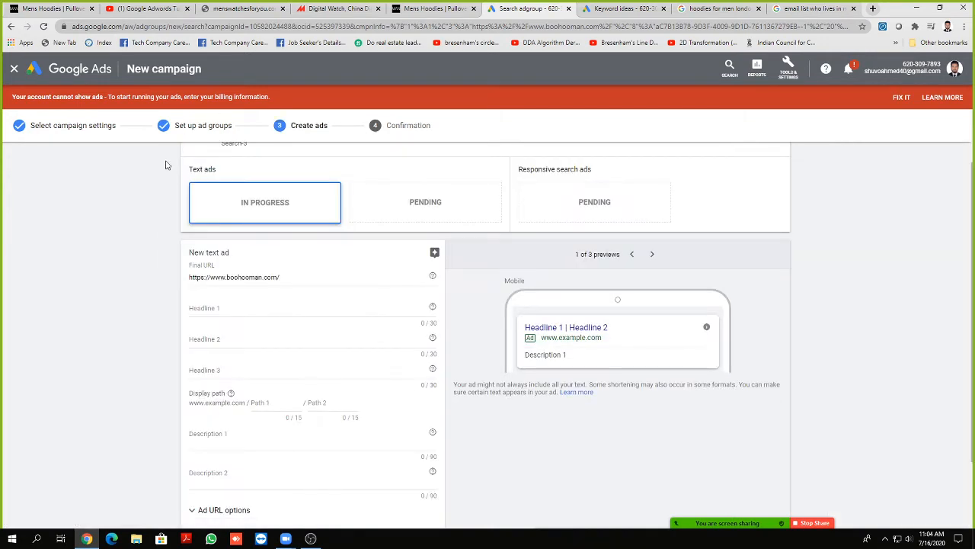
Step: Return to the campaign settings and set the average daily budget to $10
click(18, 26)
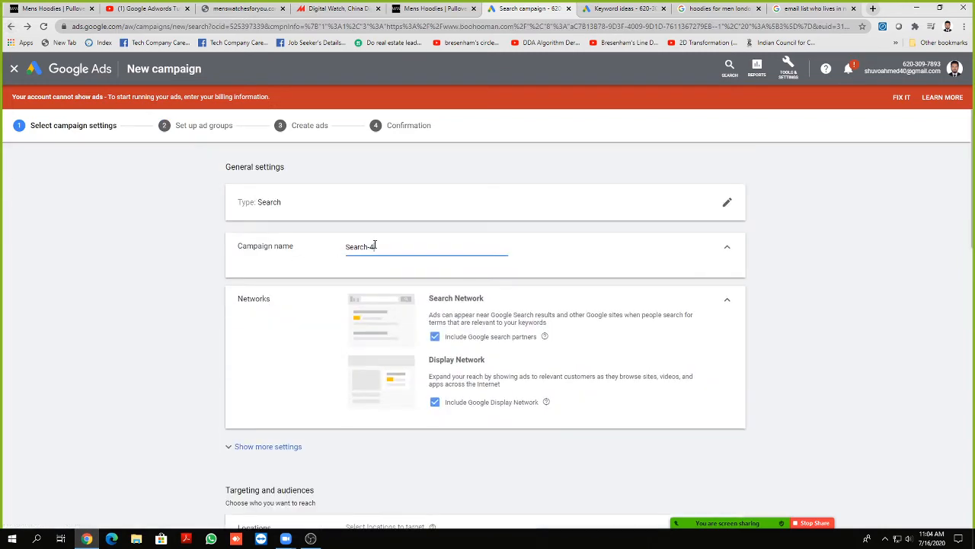
scroll(379, 250, down, 4)
scroll(381, 252, up, 4)
scroll(385, 247, down, 10)
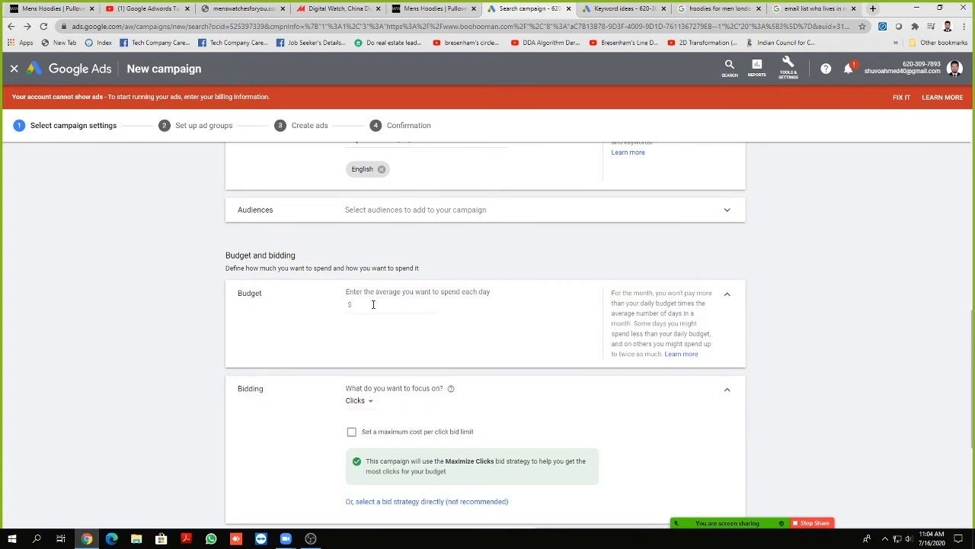
click(373, 304)
Step: Enable a maximum cost per click bid limit of $.9 and save the campaign settings
scroll(368, 302, down, 2)
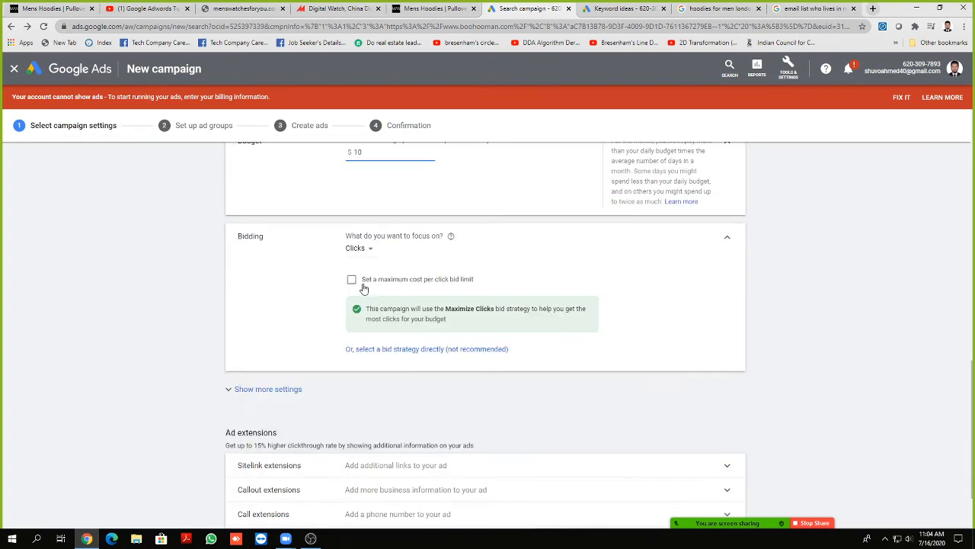
click(352, 279)
click(380, 317)
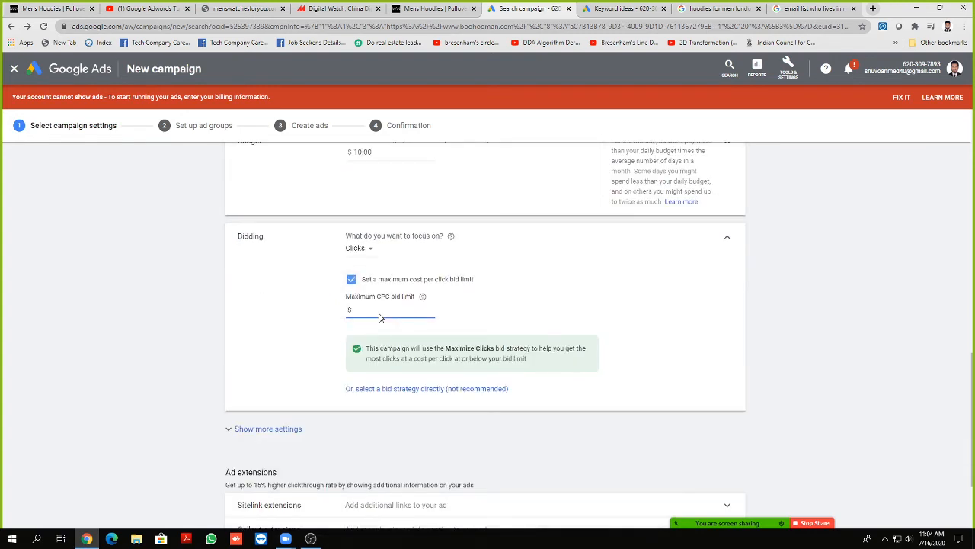
scroll(329, 293, down, 2)
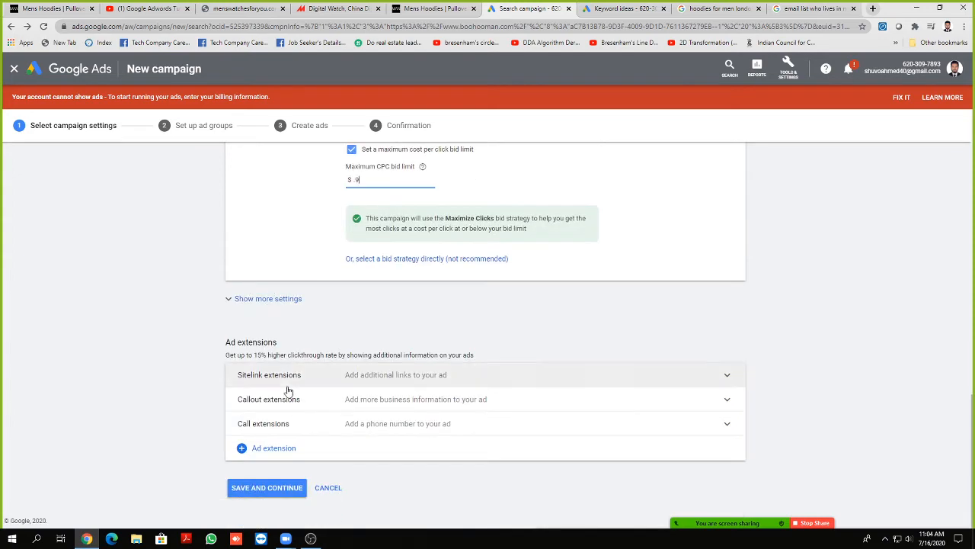
scroll(304, 410, up, 7)
scroll(304, 410, up, 5)
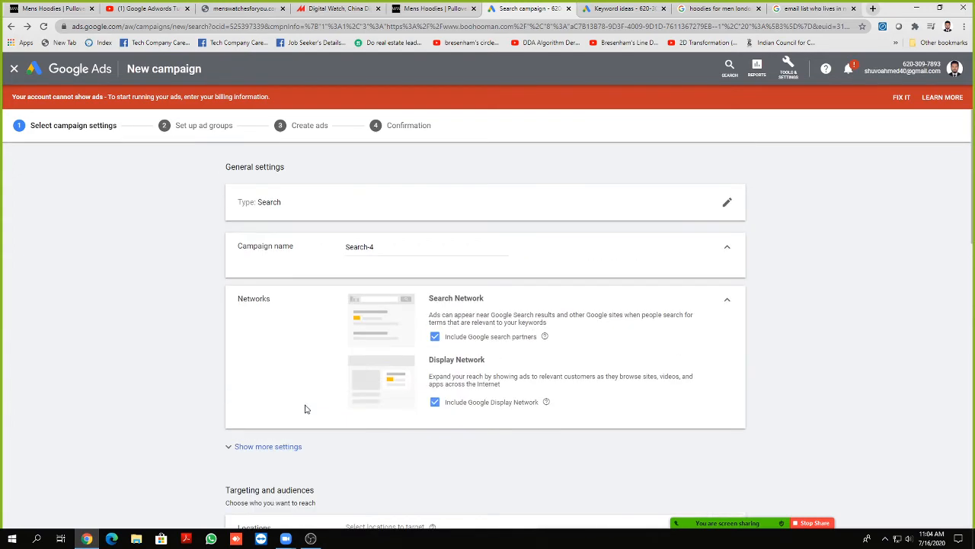
scroll(306, 408, down, 10)
scroll(309, 403, down, 1)
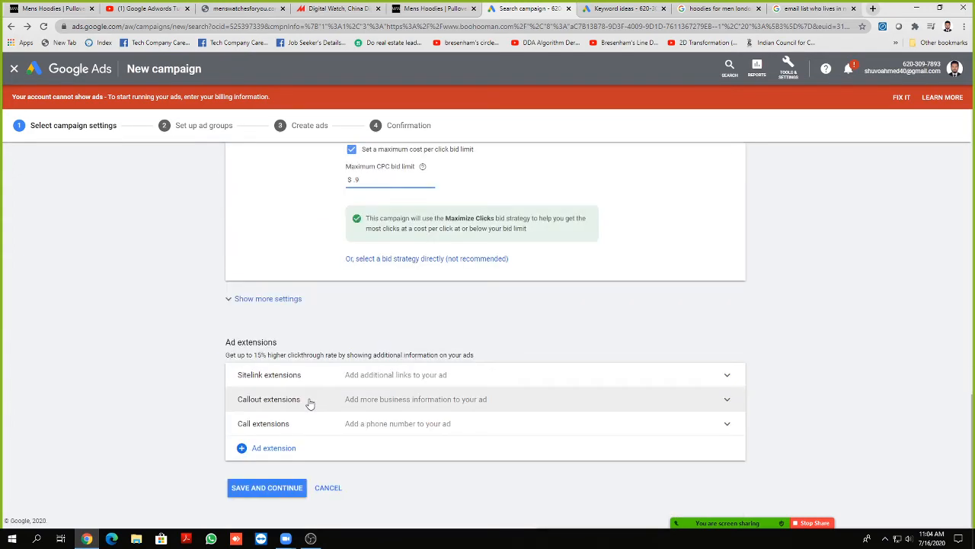
click(264, 489)
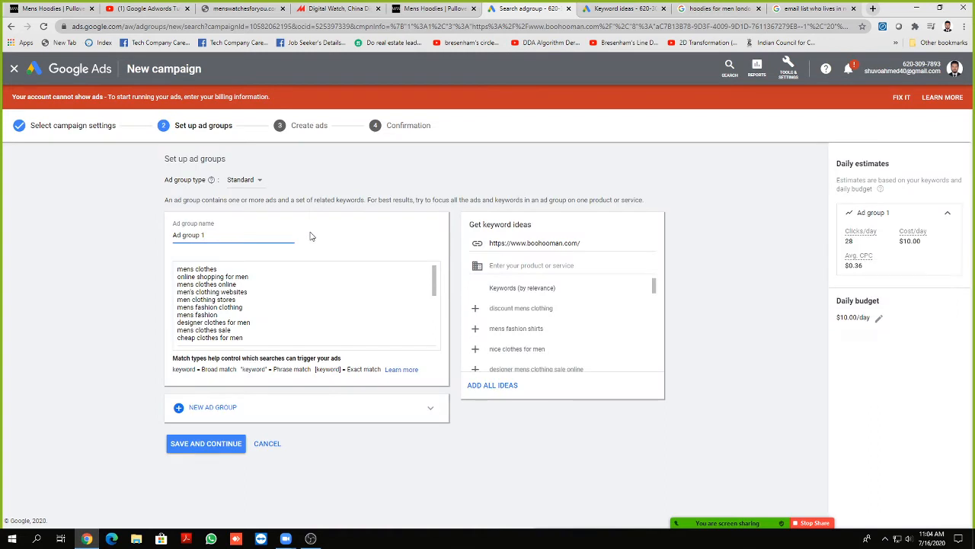
Step: Rename the ad group to the account owner's first name followed by "Hoodies"
drag(213, 235, 172, 250)
text(Shuvo Hoodies)
Step: Replace all of the ad group's keywords with "Hoodies" and "Hoodies for men" on separate lines and save the ad group
click(287, 339)
key(ctrl+a)
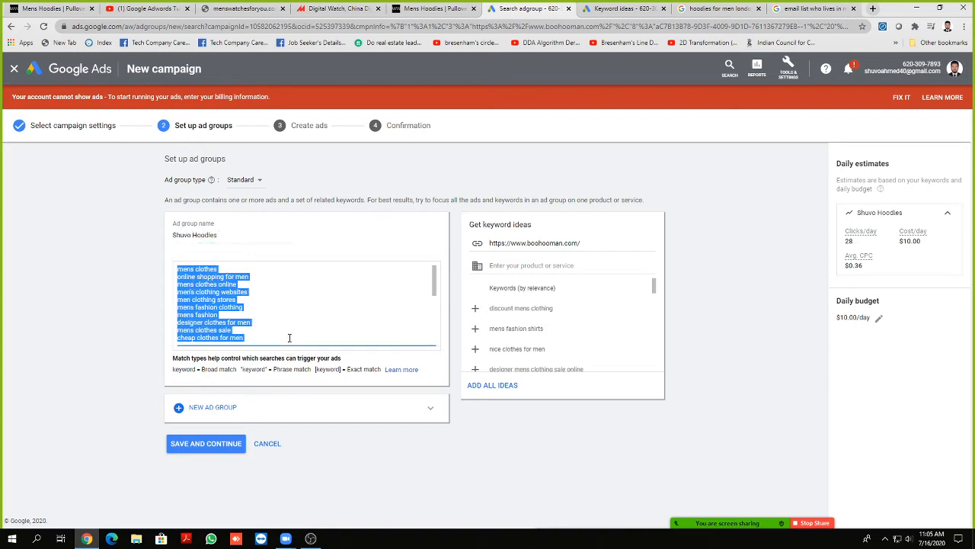
text(H)
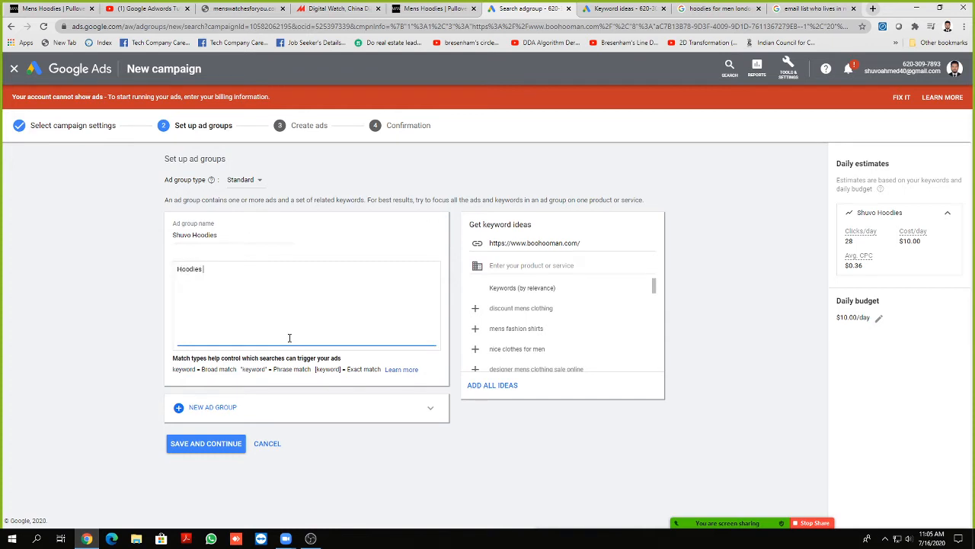
text(oodies)
key(Return)
text(Hoo)
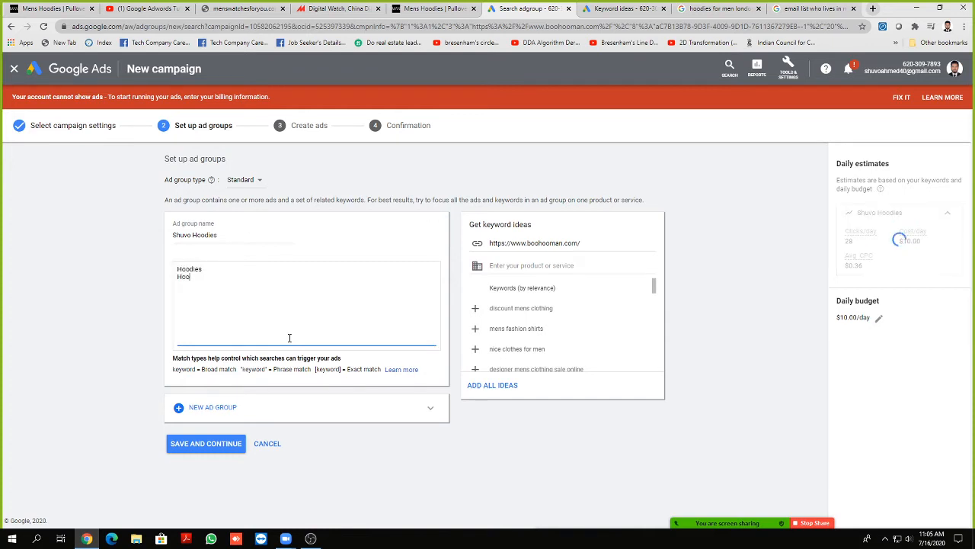
text(dies for)
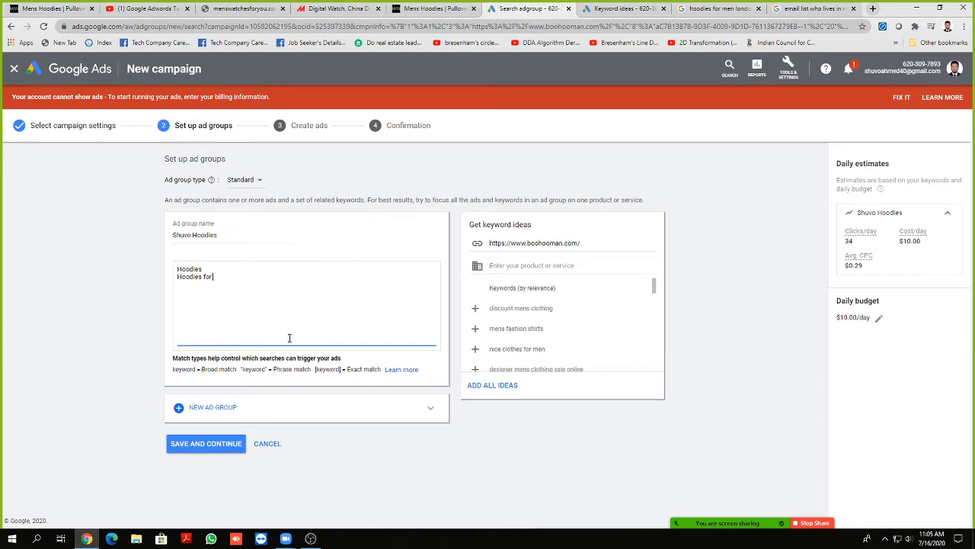
text( men)
click(83, 307)
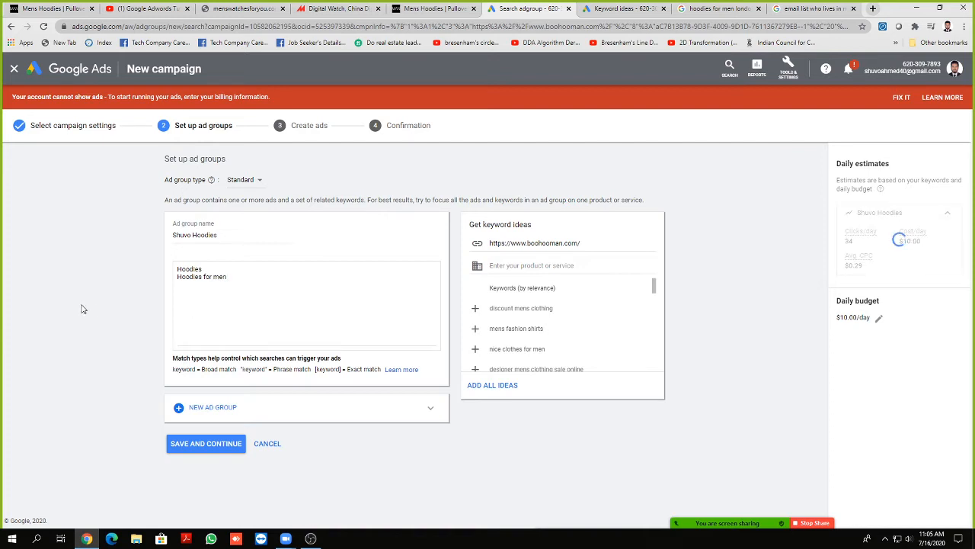
click(190, 443)
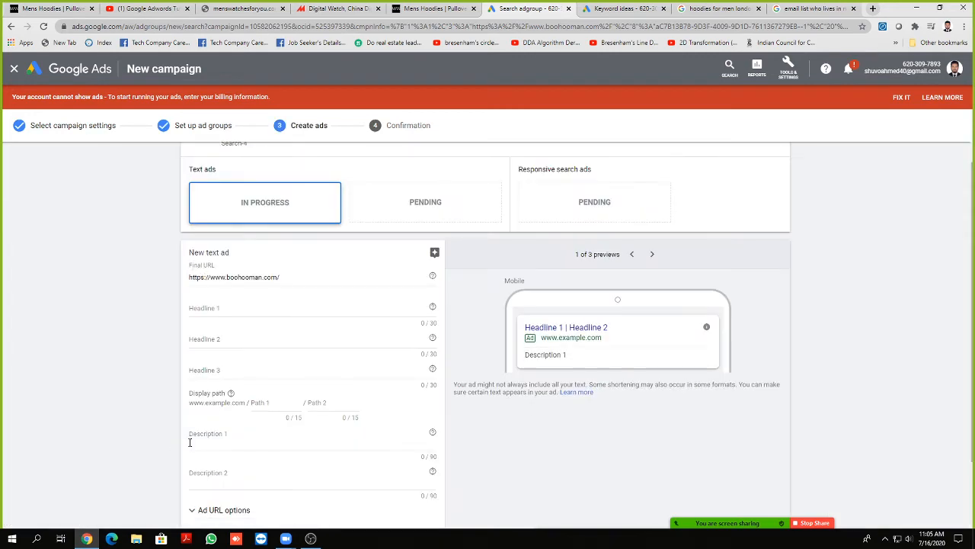
Step: Review the new text ad form and its mobile, desktop and display previews, dismissing the meeting time-limit notice
scroll(190, 443, up, 1)
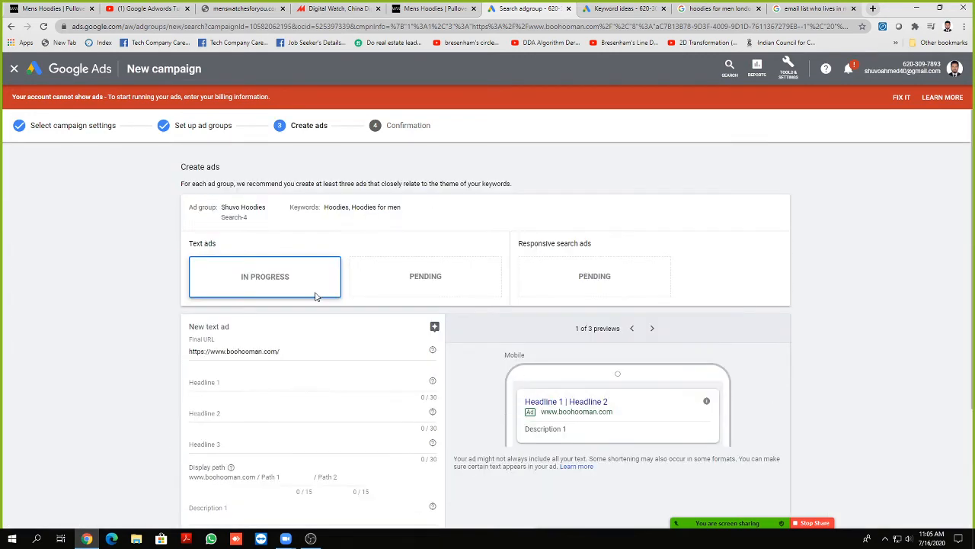
scroll(306, 287, down, 1)
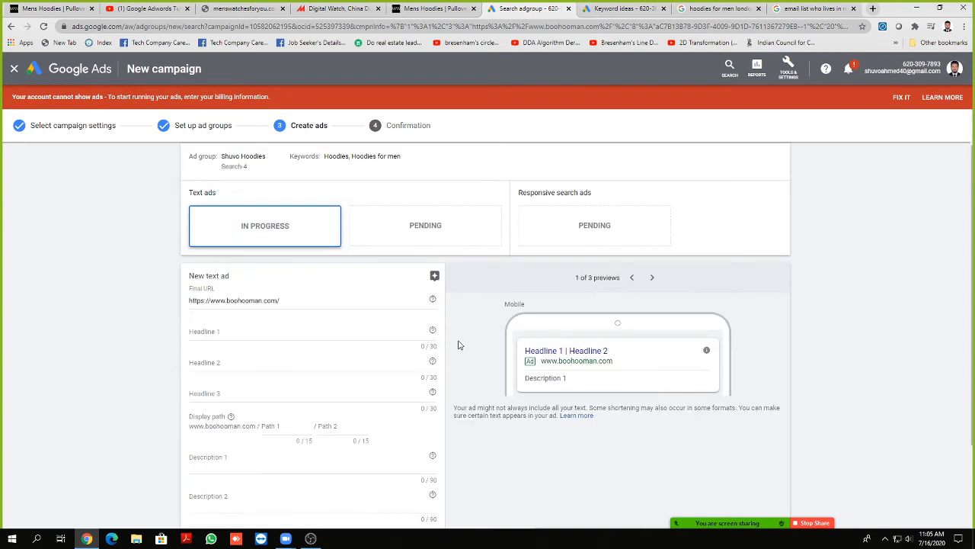
click(652, 277)
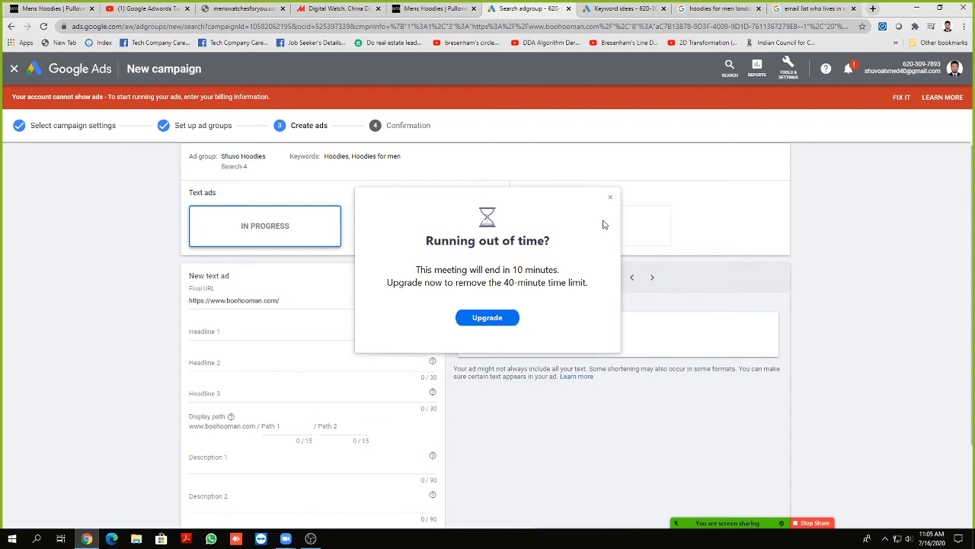
click(610, 198)
click(653, 281)
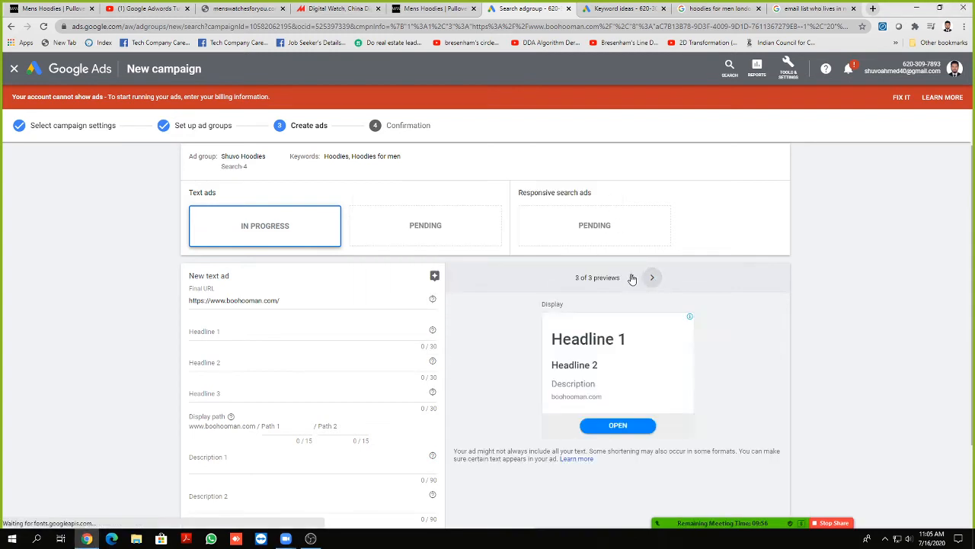
click(632, 277)
click(632, 278)
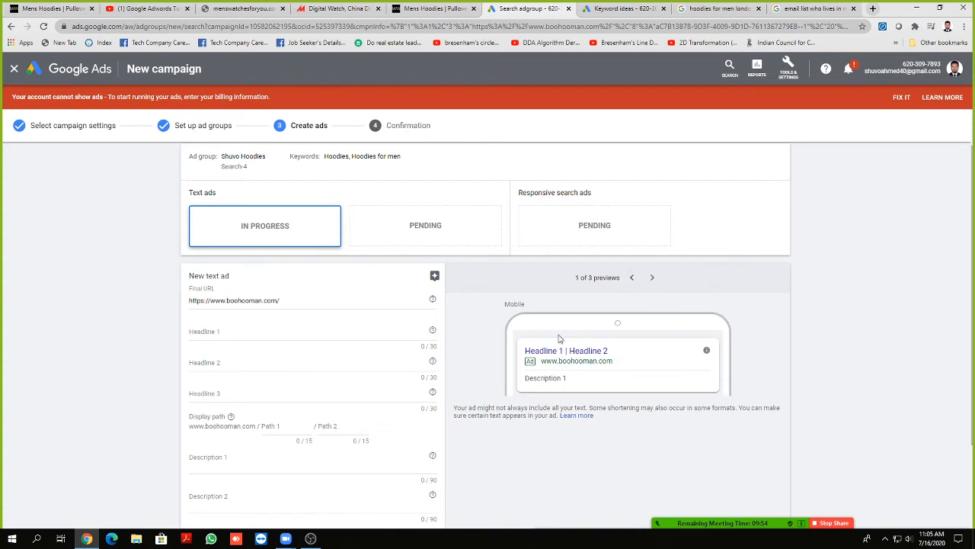
click(653, 280)
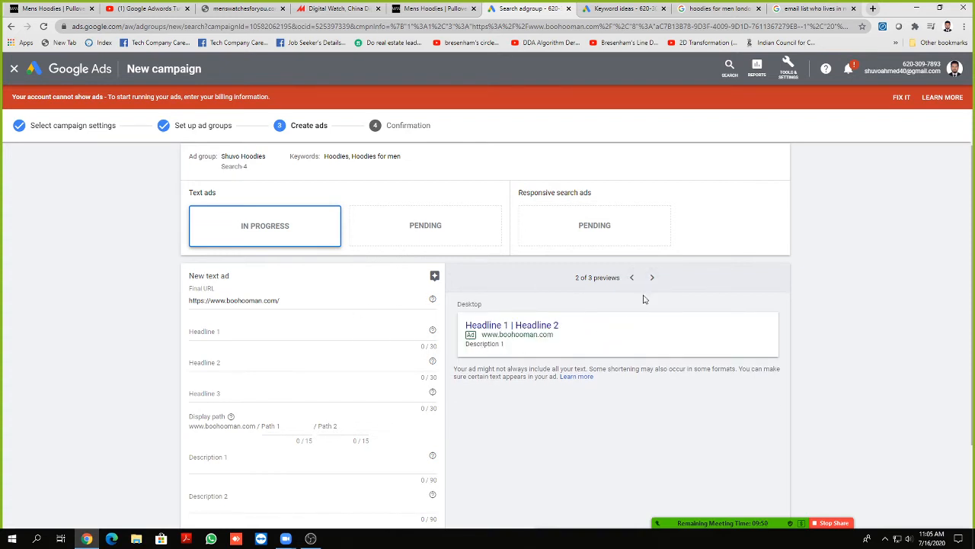
click(653, 277)
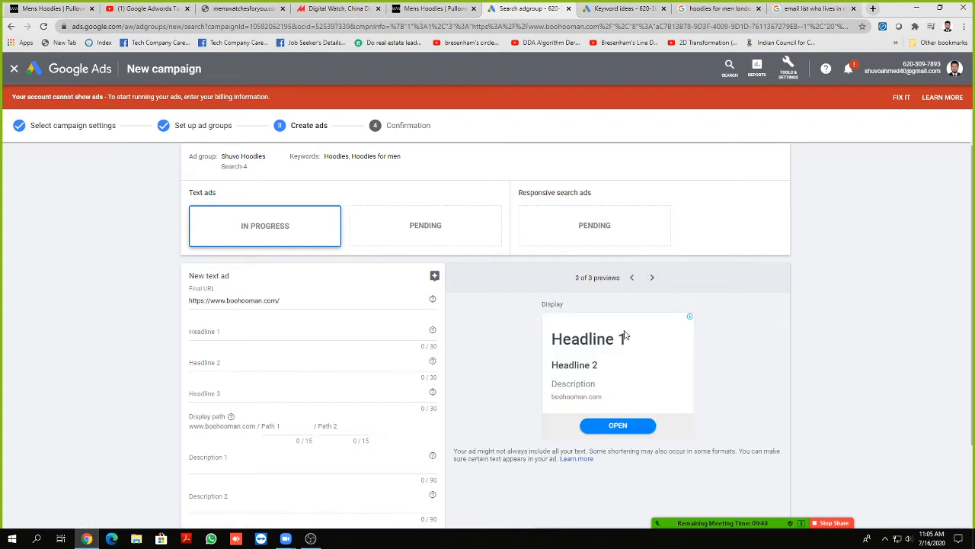
scroll(595, 358, down, 2)
scroll(677, 353, up, 2)
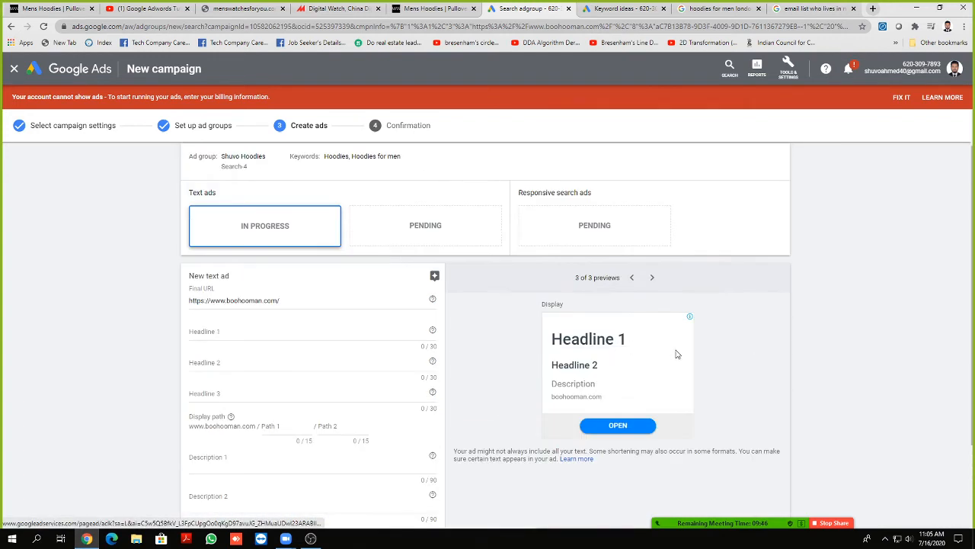
scroll(677, 354, down, 1)
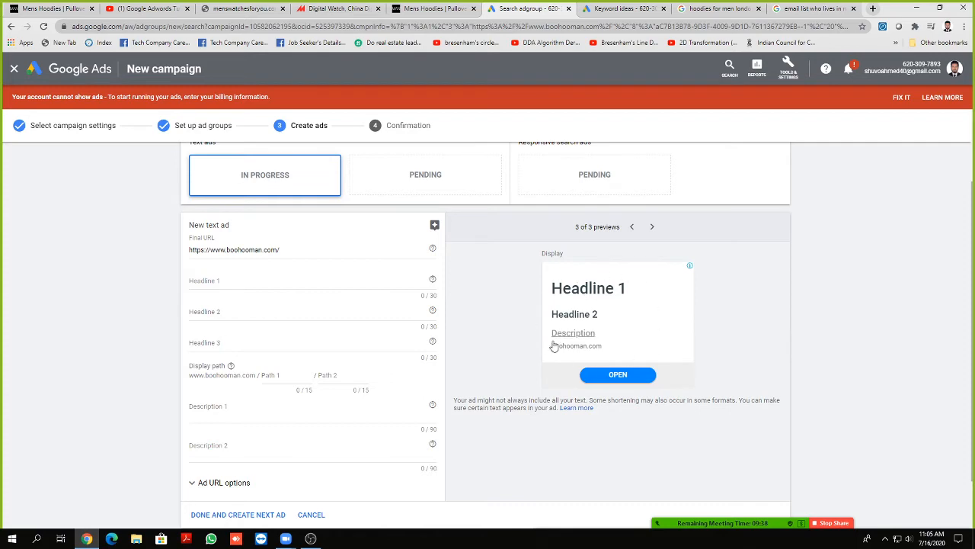
Step: Open prothomalo.com to examine its display banner ads against the ad's display preview, close that site, and return to the new text ad
click(873, 9)
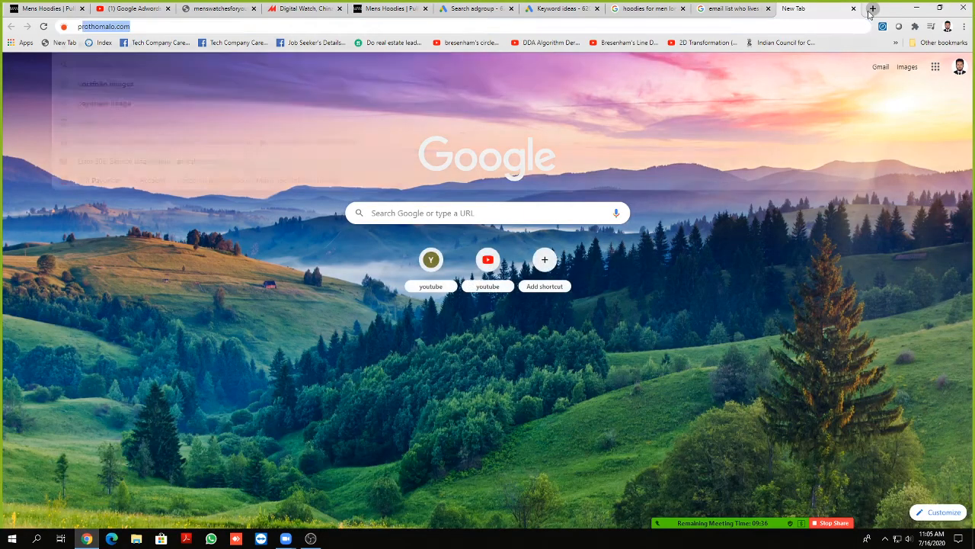
text(pro)
key(Return)
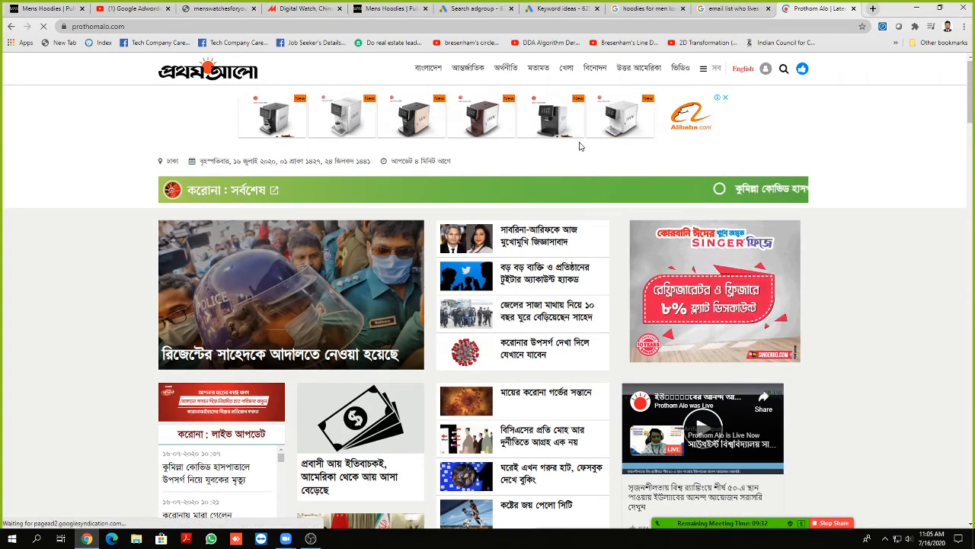
click(561, 8)
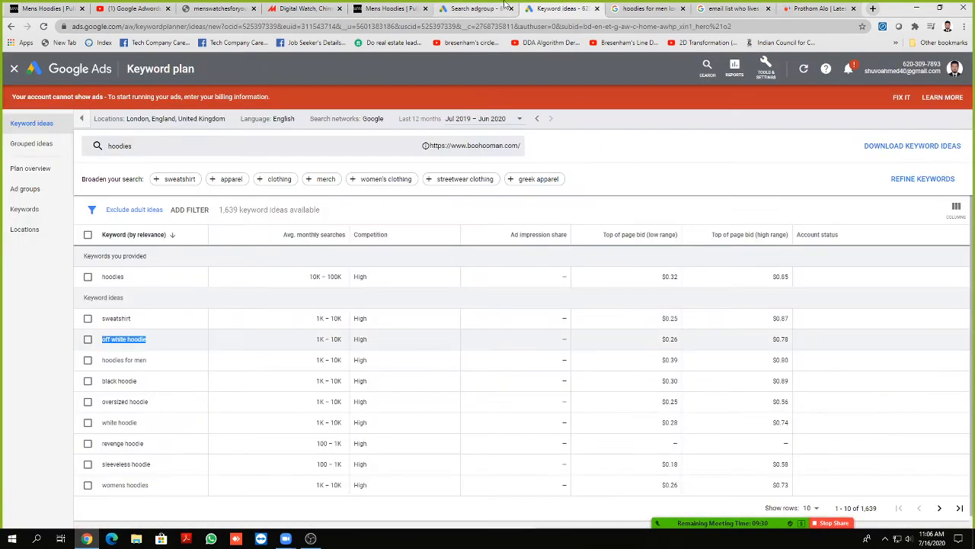
click(472, 9)
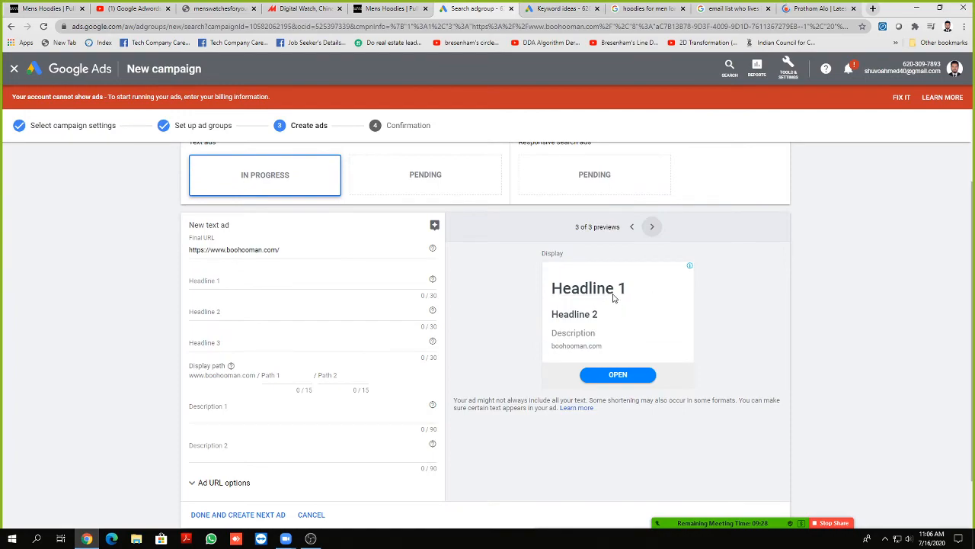
click(820, 8)
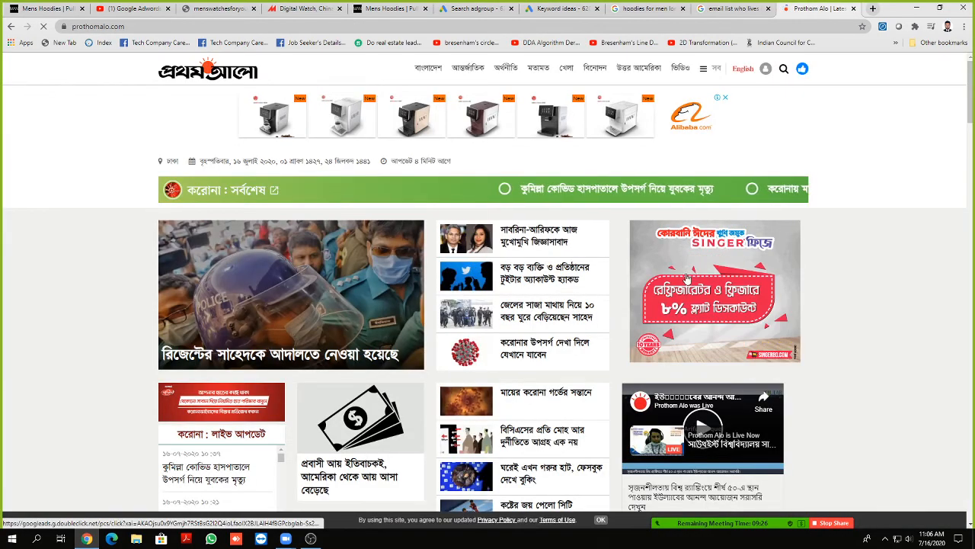
scroll(691, 266, down, 1)
scroll(692, 267, up, 1)
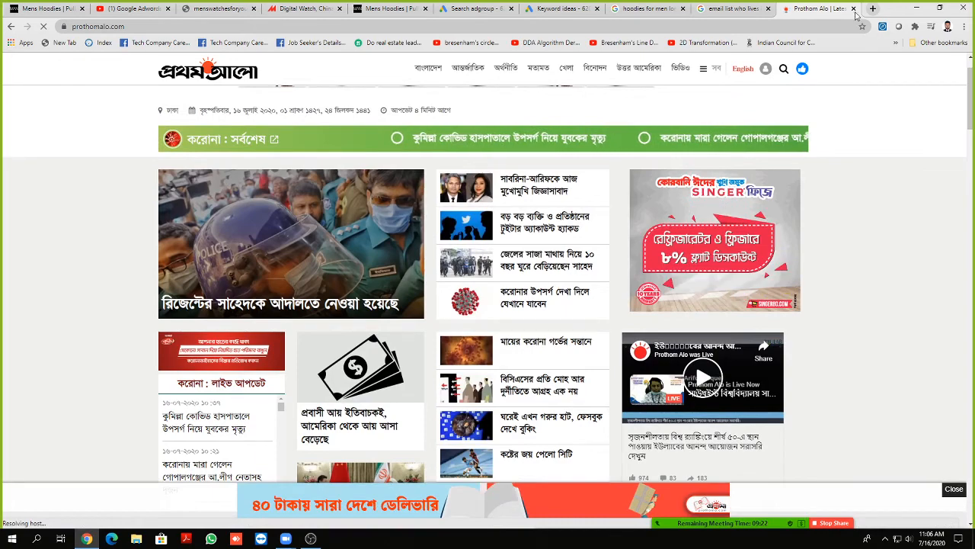
click(854, 9)
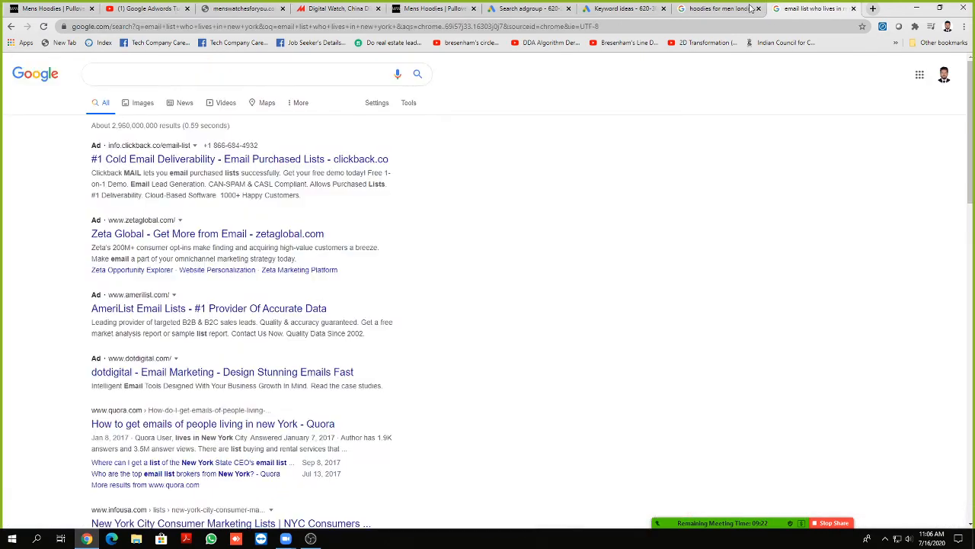
click(589, 6)
click(531, 9)
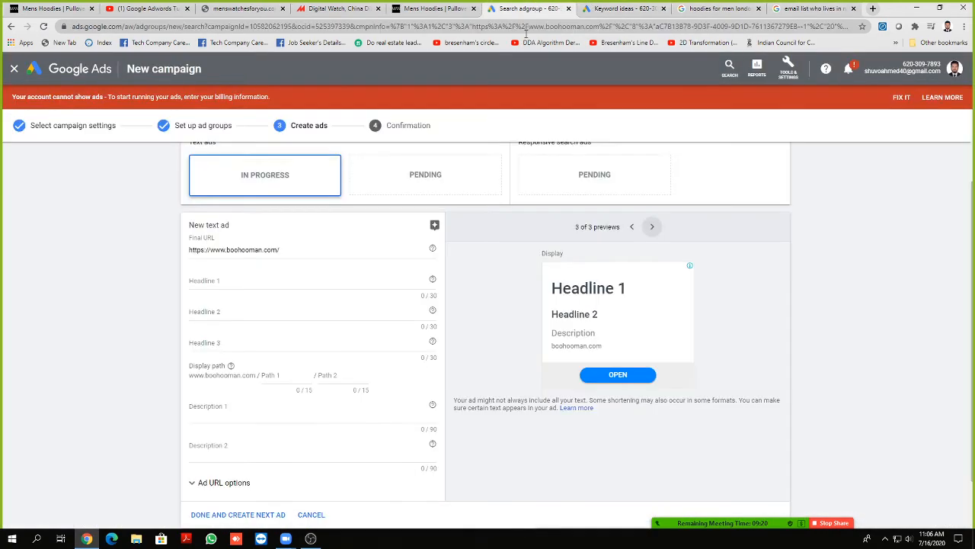
Step: Copy the keyword idea "hoodies for men" from the keyword plan into Headline 1 of the new text ad
click(610, 8)
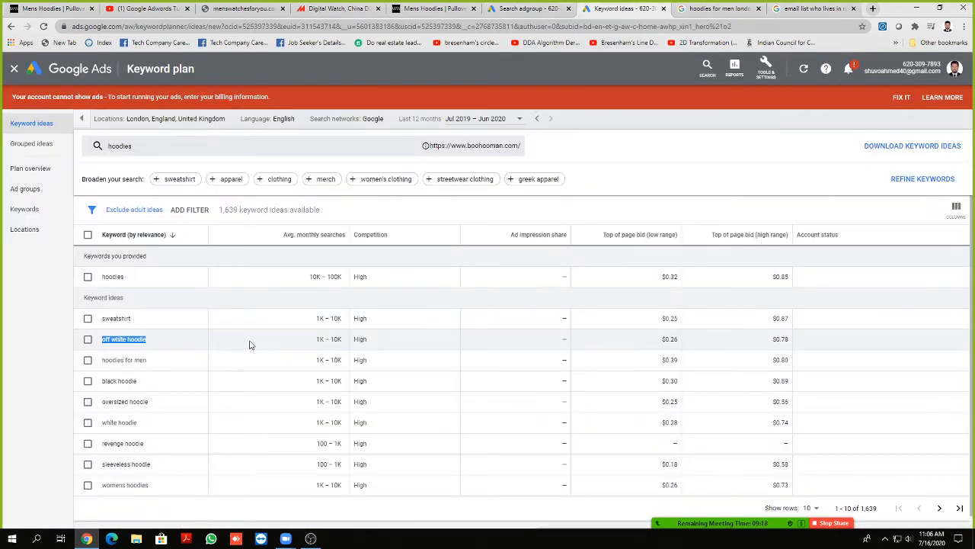
scroll(251, 344, down, 1)
click(538, 9)
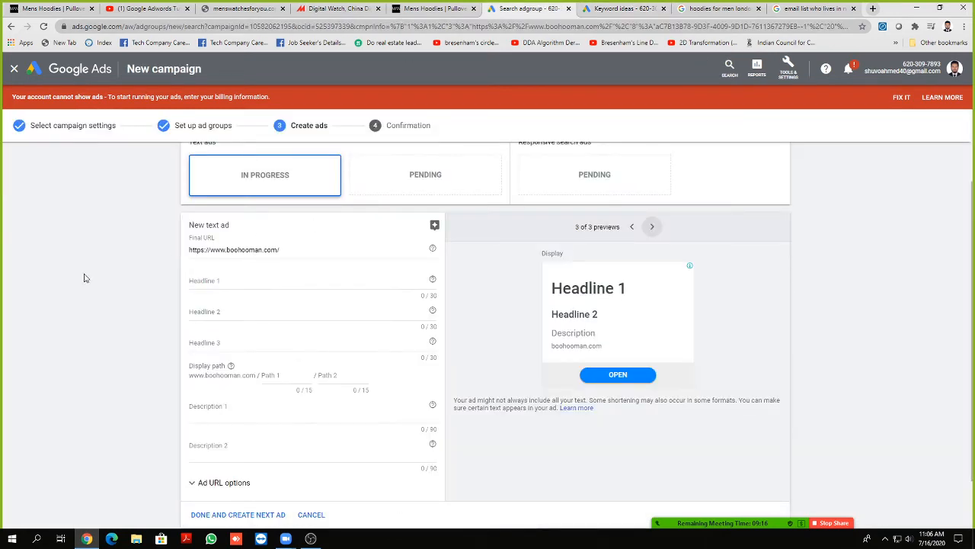
scroll(150, 270, down, 1)
scroll(208, 265, up, 1)
click(230, 279)
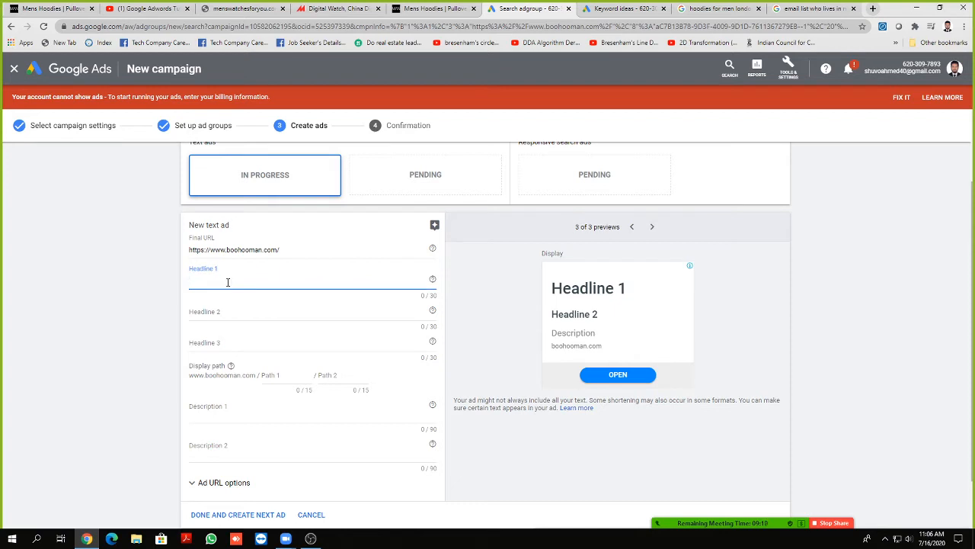
click(613, 9)
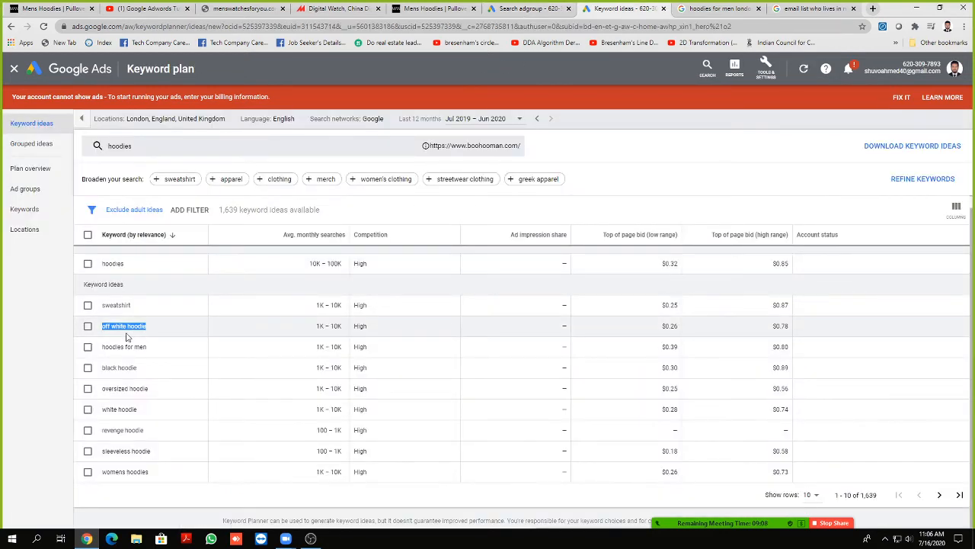
click(150, 350)
drag(150, 350, 102, 348)
key(ctrl+c)
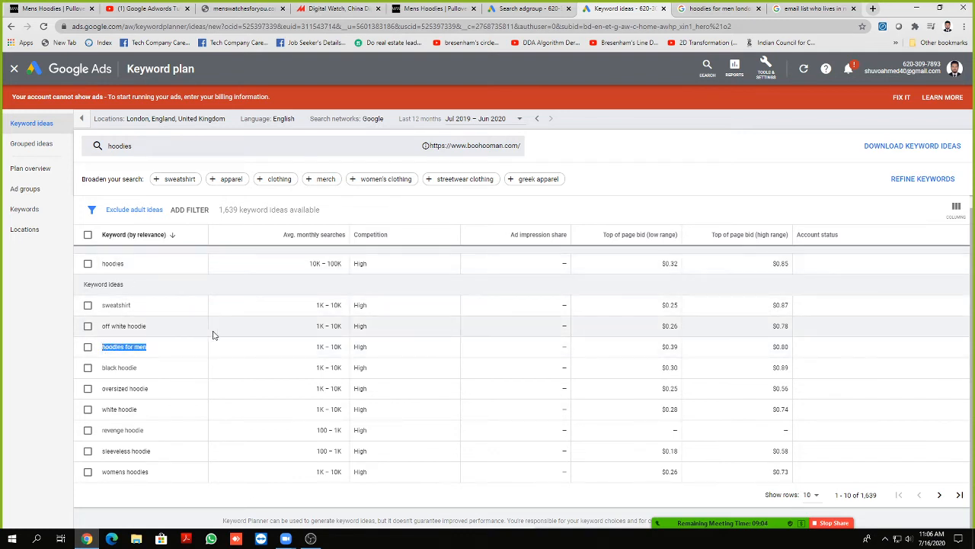
click(526, 9)
key(ctrl+v)
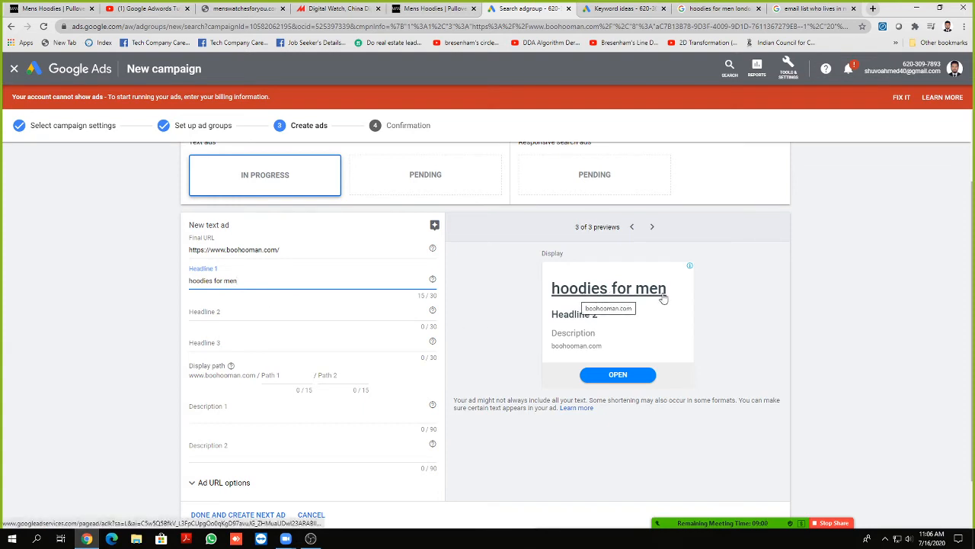
Step: Fill Headline 2 with the keyword idea "off white hoodie" from the keyword plan, capitalised as "Off white hoodie"
click(226, 313)
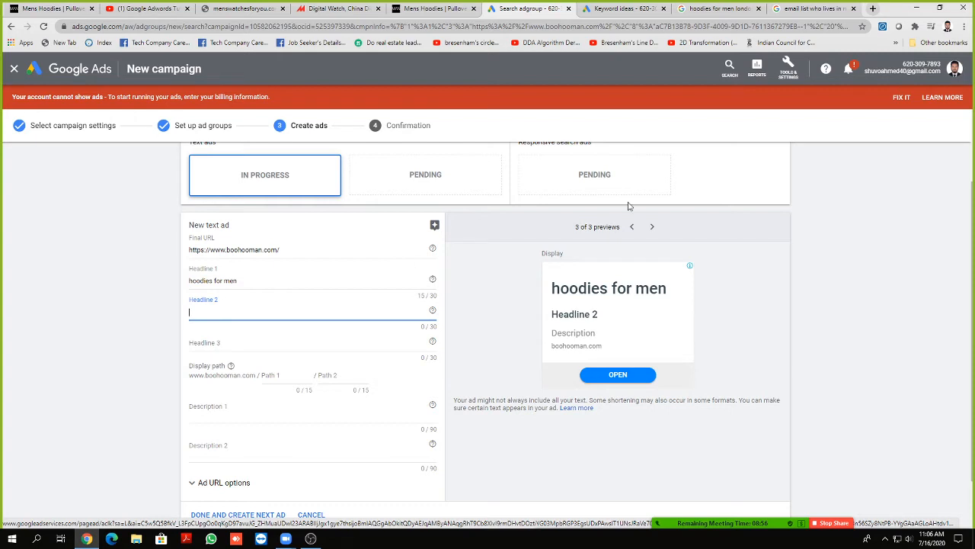
click(633, 9)
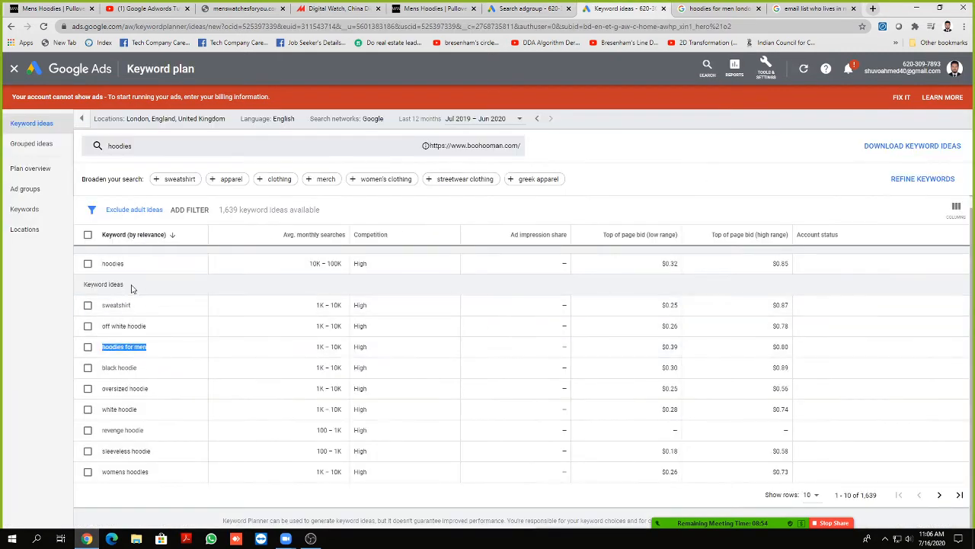
drag(130, 264, 118, 263)
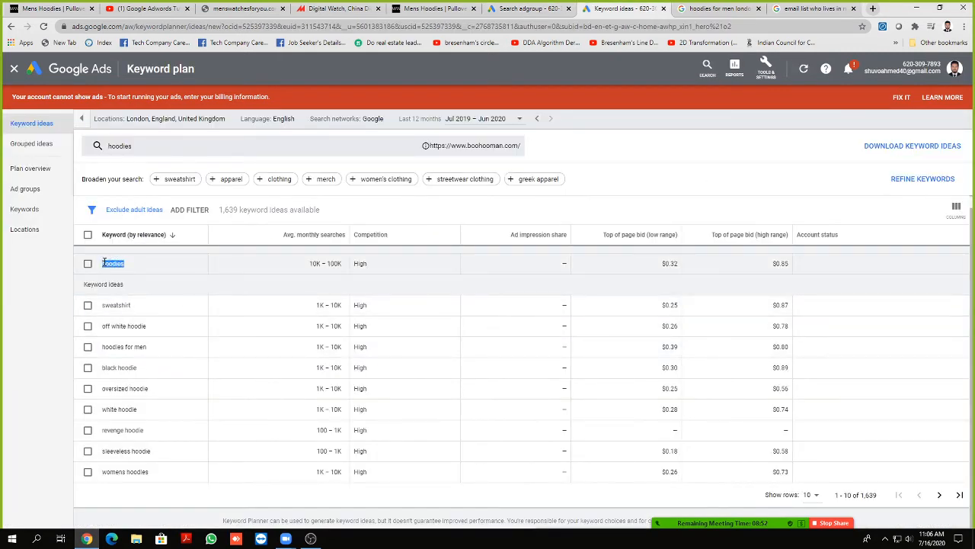
drag(149, 326, 106, 325)
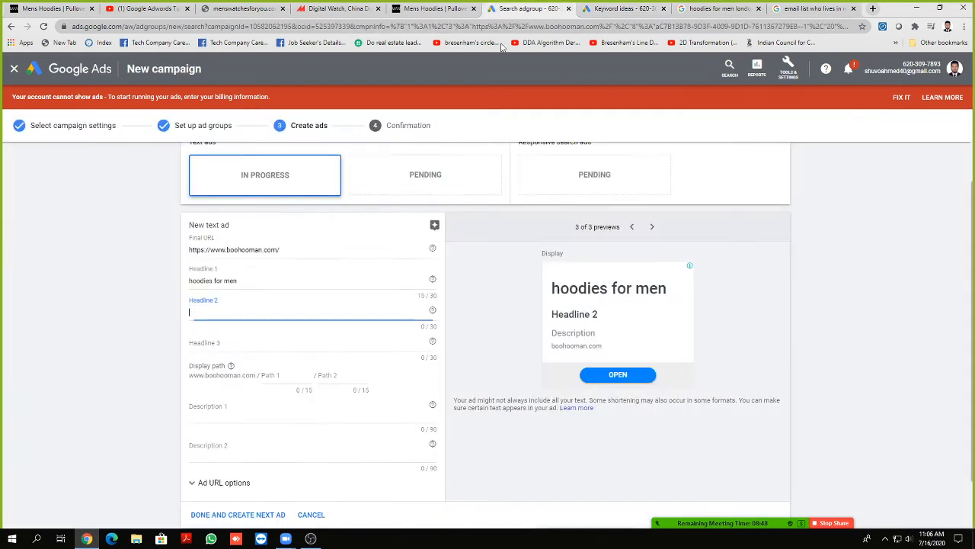
click(531, 9)
text(off white hoodie)
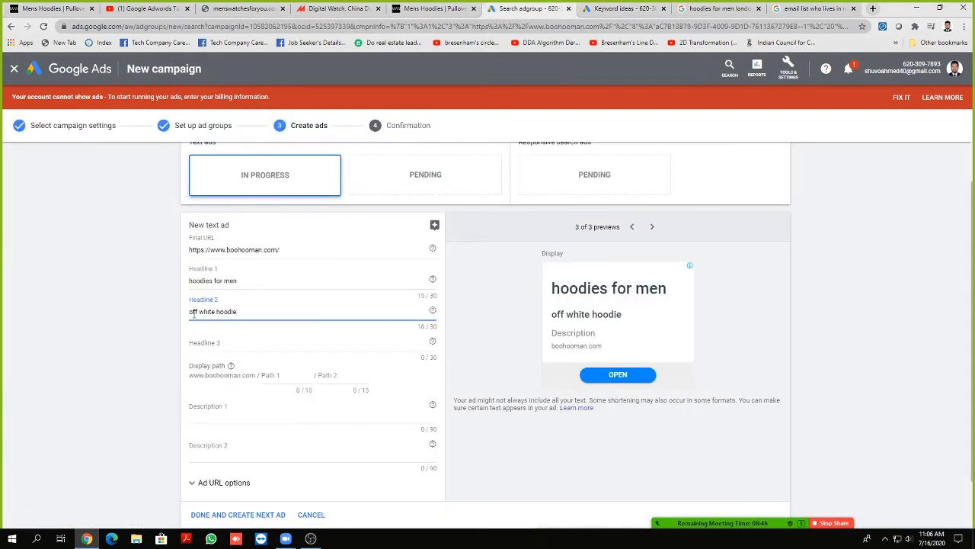
key(Home)
key(Delete)
text(O)
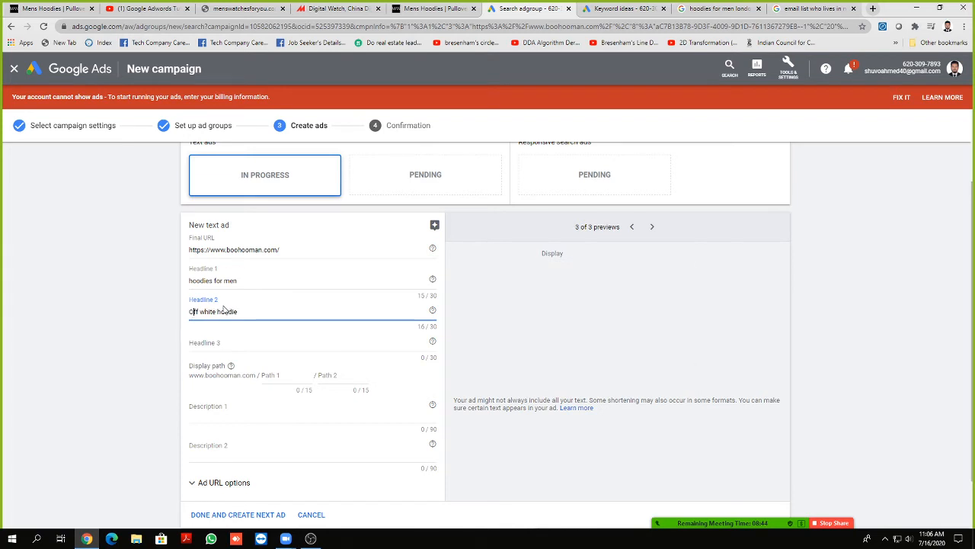
Step: Copy the keyword idea "black hoodie" from the keyword plan into Headline 3 and capitalise it as "Black hoodie"
click(223, 342)
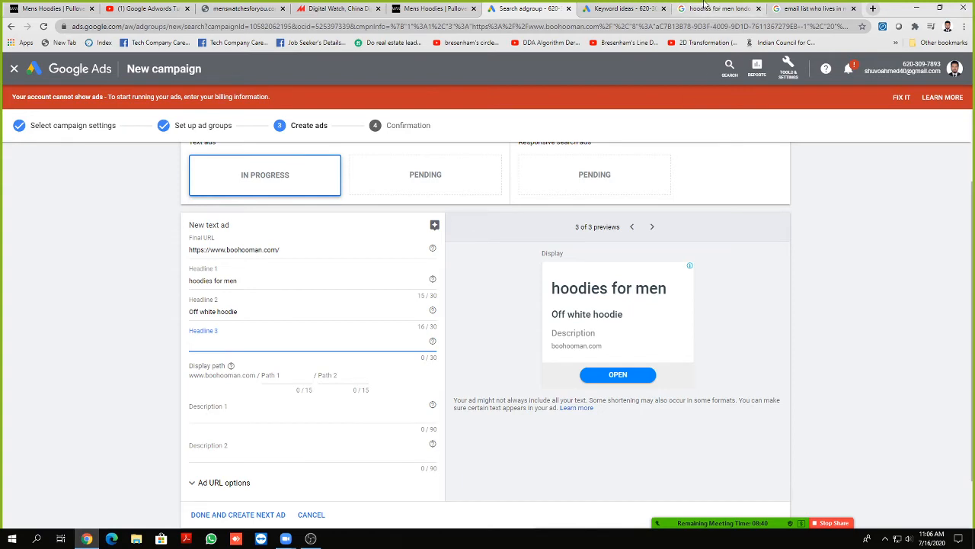
click(621, 8)
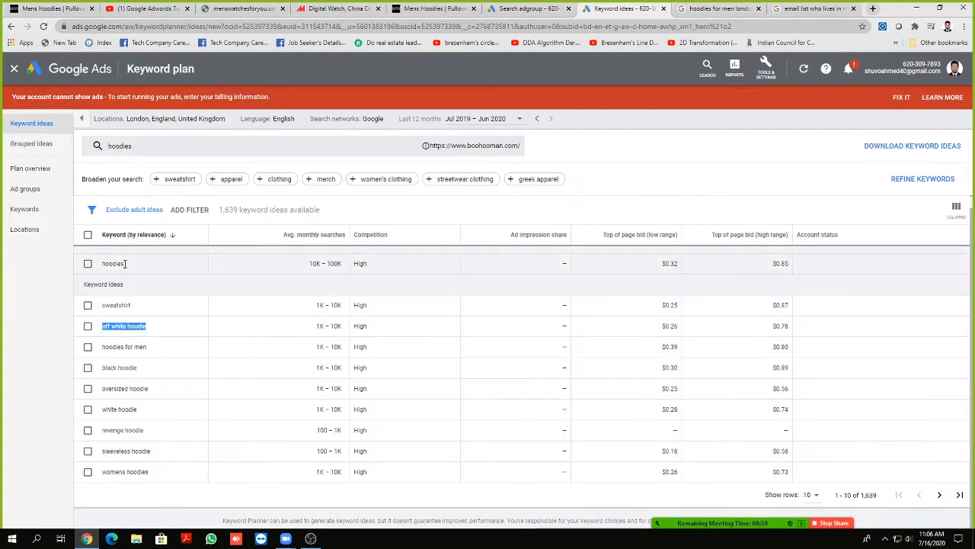
drag(125, 263, 102, 263)
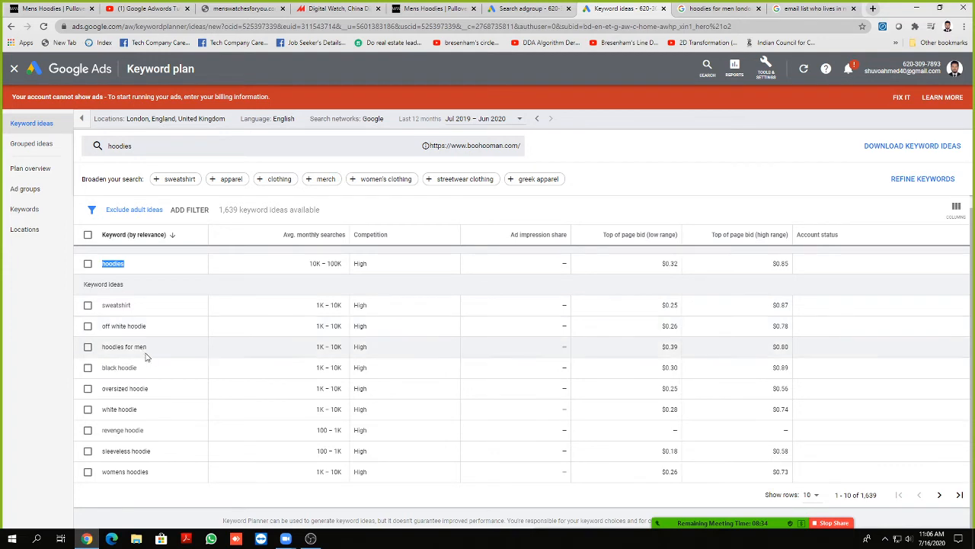
drag(148, 367, 100, 367)
key(ctrl+c)
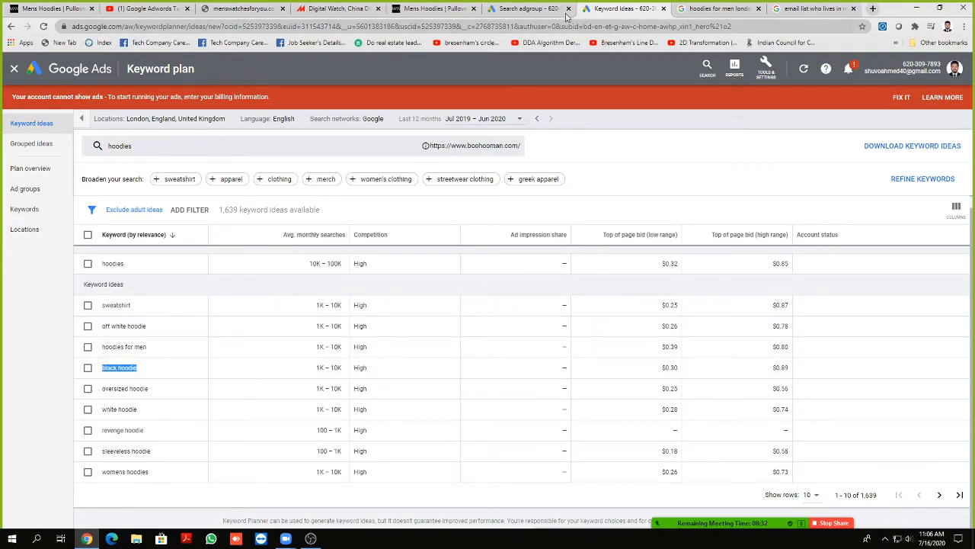
click(526, 8)
key(ctrl+v)
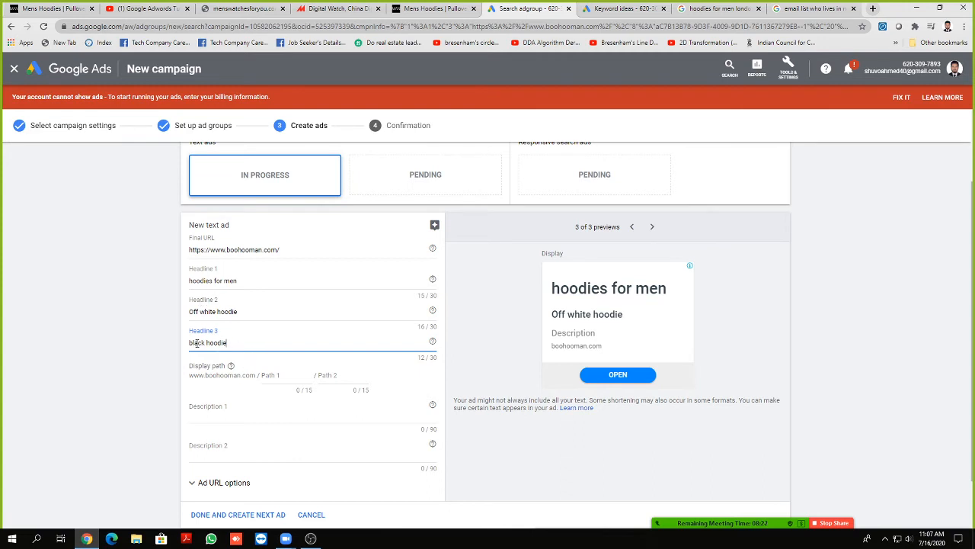
key(BackSpace)
text(B)
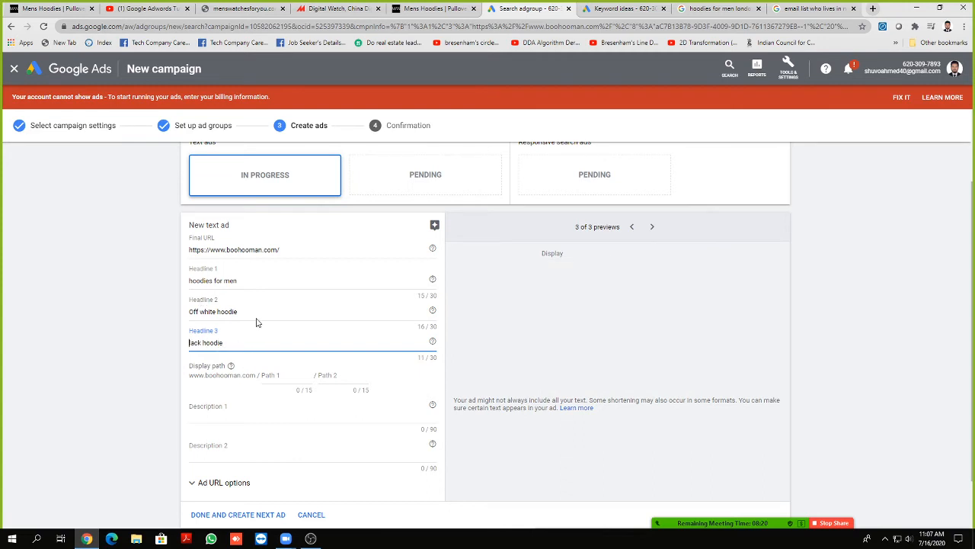
click(109, 344)
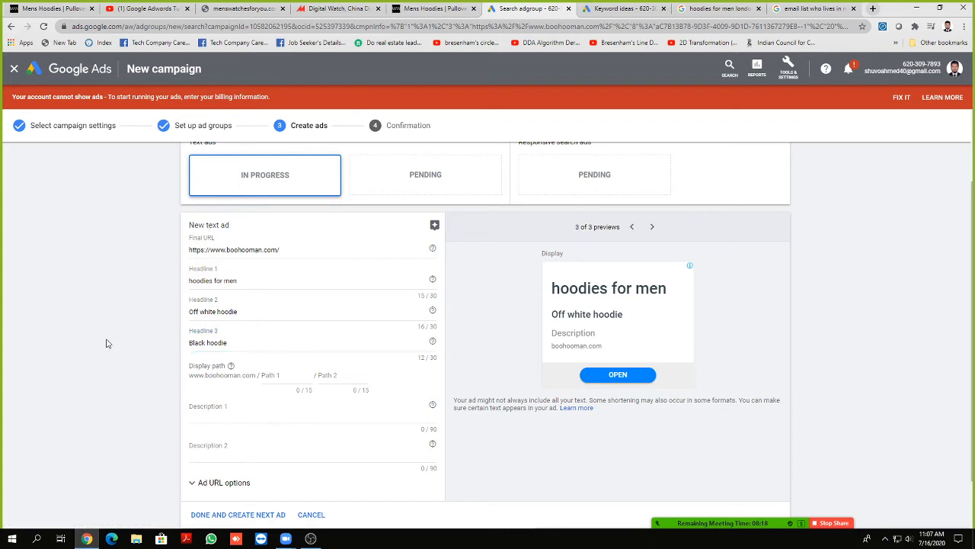
Step: Enter "Hoodies near london" as Description 1 of the text ad and check its desktop and mobile previews
scroll(163, 273, down, 1)
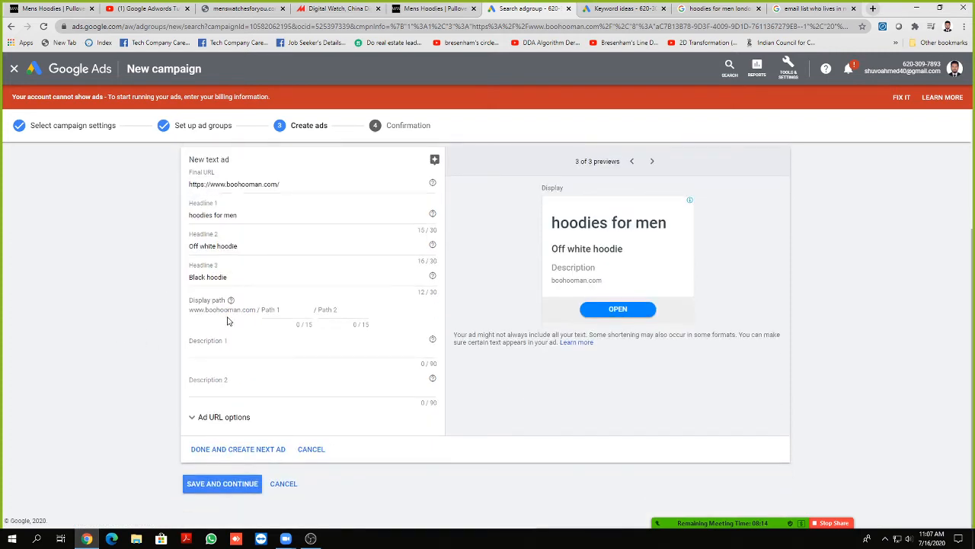
scroll(200, 321, up, 1)
scroll(224, 362, down, 1)
click(231, 349)
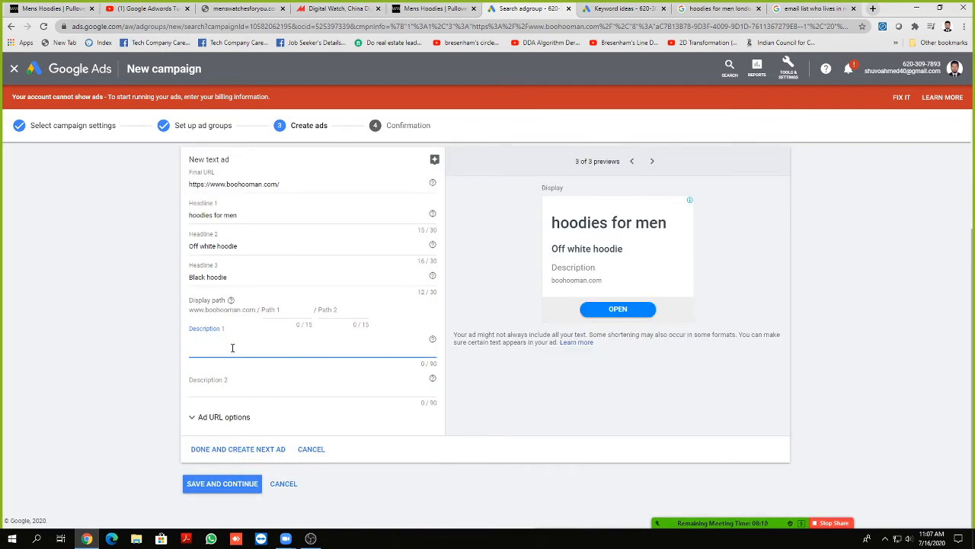
text(Hoodies)
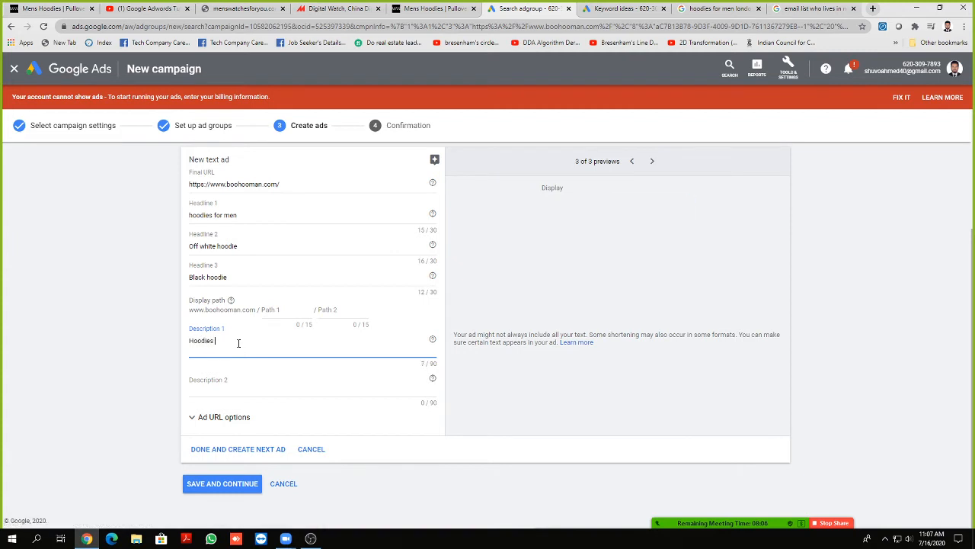
text( ne)
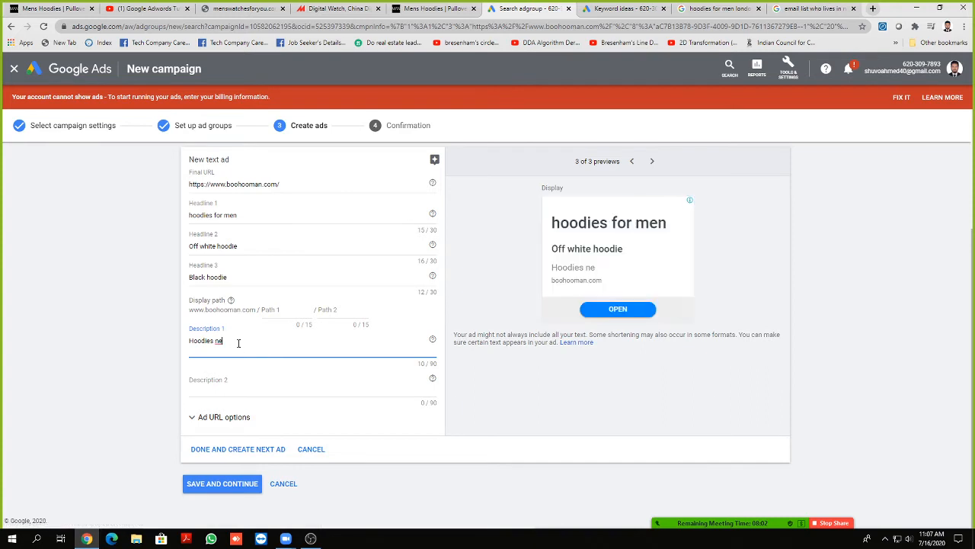
text(ar london)
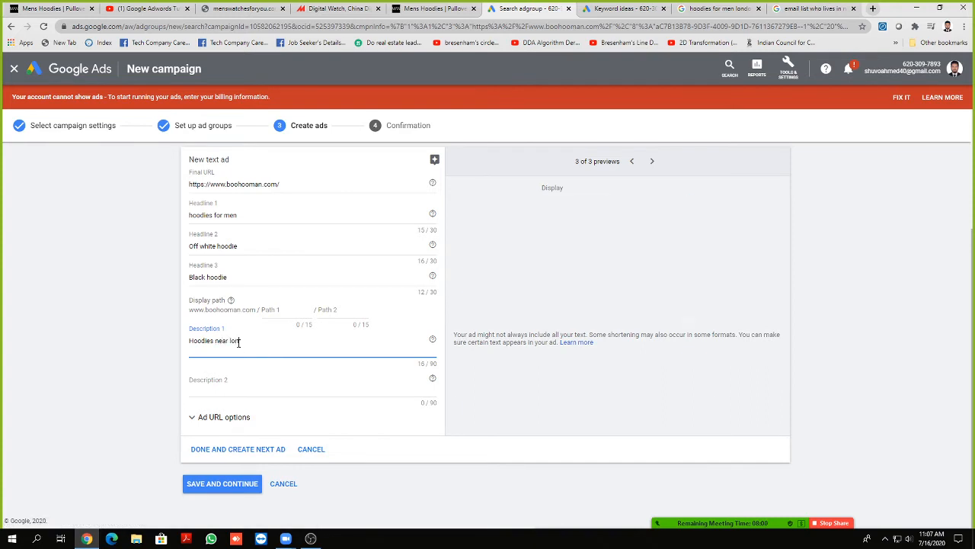
click(232, 383)
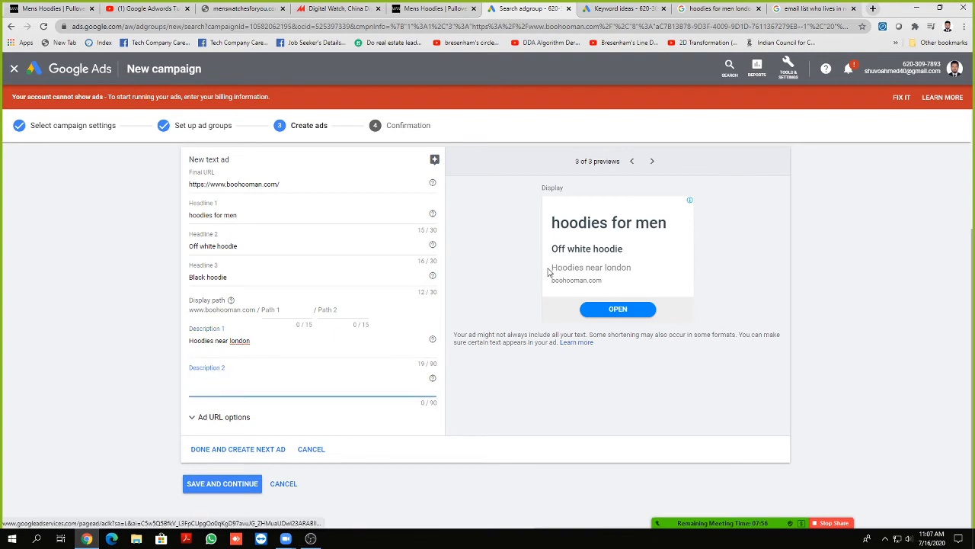
click(632, 162)
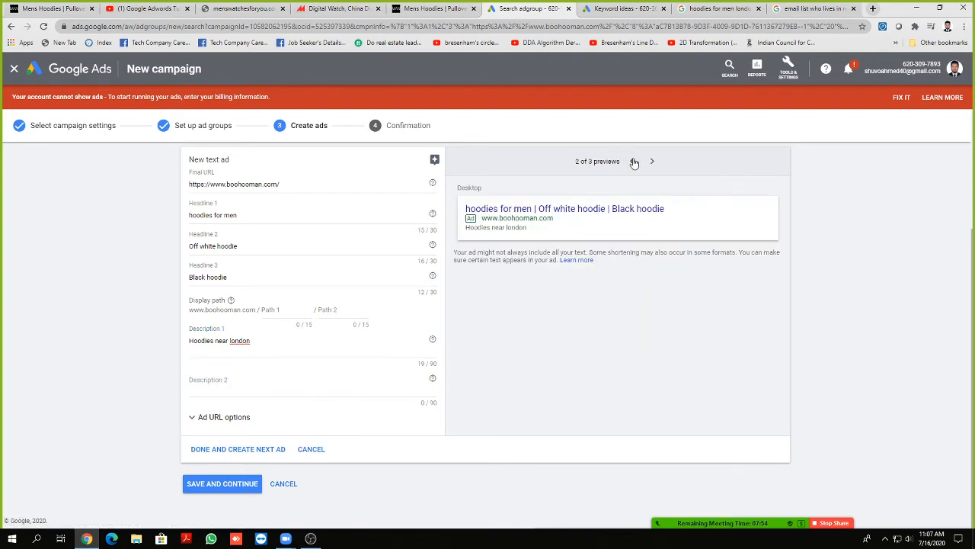
click(633, 162)
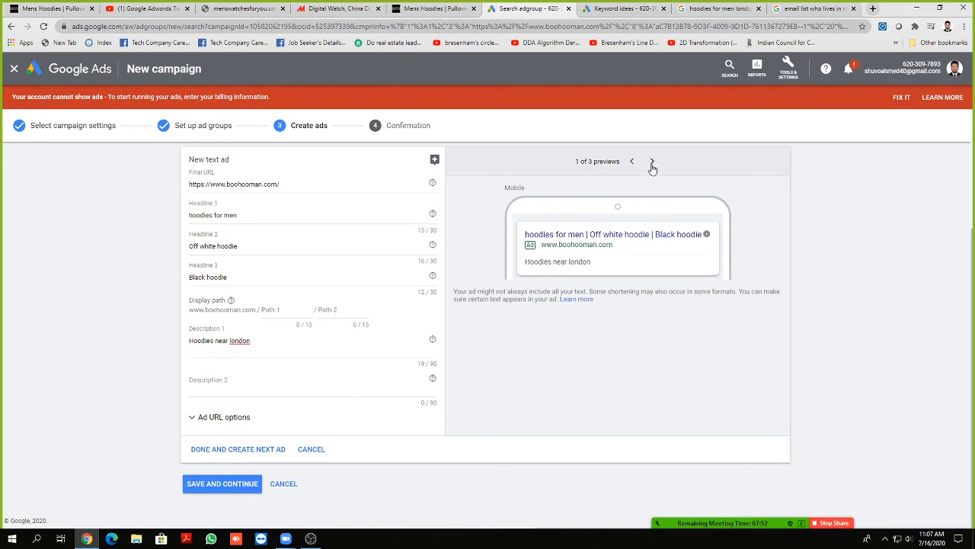
Step: Capitalise Headline 1 as "Hoodies for men" and change Headline 3 to "Black hoodies", checking the desktop preview
click(653, 161)
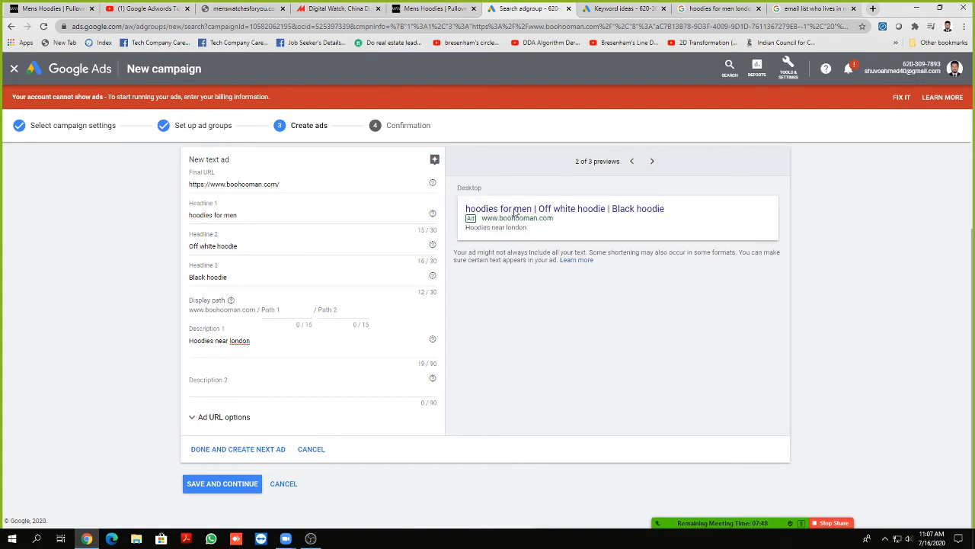
click(193, 216)
key(BackSpace)
text(H)
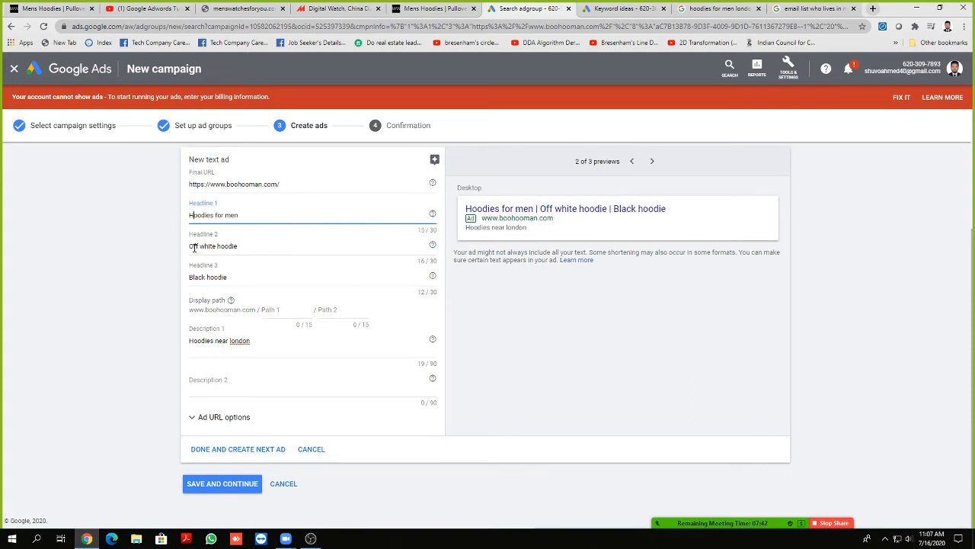
click(230, 277)
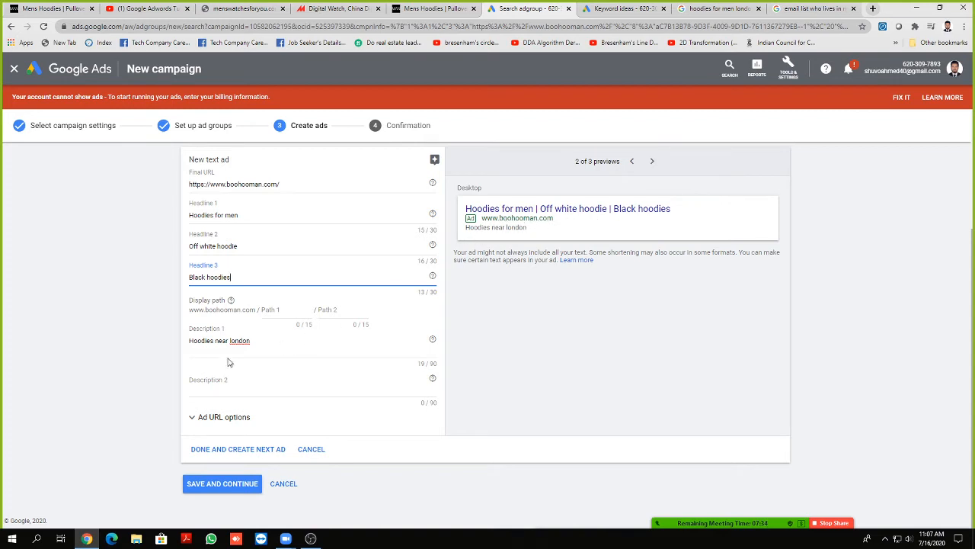
Step: Correct Description 1 to "Hoodies near London" and enter "Best Hoodies in market" as Description 2
click(257, 346)
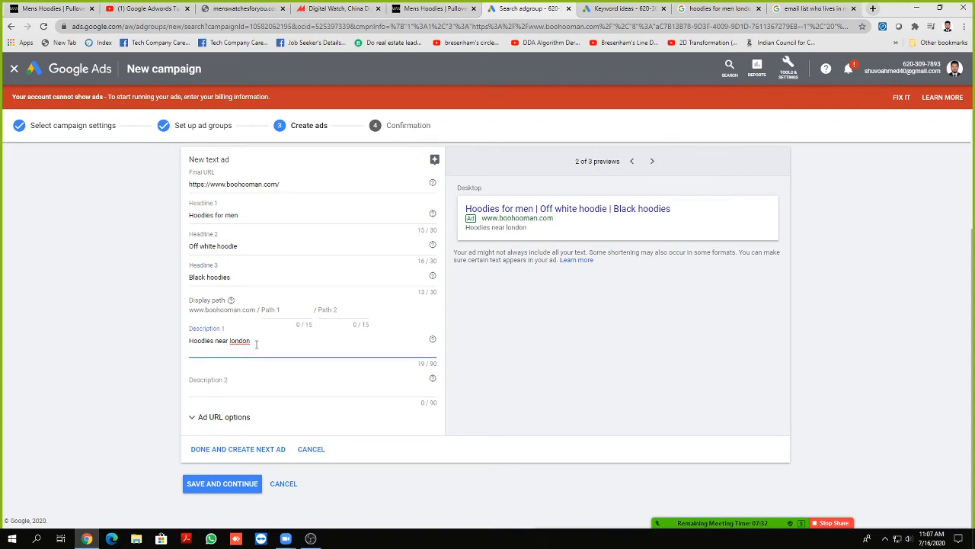
right_click(255, 340)
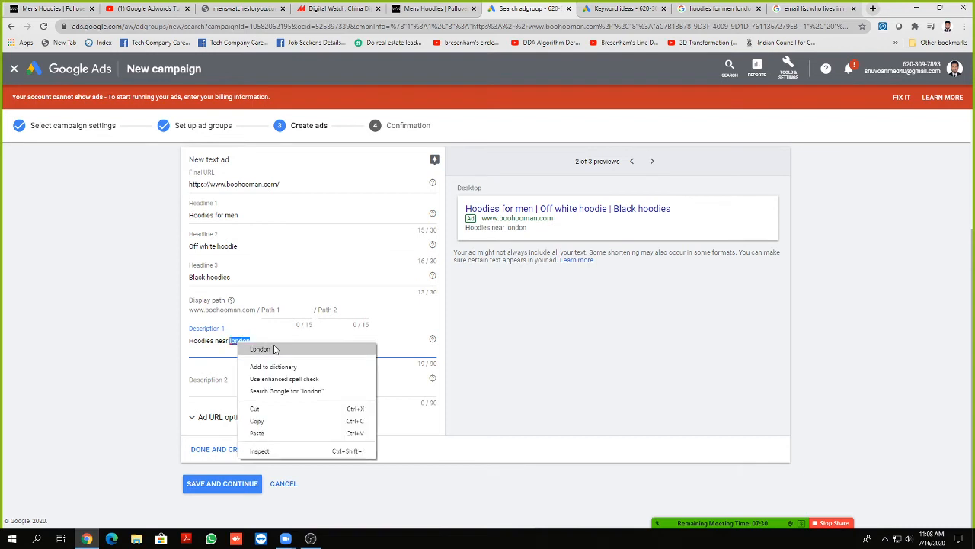
click(263, 347)
click(223, 387)
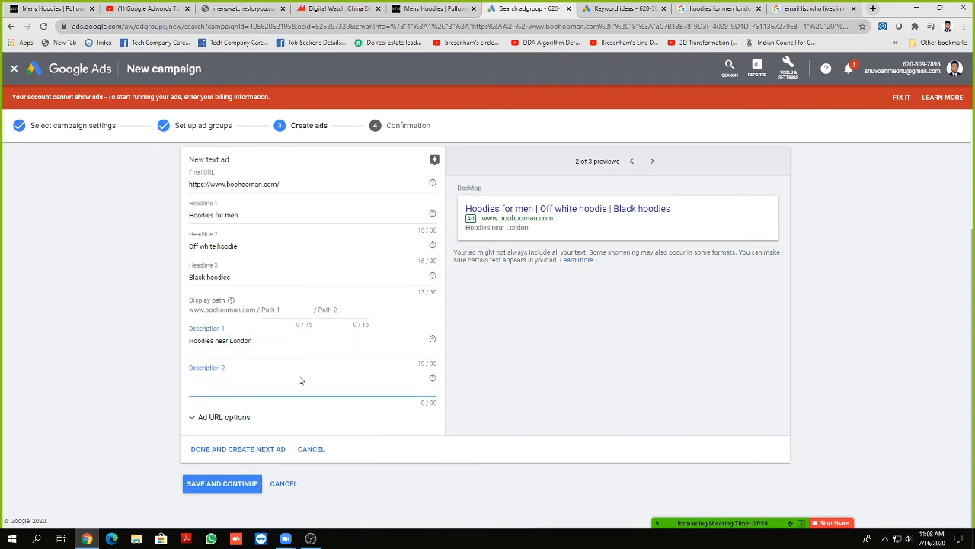
text(Best Hoodies in market)
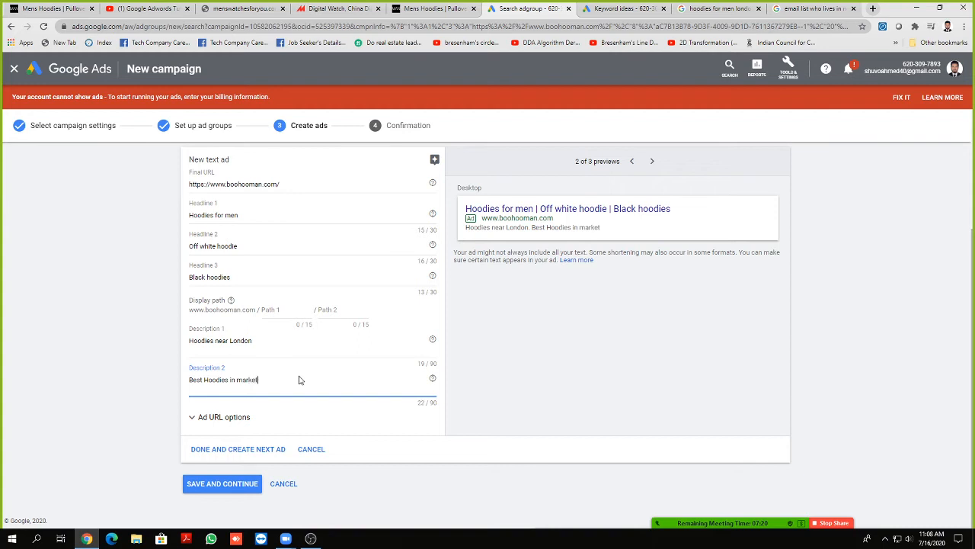
Step: Examine the ad's display path fields and its additional URL options without filling them in
click(51, 318)
click(291, 313)
click(342, 310)
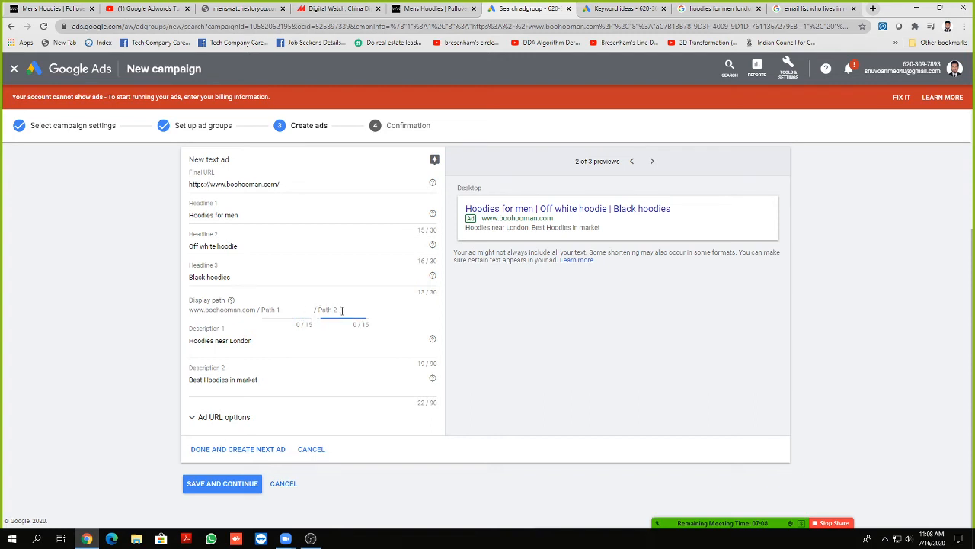
click(66, 370)
click(189, 416)
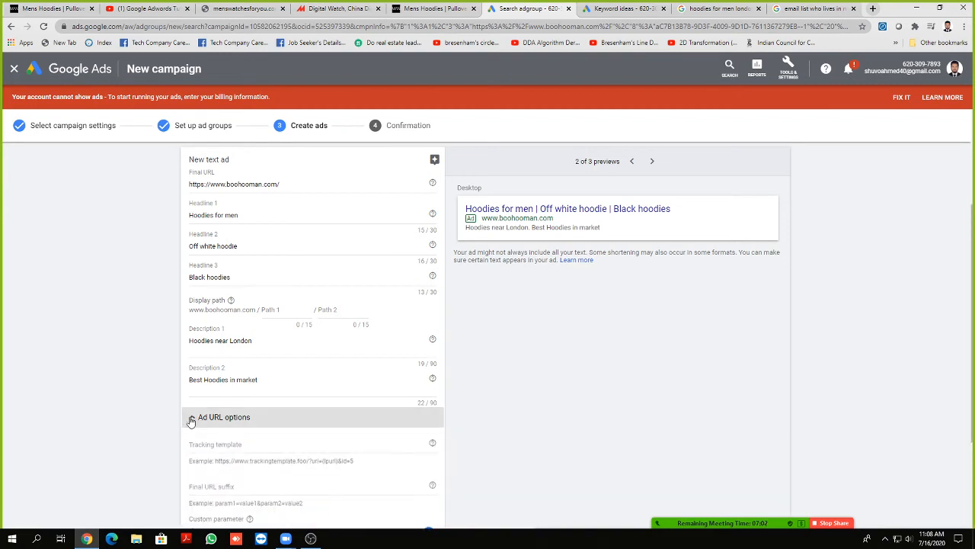
scroll(122, 412, down, 2)
scroll(122, 409, down, 1)
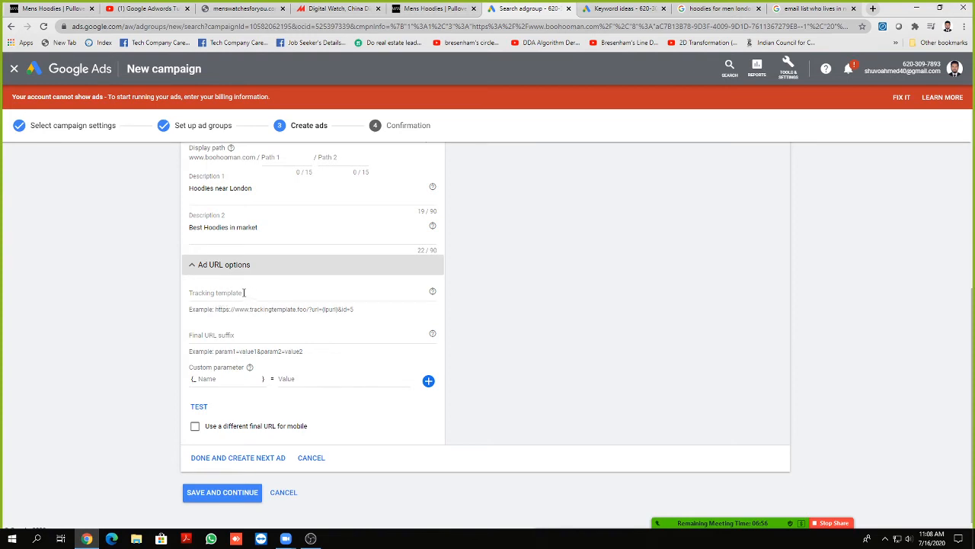
click(192, 266)
scroll(154, 271, up, 1)
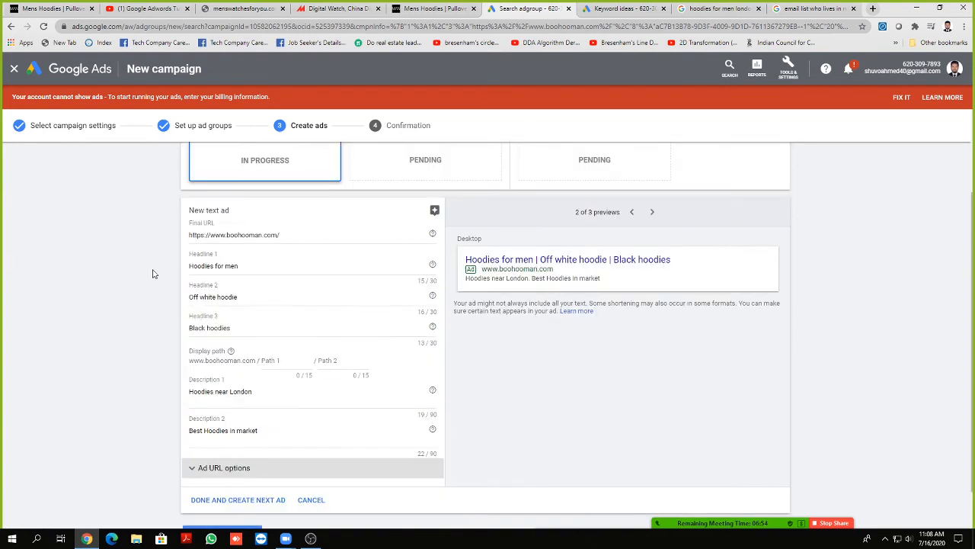
scroll(153, 274, down, 1)
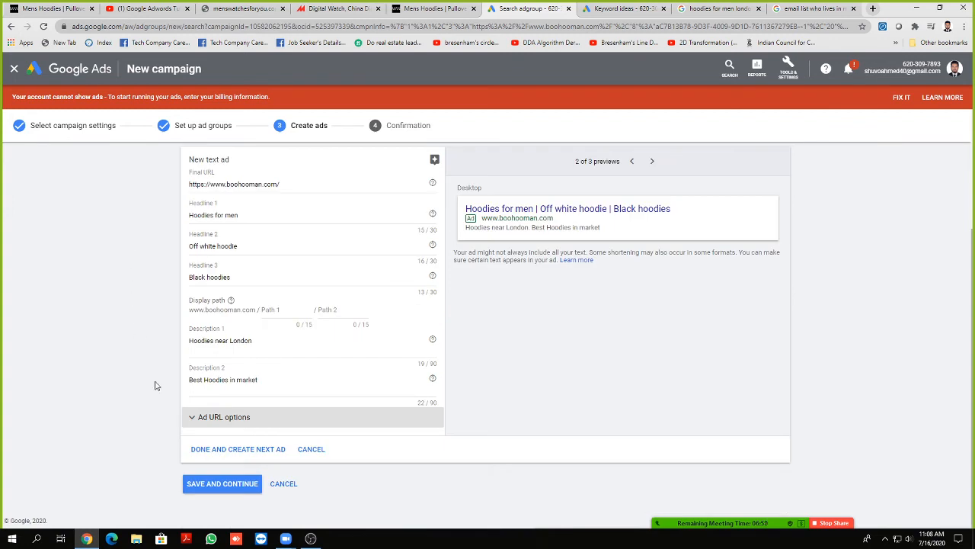
Step: Save the text ad, then go through the campaign summary's location, dates, budget, goal and bid strategy and continue to the campaign
click(215, 485)
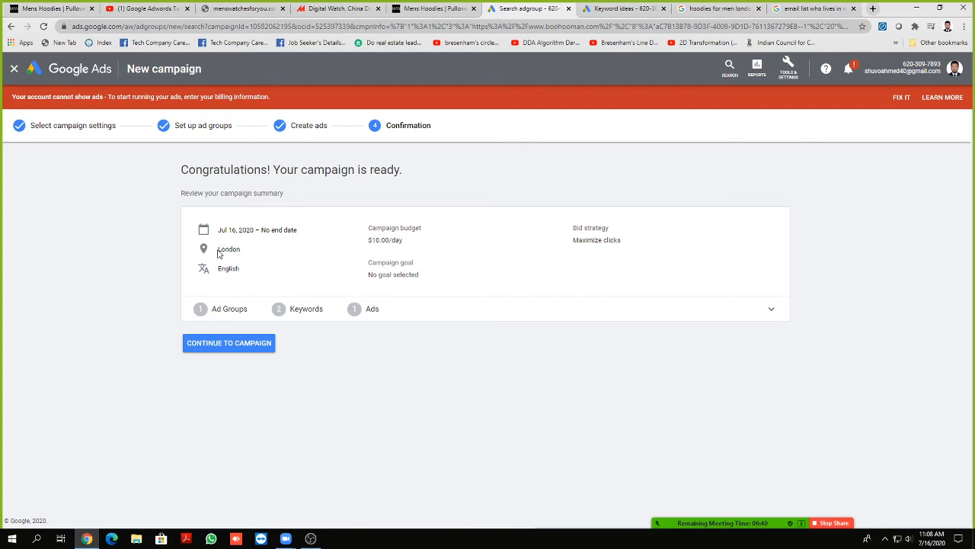
drag(219, 250, 282, 231)
click(335, 234)
drag(369, 242, 416, 243)
drag(371, 281, 433, 282)
click(453, 278)
drag(573, 240, 625, 244)
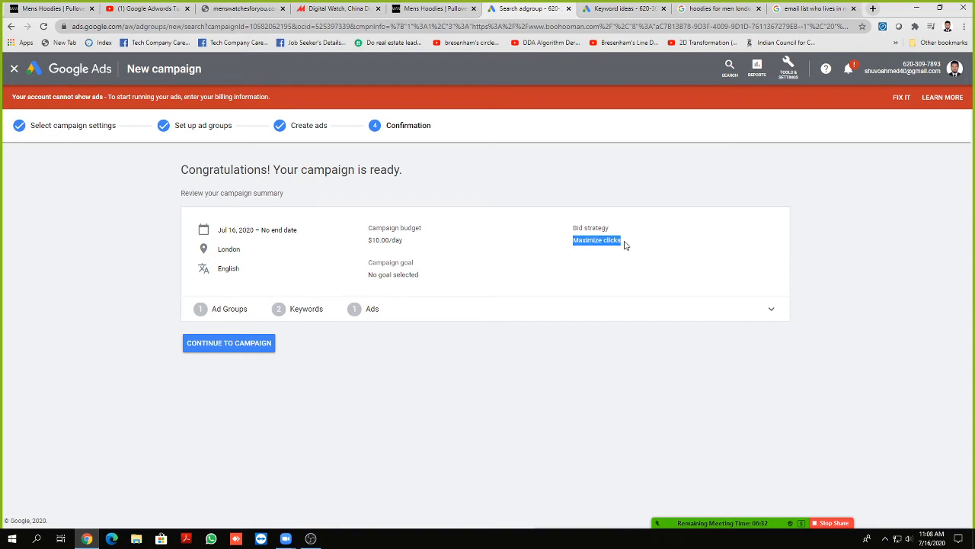
click(625, 243)
click(229, 343)
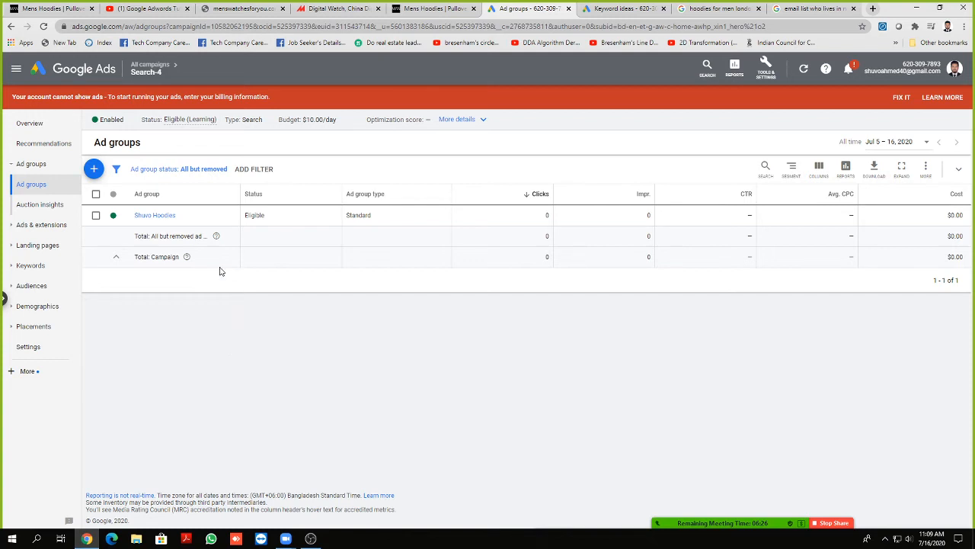
Step: Check the status choices of the hoodie ad group and view the campaign's search keywords
click(115, 216)
click(171, 303)
click(32, 266)
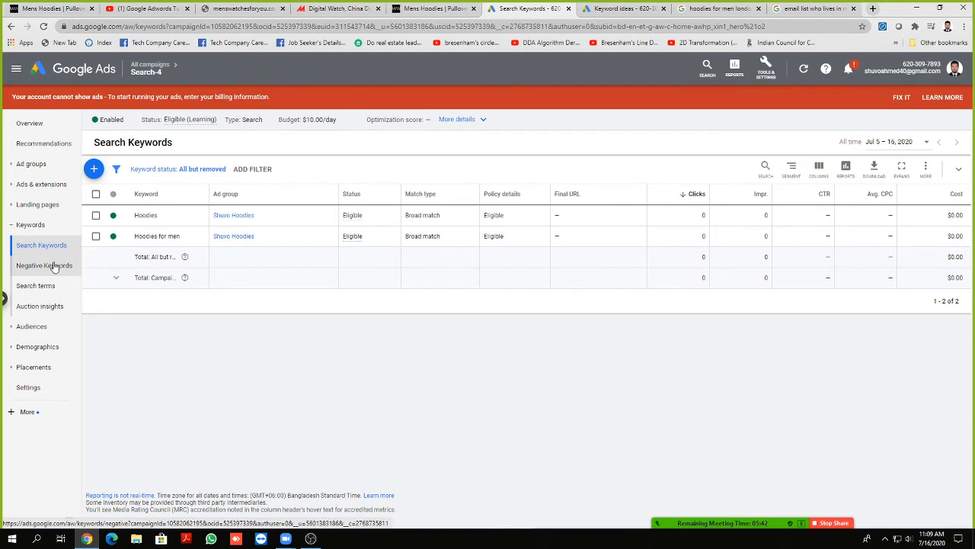
Step: Start adding negative keywords at ad group level, with the campaign's hoodie ad group as the target
click(54, 265)
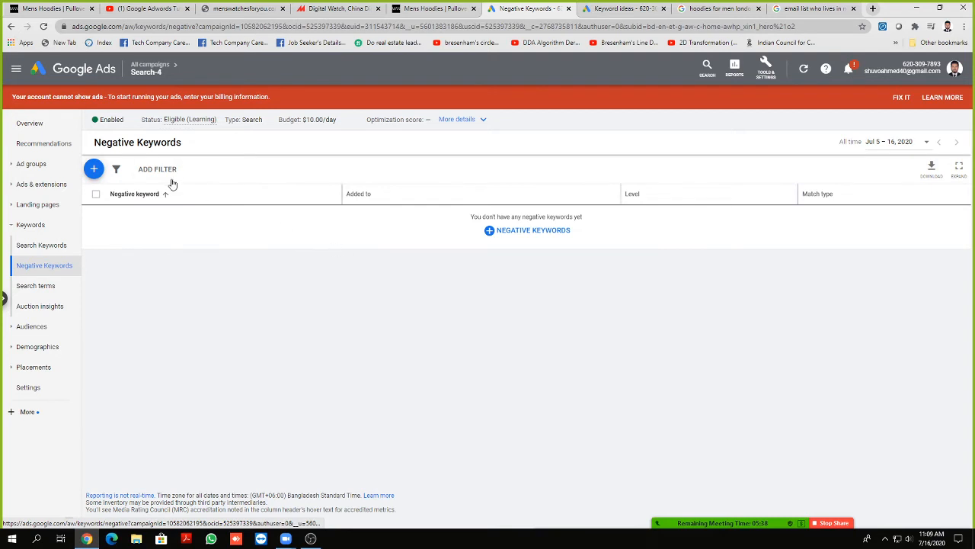
click(94, 170)
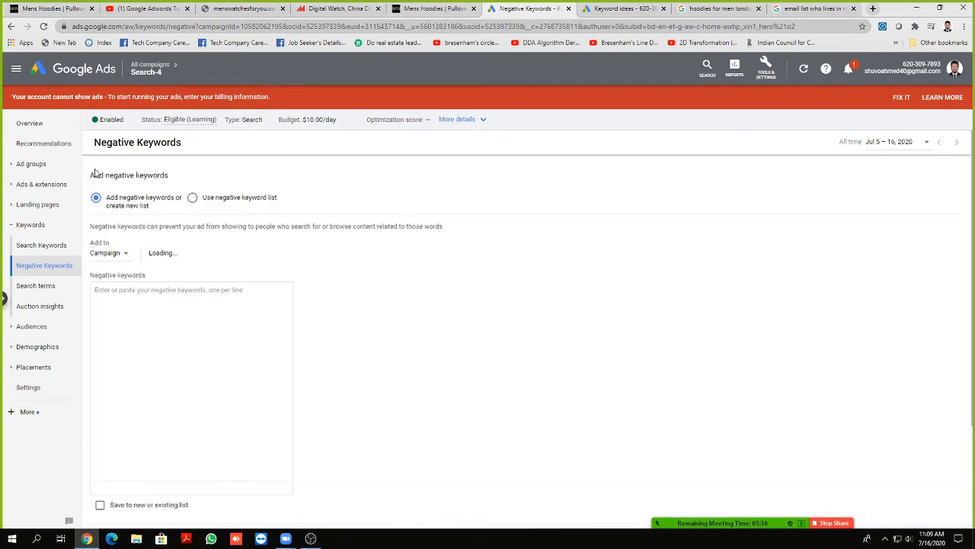
scroll(228, 226, down, 1)
scroll(229, 227, up, 1)
click(120, 256)
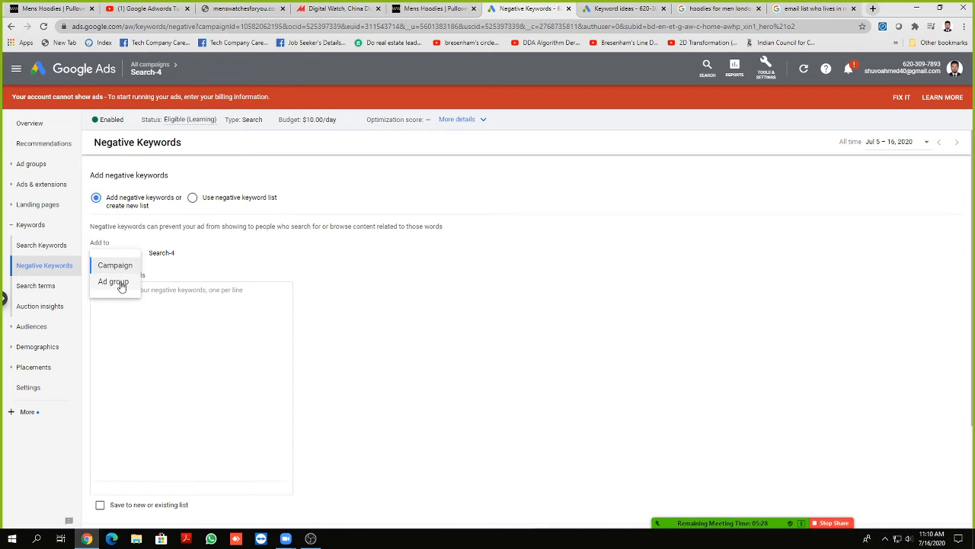
click(120, 284)
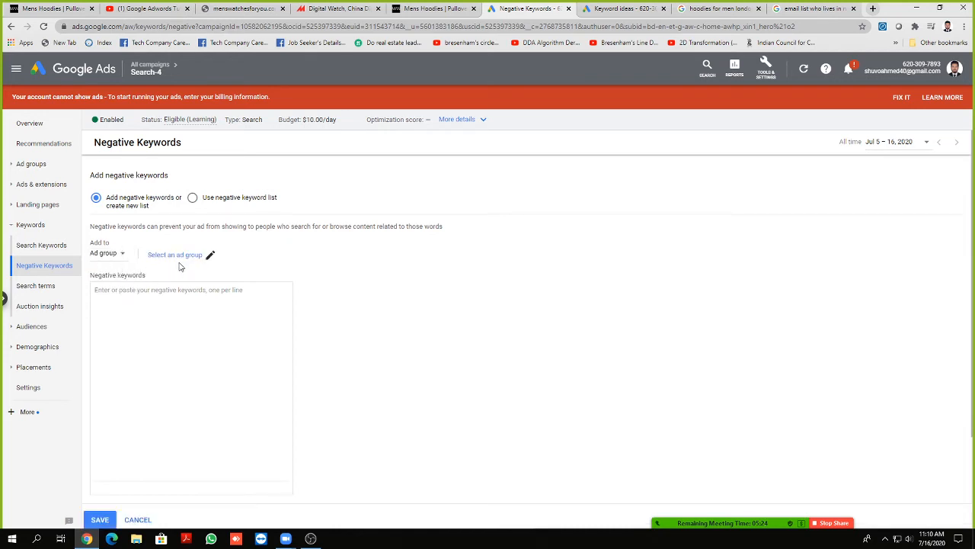
click(187, 260)
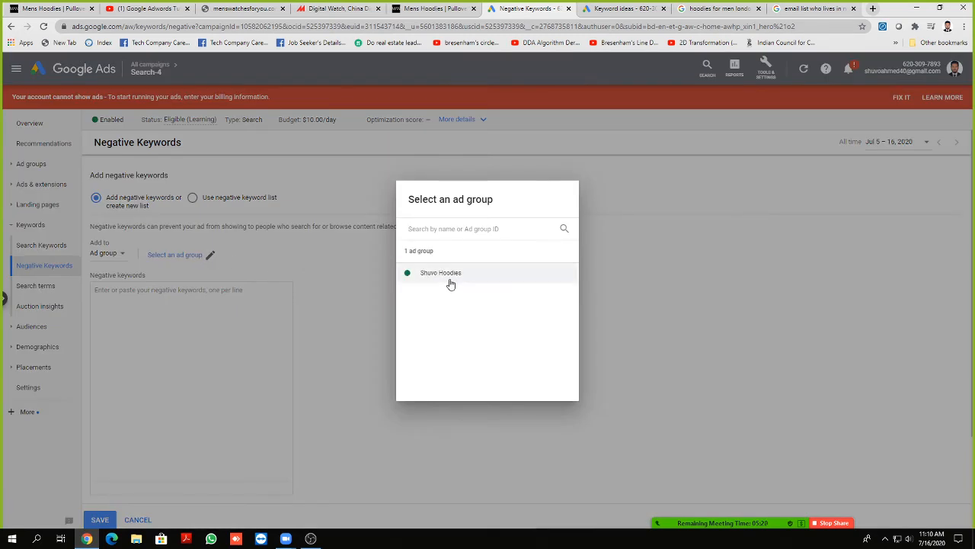
click(450, 276)
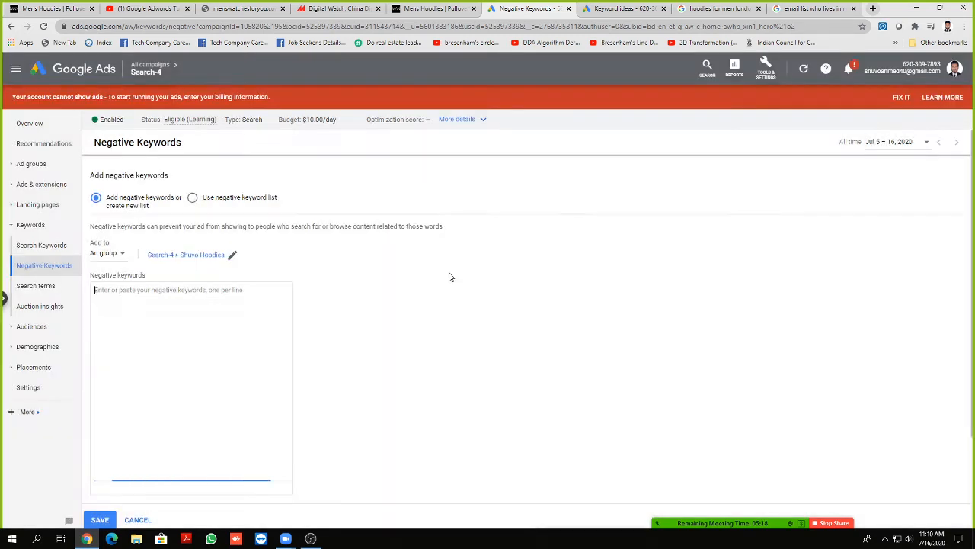
Step: Enter "Women" and "Women Hoodies" on separate lines as negative keywords for the ad group
scroll(205, 302, down, 1)
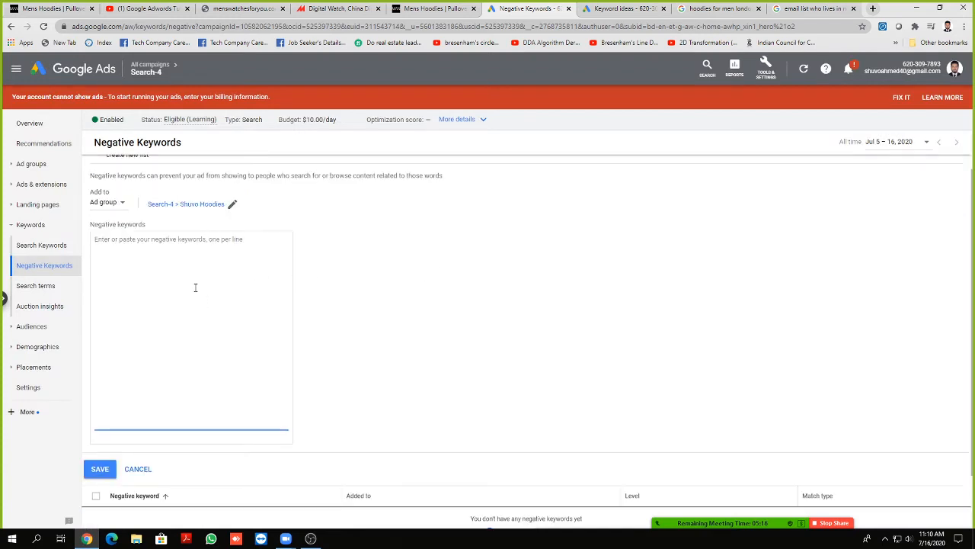
scroll(183, 287, up, 1)
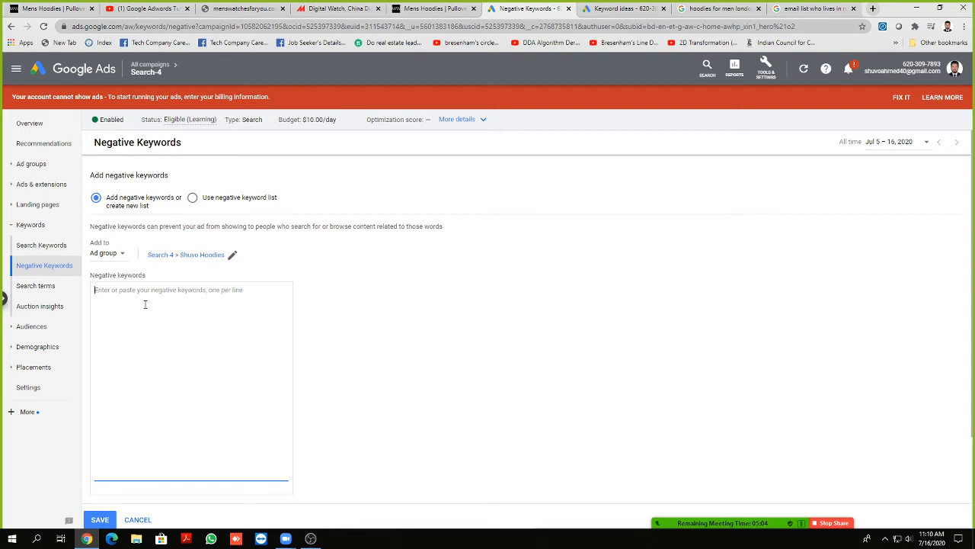
text(W)
text(omwn)
key(BackSpace)
key(BackSpace)
text(en)
key(Return)
text(Wom)
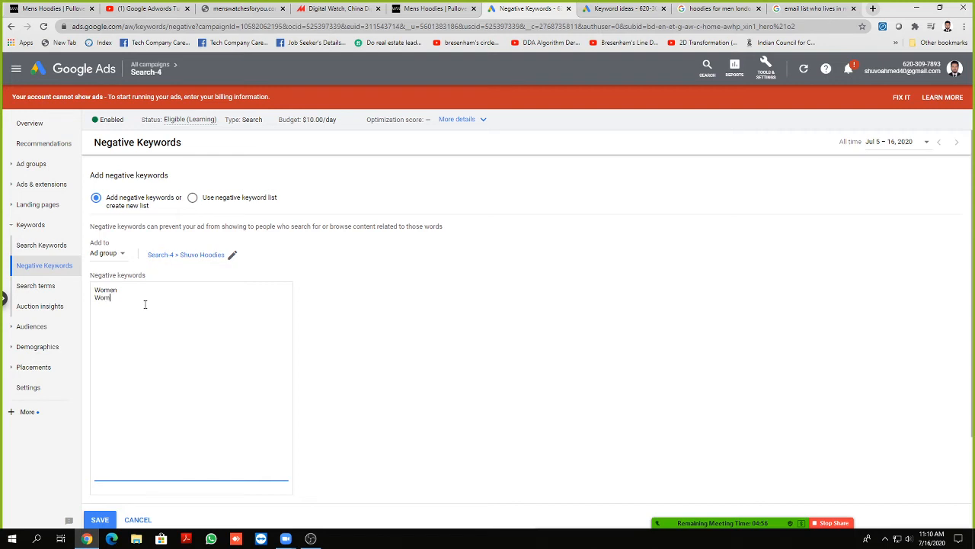
text(w)
key(BackSpace)
key(BackSpace)
text(en Hooodies)
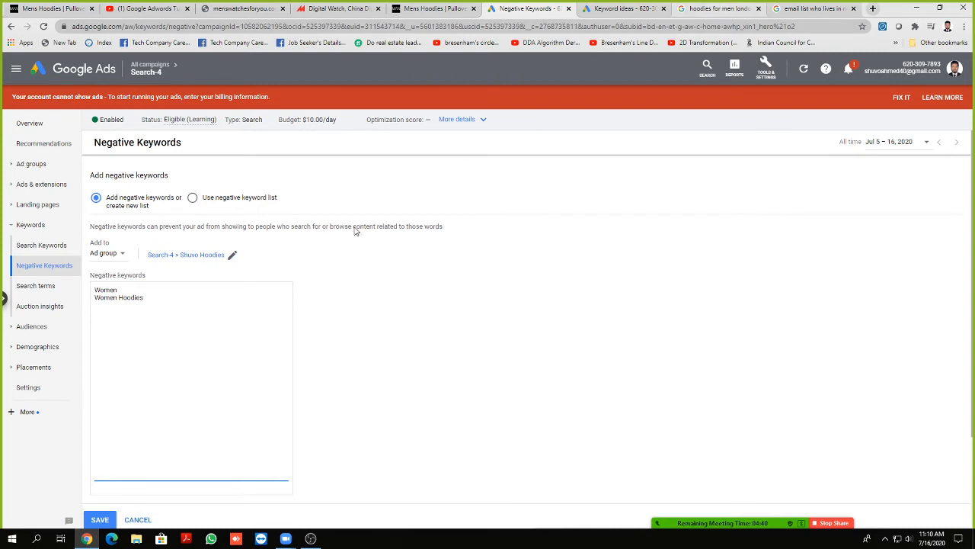
Step: Look through the ads and listings in the Google search results for "hoodies for men london"
click(741, 7)
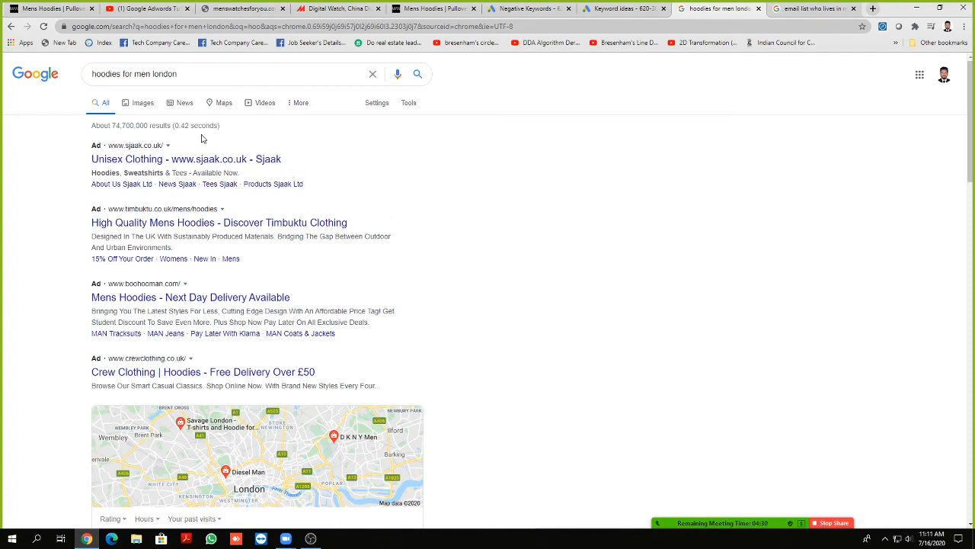
drag(95, 74, 183, 73)
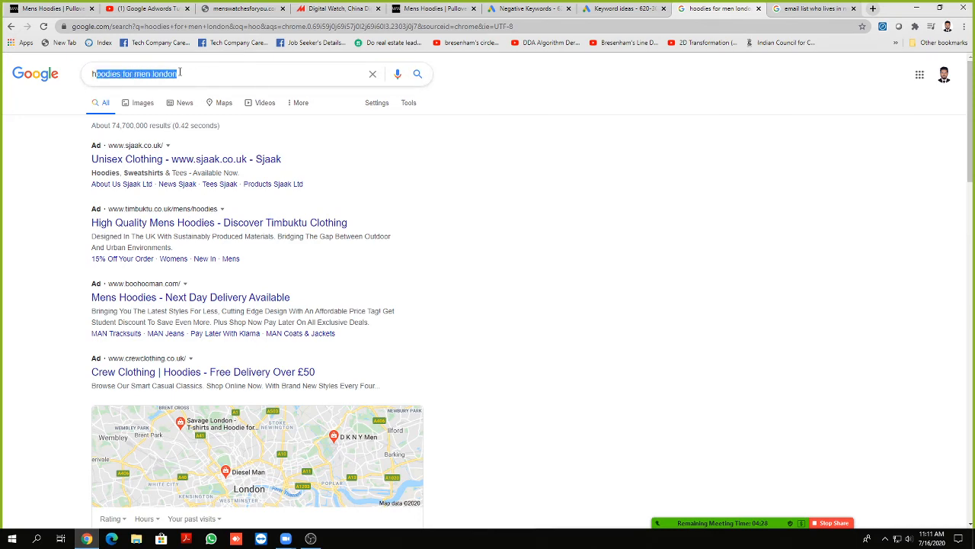
click(183, 74)
click(551, 132)
scroll(359, 203, down, 5)
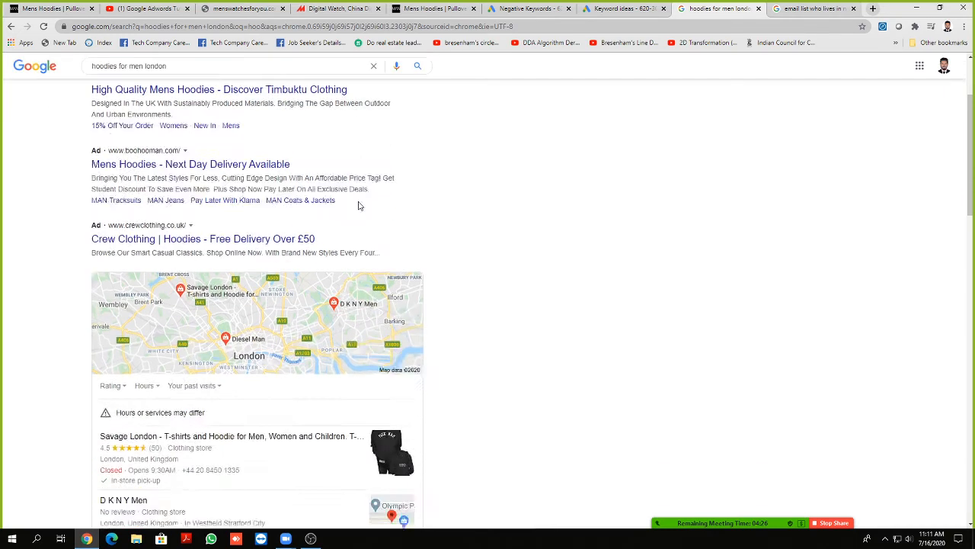
scroll(288, 221, up, 3)
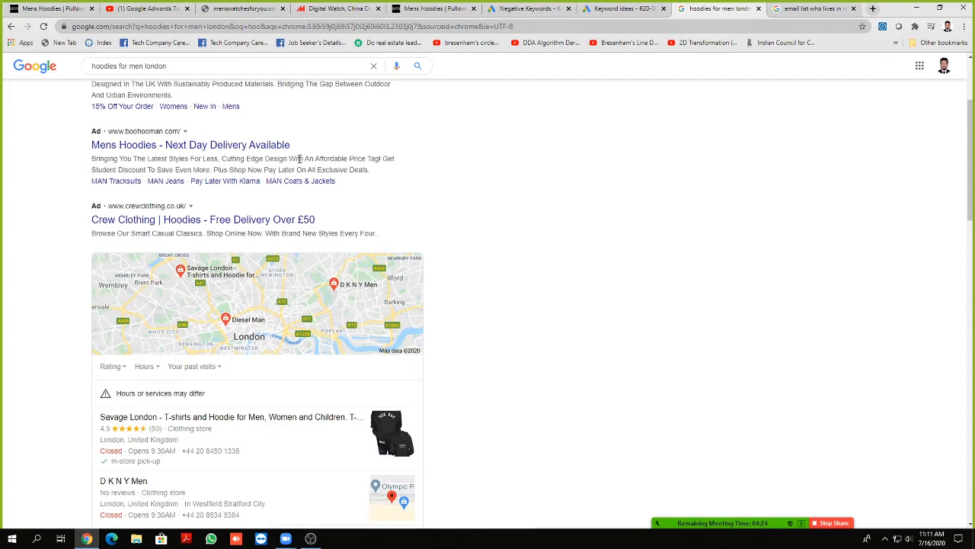
scroll(332, 213, up, 2)
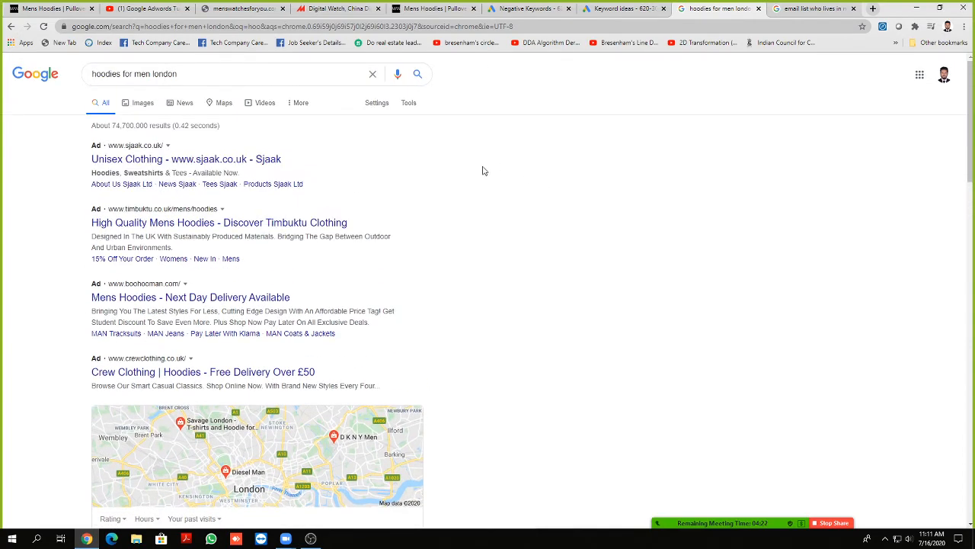
Step: Return to the Google Ads negative keywords form and add "Amazon" as a third line
click(606, 9)
click(526, 9)
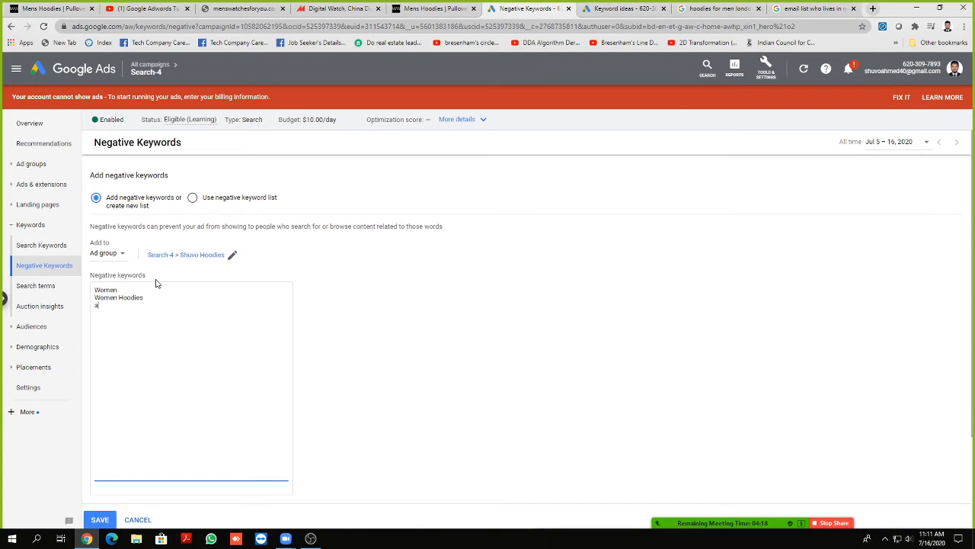
text(MAZON)
key(BackSpace)
key(BackSpace)
key(BackSpace)
key(BackSpace)
key(BackSpace)
text(Amazon)
click(389, 338)
scroll(338, 348, down, 3)
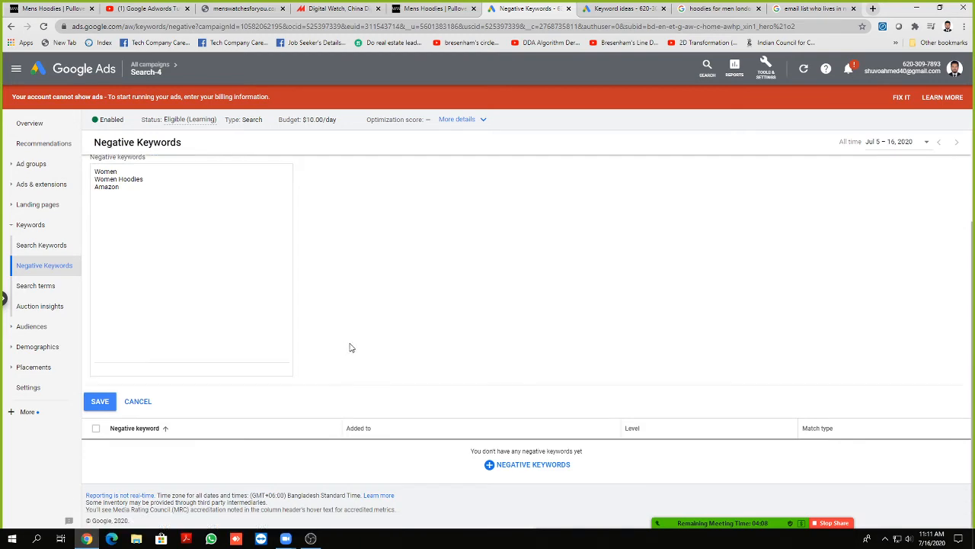
scroll(357, 341, up, 2)
scroll(359, 337, down, 2)
scroll(370, 334, up, 2)
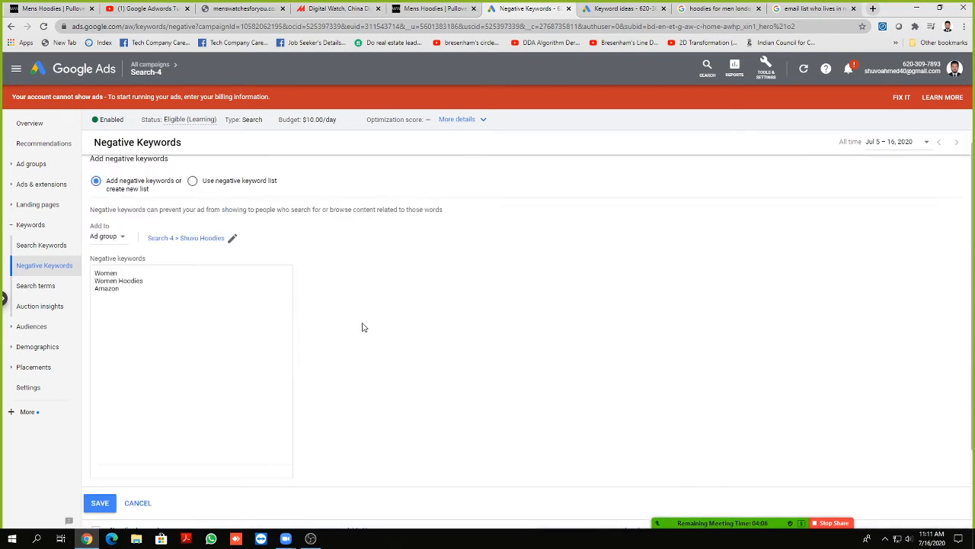
scroll(361, 327, down, 2)
scroll(374, 338, up, 2)
scroll(194, 301, down, 2)
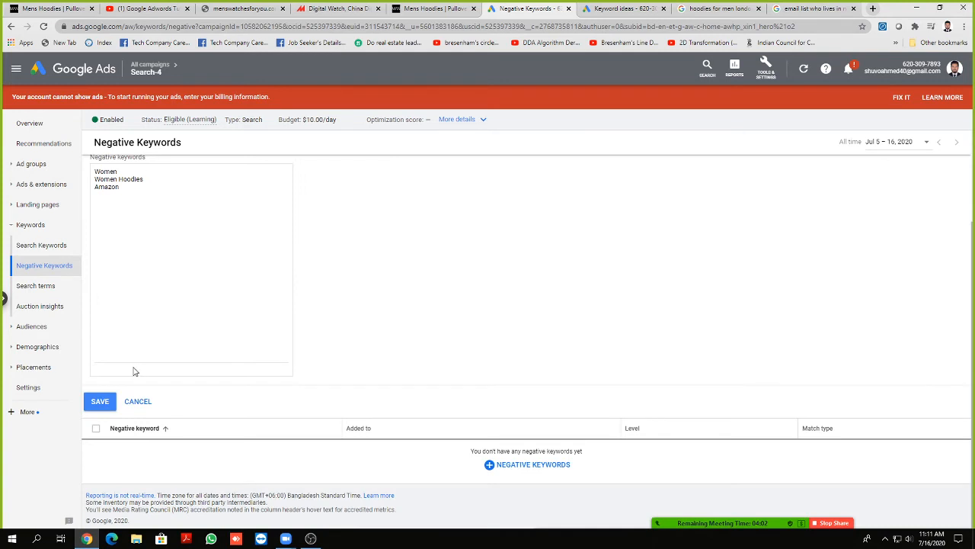
Step: Save the entered negative keywords to the hoodie ad group
click(96, 402)
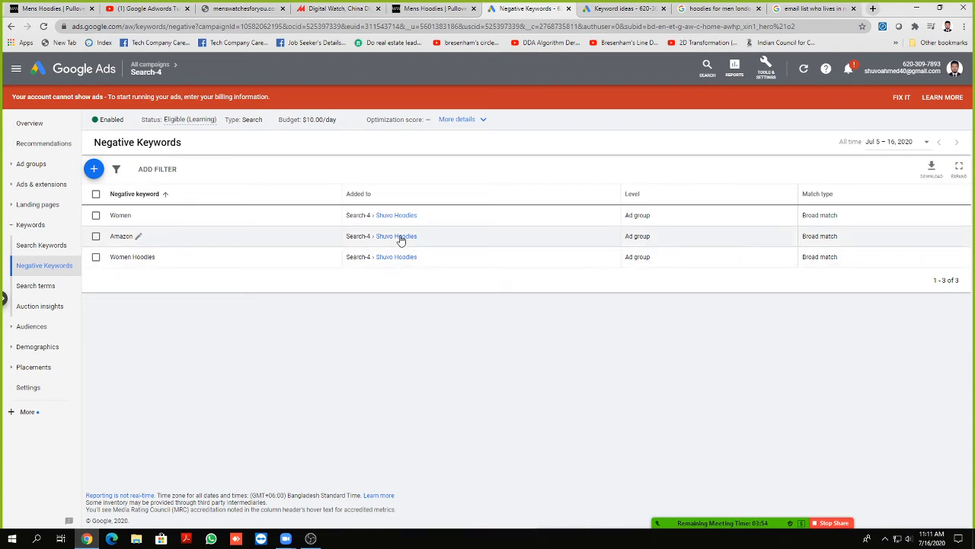
click(288, 99)
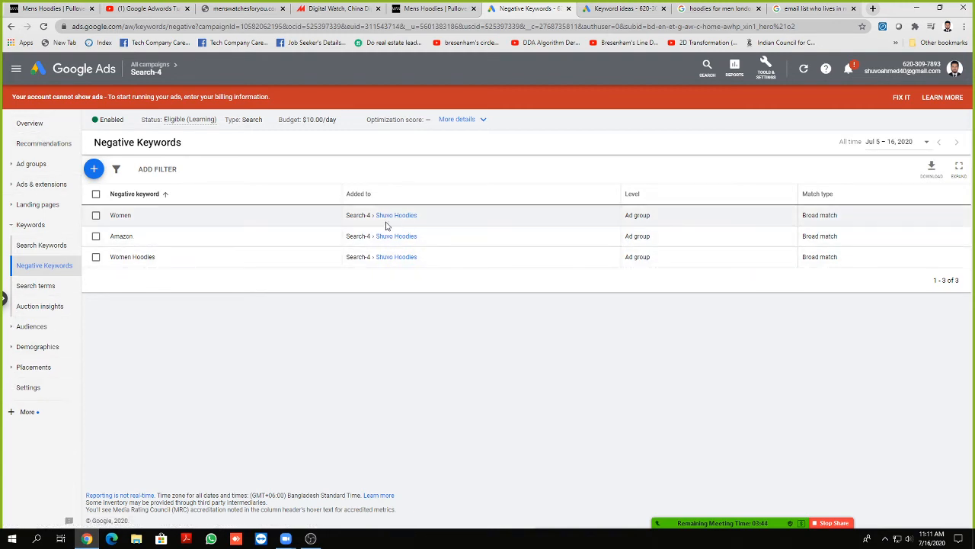
Step: Review the campaign's ads, landing pages and search keywords
click(43, 188)
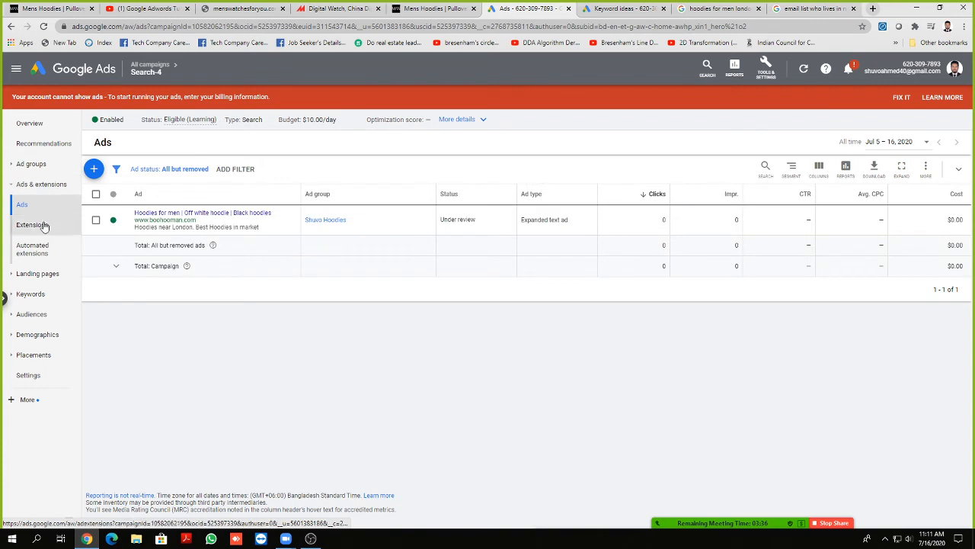
click(40, 276)
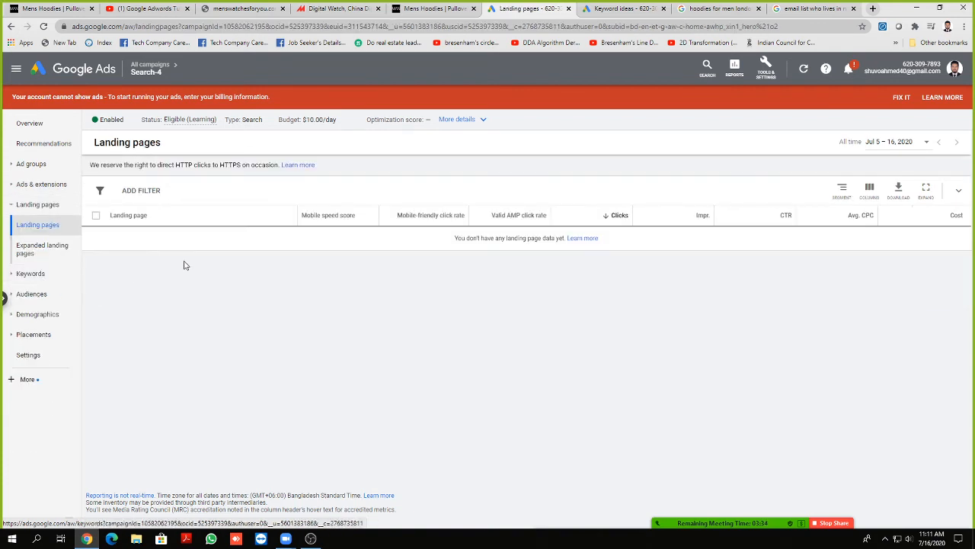
click(38, 275)
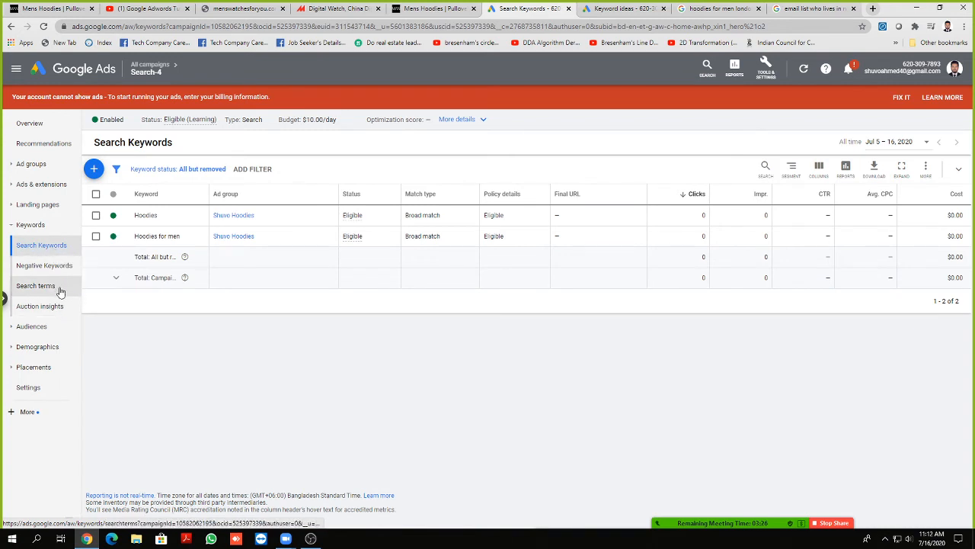
Step: Start adding audiences at ad group level, with the campaign's hoodie ad group as the target
click(43, 328)
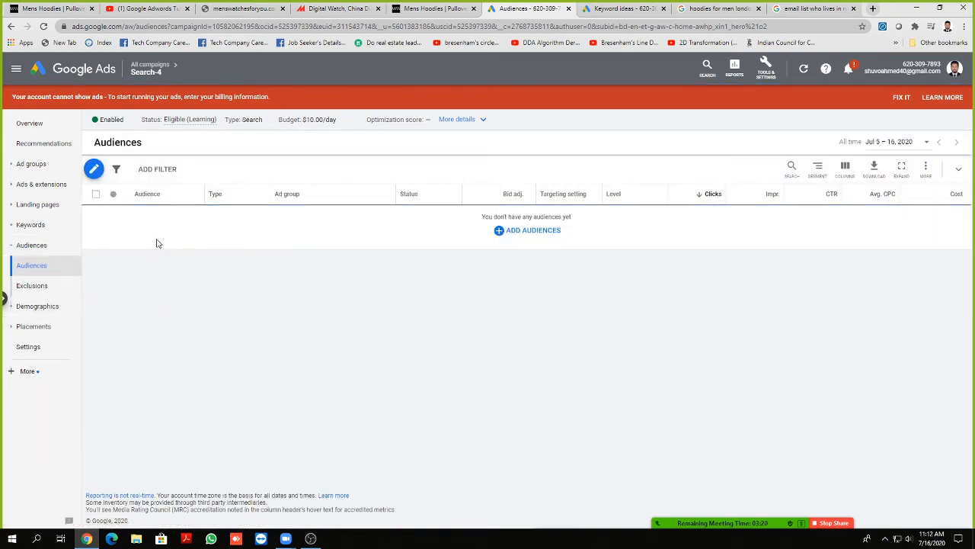
click(93, 169)
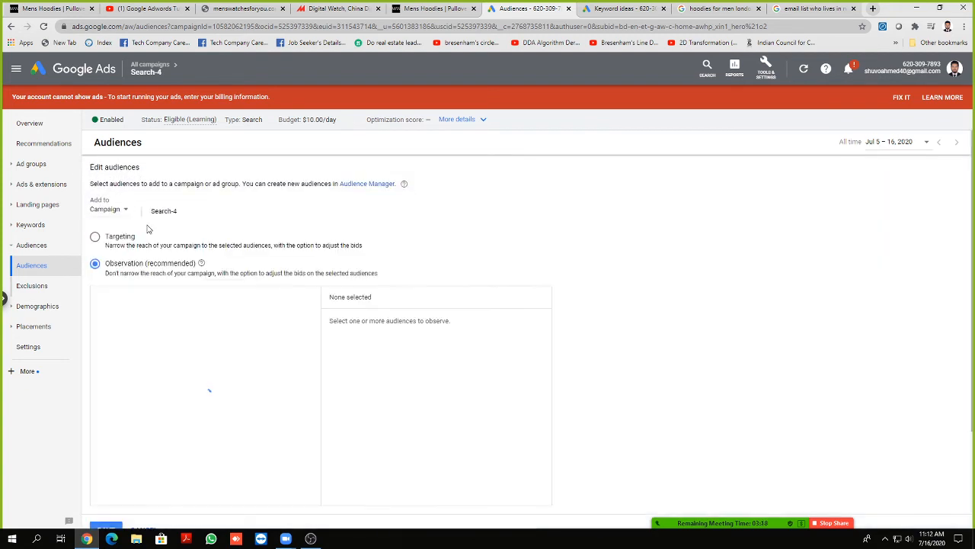
click(126, 212)
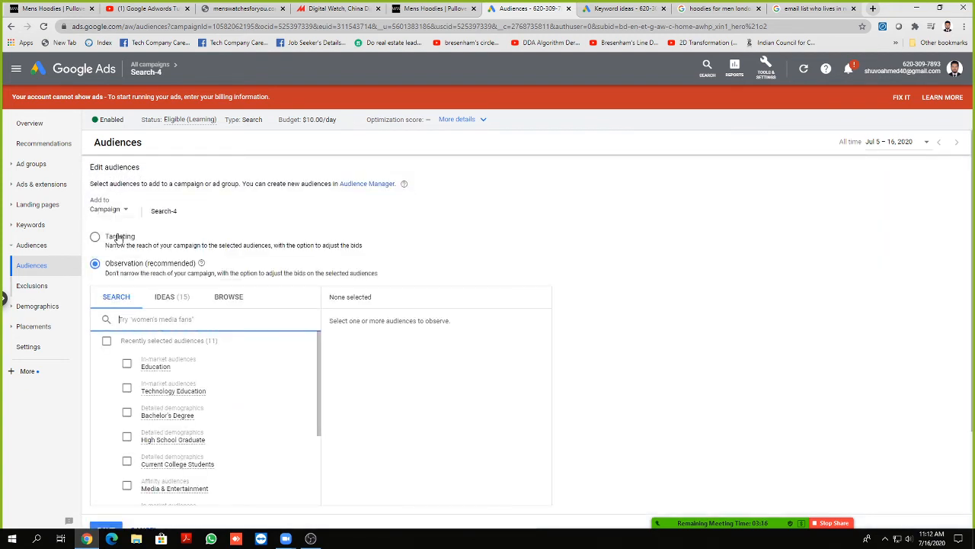
click(113, 211)
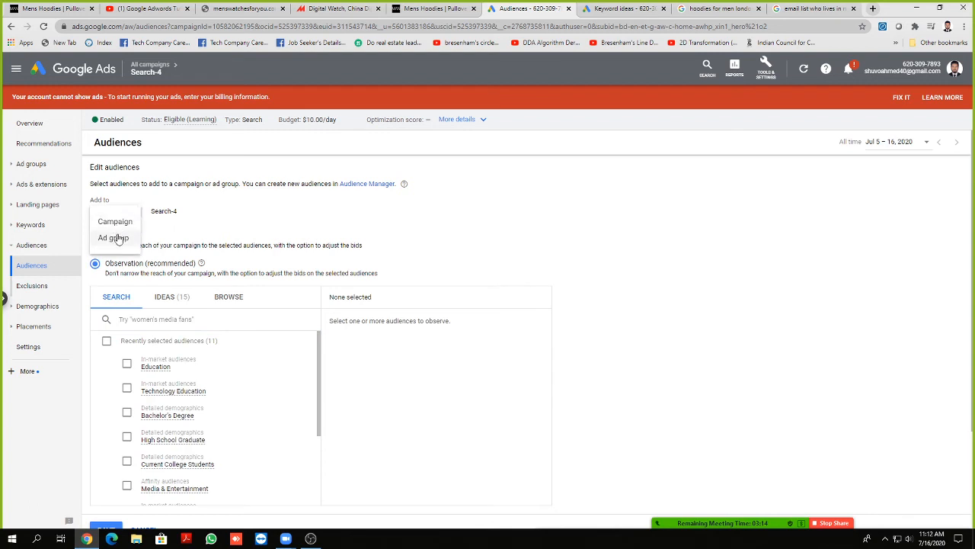
click(116, 237)
click(201, 215)
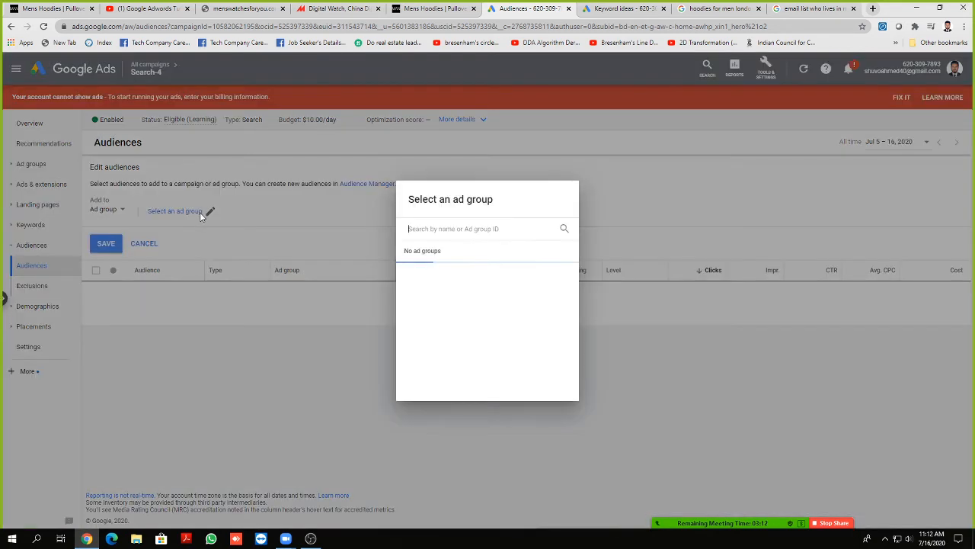
click(453, 272)
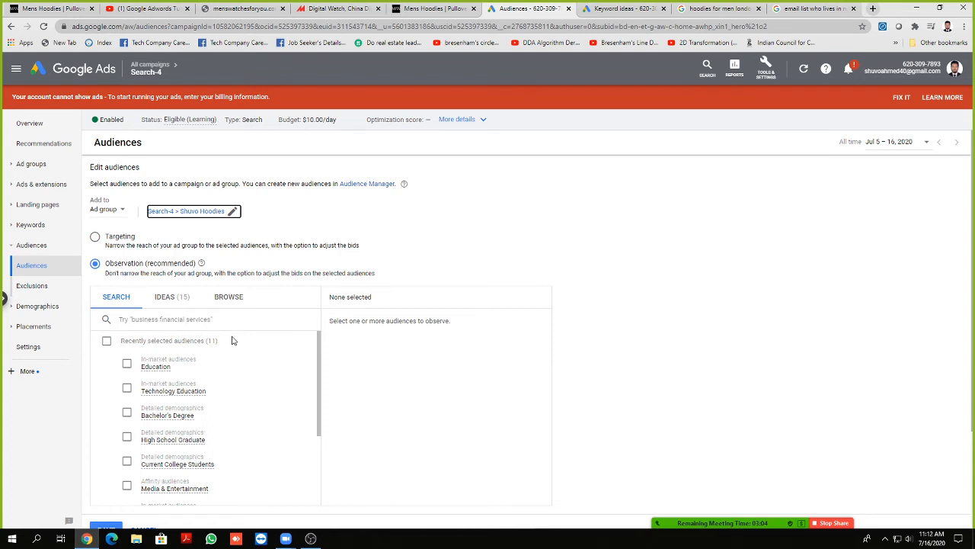
click(176, 319)
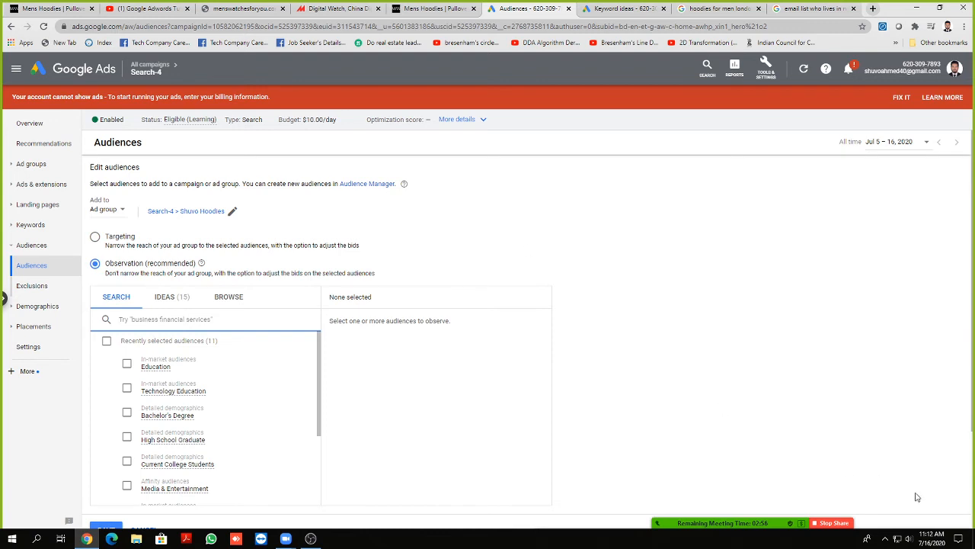
Step: Set the computer's speaker volume to 23
click(909, 538)
click(854, 516)
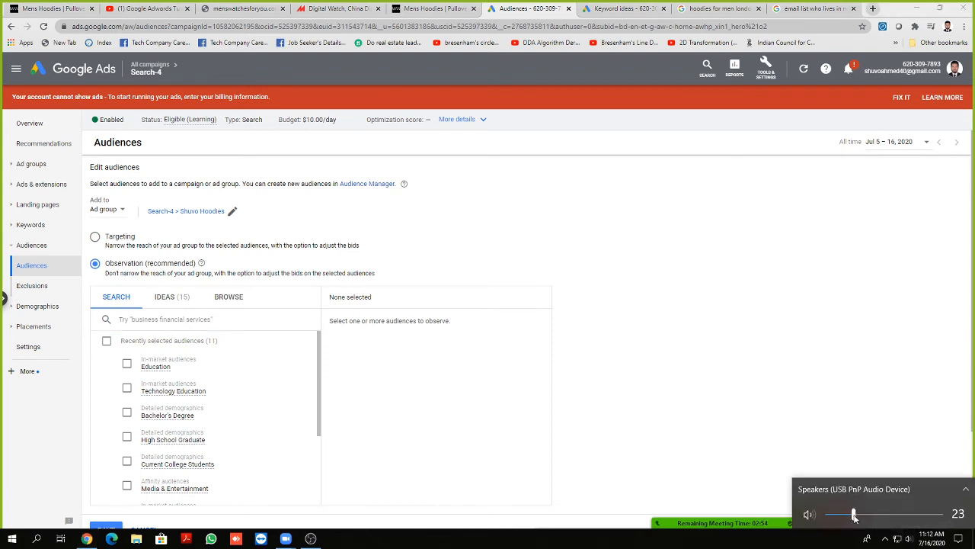
click(819, 417)
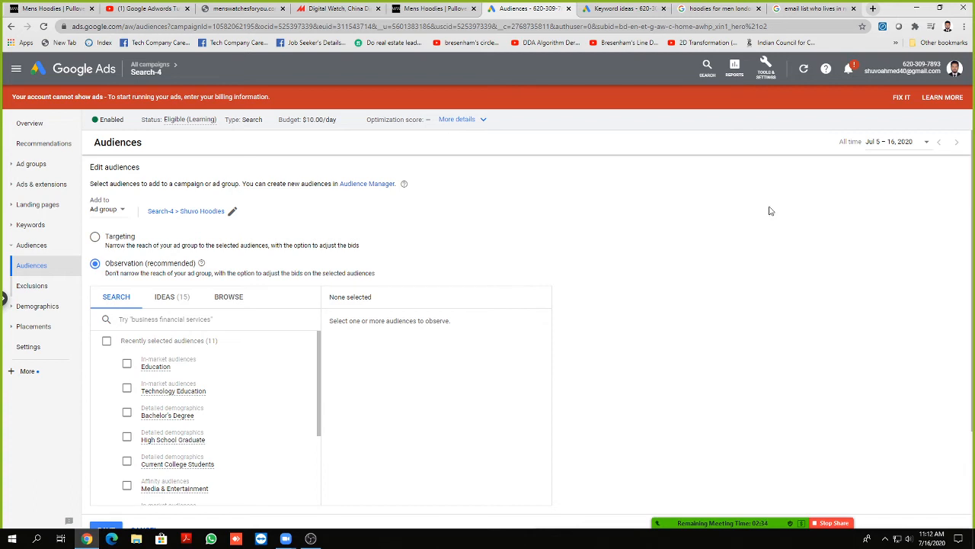
Step: Examine the audience options and the campaign's age demographics, placements, where ads showed and general settings
scroll(746, 321, down, 2)
scroll(727, 311, up, 2)
scroll(457, 268, down, 2)
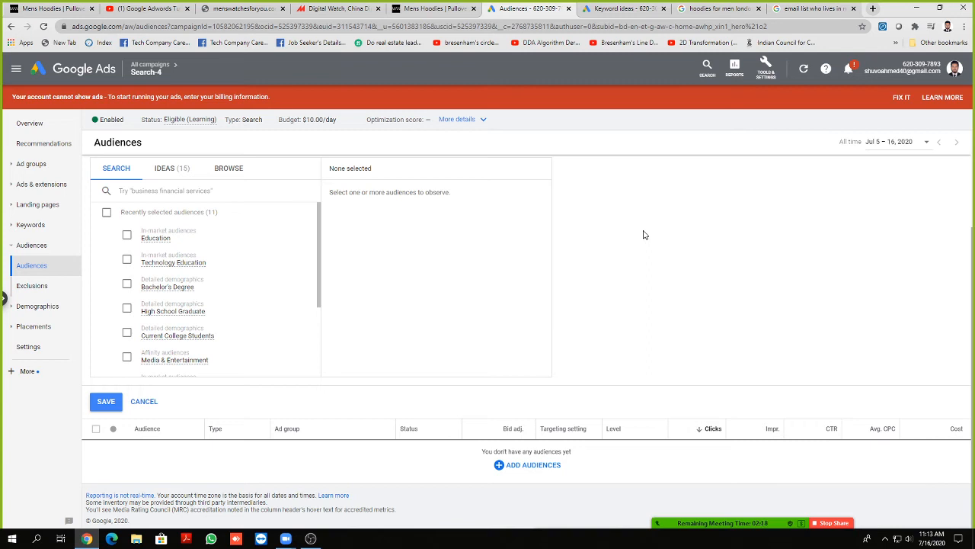
click(60, 284)
click(35, 306)
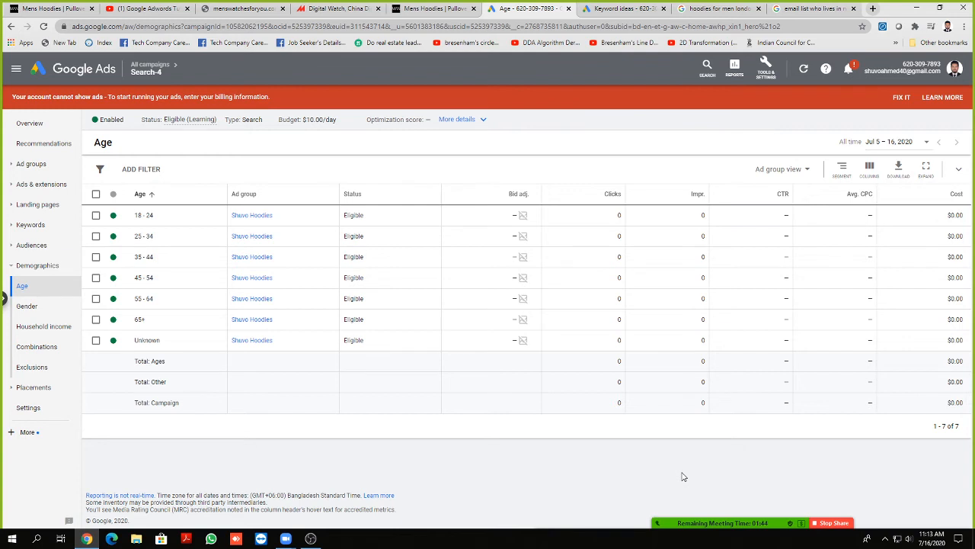
click(42, 387)
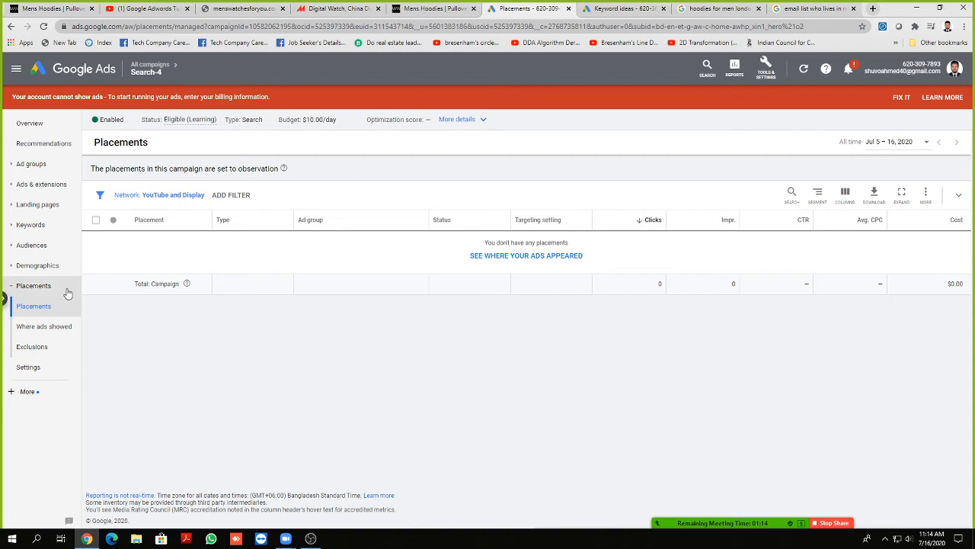
click(42, 326)
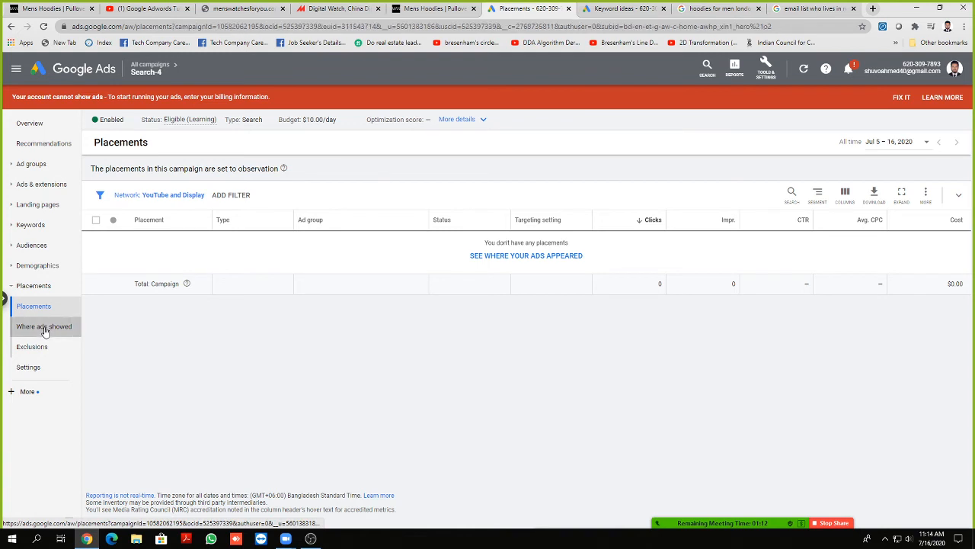
click(102, 195)
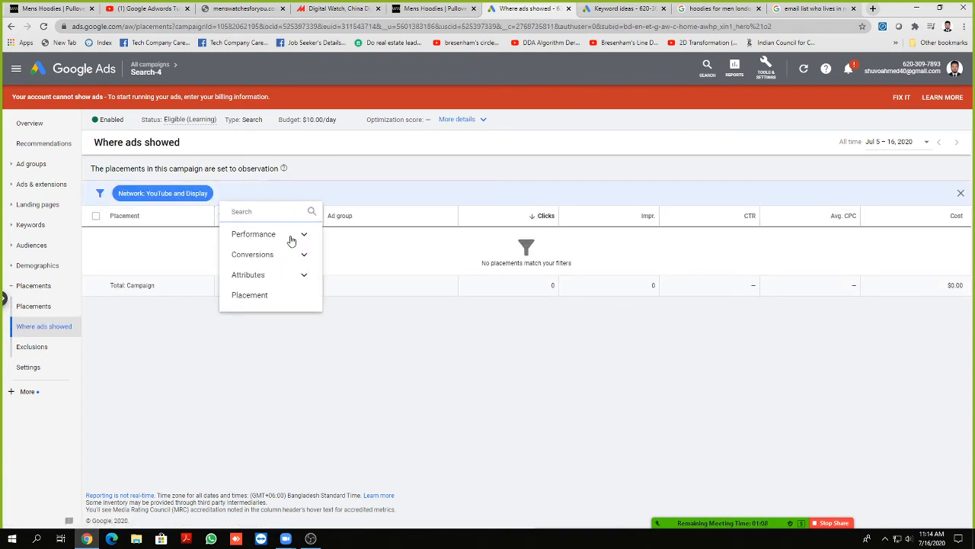
click(40, 369)
click(15, 331)
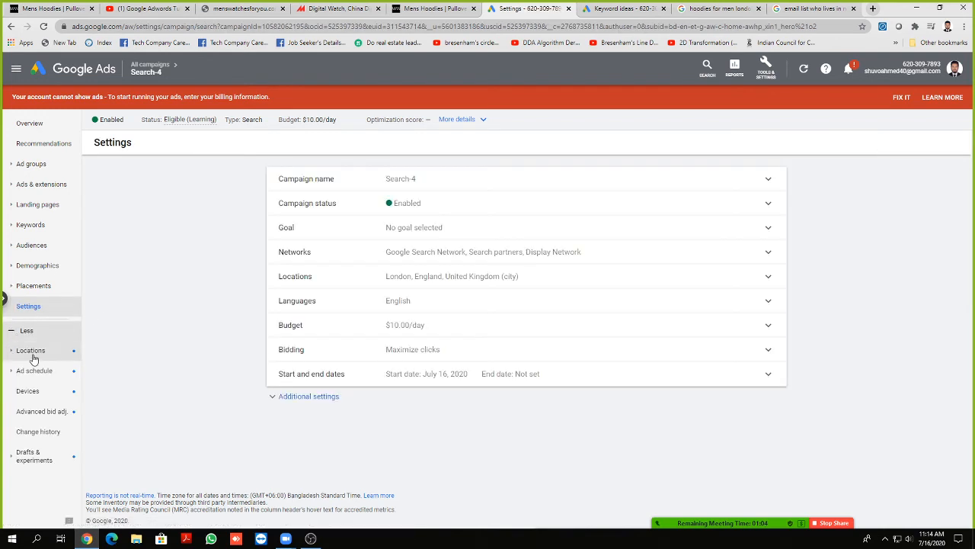
Step: Open the campaign's device list and select Computers and Tablets
click(34, 390)
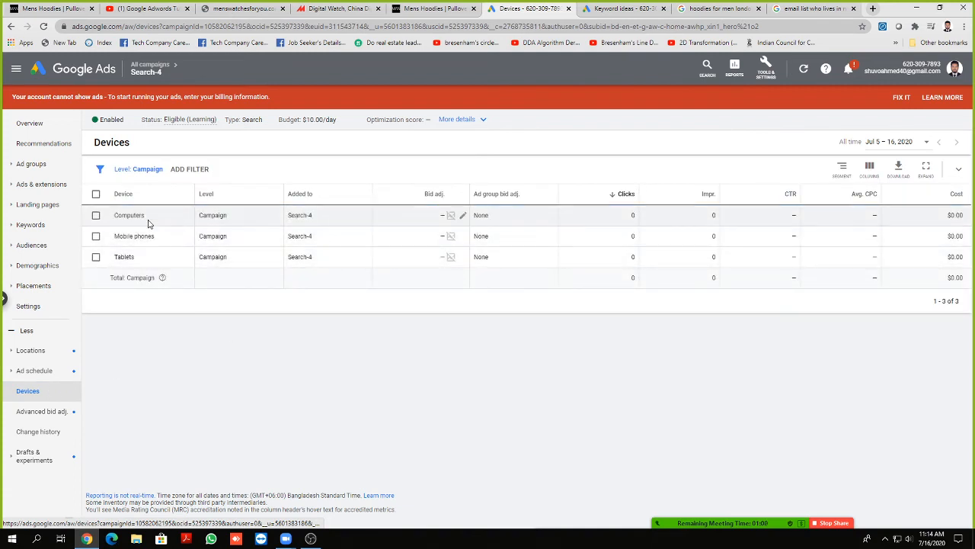
click(95, 216)
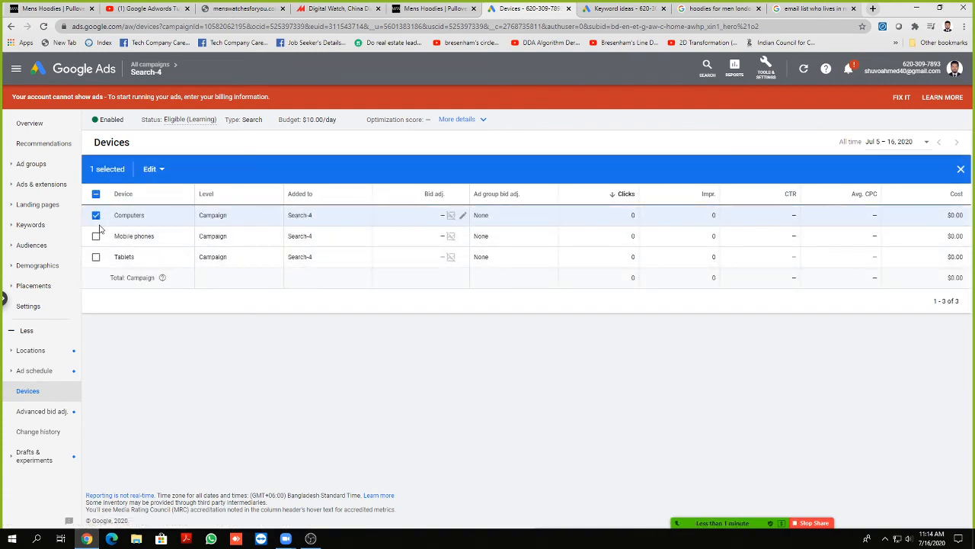
click(97, 258)
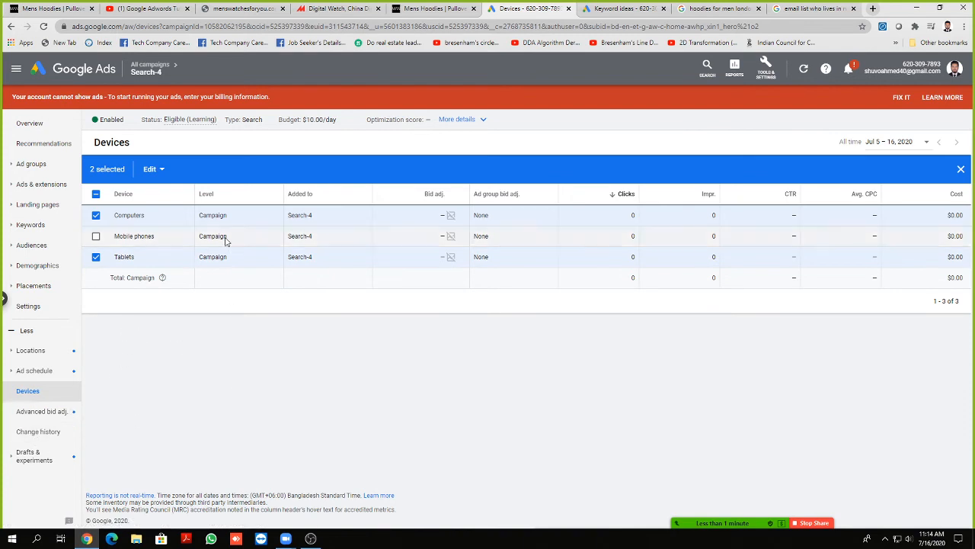
Step: Examine the campaigns, keywords and ads summaries in the overview for all campaigns
click(69, 71)
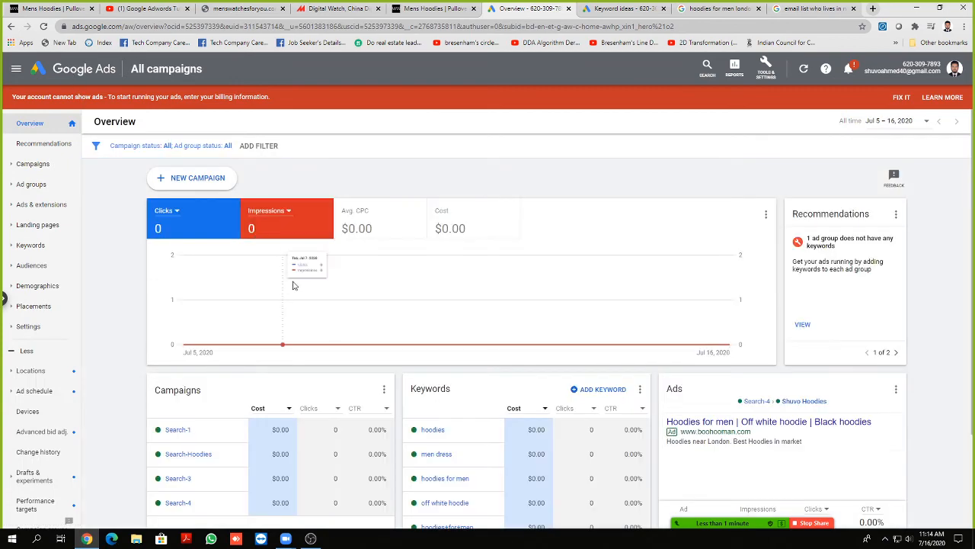
scroll(251, 291, down, 3)
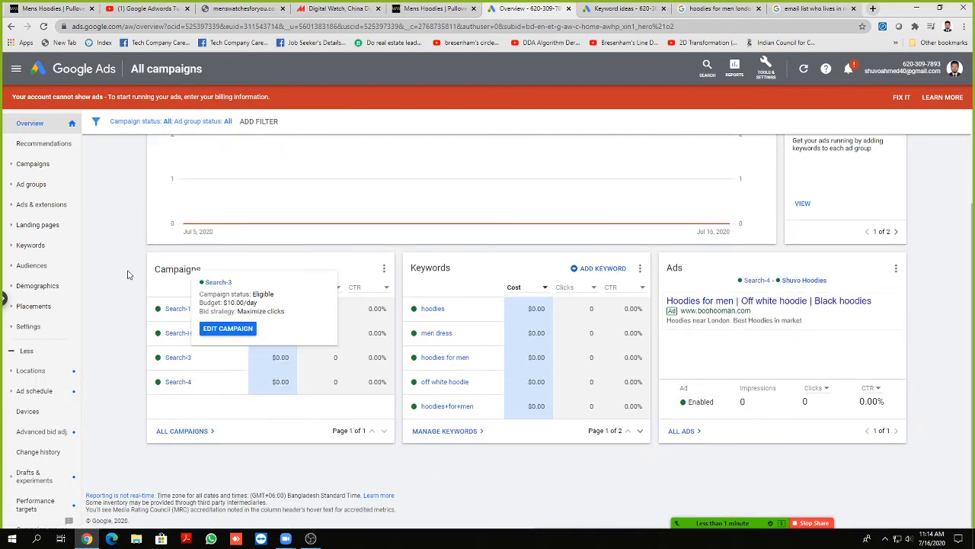
mouse_move(183, 336)
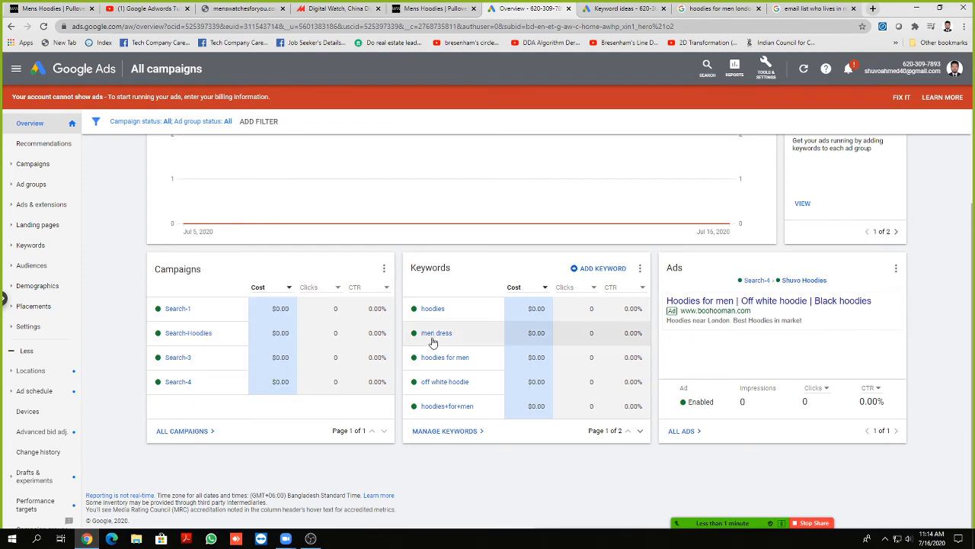
scroll(454, 432, up, 1)
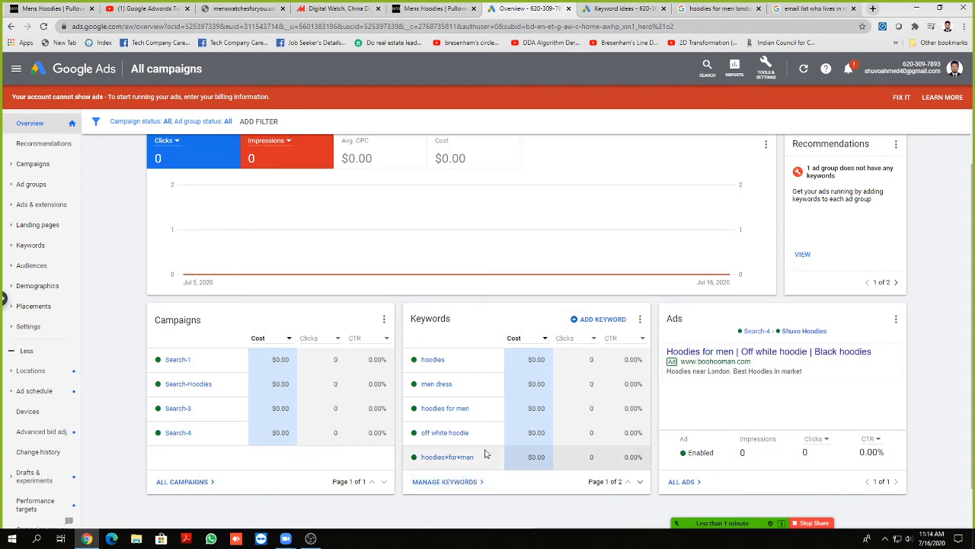
scroll(483, 453, down, 1)
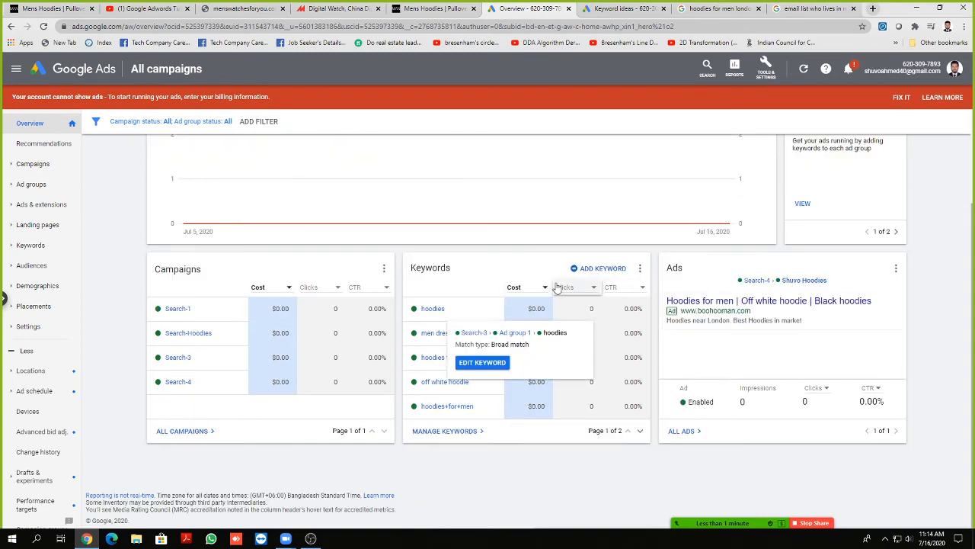
scroll(379, 286, up, 2)
scroll(126, 246, down, 3)
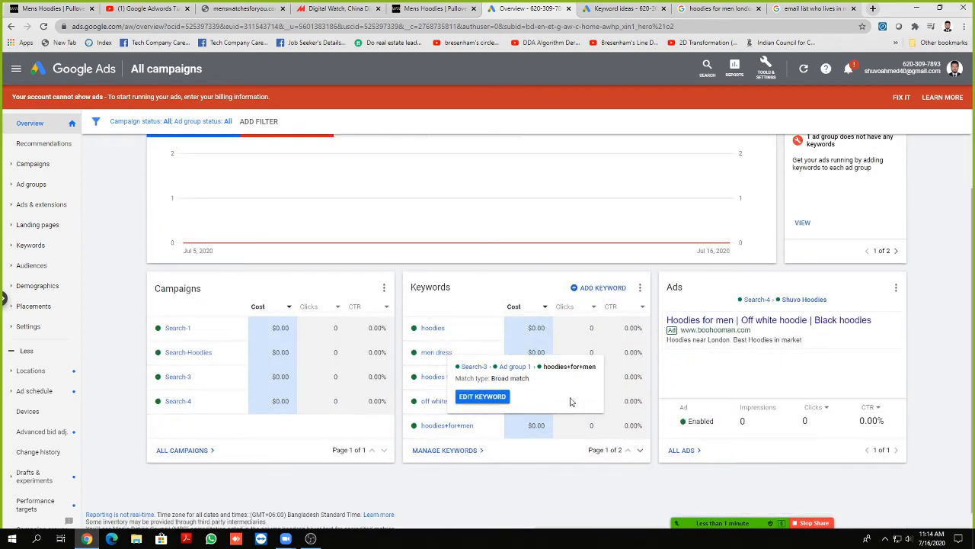
scroll(534, 482, down, 1)
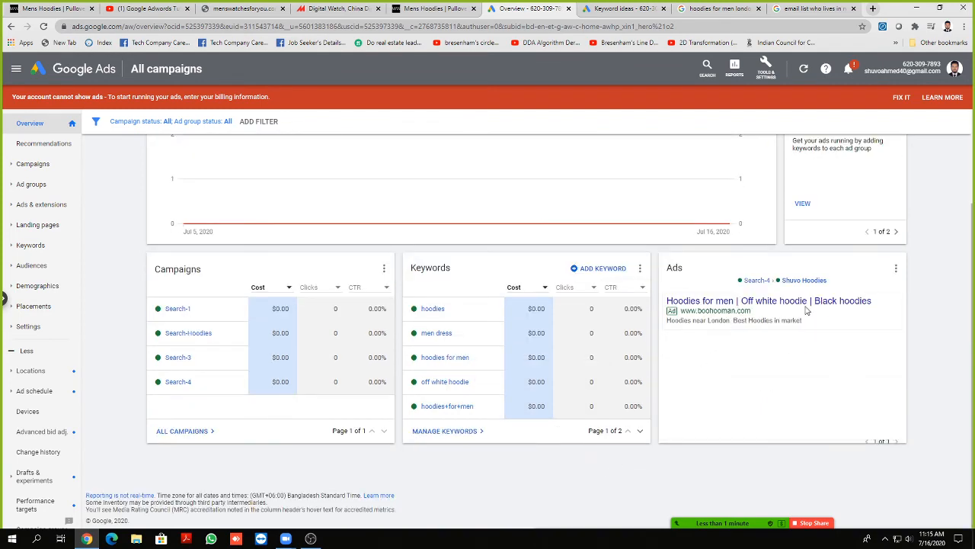
mouse_move(761, 307)
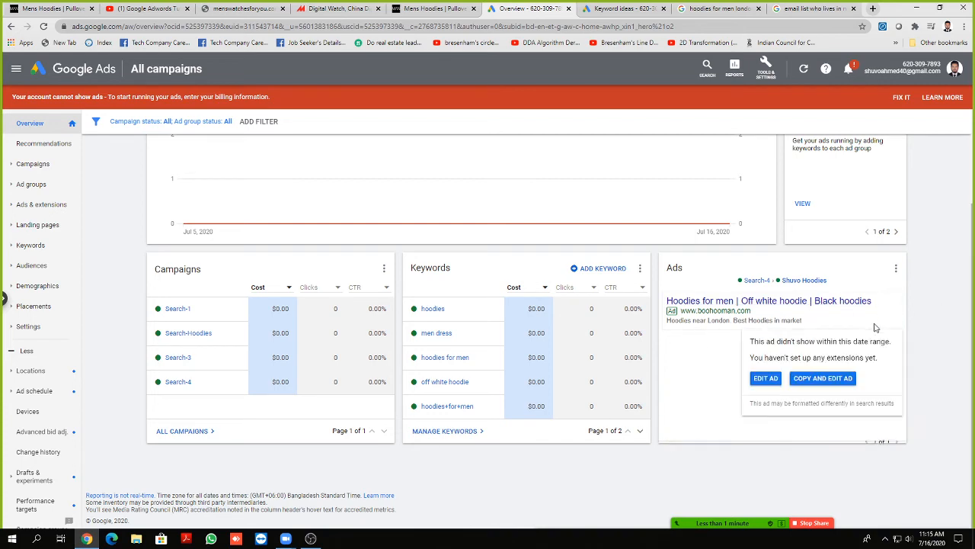
scroll(870, 333, up, 2)
scroll(870, 333, down, 2)
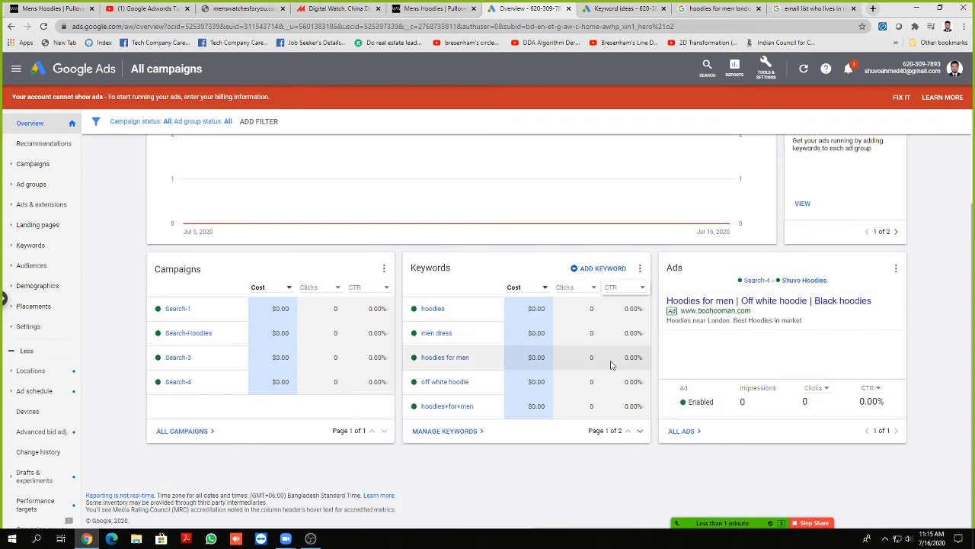
scroll(484, 358, up, 2)
scroll(484, 359, down, 2)
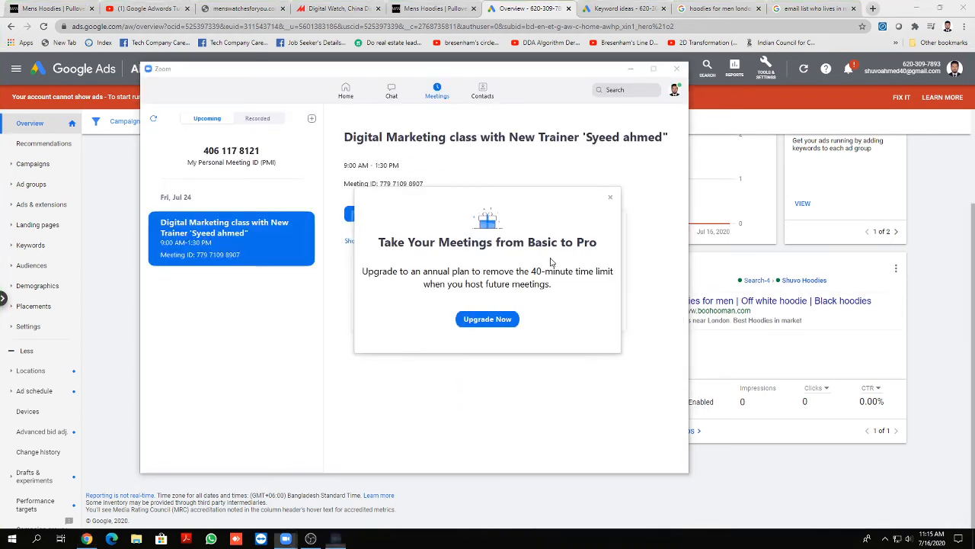
Step: Switch to Zoom, dismiss the upgrade offer and start the scheduled Digital Marketing class meeting
click(610, 199)
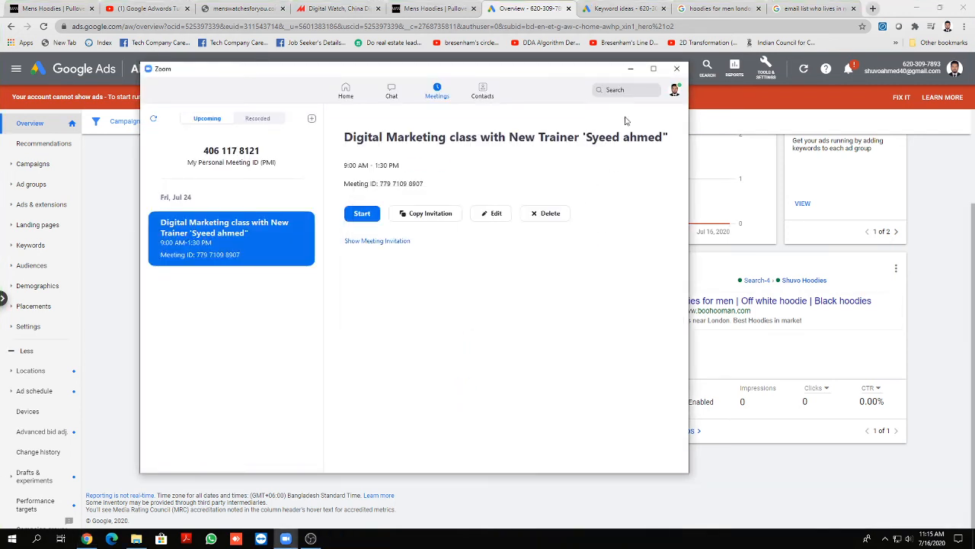
click(365, 215)
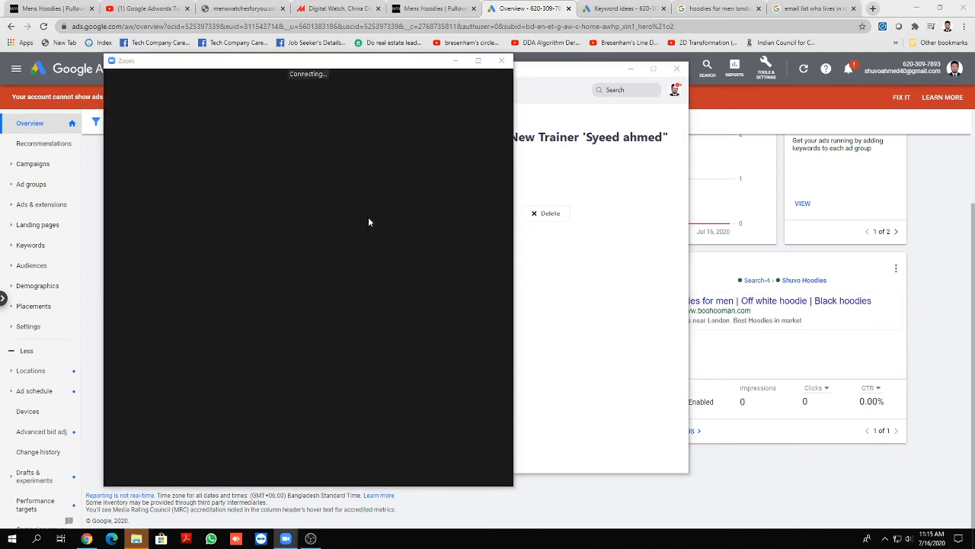
Step: Stop the recording of the Zoom class meeting
click(311, 539)
click(538, 51)
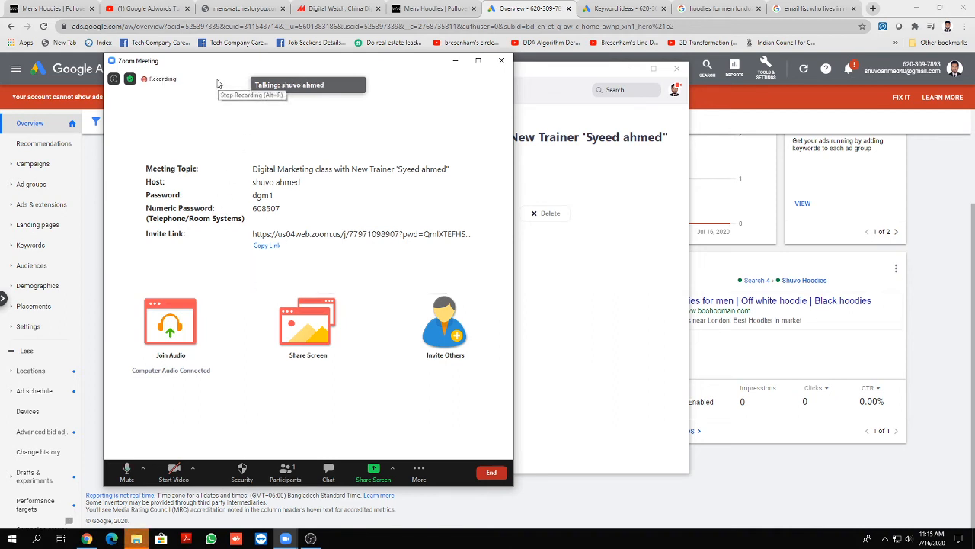
click(214, 79)
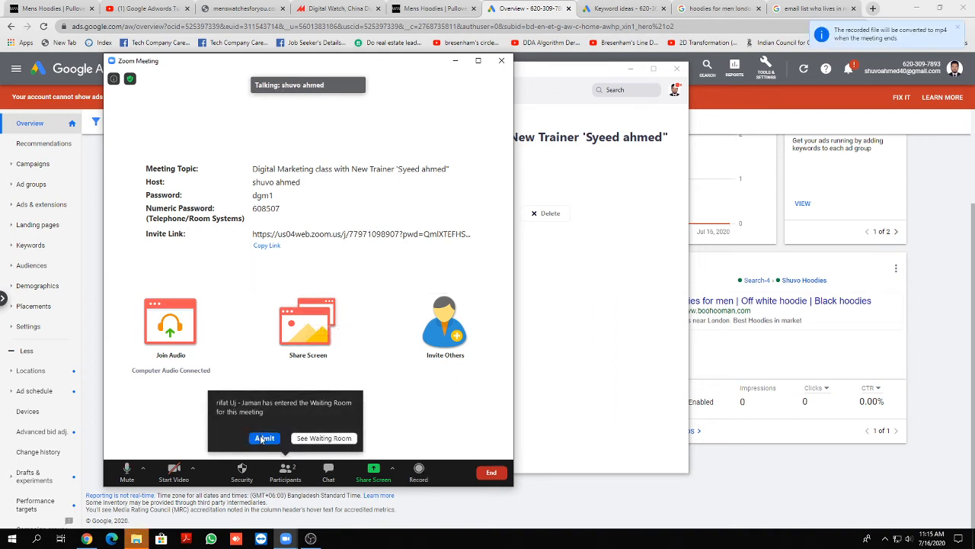
Step: Open the meeting's participants list and admit everyone from the waiting room
click(262, 439)
click(285, 473)
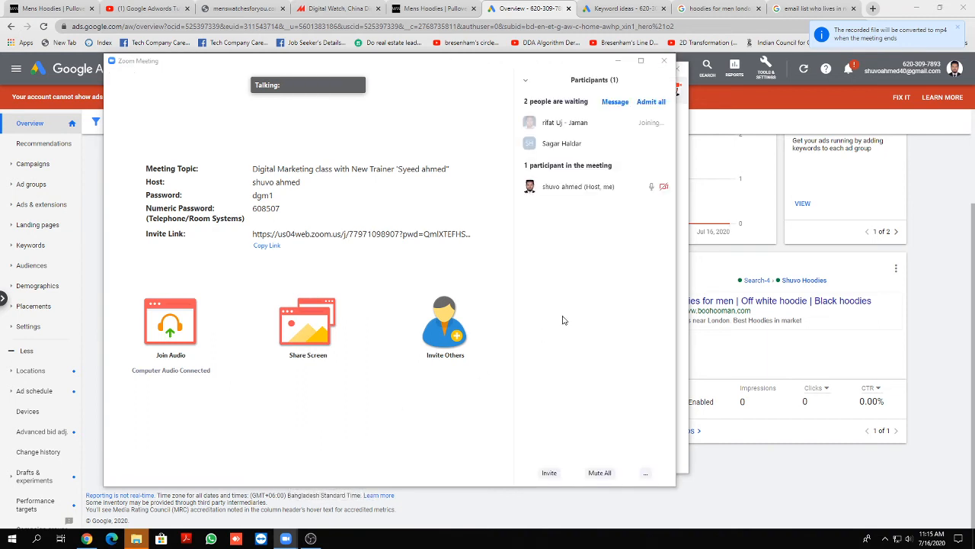
click(614, 144)
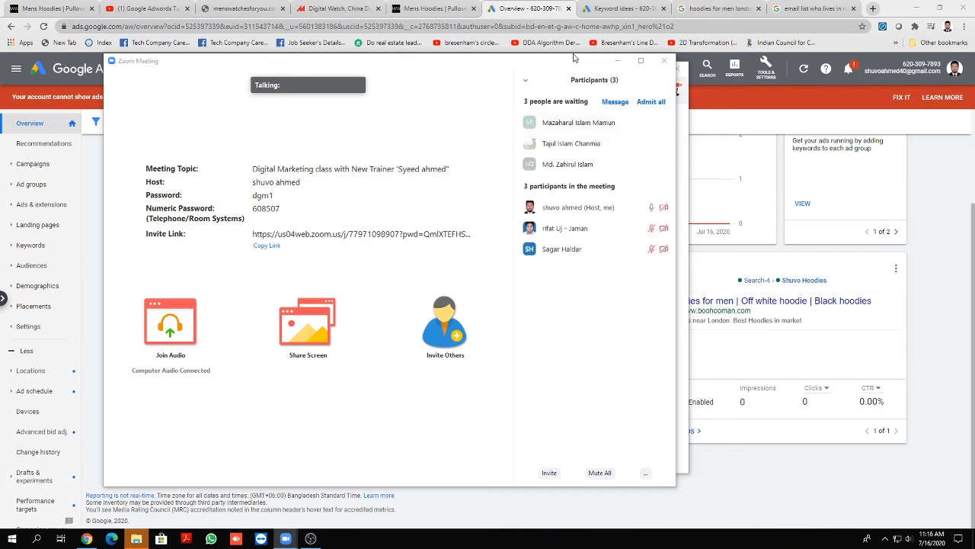
click(651, 102)
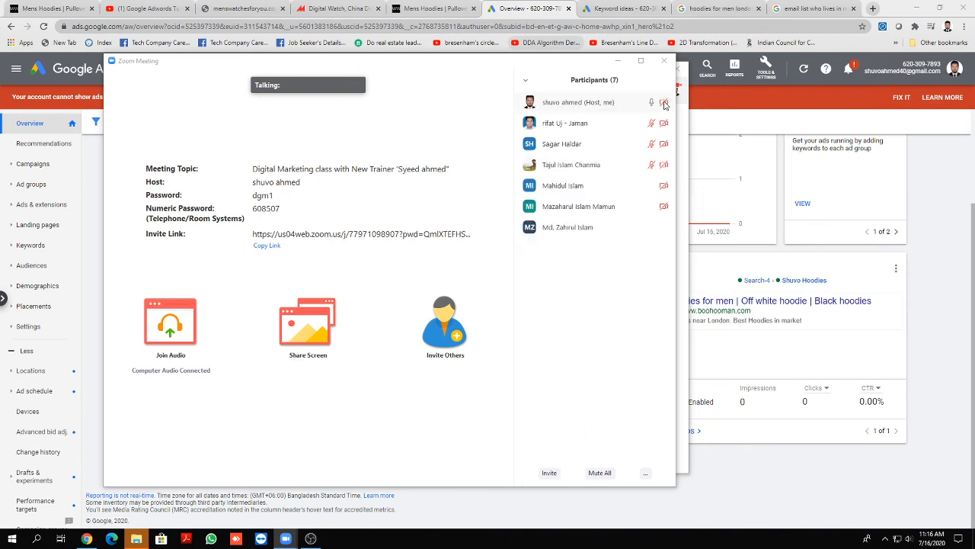
mouse_move(664, 104)
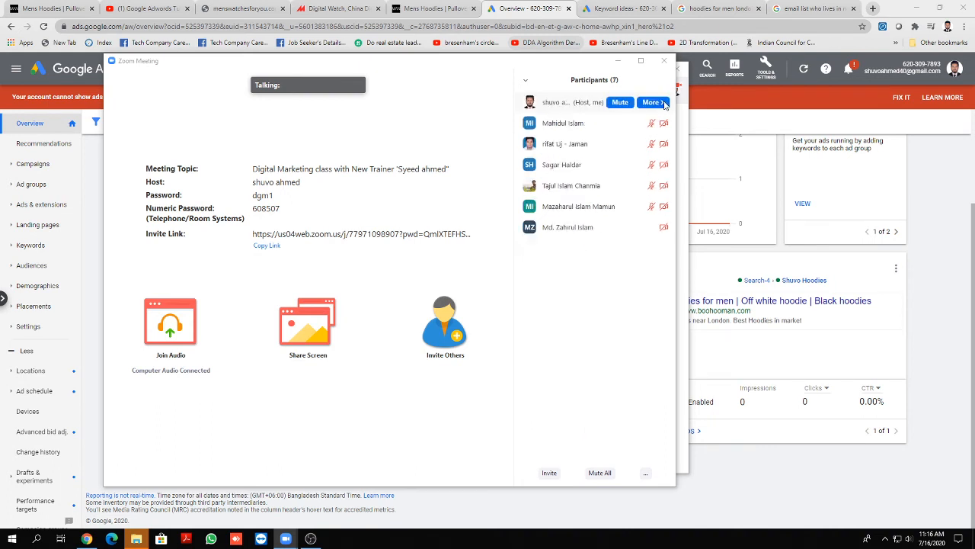
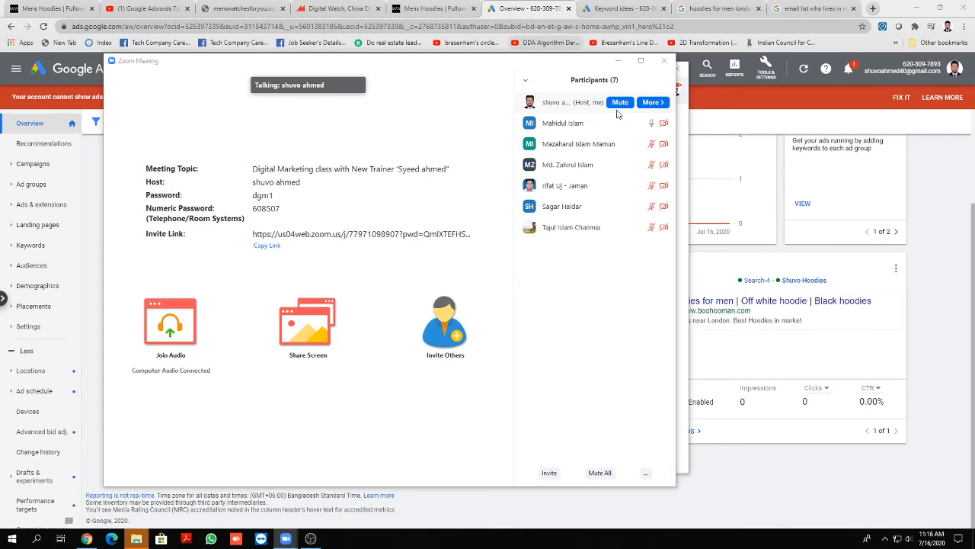
Step: Share the entire screen in the meeting and minimize the Zoom home window
click(374, 471)
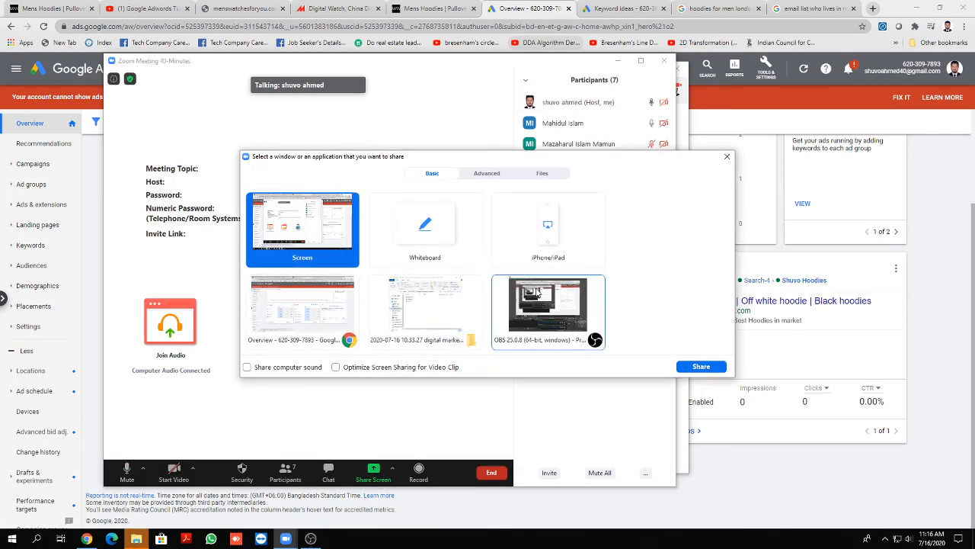
click(701, 367)
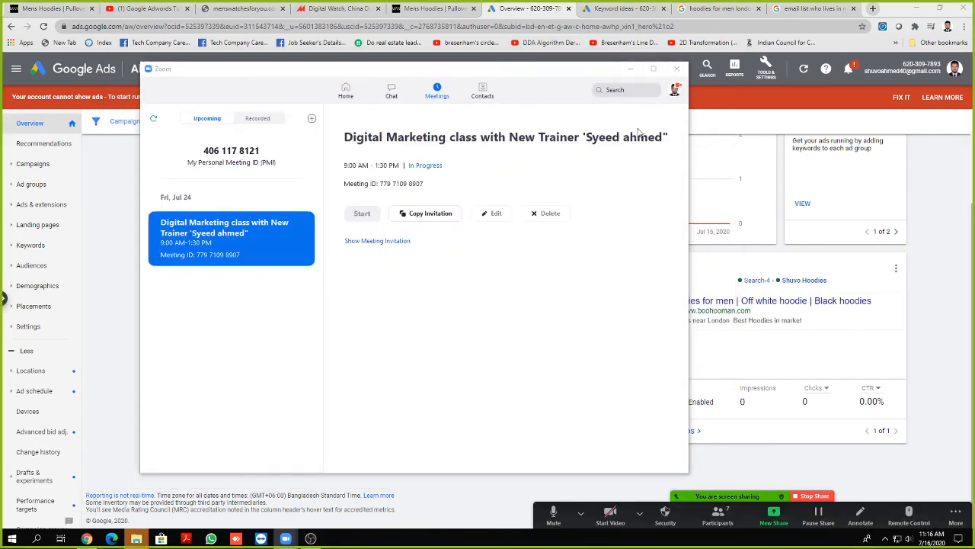
click(631, 70)
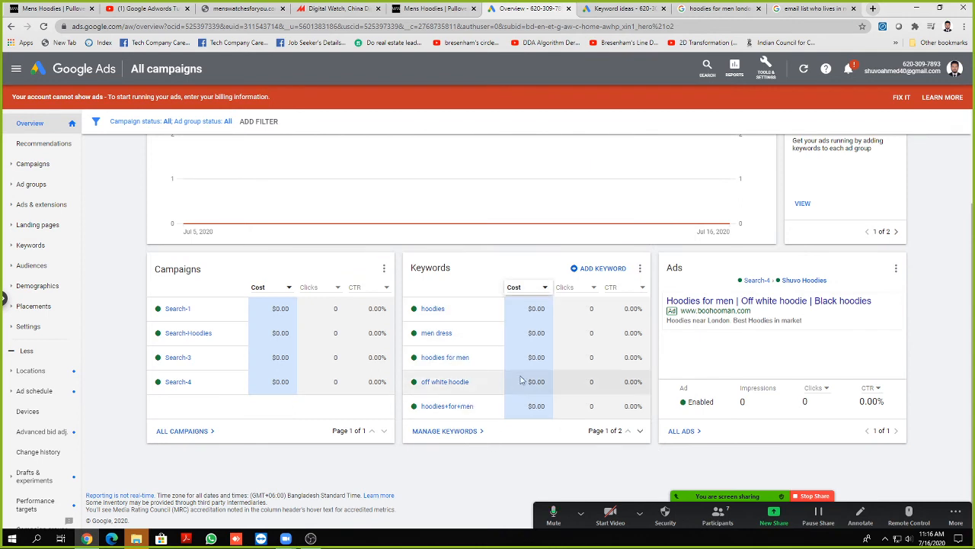
Step: Bring up the File Explorer folder with the class recording files and close it, returning to the campaigns overview
mouse_move(468, 406)
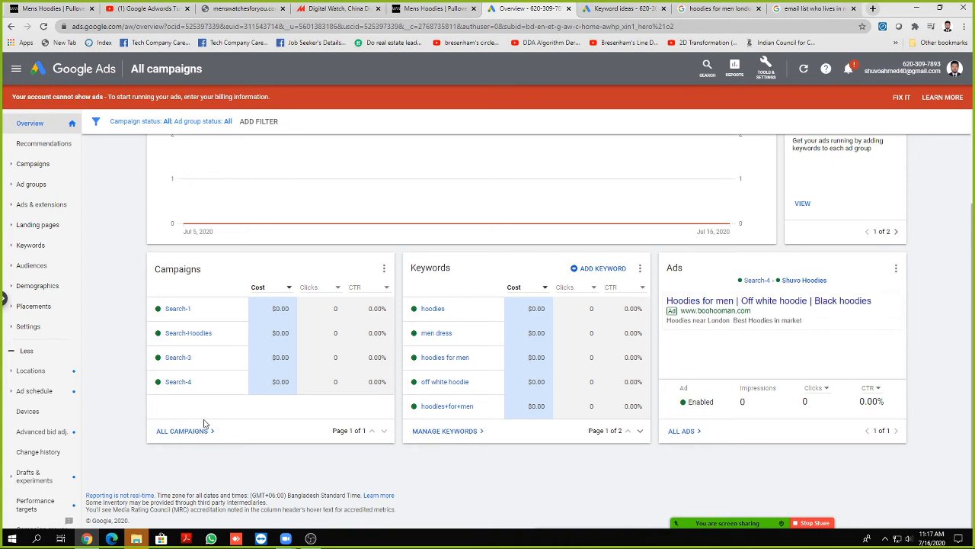
scroll(685, 358, up, 2)
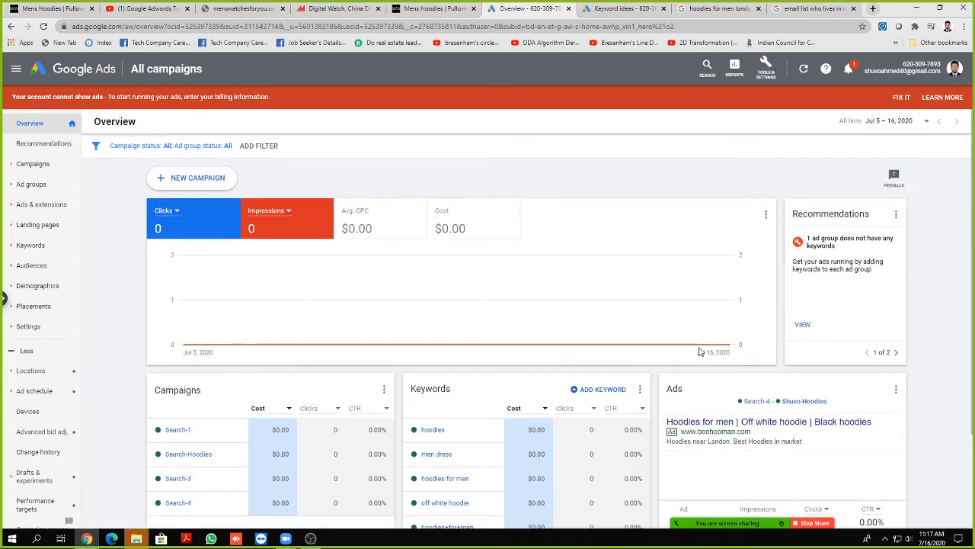
scroll(699, 352, down, 2)
click(137, 538)
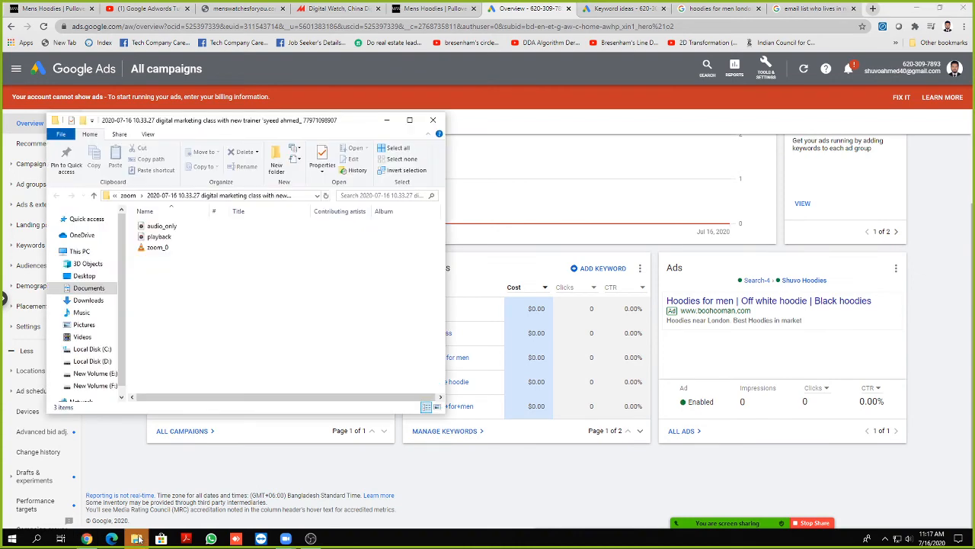
click(433, 120)
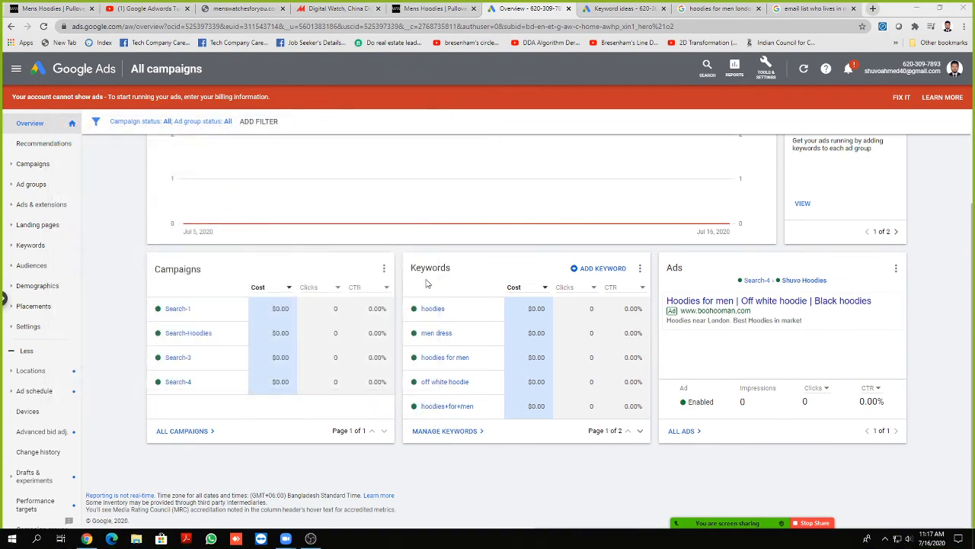
Step: Examine the listed search campaigns and the Campaigns card's download and feedback options in the overview
mouse_move(183, 309)
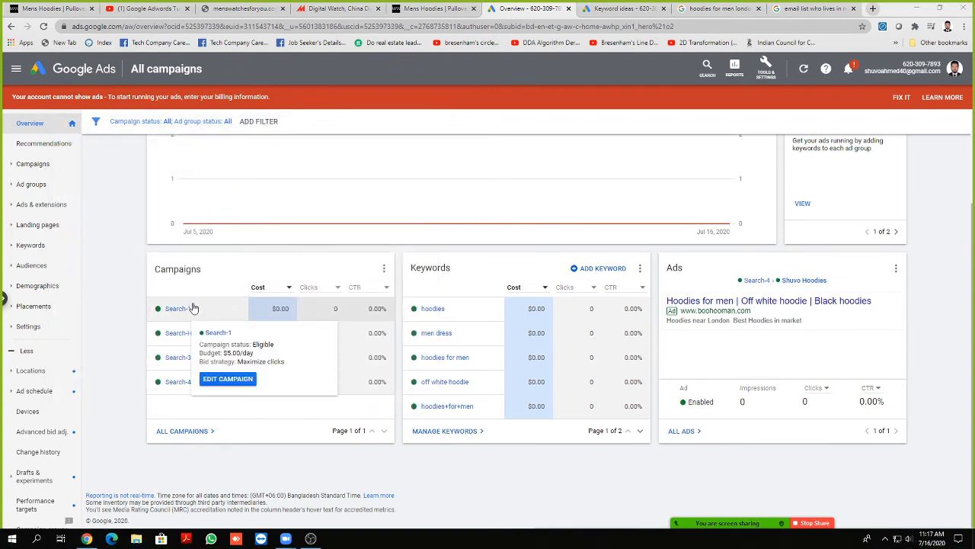
mouse_move(185, 359)
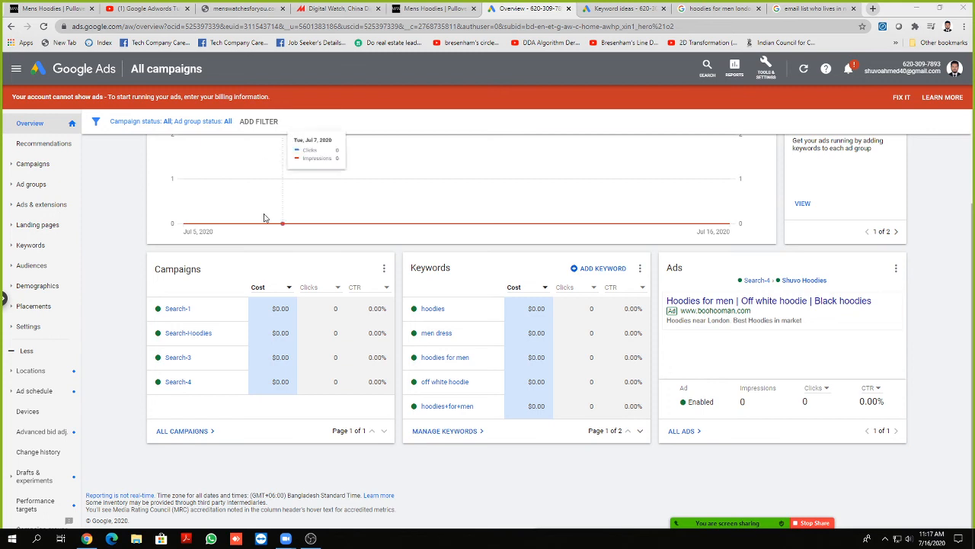
mouse_move(189, 380)
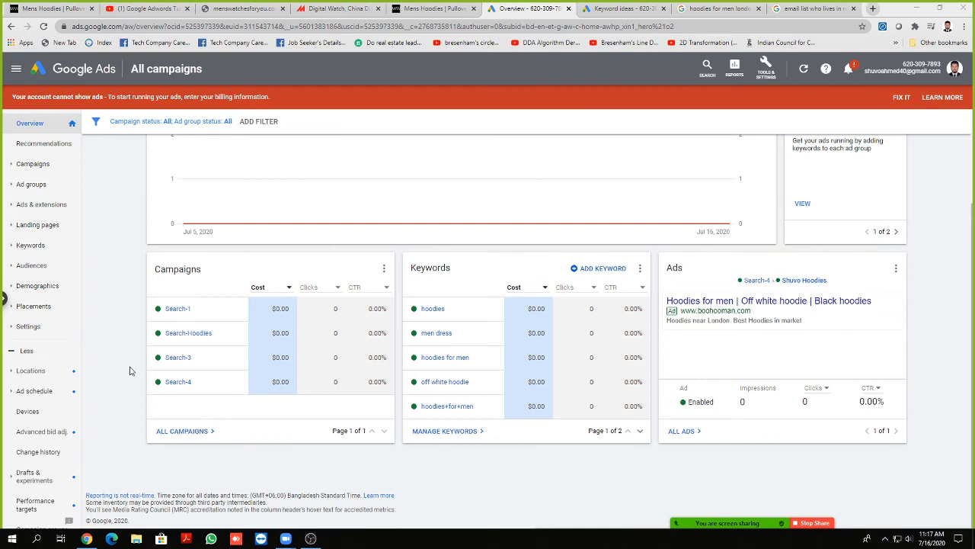
click(384, 267)
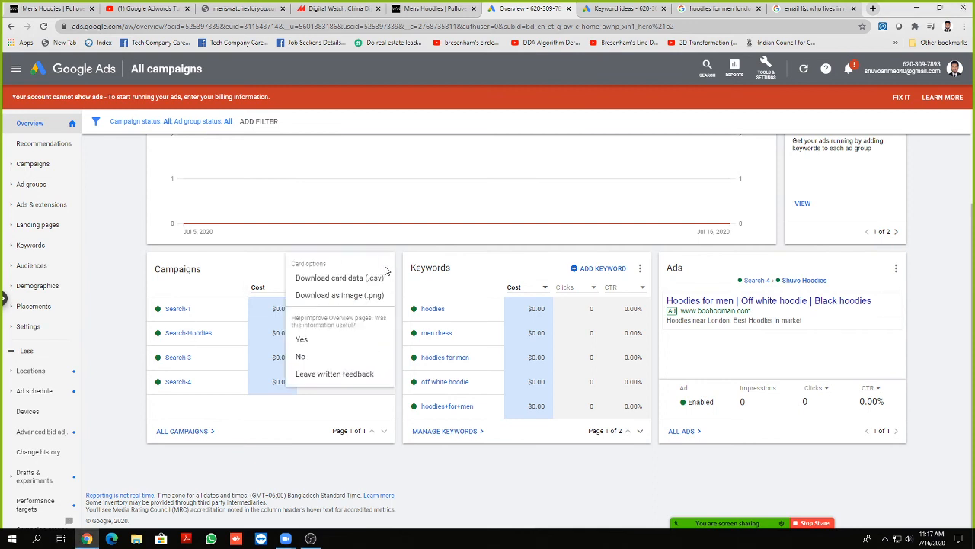
click(137, 279)
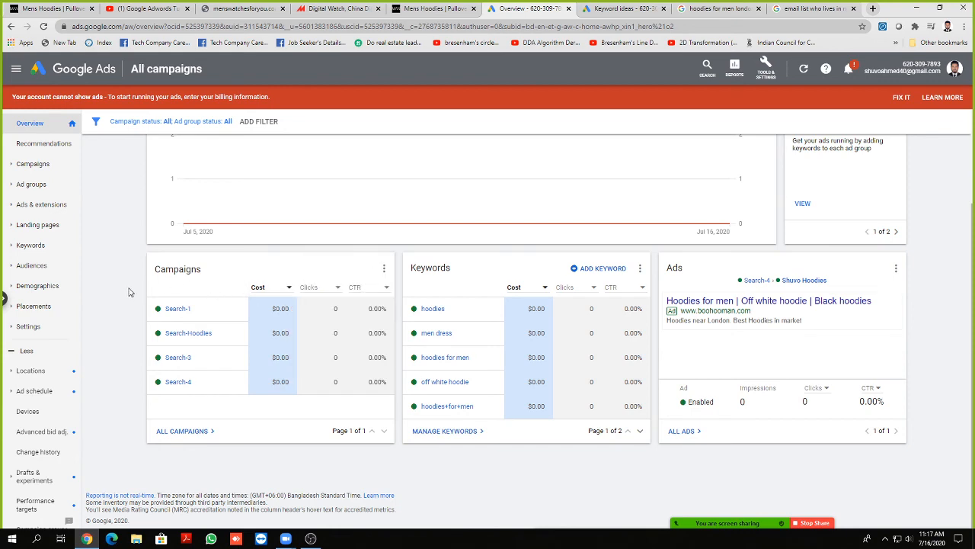
scroll(439, 302, up, 3)
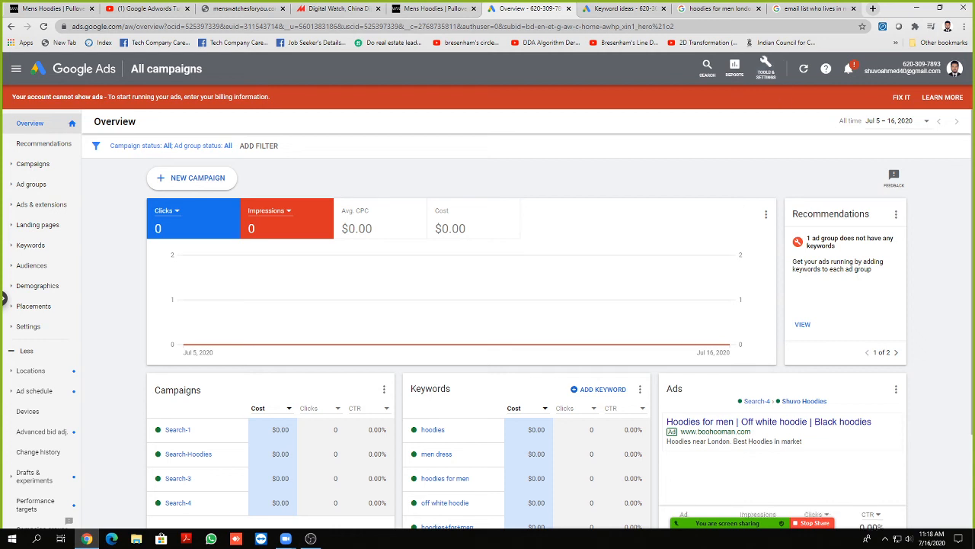
mouse_move(697, 509)
click(581, 516)
click(637, 200)
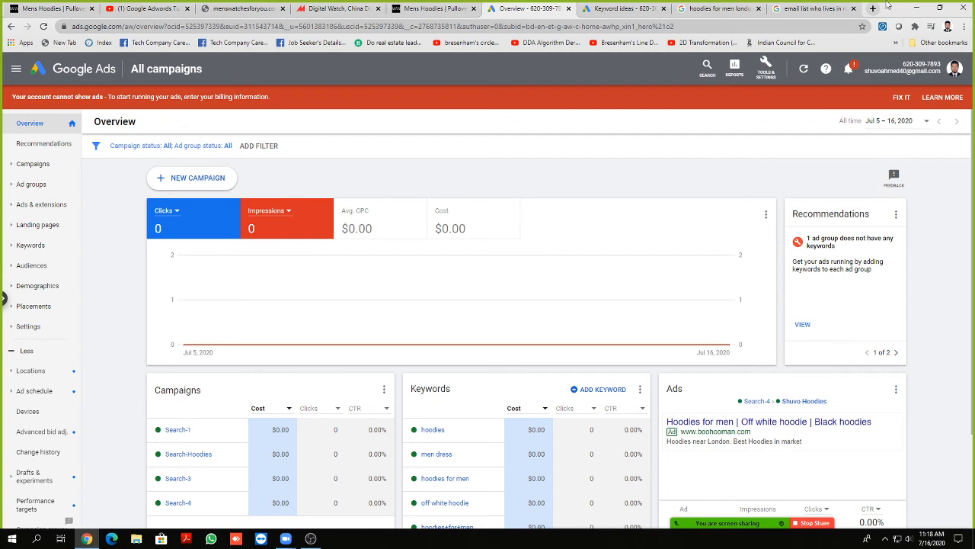
Step: Open the account's Access and security settings and start inviting a new user
click(766, 68)
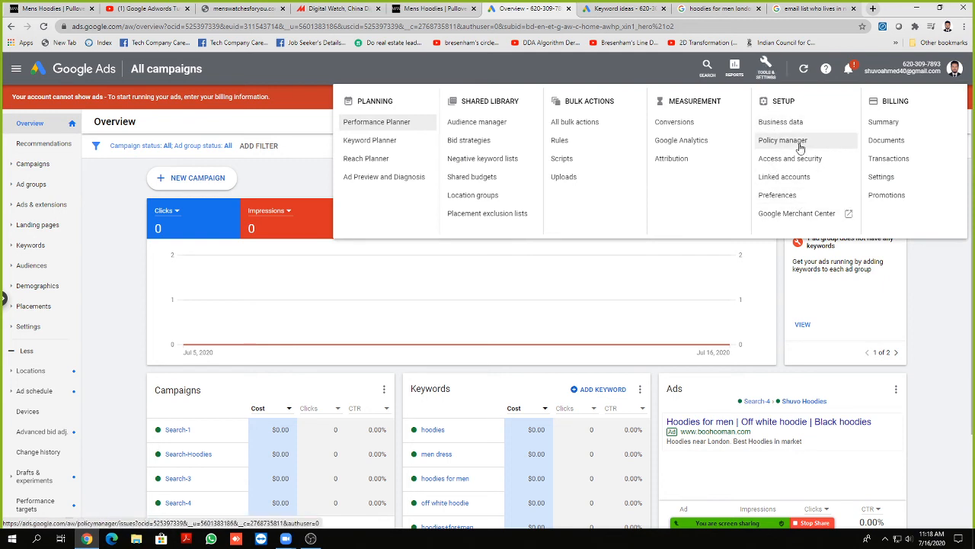
click(781, 158)
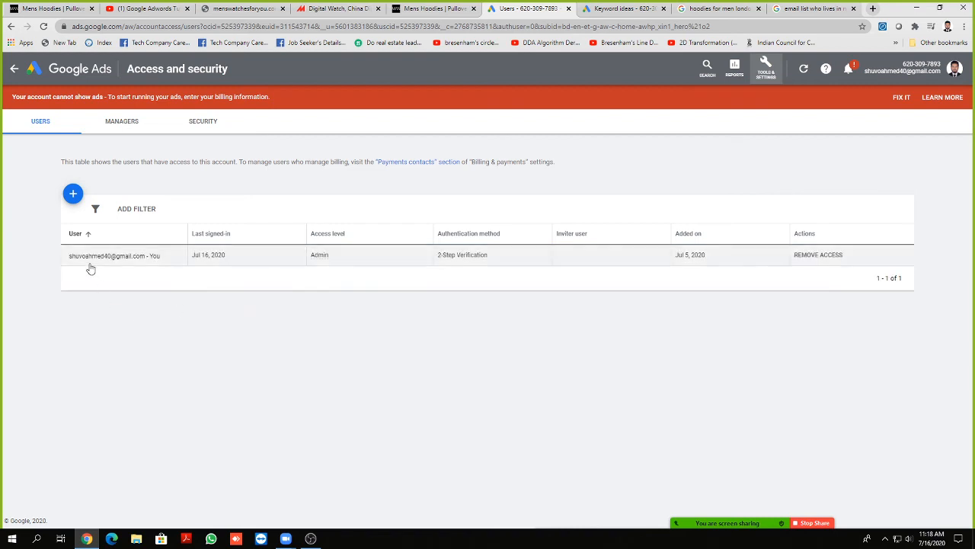
click(324, 259)
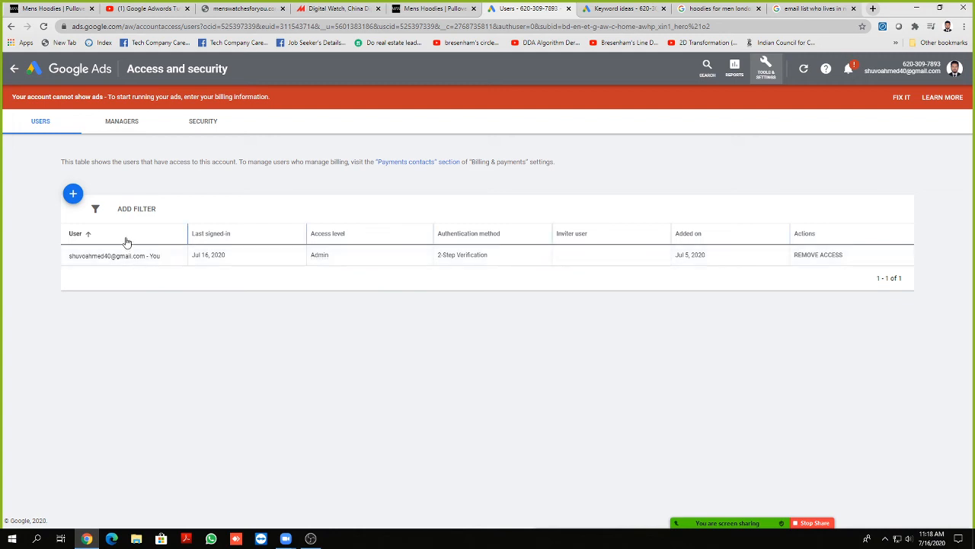
click(74, 195)
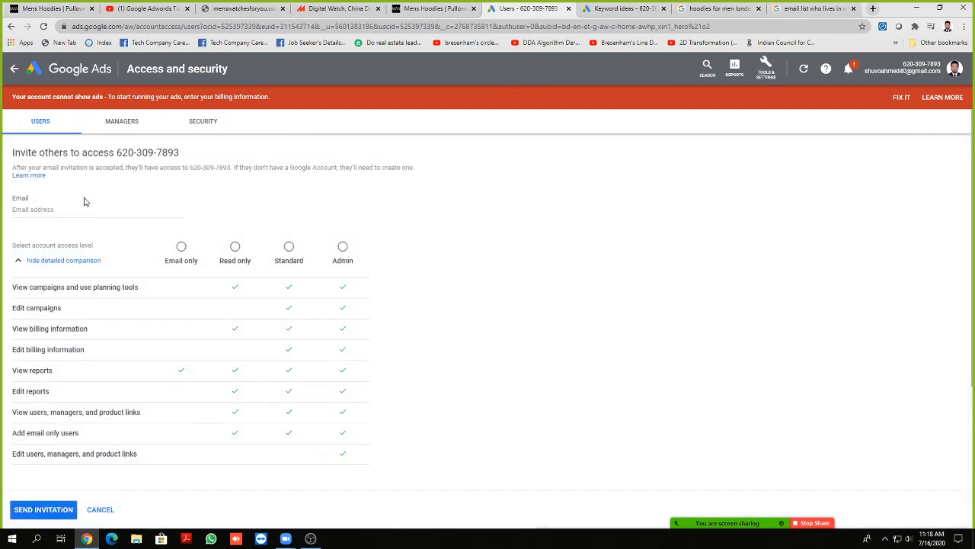
Step: Go through the Admin, Standard, Read only and Email only access levels for the invitation and choose Standard
click(32, 207)
click(342, 254)
click(289, 248)
click(242, 263)
click(180, 249)
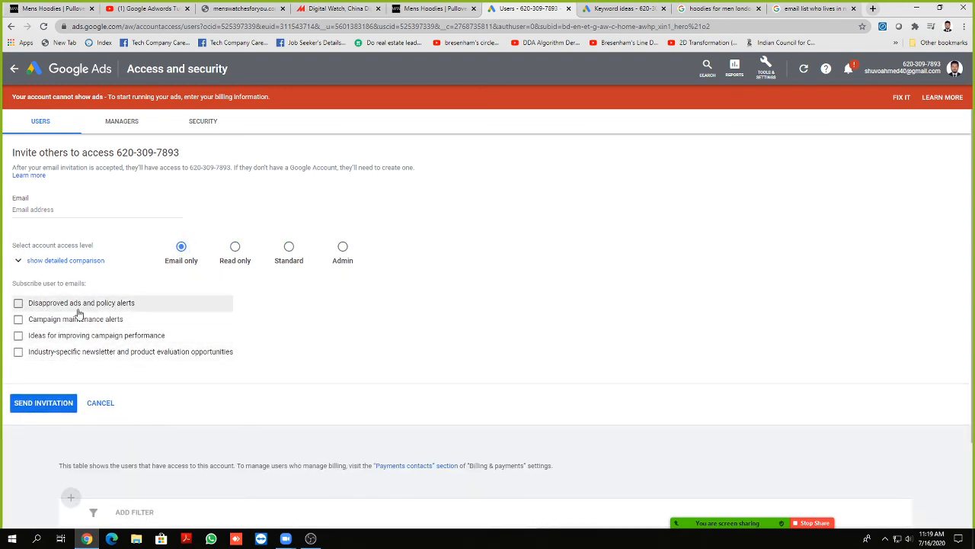
click(290, 252)
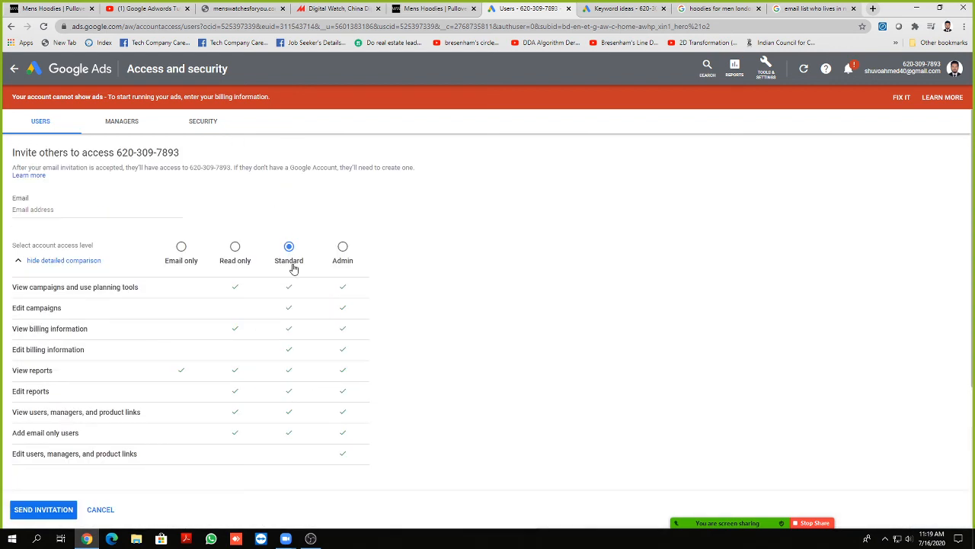
Step: Examine the invitation form's permission comparison for Read only and Standard access and the email address field
scroll(286, 282, down, 2)
scroll(254, 279, up, 2)
scroll(199, 295, down, 1)
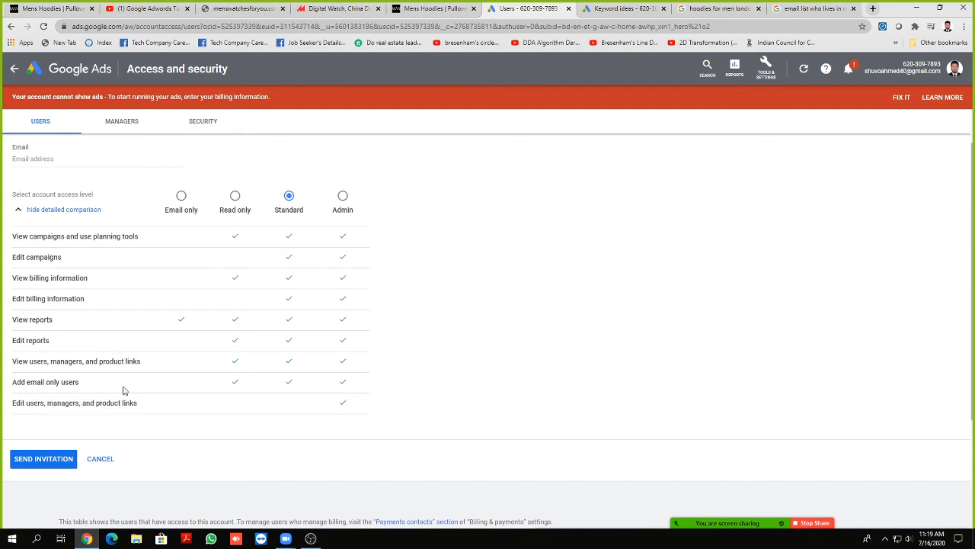
click(238, 201)
click(300, 213)
scroll(465, 237, down, 2)
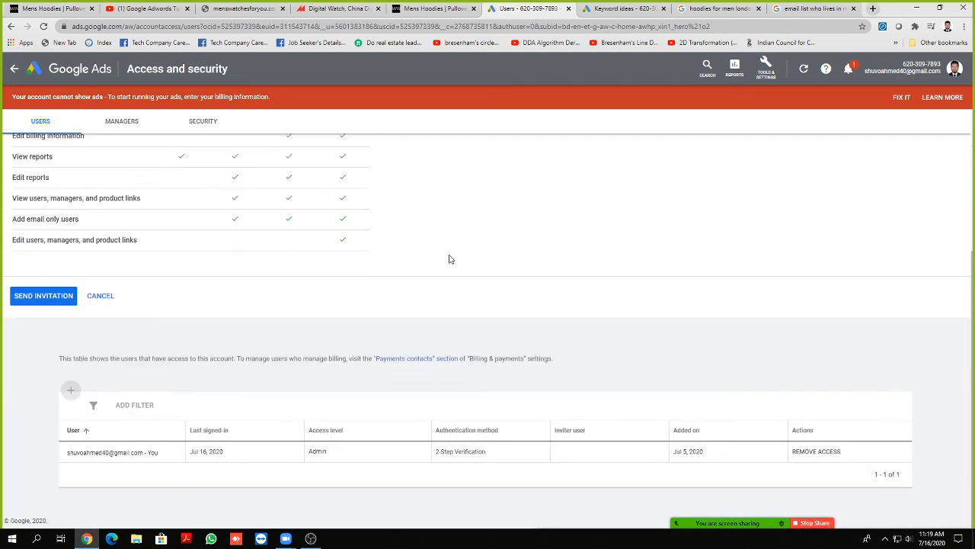
scroll(33, 310, up, 2)
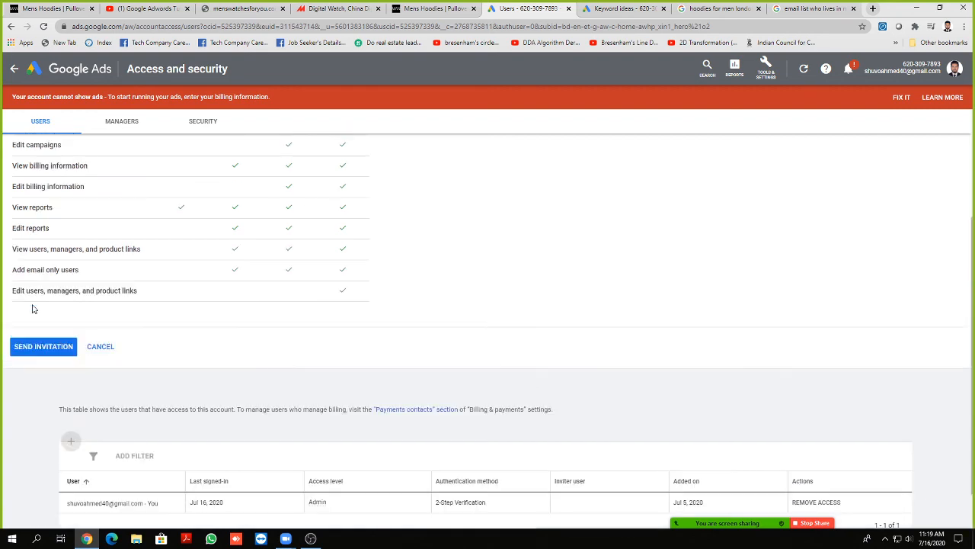
scroll(33, 309, up, 1)
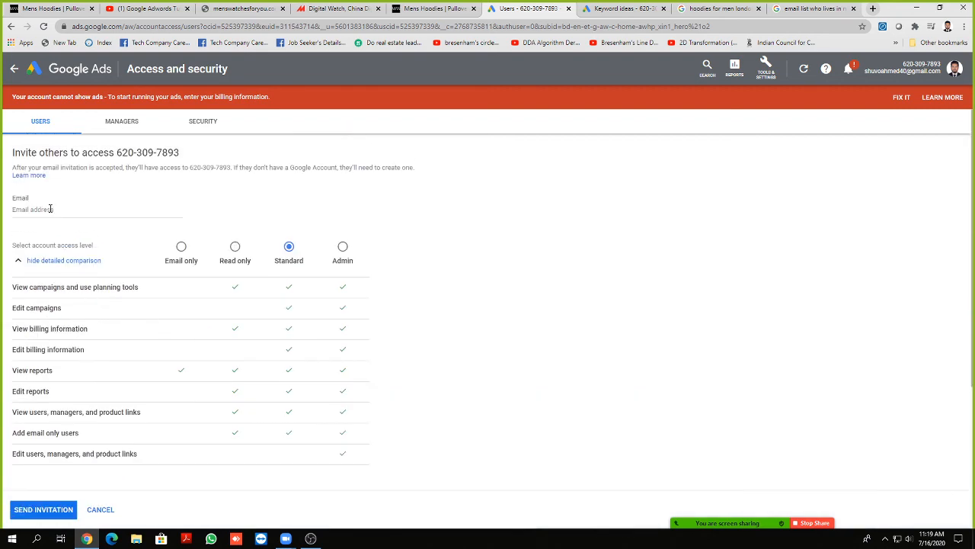
scroll(44, 366, down, 3)
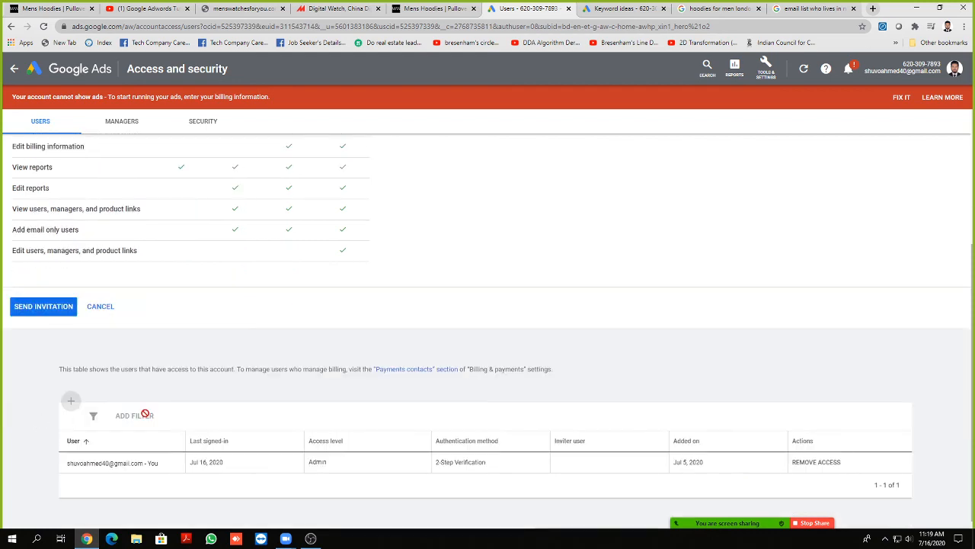
scroll(144, 412, up, 3)
scroll(143, 392, down, 1)
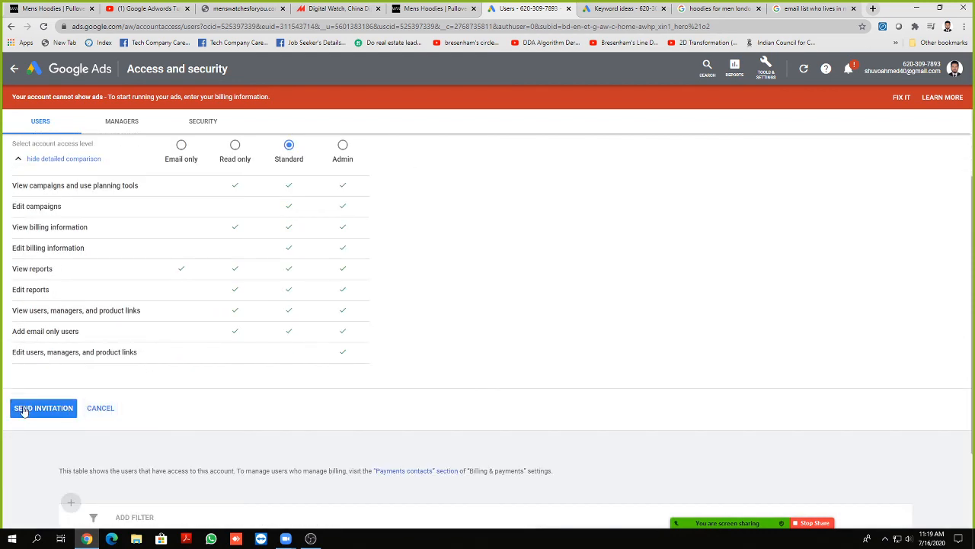
scroll(416, 315, up, 1)
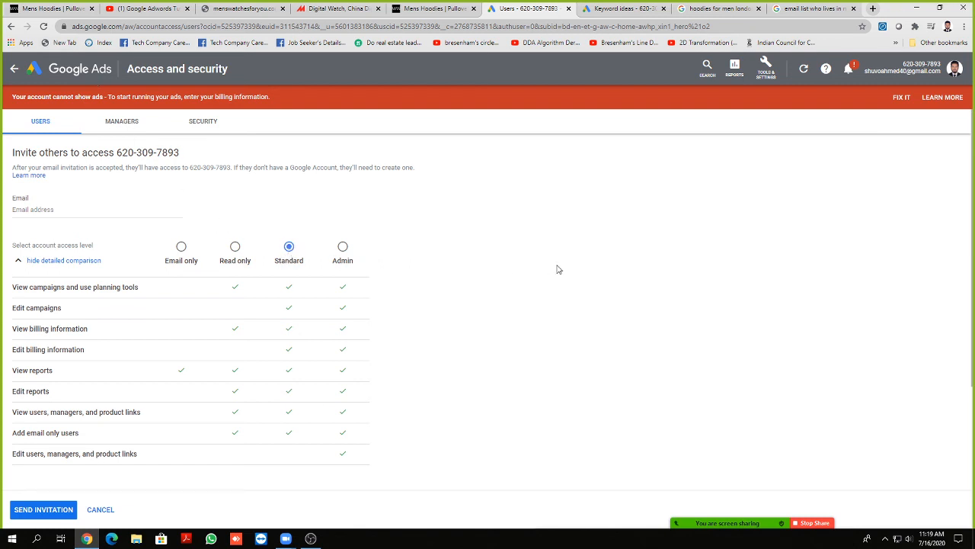
click(41, 208)
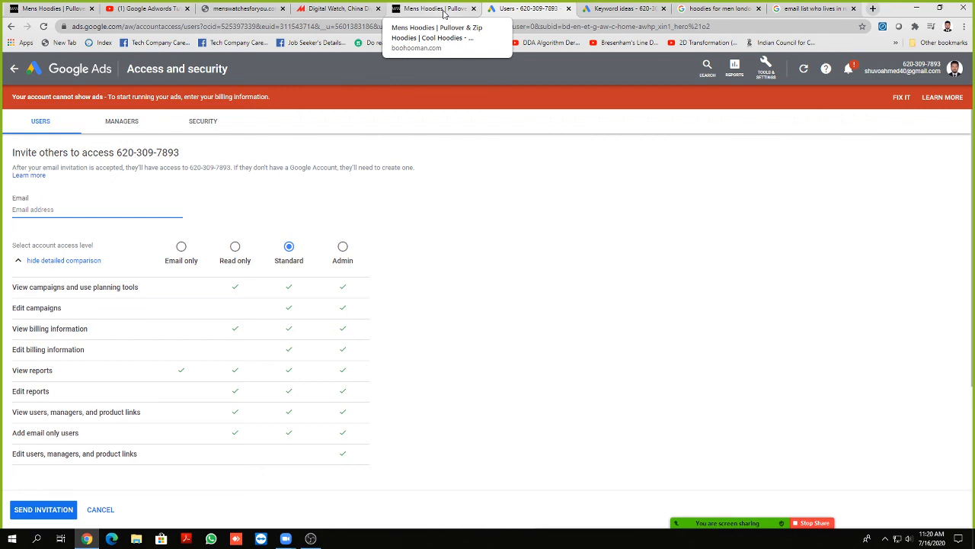
Step: Close the Made-in-China digital watch page and return to the account's user invitation form
click(335, 8)
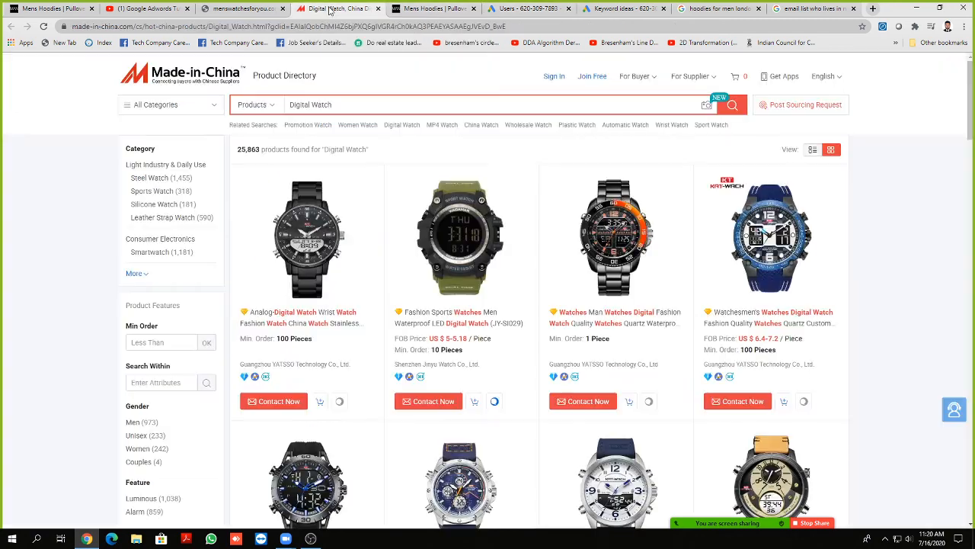
click(378, 9)
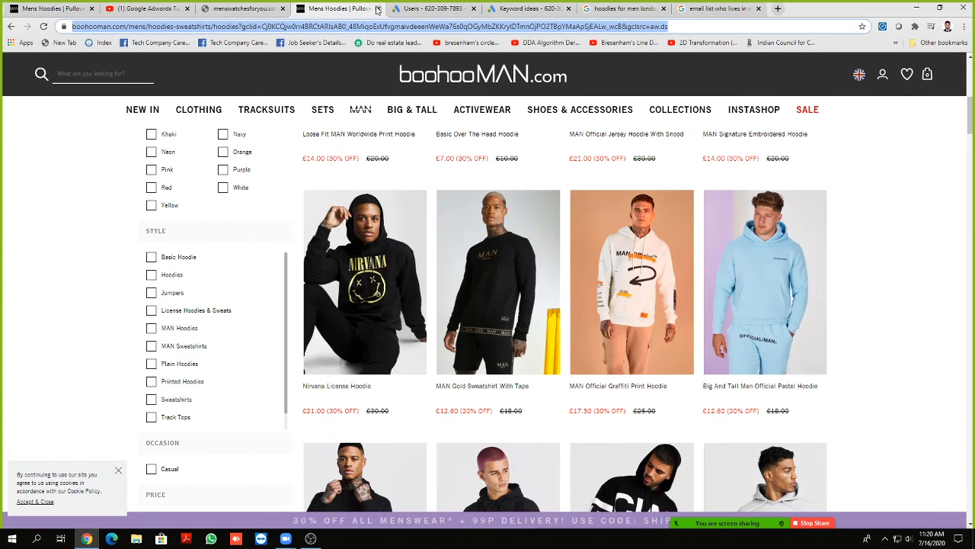
click(411, 8)
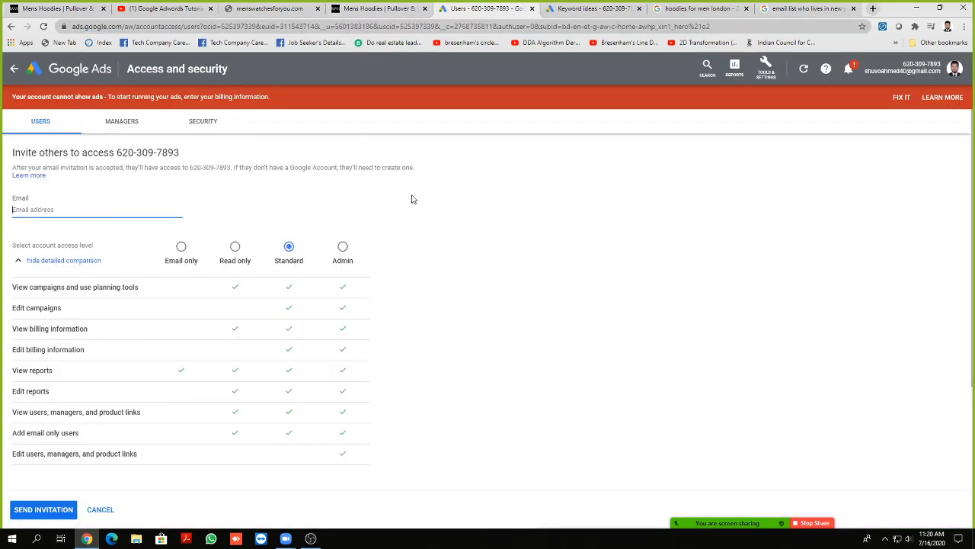
Step: Examine the invitation form's access level comparison and the table of users with access to the account
scroll(304, 210, down, 2)
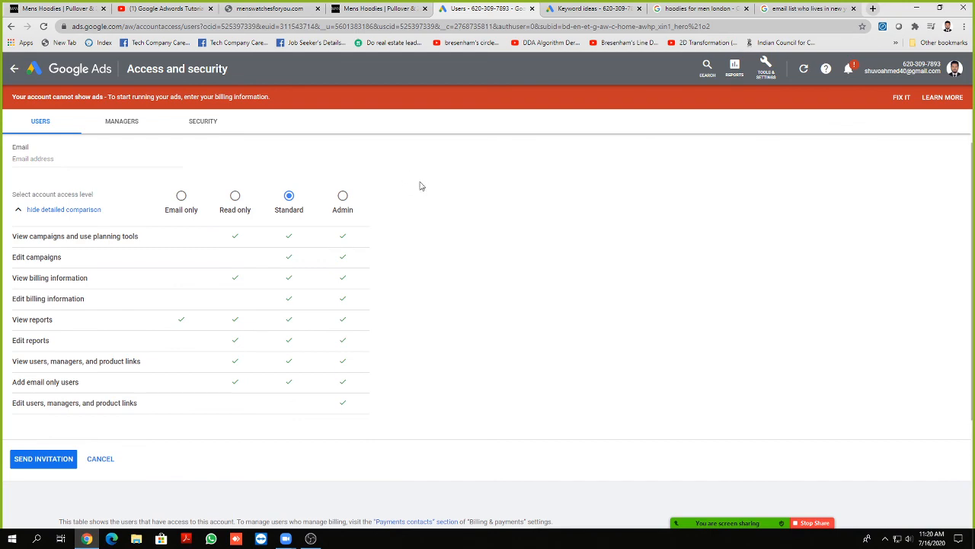
scroll(423, 184, up, 2)
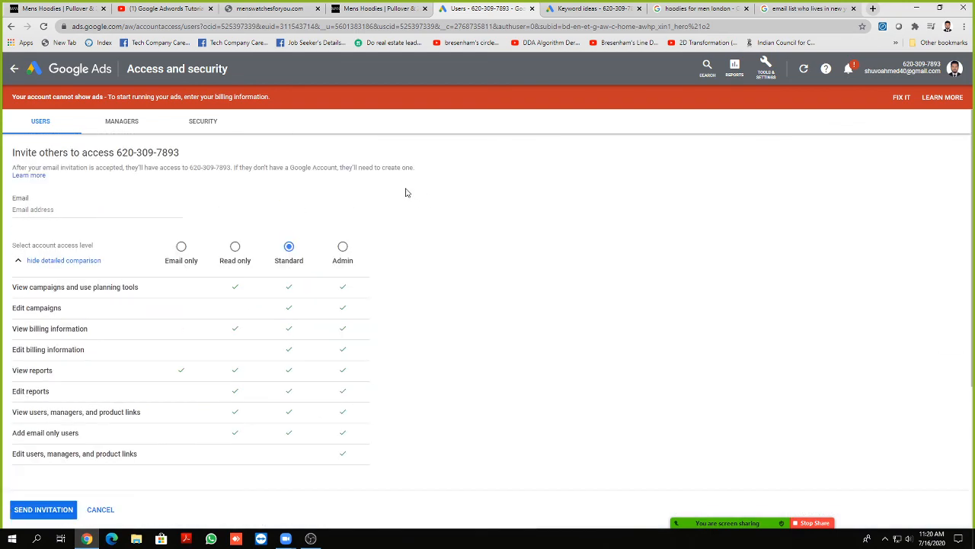
scroll(404, 192, down, 3)
scroll(406, 193, up, 3)
scroll(421, 234, down, 3)
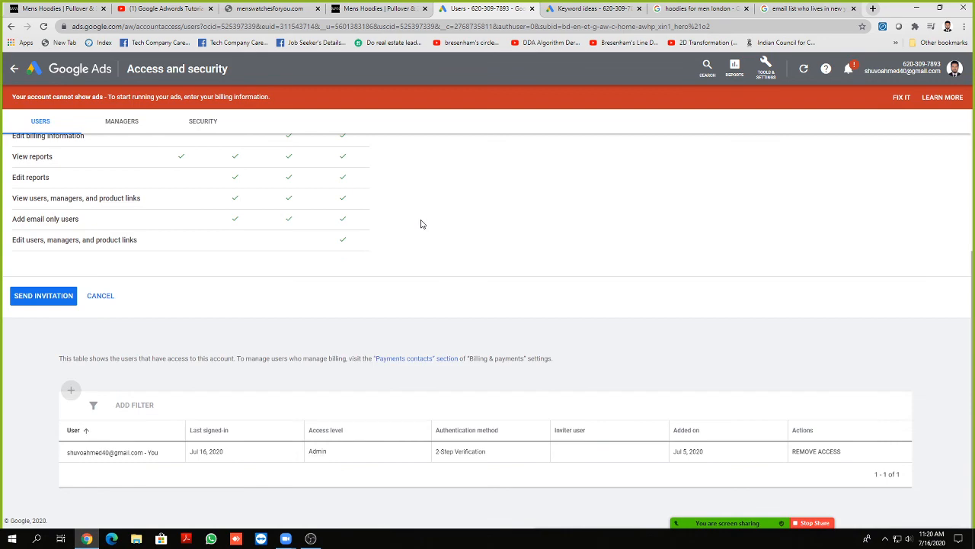
scroll(514, 160, up, 2)
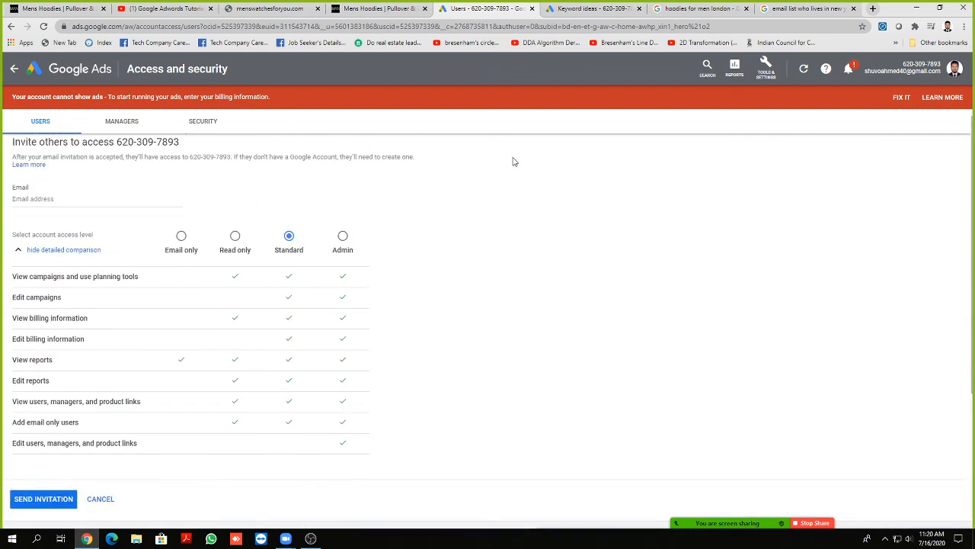
scroll(514, 159, down, 2)
Step: Look through the open keyword ideas and Google search pages, ending on the user invitation form
click(584, 9)
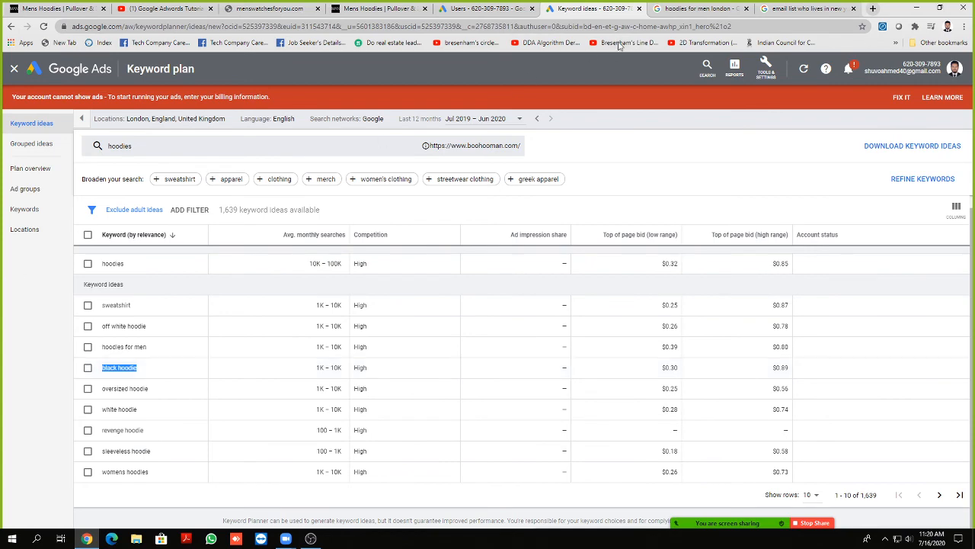
click(672, 11)
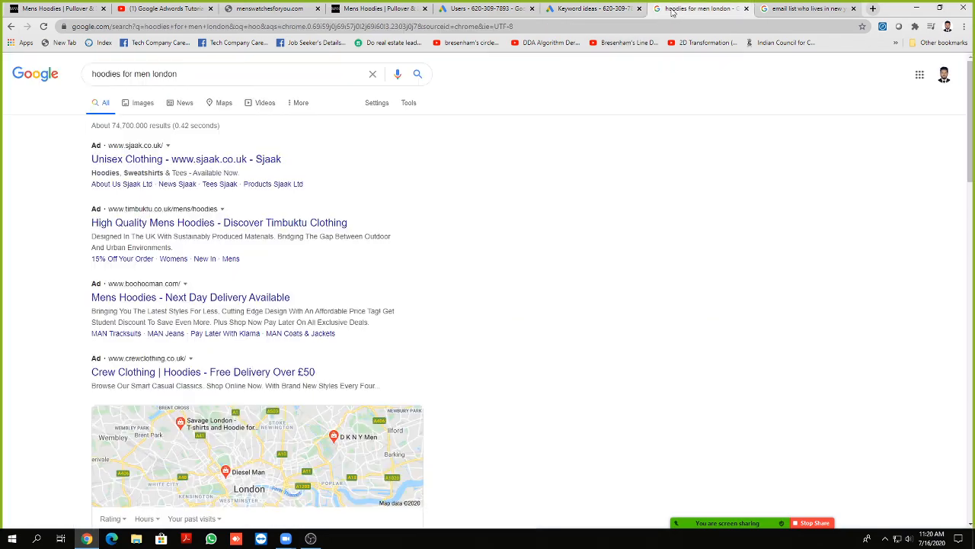
click(631, 11)
click(697, 11)
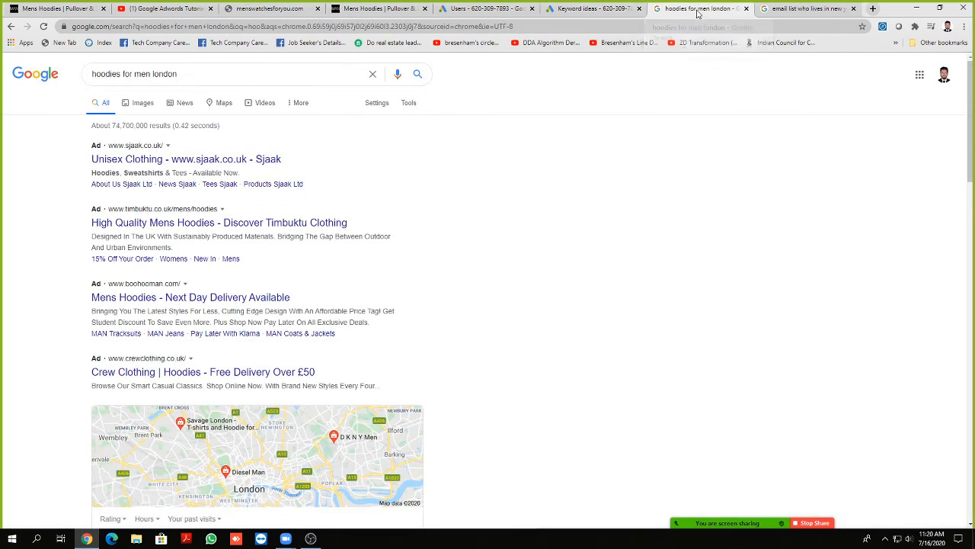
click(800, 10)
click(474, 11)
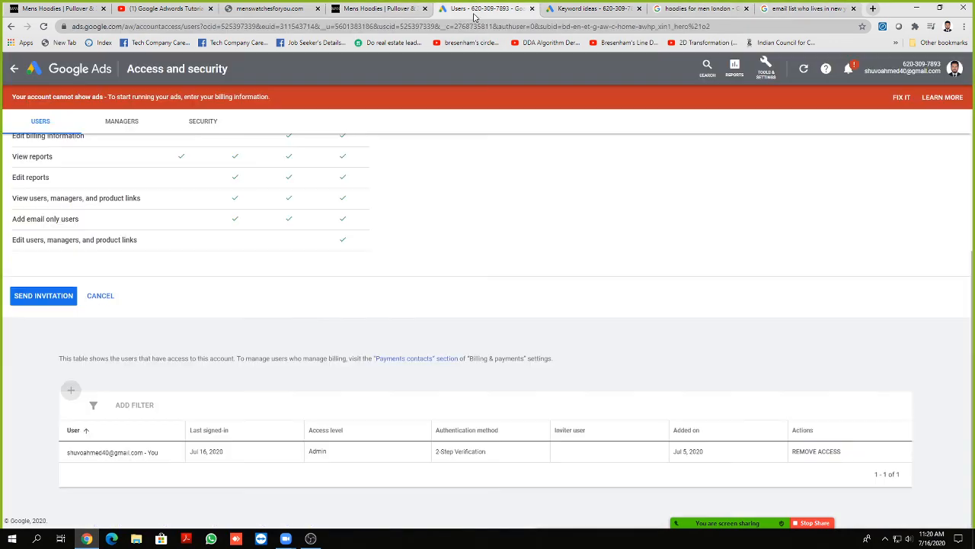
scroll(170, 220, up, 3)
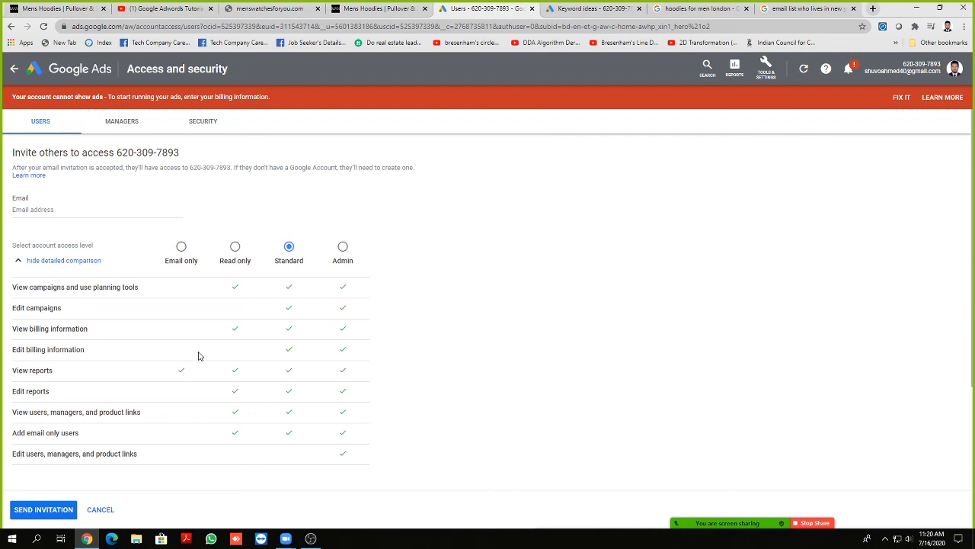
Step: Leave the invitation form for the All campaigns overview and examine its campaign, keyword and ad summaries
click(85, 70)
scroll(505, 297, down, 2)
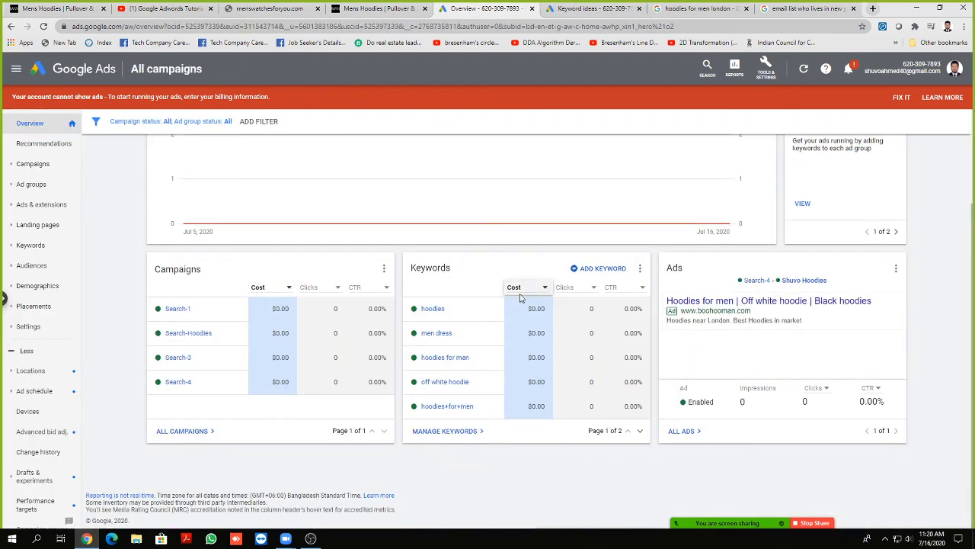
scroll(518, 296, up, 2)
scroll(534, 296, down, 2)
scroll(612, 283, up, 2)
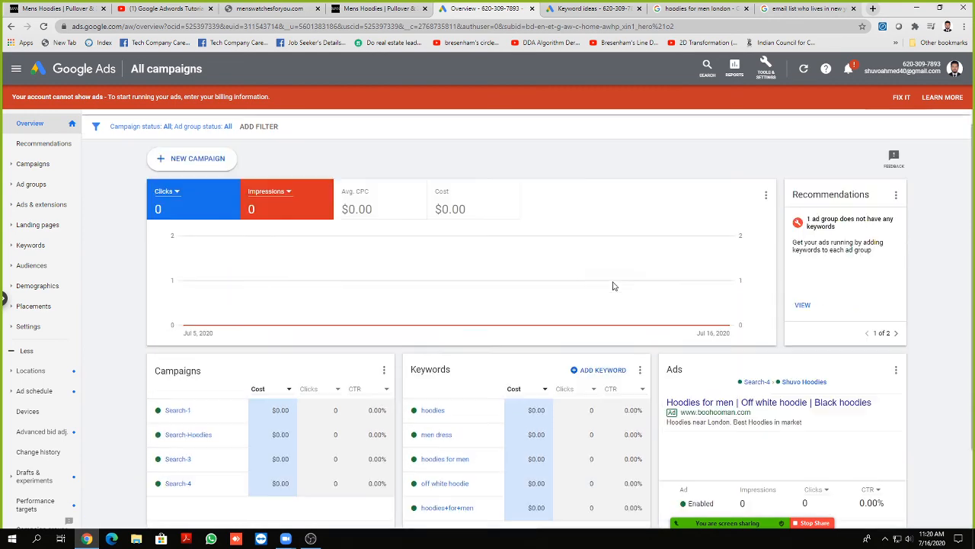
mouse_move(779, 500)
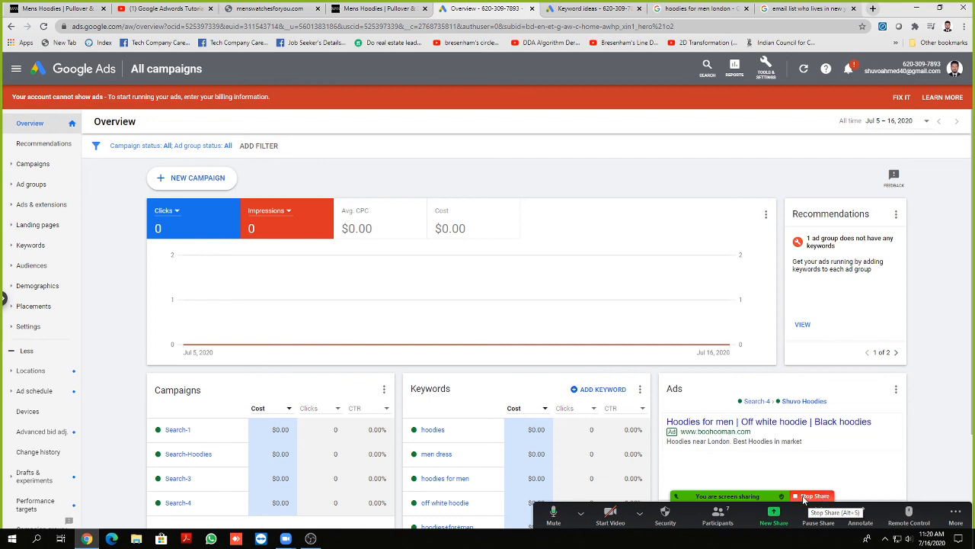
Step: Close the Google results pages for the email list search and "hoodies for men london"
click(813, 8)
click(854, 8)
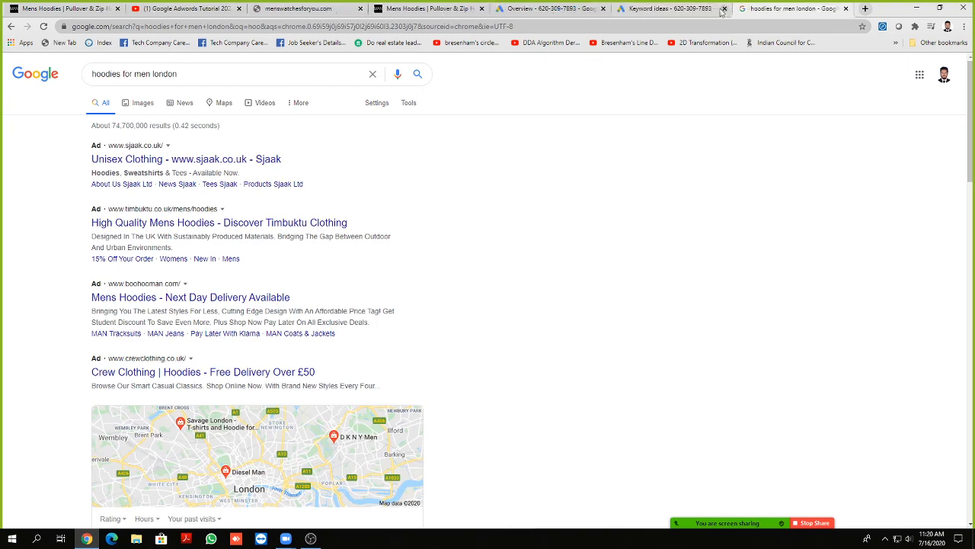
click(846, 9)
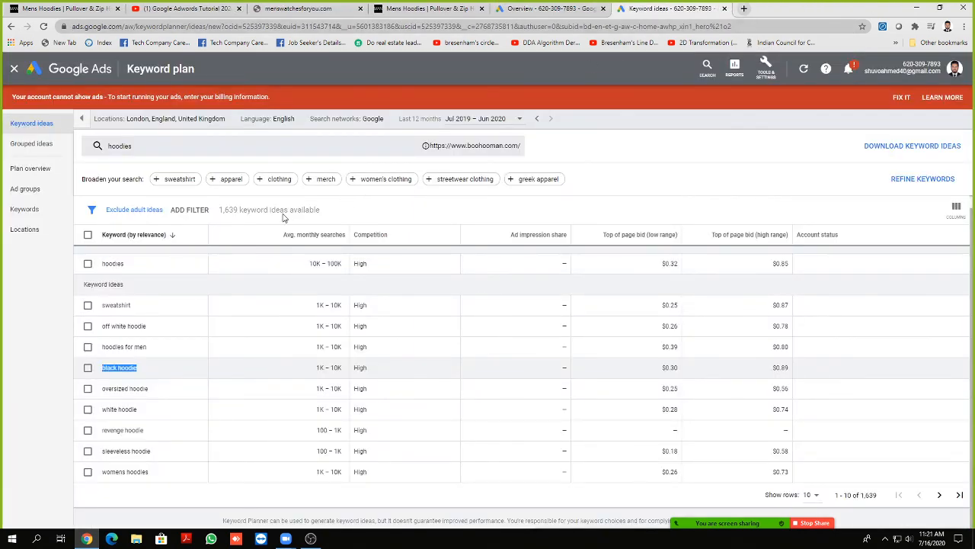
Step: From the account overview, start a new Search campaign without a goal's guidance, with website visits as the desired result
click(3, 317)
click(96, 76)
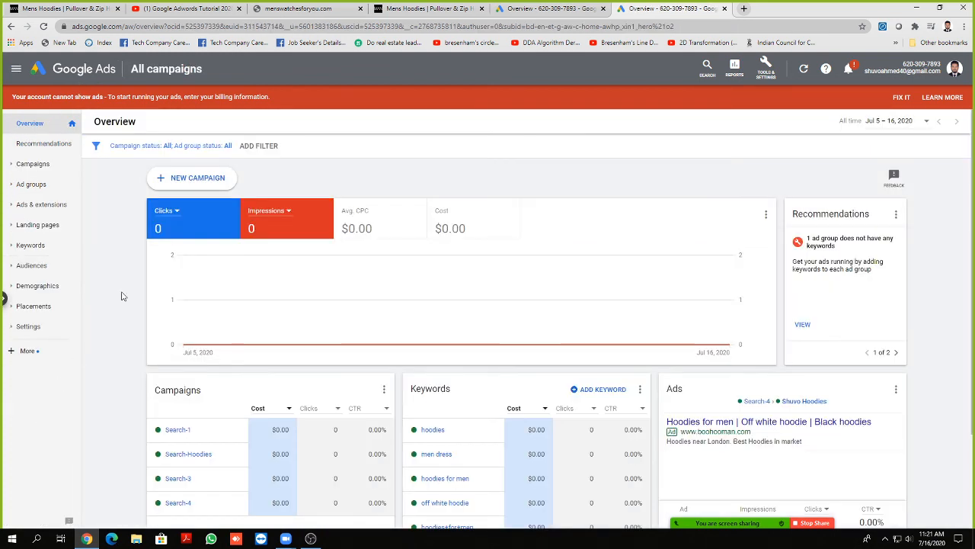
click(192, 180)
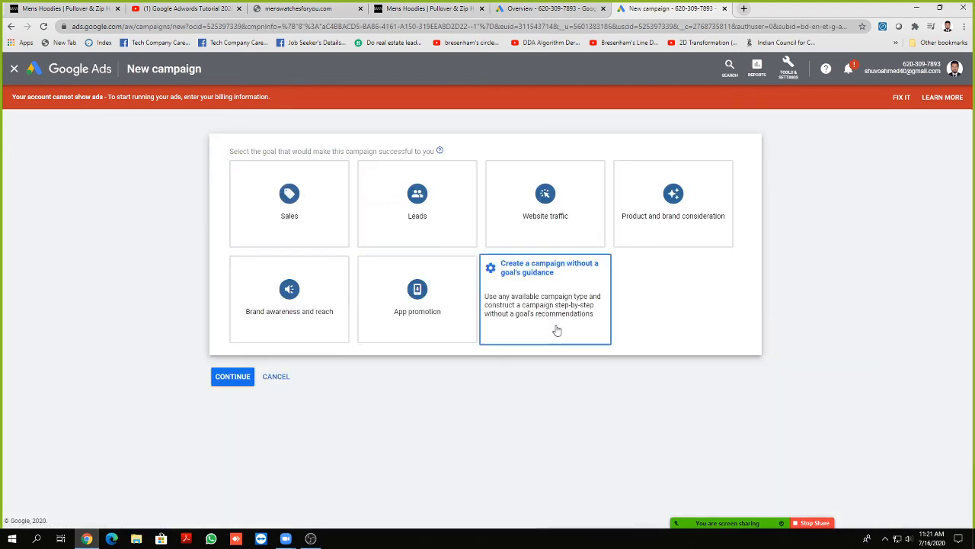
click(531, 293)
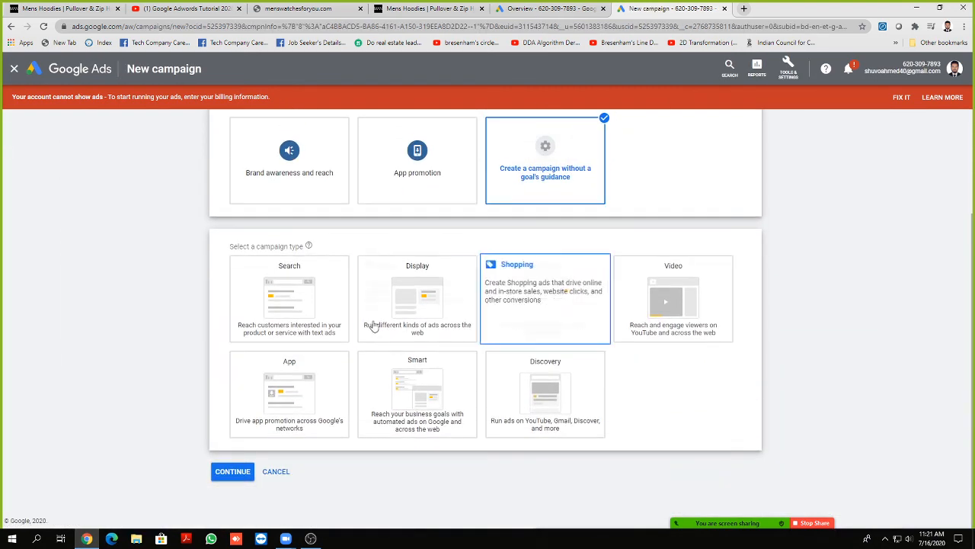
click(296, 289)
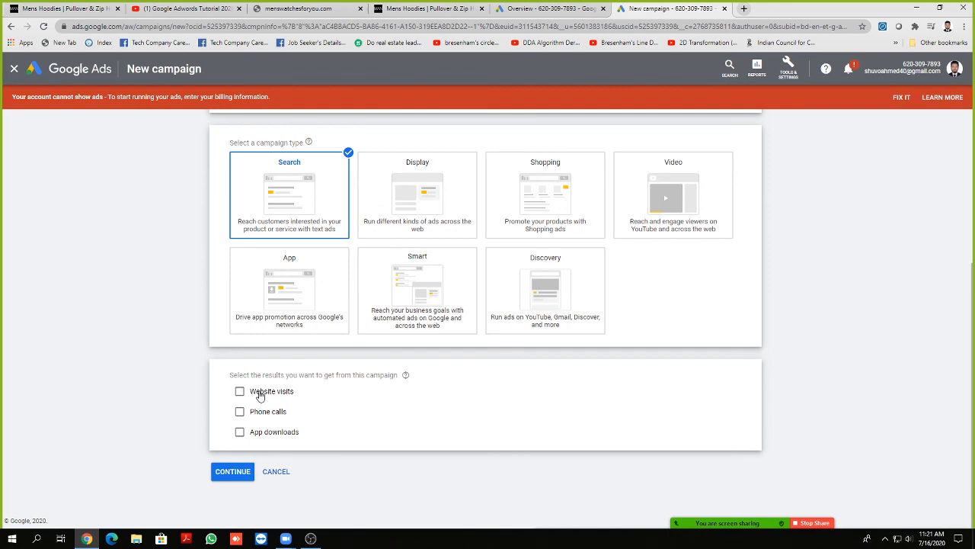
click(259, 392)
Step: Enter the boohooMAN men's hoodies page URL as the business's website and continue to the campaign settings
click(309, 384)
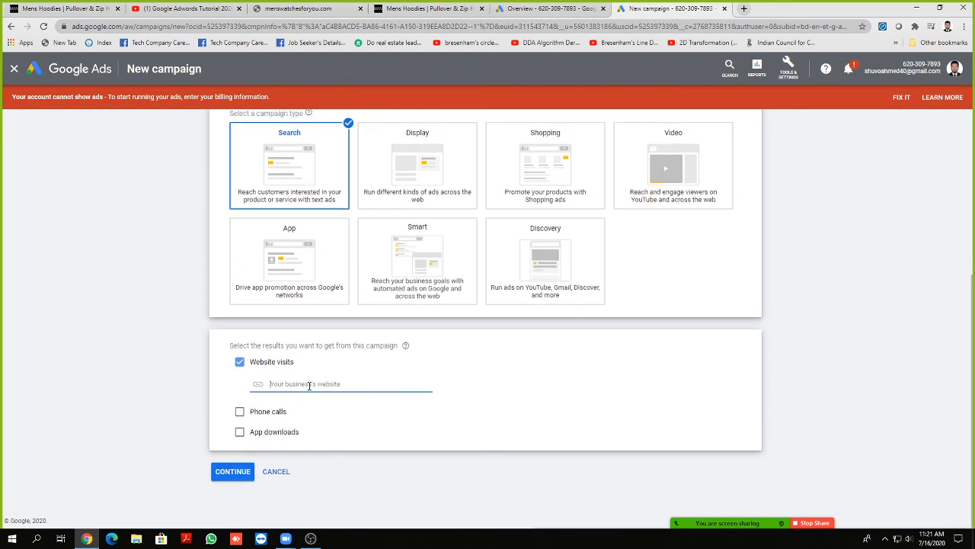
click(427, 9)
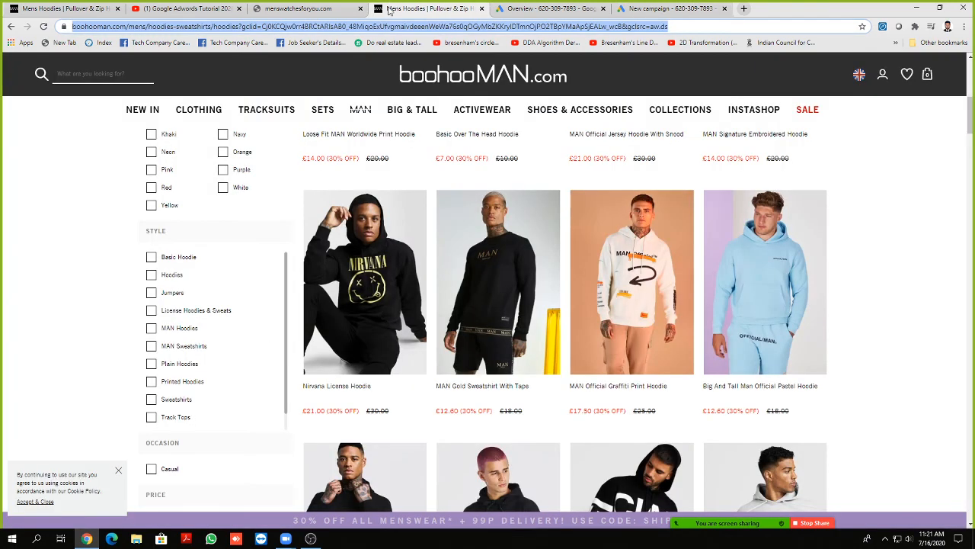
click(575, 8)
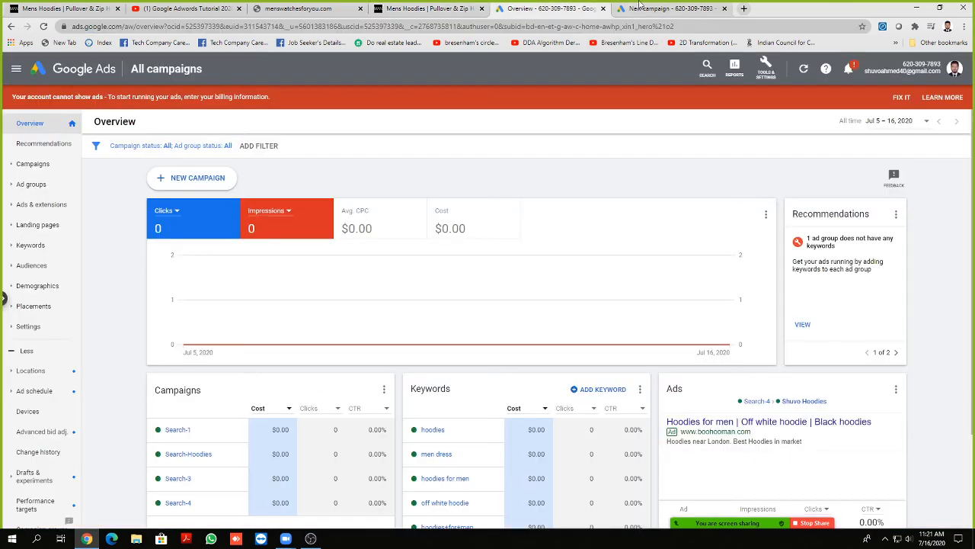
click(641, 8)
key(ctrl+v)
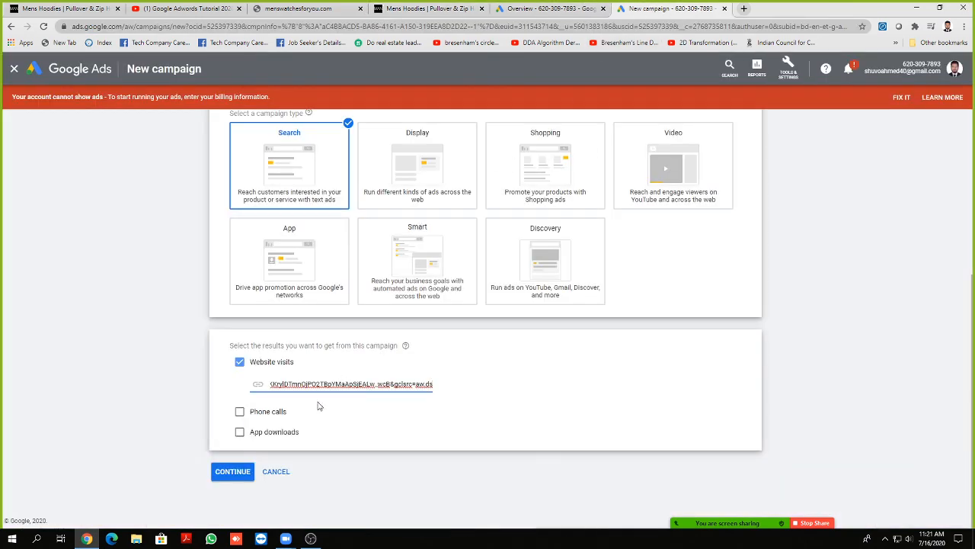
click(238, 472)
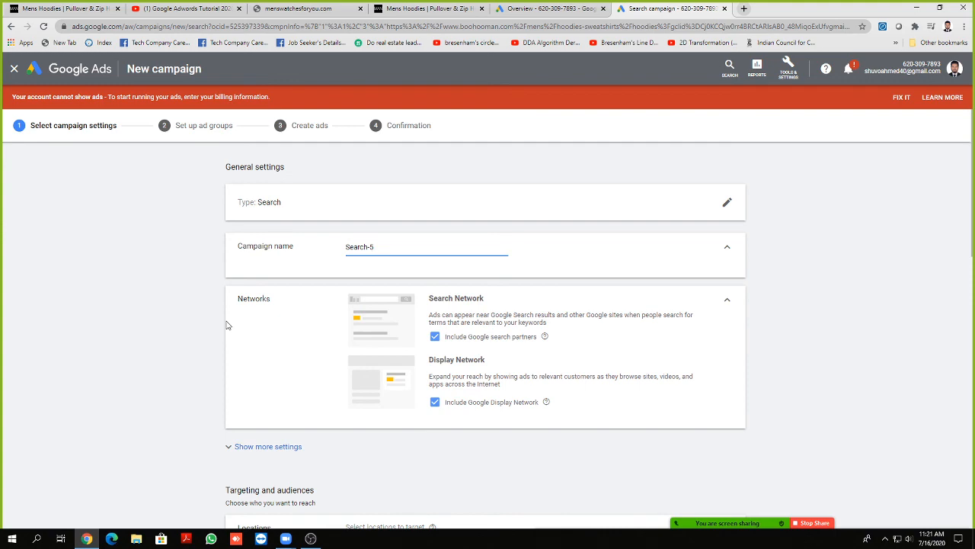
Step: Set the campaign's average daily budget to $5 and save the campaign settings to continue to the ad groups
scroll(226, 325, down, 5)
scroll(225, 327, up, 5)
scroll(211, 268, down, 15)
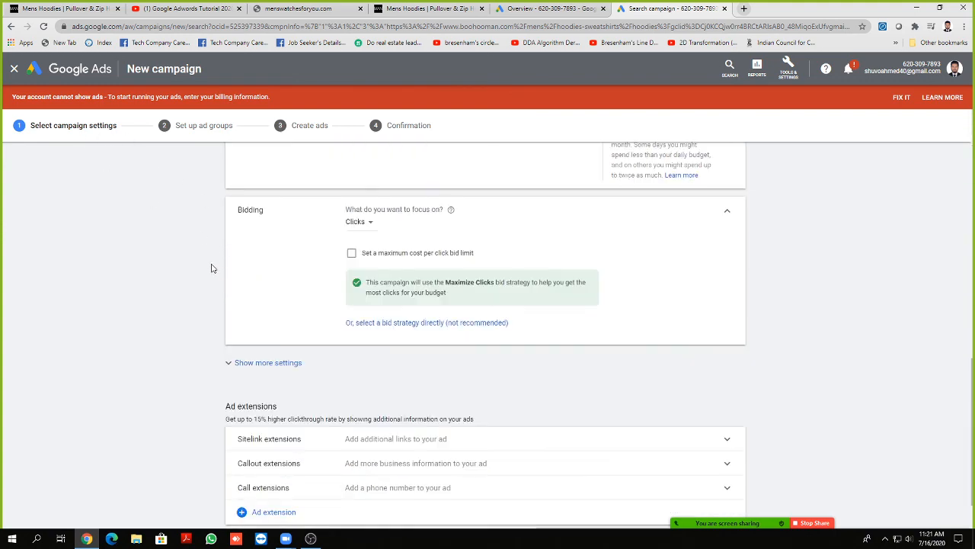
click(265, 487)
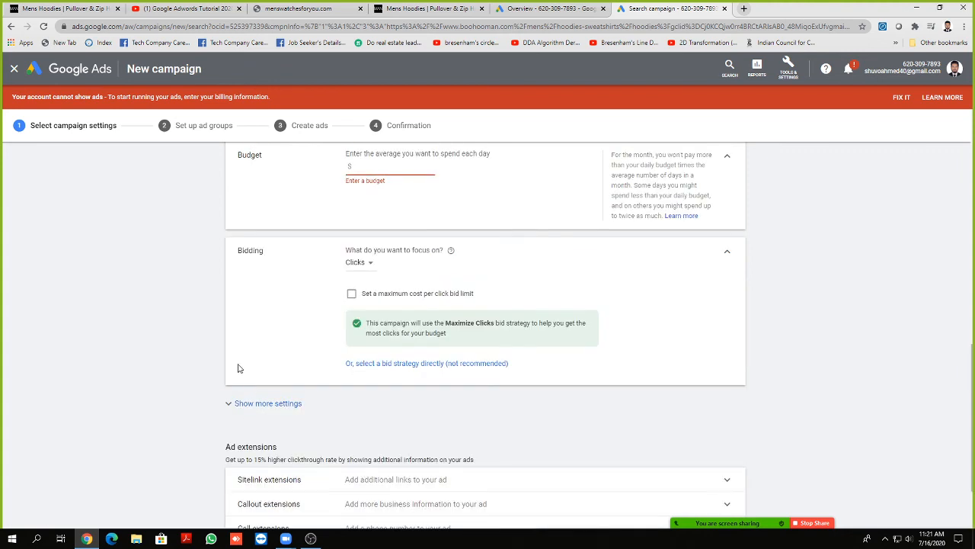
scroll(115, 301, down, 2)
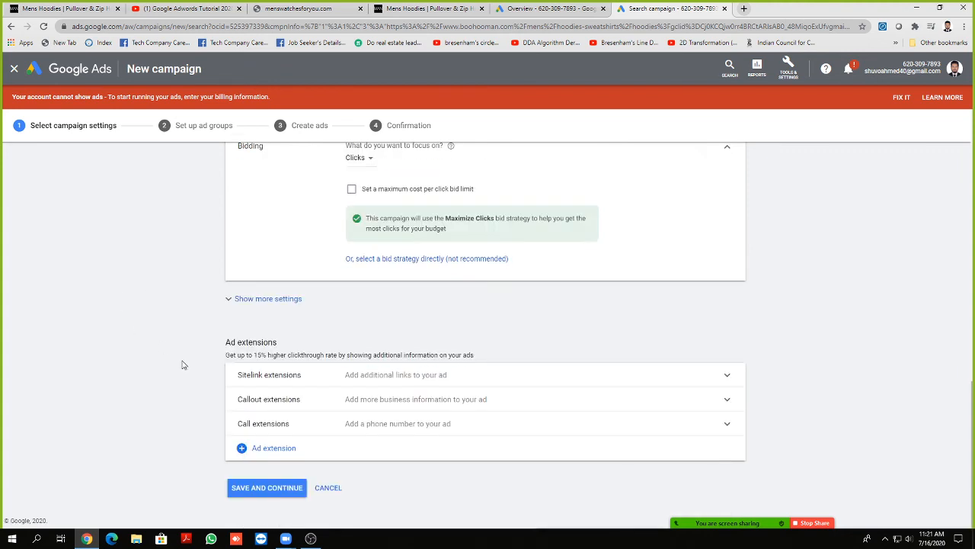
click(258, 487)
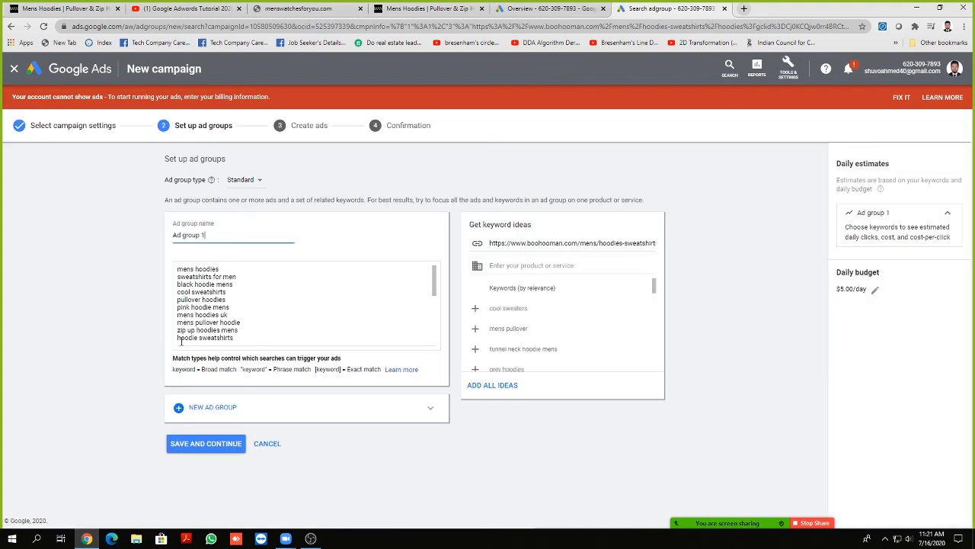
Step: Examine the suggested keywords in the ad group and the boohooMAN page URL used for keyword ideas
drag(251, 330, 177, 268)
click(262, 320)
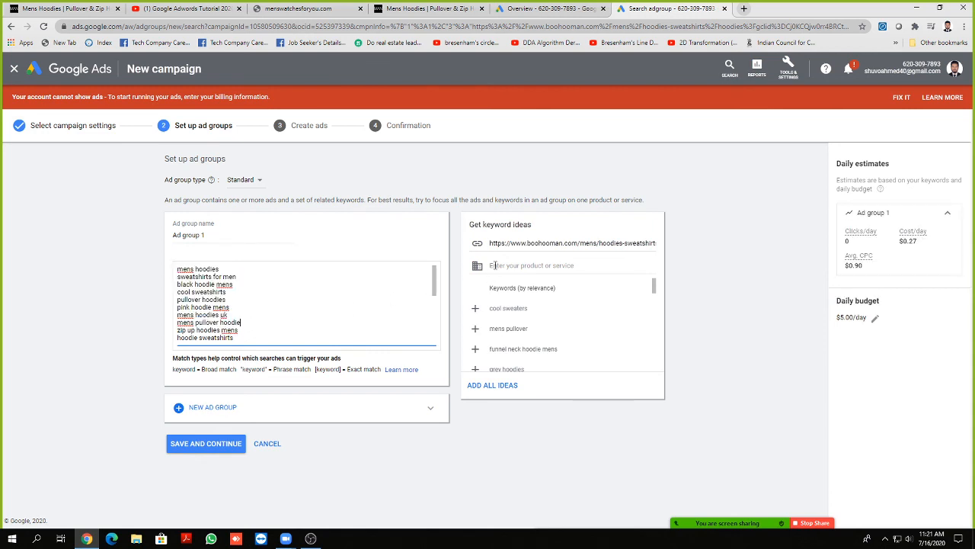
click(549, 243)
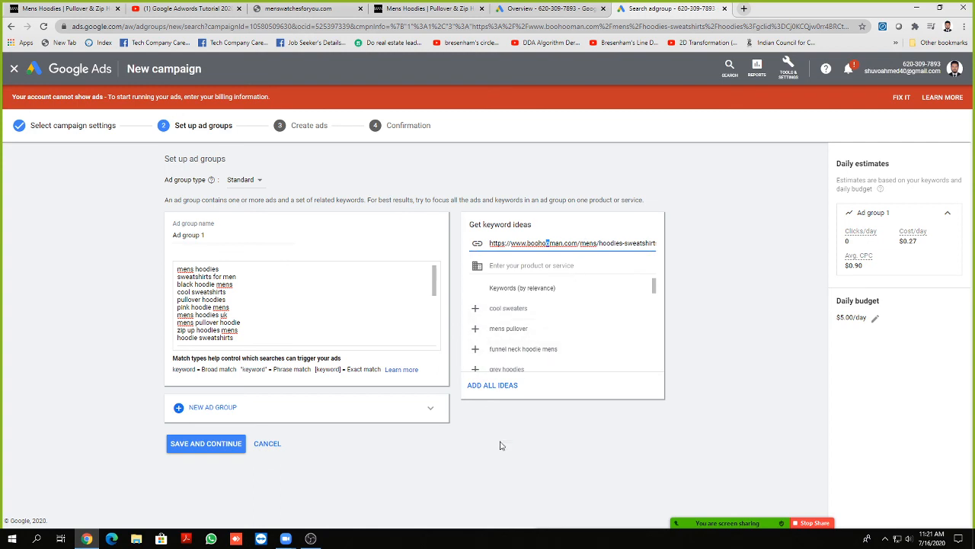
triple_click(554, 242)
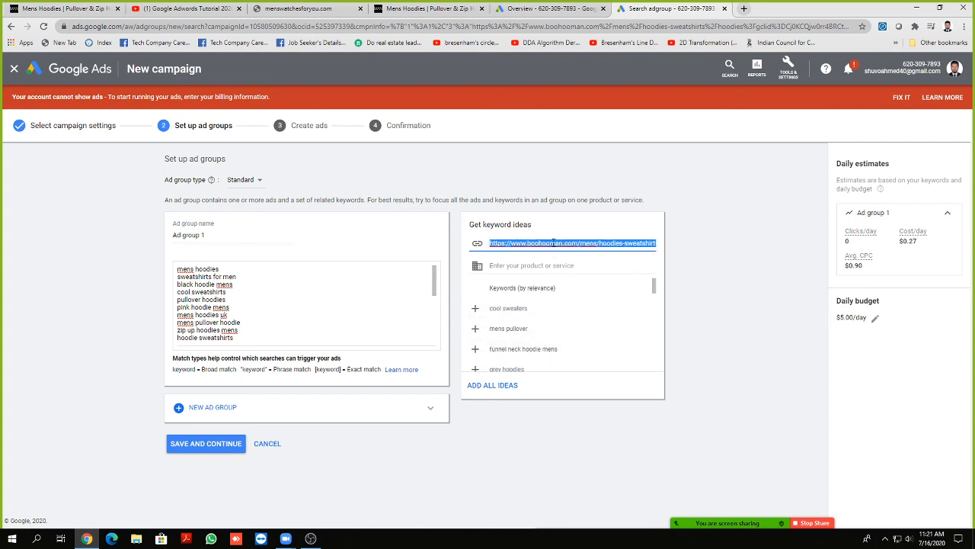
Step: Open the additional meeting options in Zoom's screen sharing controls
mouse_move(762, 523)
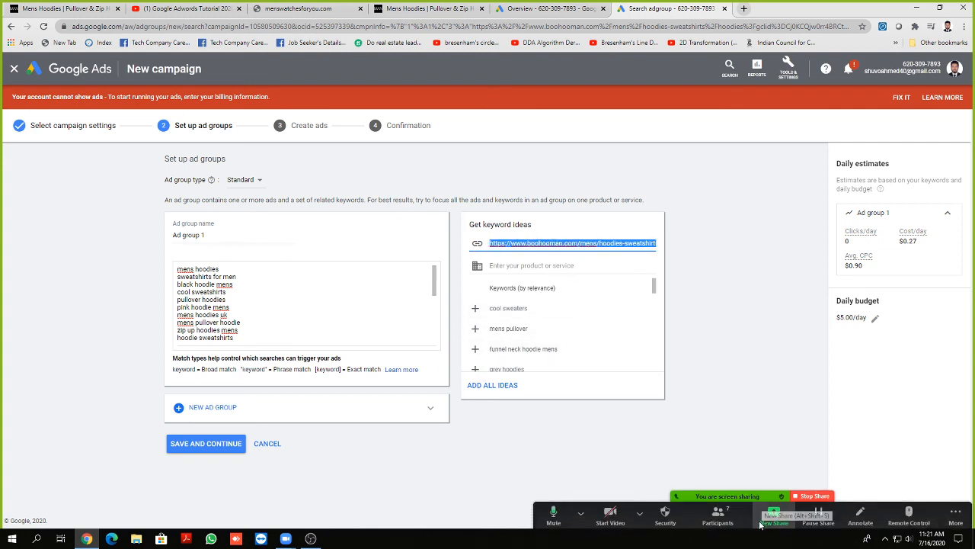
click(955, 521)
click(955, 520)
click(839, 377)
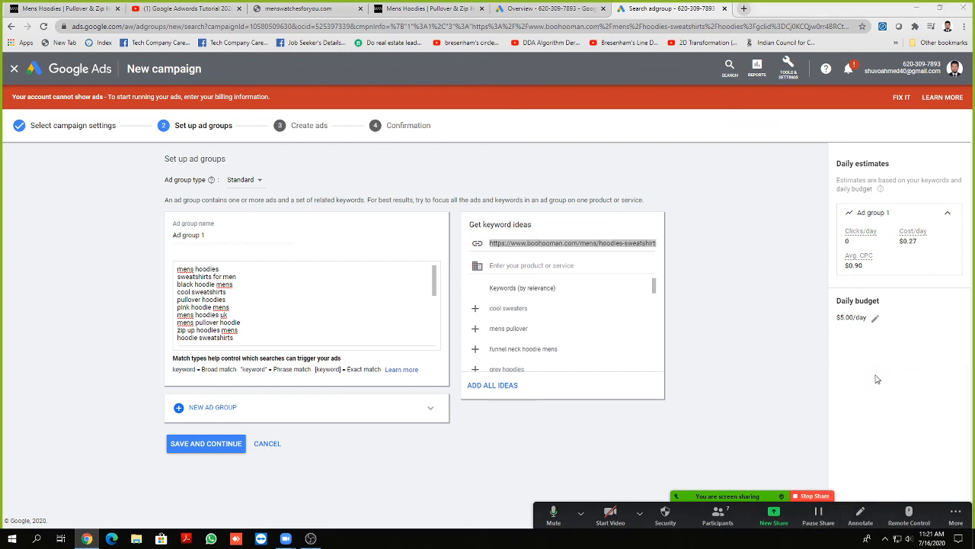
Step: Send the boohooMAN men's hoodies page URL to everyone in the Zoom group chat and move the chat window aside
text(https://www.boohooman.com/mens/hoodies-sweatshirts/hoodies?gclid=Cj0KCQjw0rr4BRCtARIsAB0_48MiqoExUfvgmaivdeenWeWa76s0qOGyMbZKKrylDTmnOjPO2T8pYMaApSjEALw_wc&gclsrc=aw.ds)
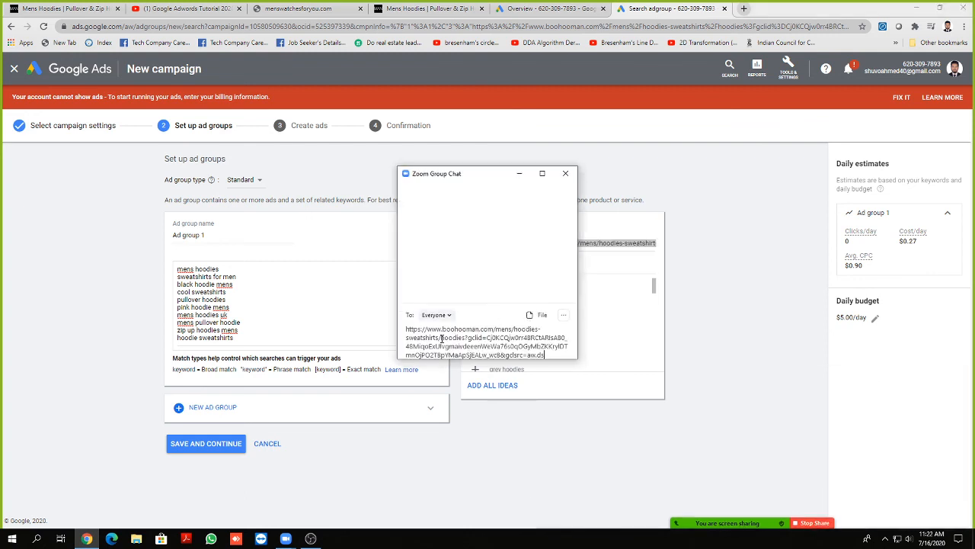
key(Return)
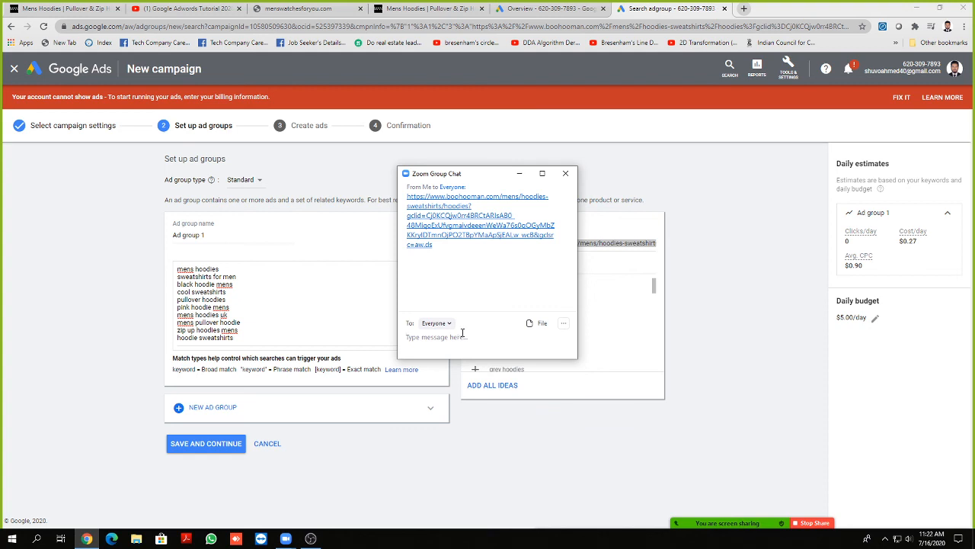
drag(489, 179, 380, 194)
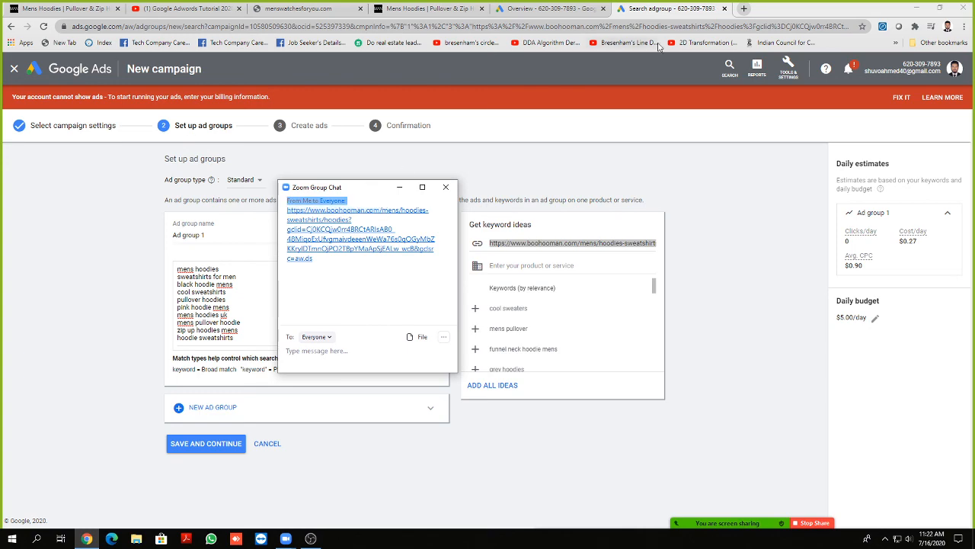
click(396, 8)
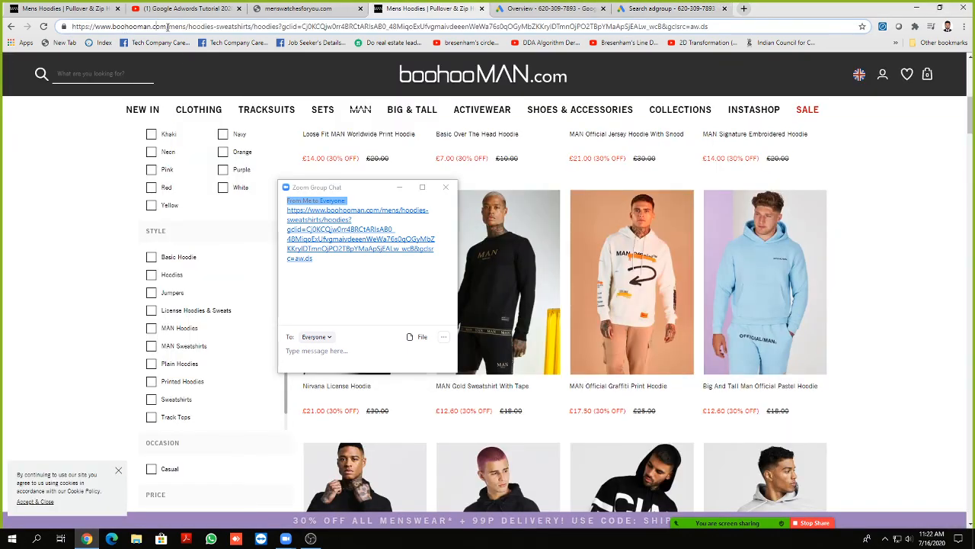
drag(168, 27, 70, 25)
key(ctrl+c)
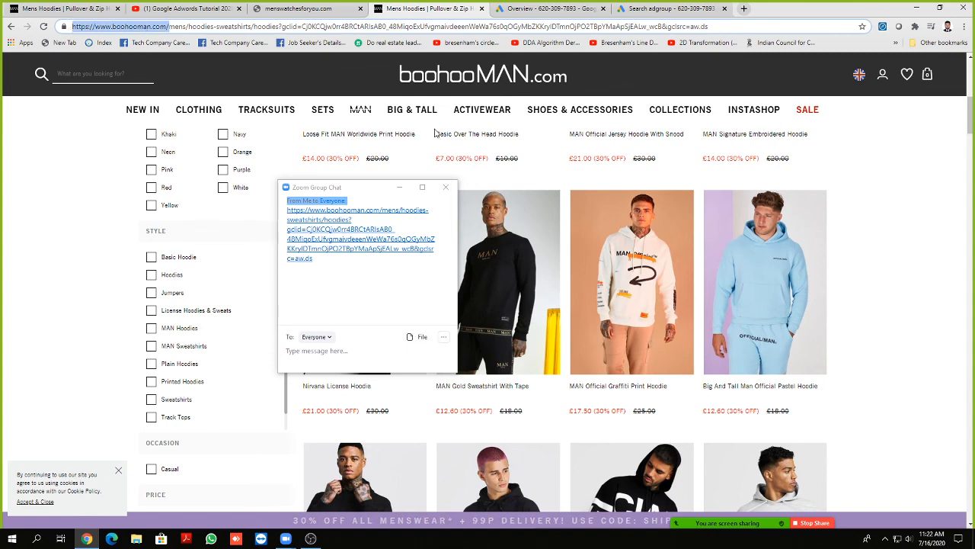
click(333, 350)
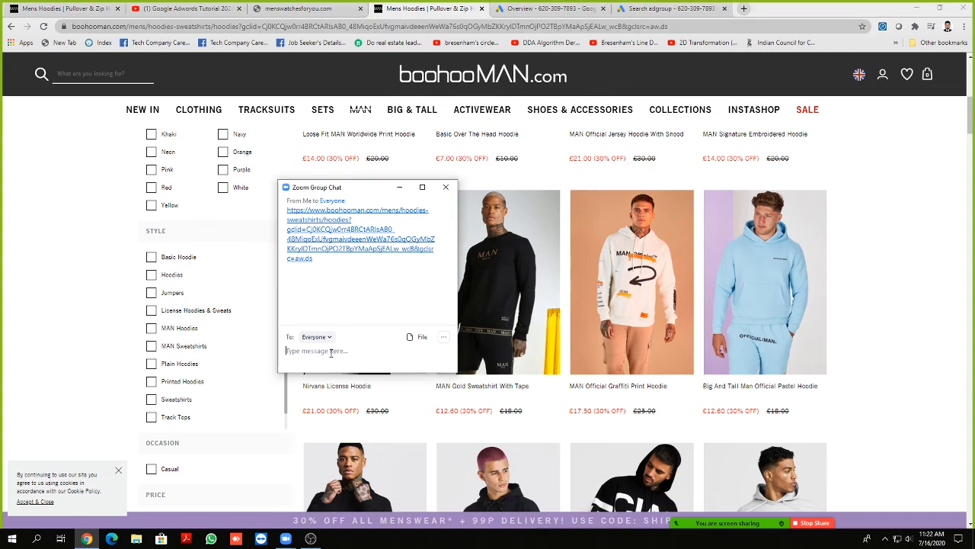
key(ctrl+v)
key(Return)
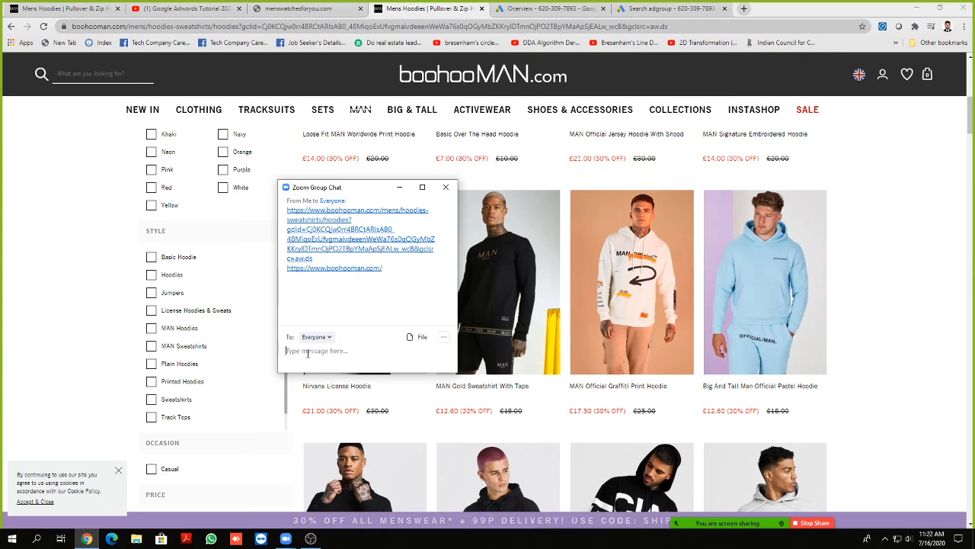
Step: Send the message "Hoodies" to everyone in the Zoom chat and minimize the chat window
text(Hoodies)
key(Return)
click(399, 188)
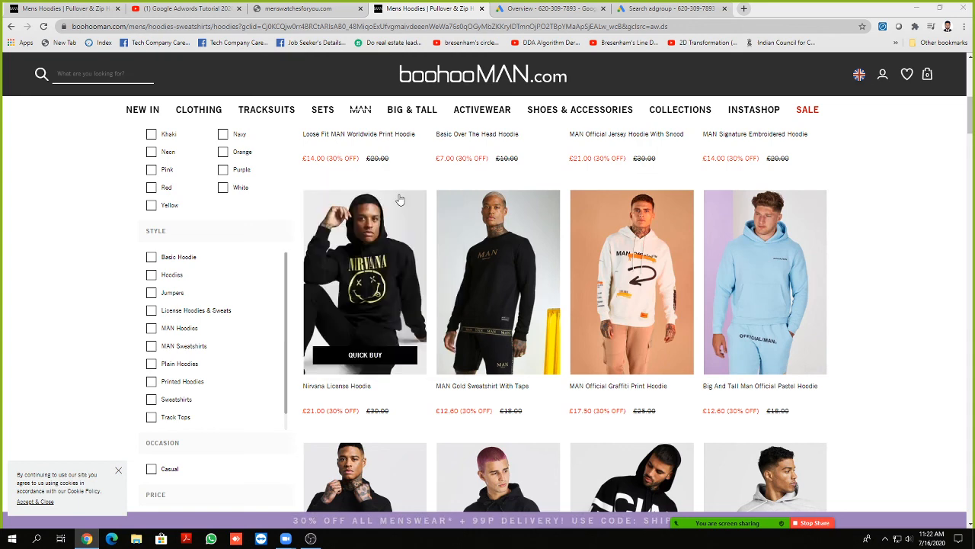
Step: Close the menswatchesforyou, second boohooMAN, Google Ads and YouTube pages, open a blank page in their place, and minimize the browser
click(299, 8)
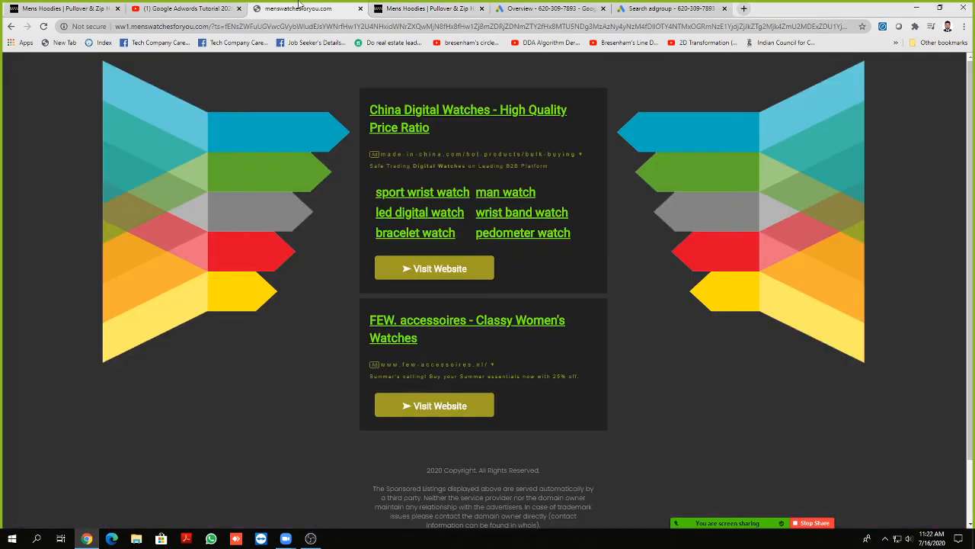
click(360, 9)
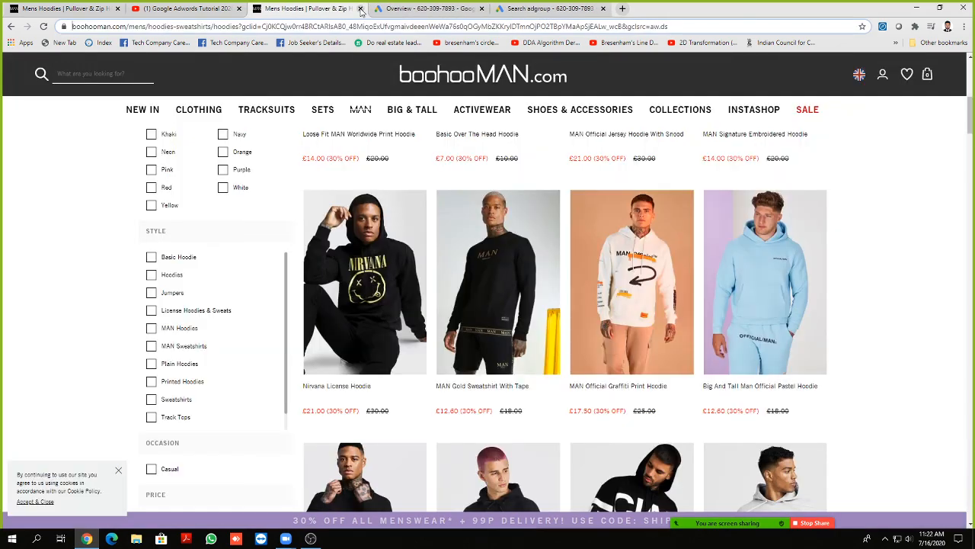
click(360, 9)
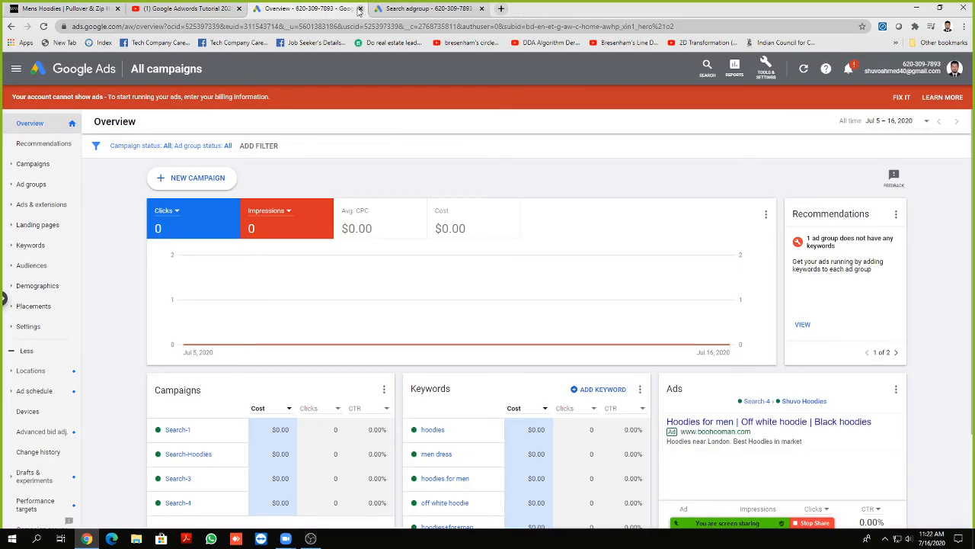
click(360, 9)
click(359, 10)
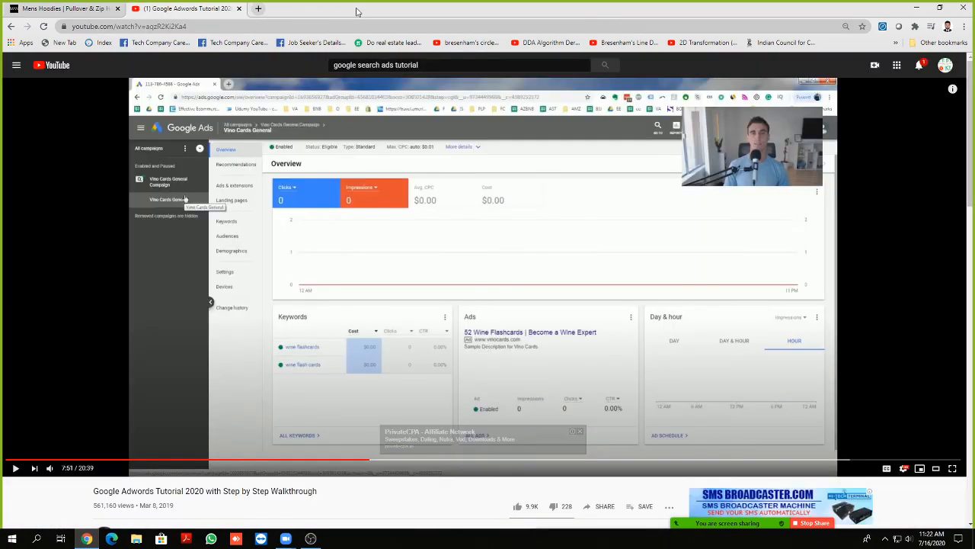
click(258, 9)
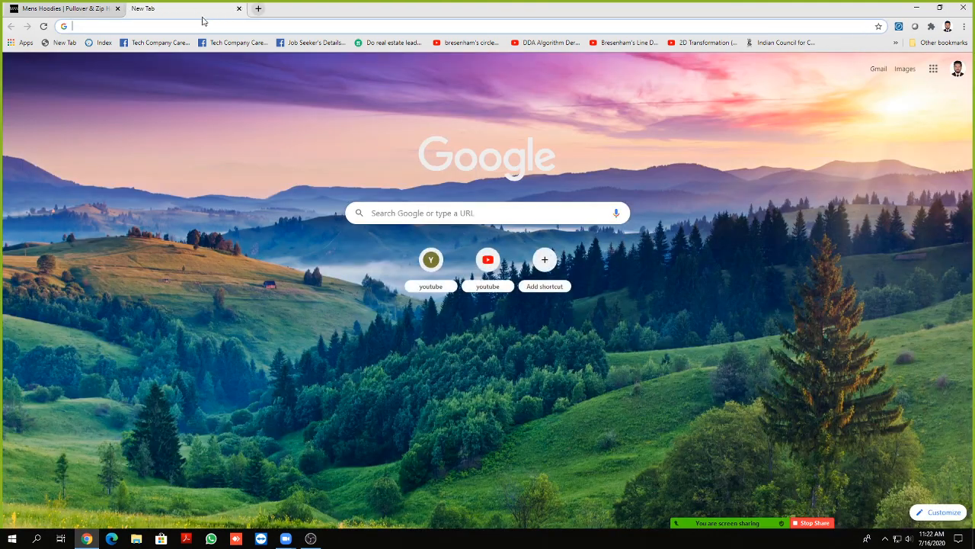
click(916, 8)
right_click(752, 41)
click(800, 72)
right_click(798, 74)
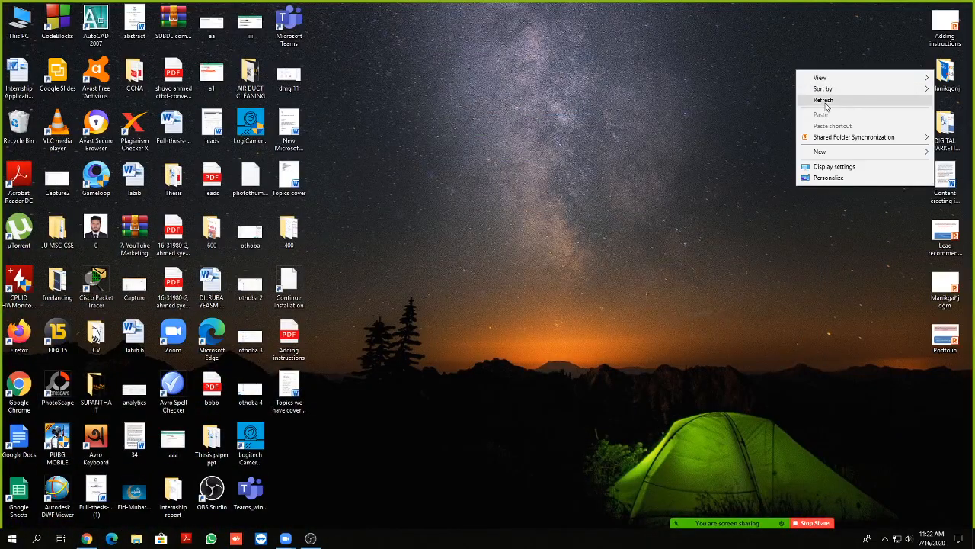
click(823, 99)
right_click(823, 98)
click(828, 126)
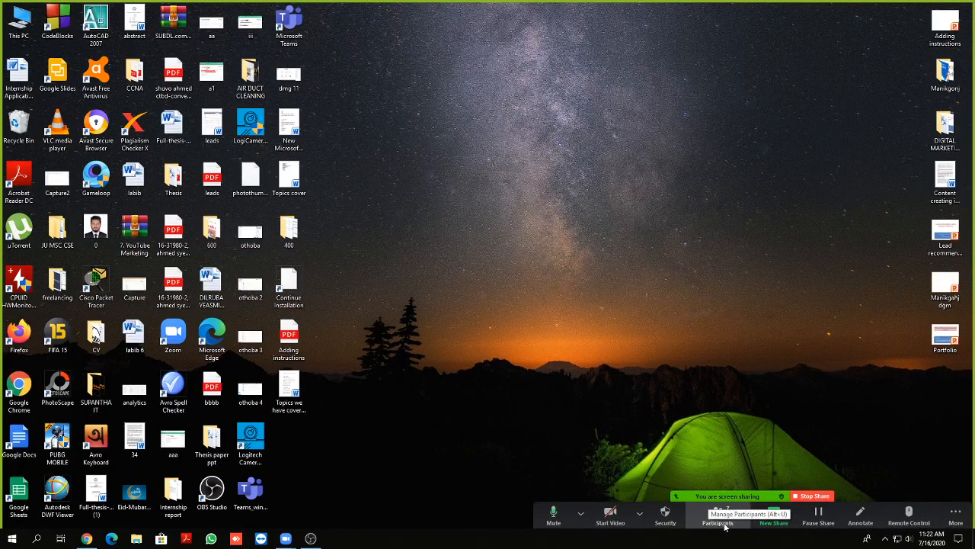
Step: Open the Zoom participants list, make its window taller and move it aside on the desktop
click(718, 520)
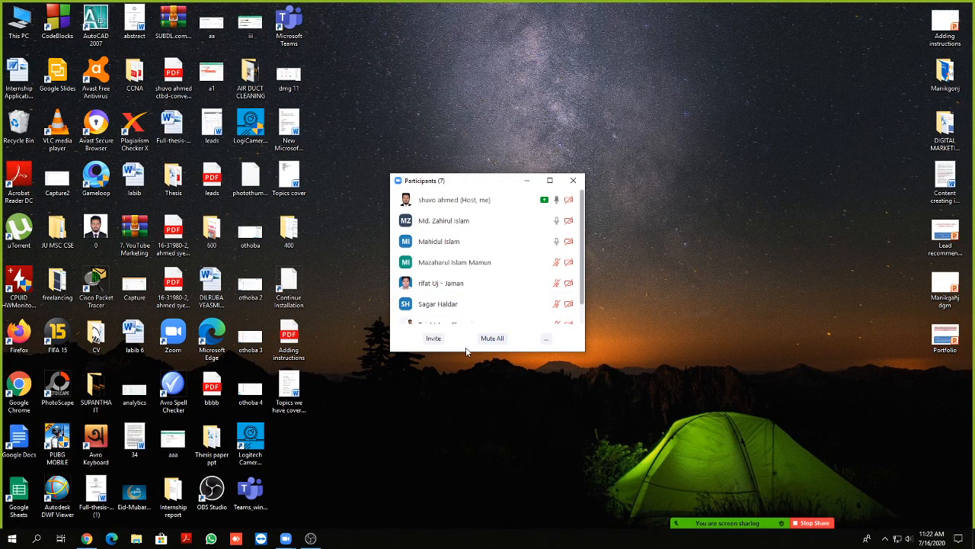
drag(468, 352, 480, 392)
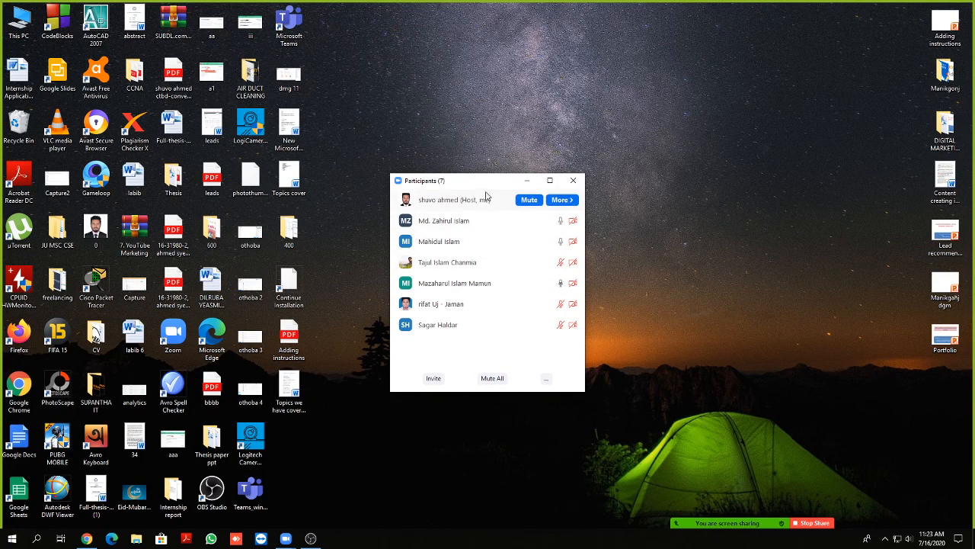
drag(485, 185, 758, 129)
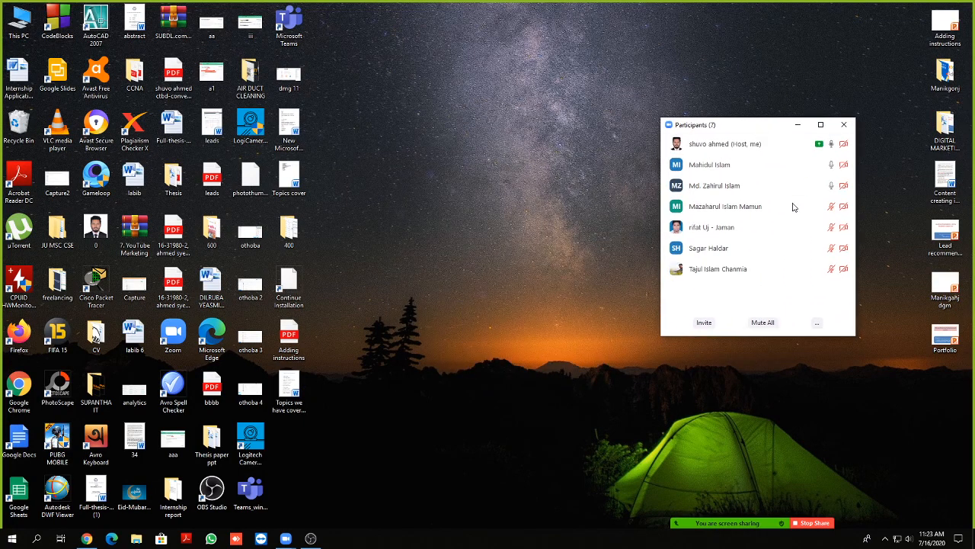
Step: Adjust the computer's speaker volume slightly and close the volume control
click(908, 538)
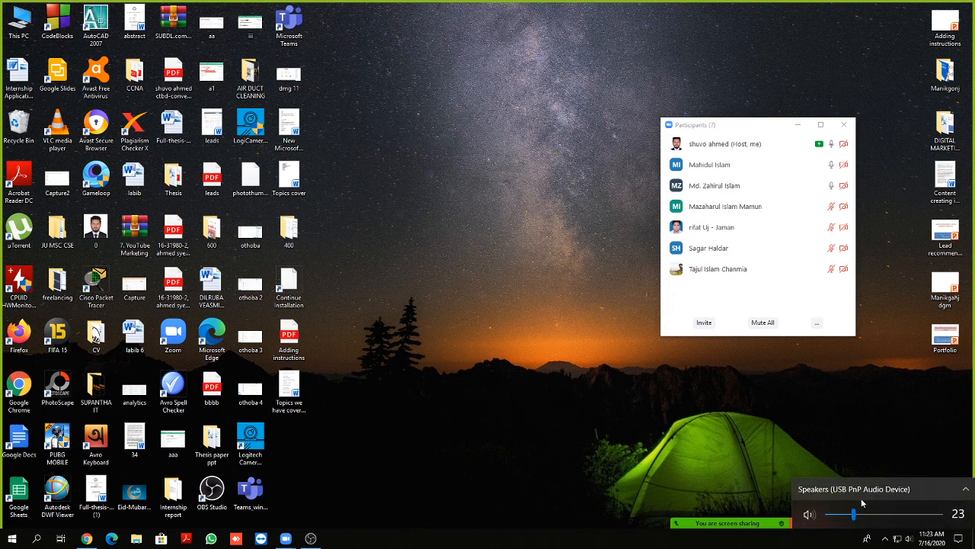
drag(855, 516, 856, 516)
click(607, 379)
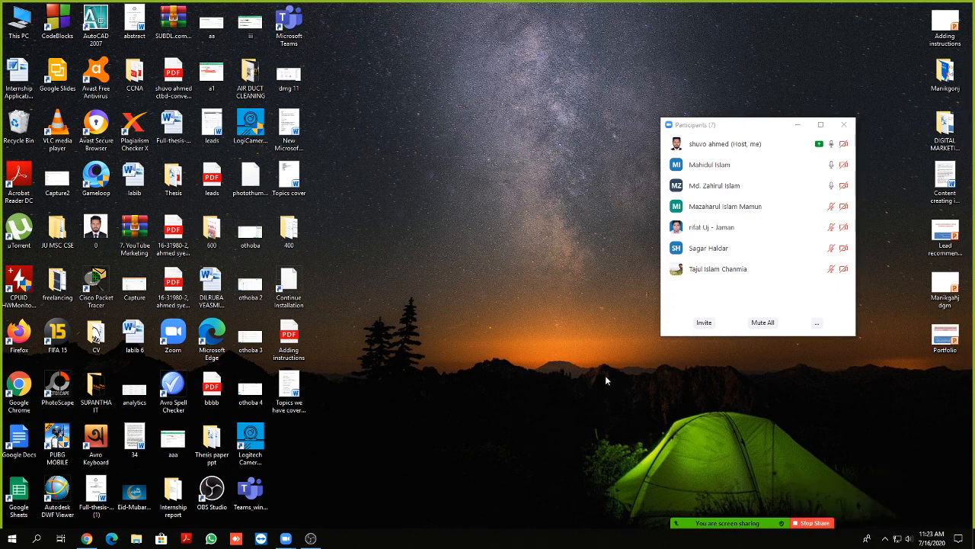
right_click(385, 60)
click(412, 89)
right_click(415, 95)
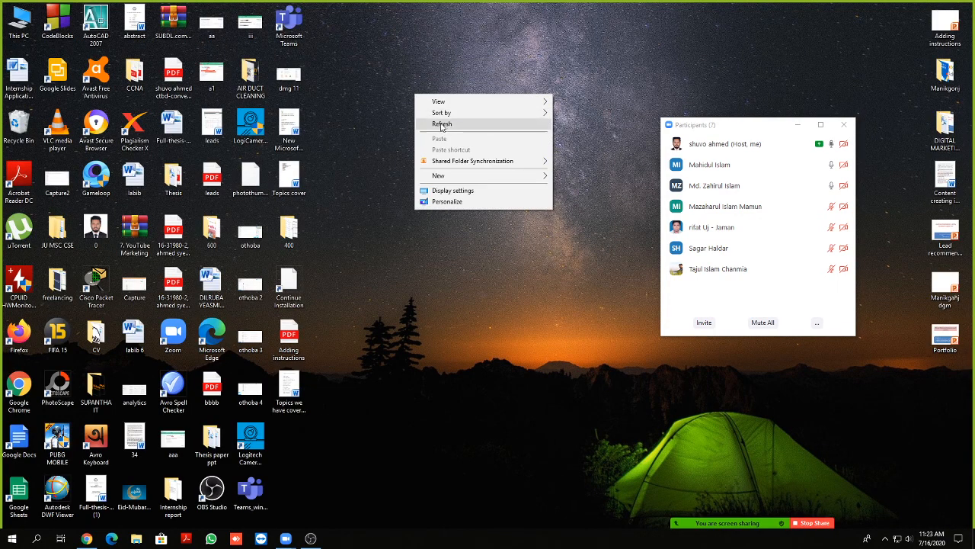
right_click(441, 124)
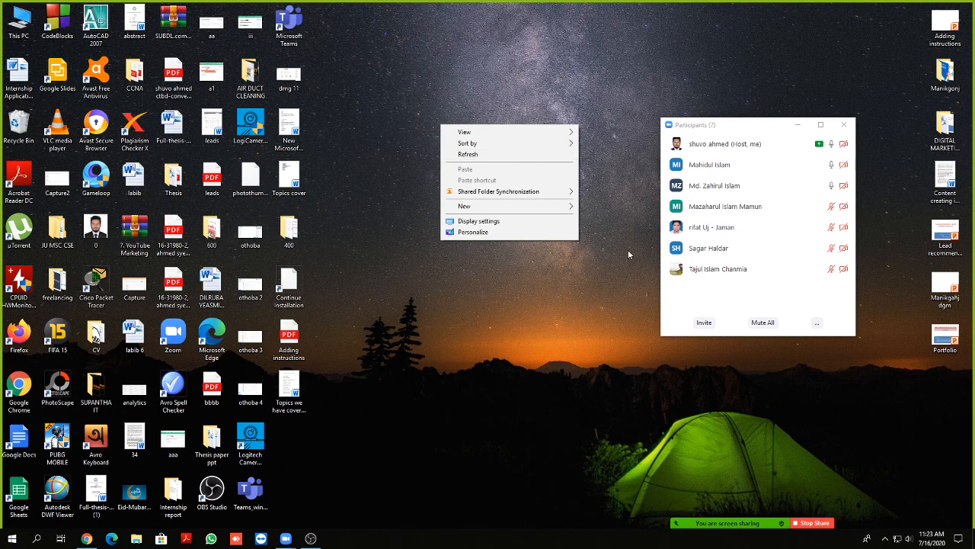
click(502, 154)
Step: Mute the host's own microphone in the Zoom meeting
click(554, 522)
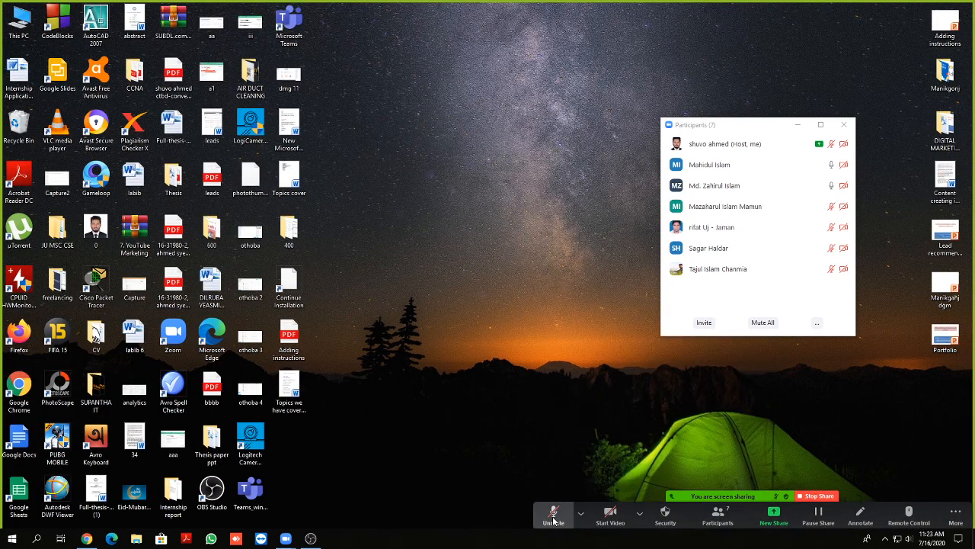